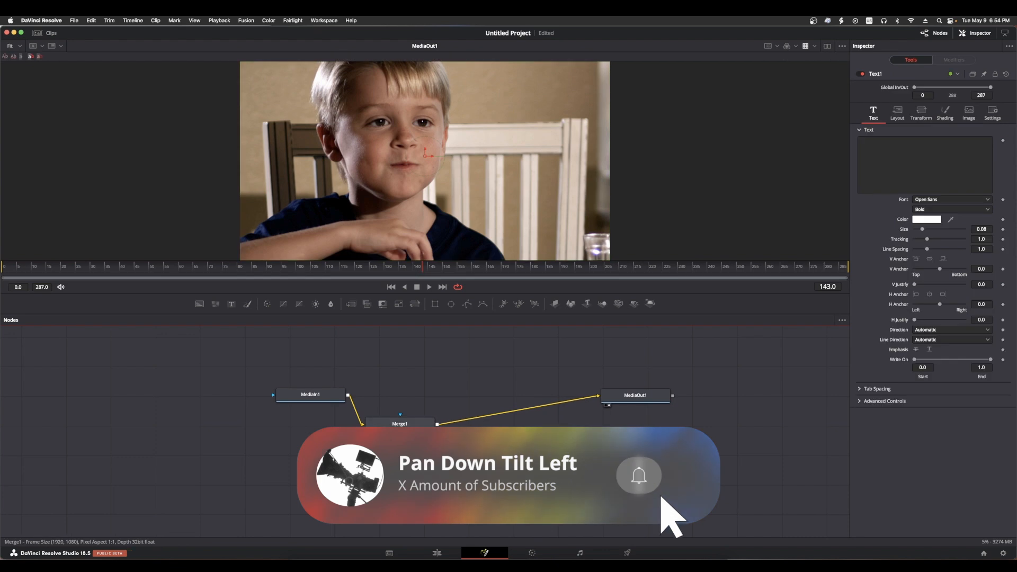
# Align the Merge1 node between MediaIn1 and MediaOut1, and place the Text1 node directly below it
pyautogui.moveTo(397, 425); pyautogui.dragTo(462, 393)
pyautogui.moveTo(405, 485); pyautogui.dragTo(476, 493)
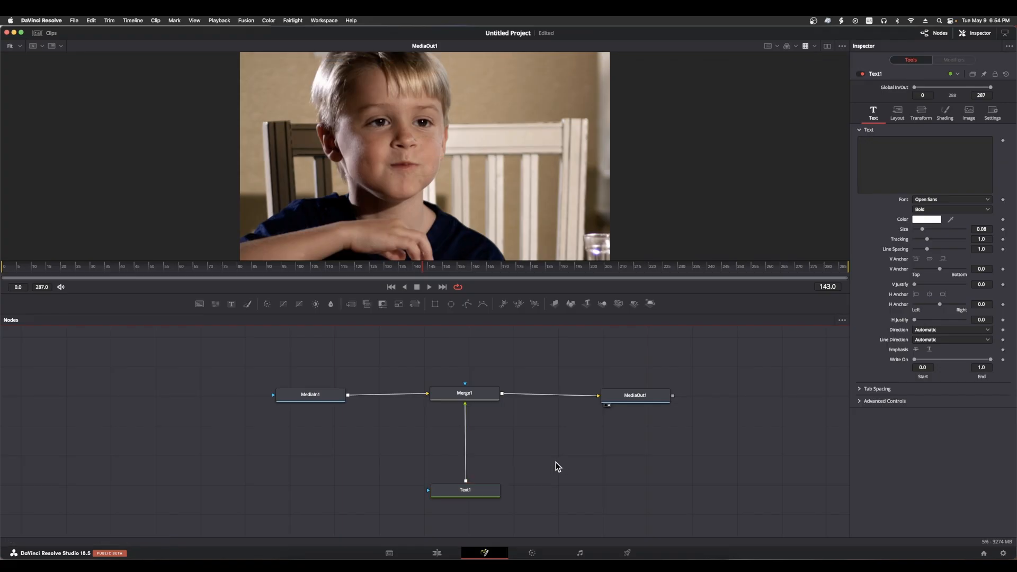
pyautogui.click(486, 399)
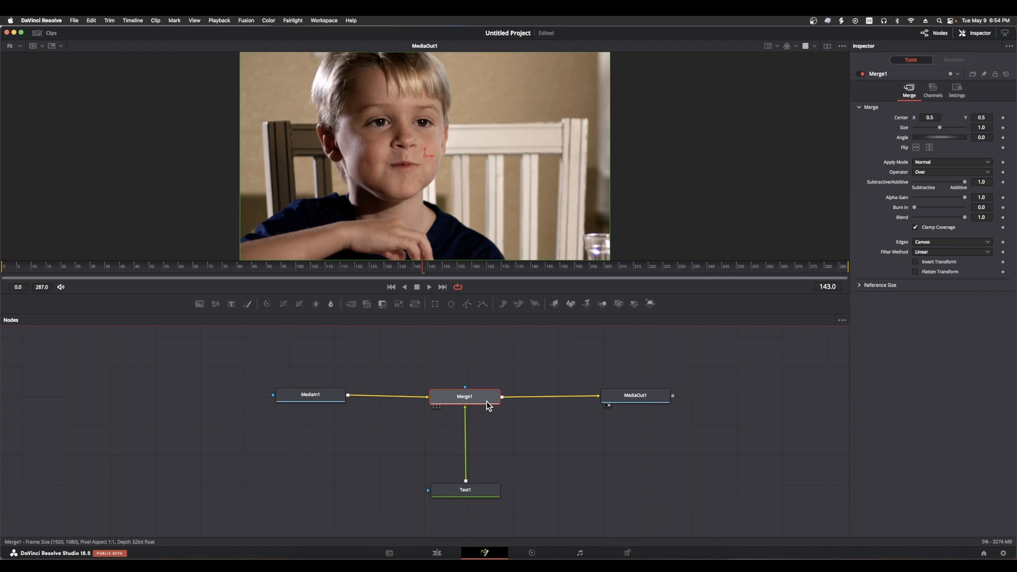
# Insert a Transform node between Text1 and Merge1 and centre it on the link between them
pyautogui.click(495, 487)
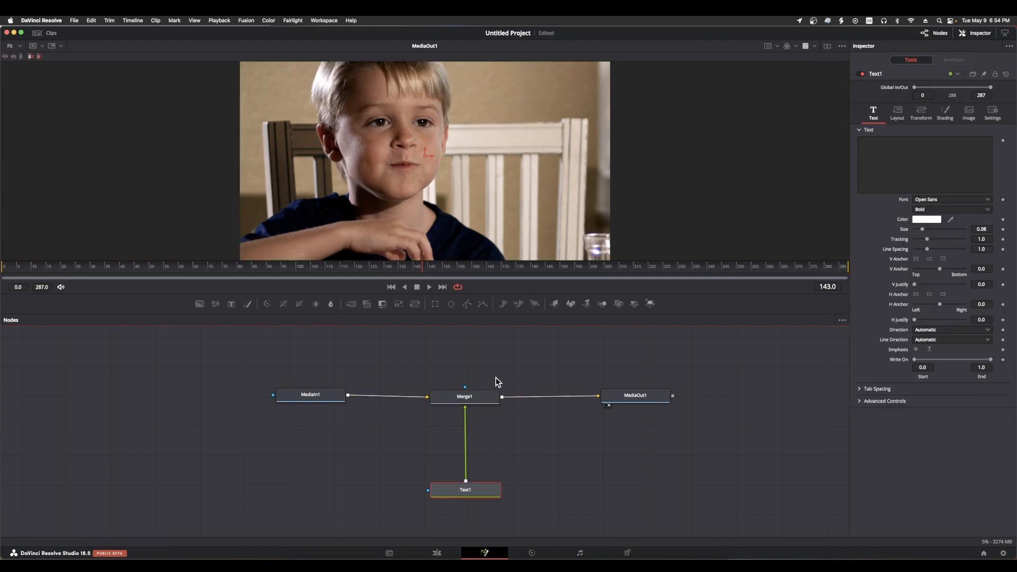
pyautogui.click(415, 304)
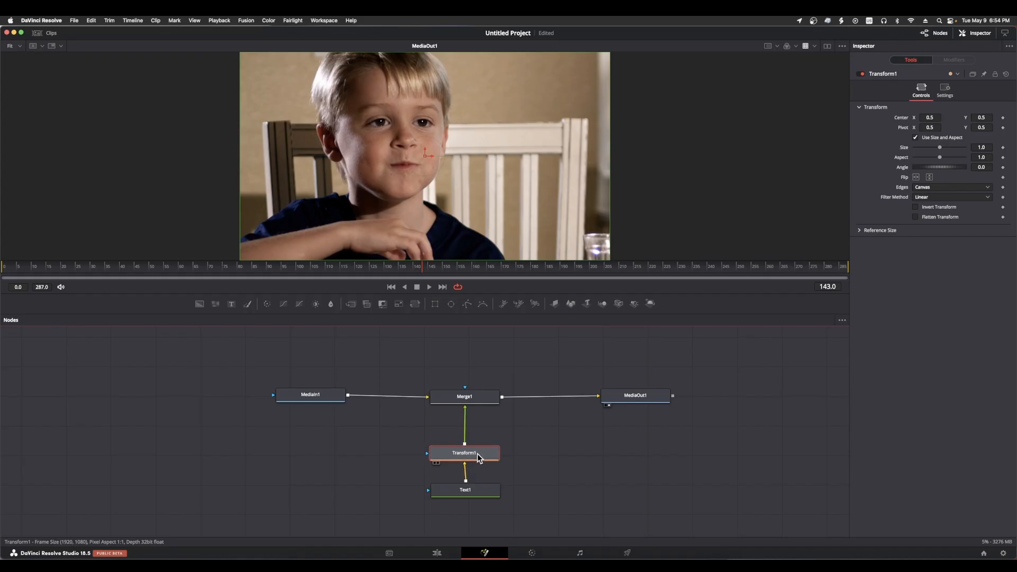
pyautogui.moveTo(478, 454); pyautogui.dragTo(479, 443)
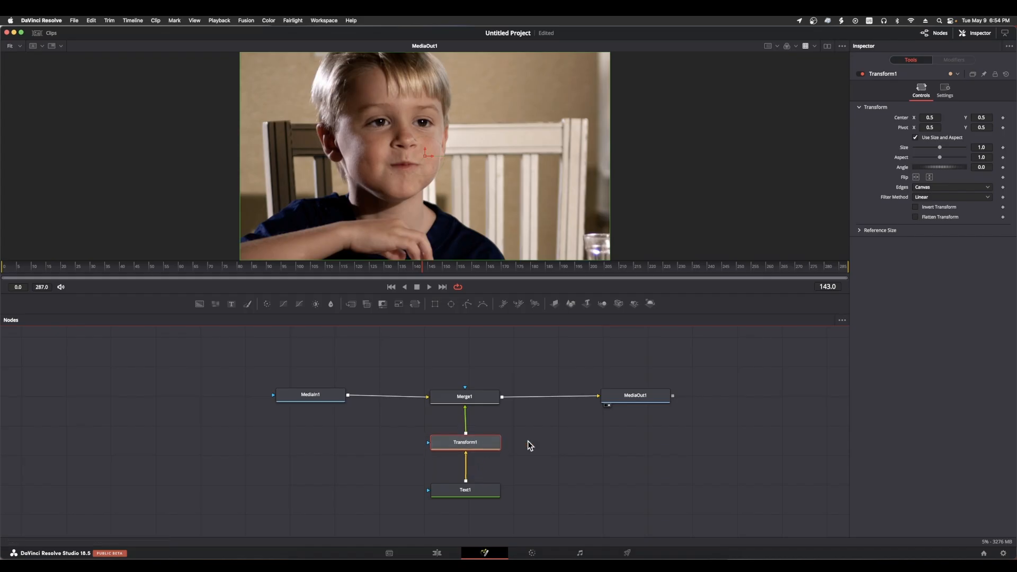
# Enter "A Berry Smart" and "Breakfast" on two lines as the Text1 node's text
pyautogui.click(463, 494)
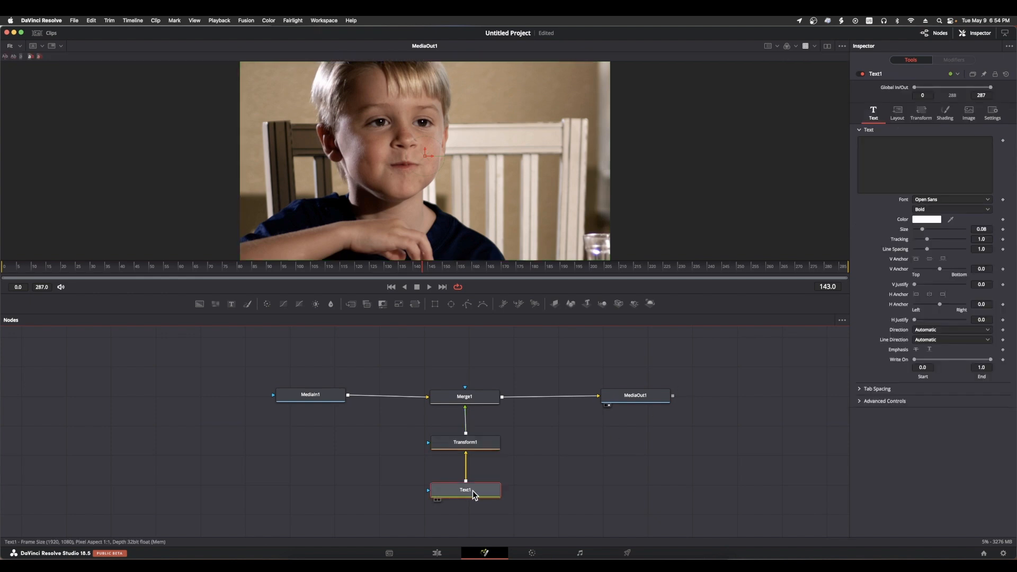
pyautogui.click(880, 142)
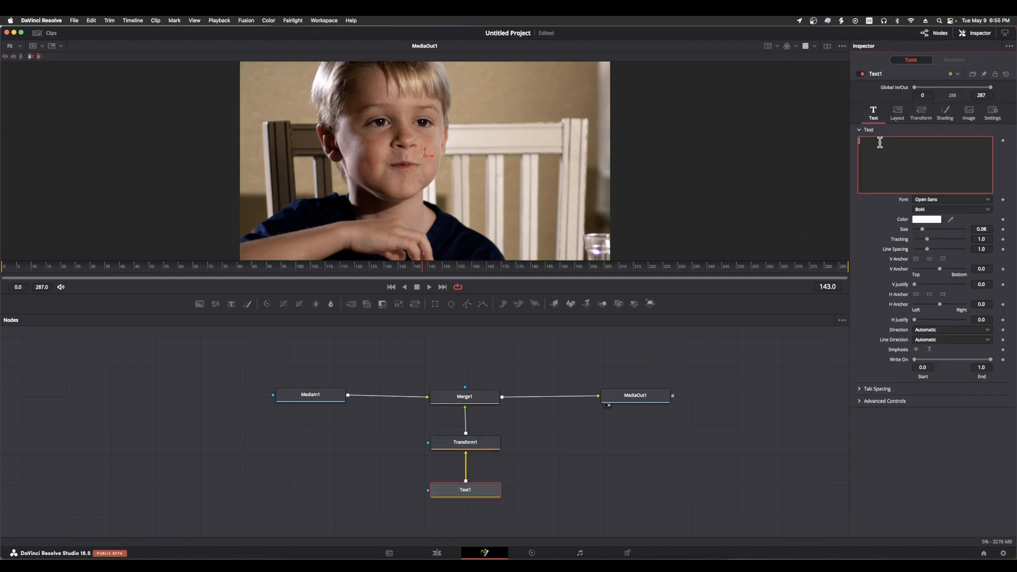
pyautogui.write('A Berry Smart')
pyautogui.press('Return')
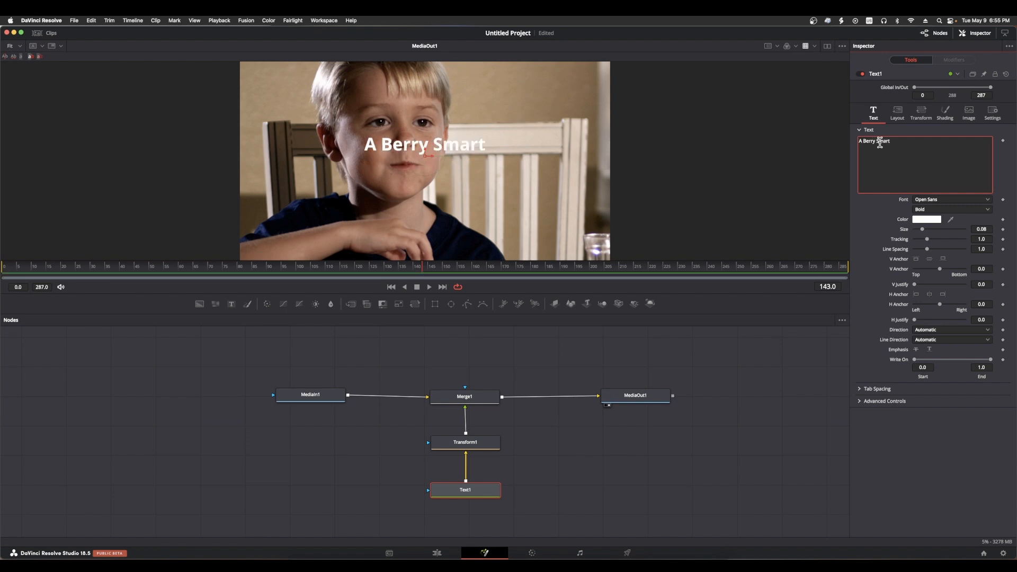
pyautogui.write('Breakfa')
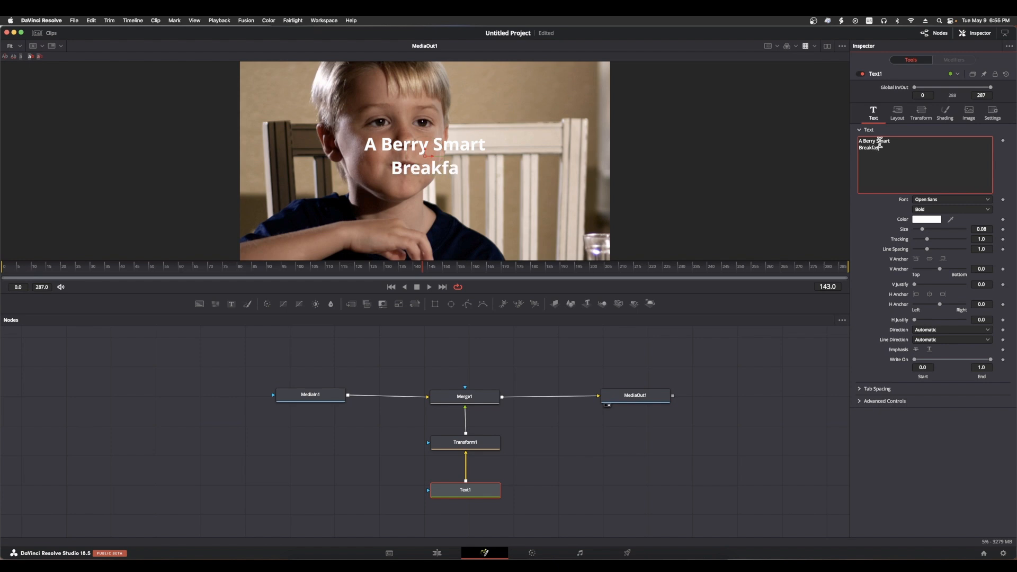
pyautogui.write('st')
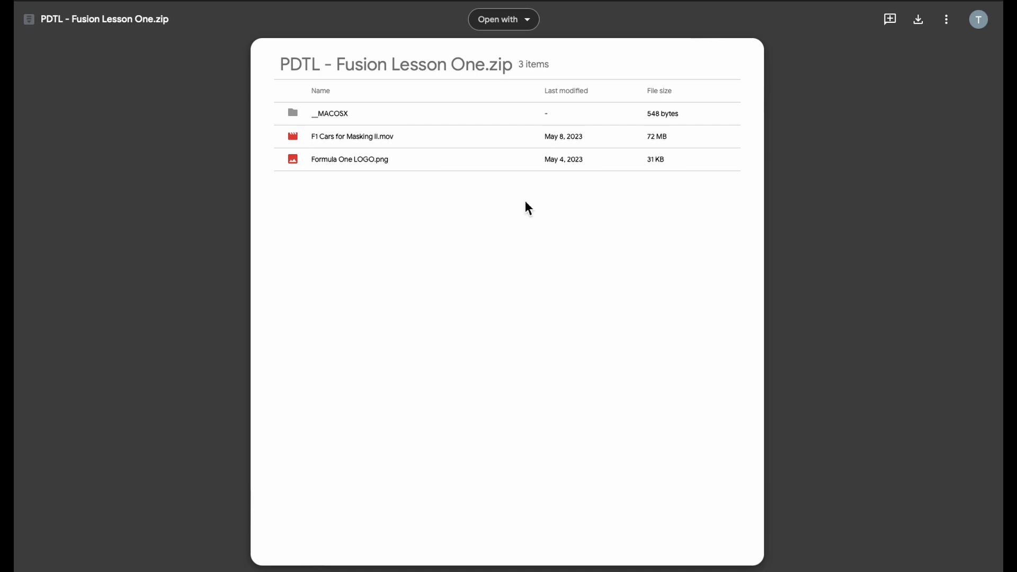
# In Google Drive, download PDTL - Fusion Lesson One.zip, proceeding without a virus scan
pyautogui.click(924, 23)
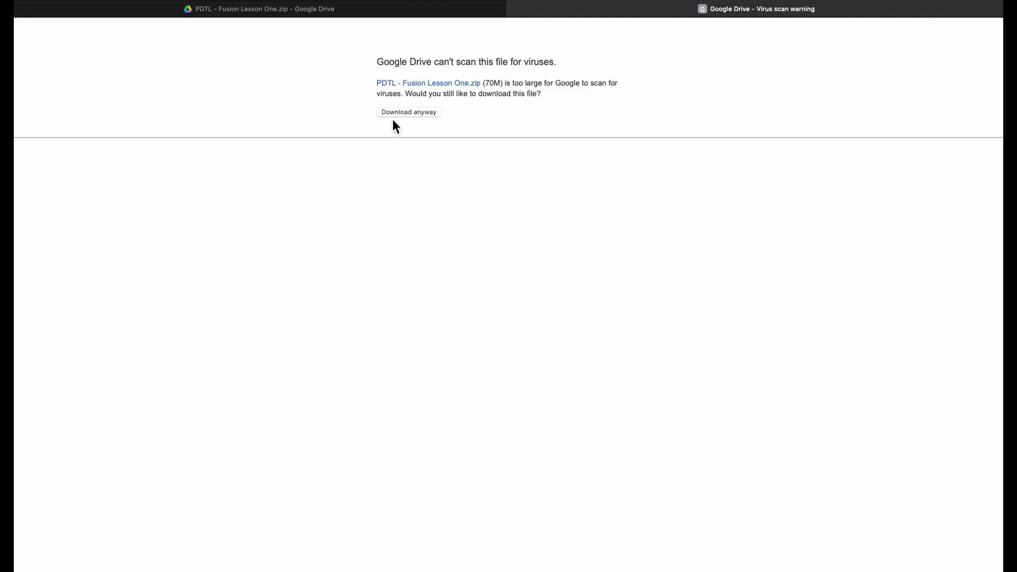
pyautogui.click(399, 113)
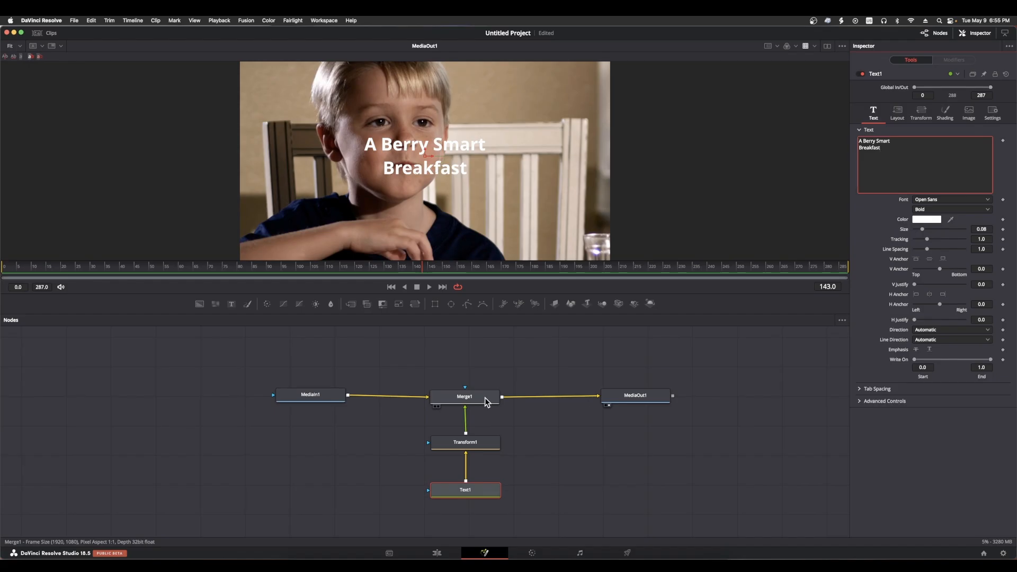
# In DaVinci Resolve, move the title to the frame's upper right by setting Transform1's center to about X 0.781, Y 0.883
pyautogui.click(485, 398)
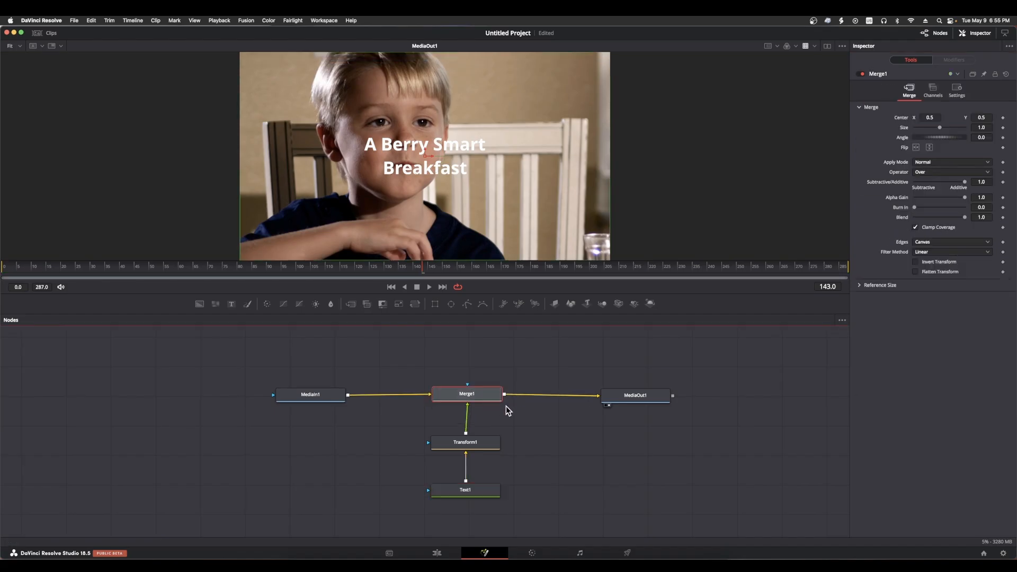
pyautogui.click(483, 442)
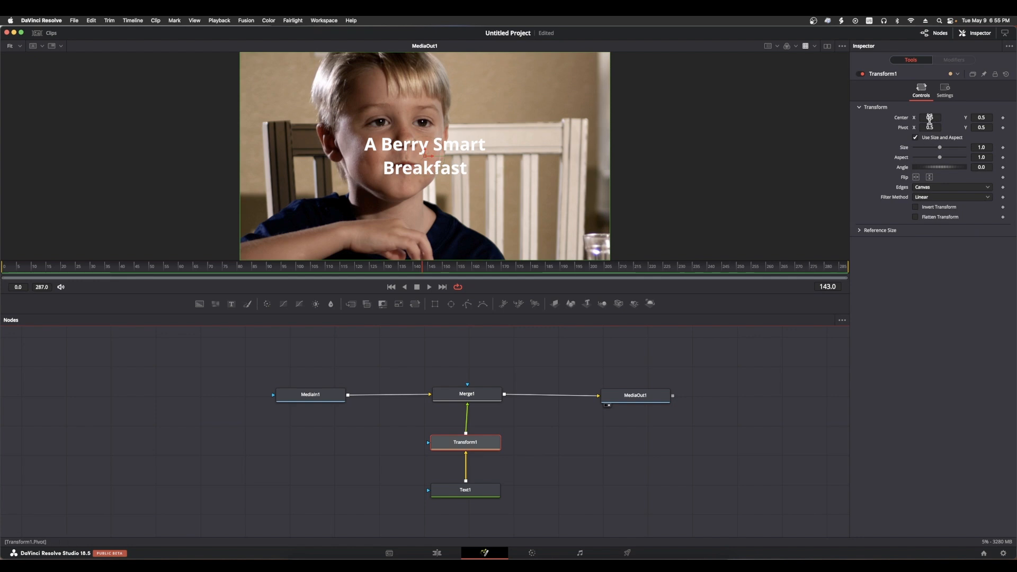
pyautogui.moveTo(931, 117); pyautogui.dragTo(973, 117)
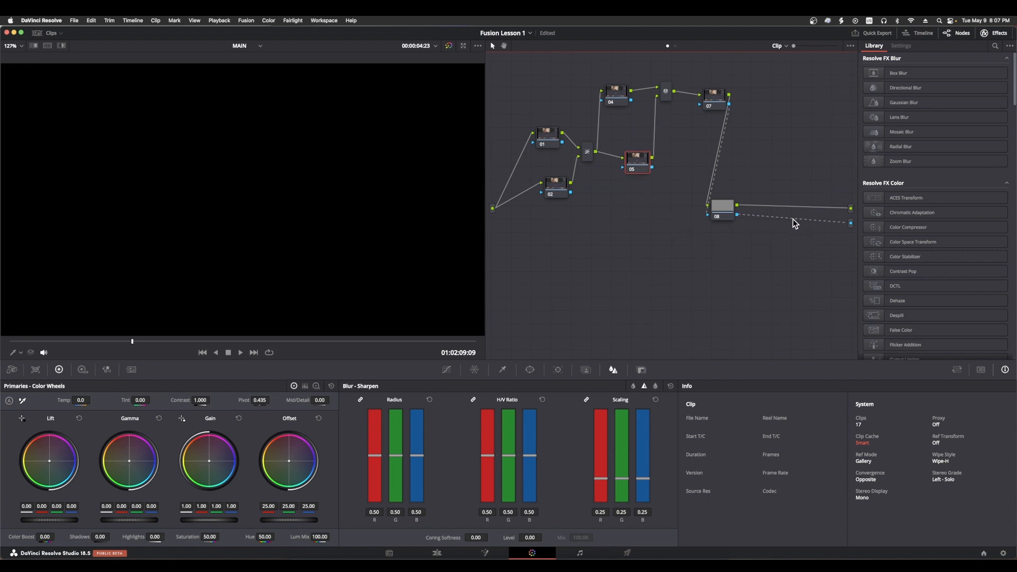
pyautogui.moveTo(802, 218); pyautogui.dragTo(775, 230)
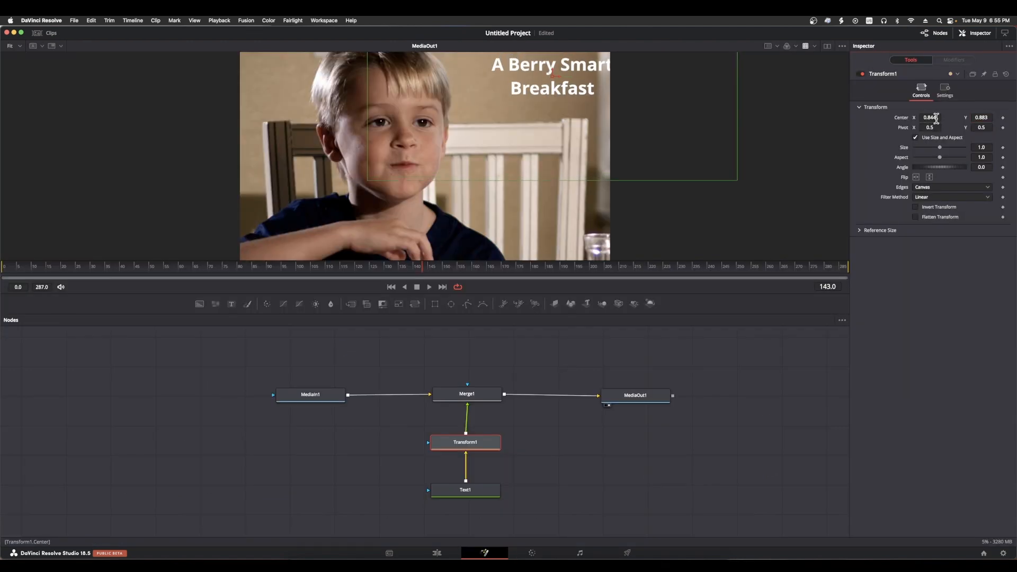
pyautogui.moveTo(937, 117); pyautogui.dragTo(903, 119)
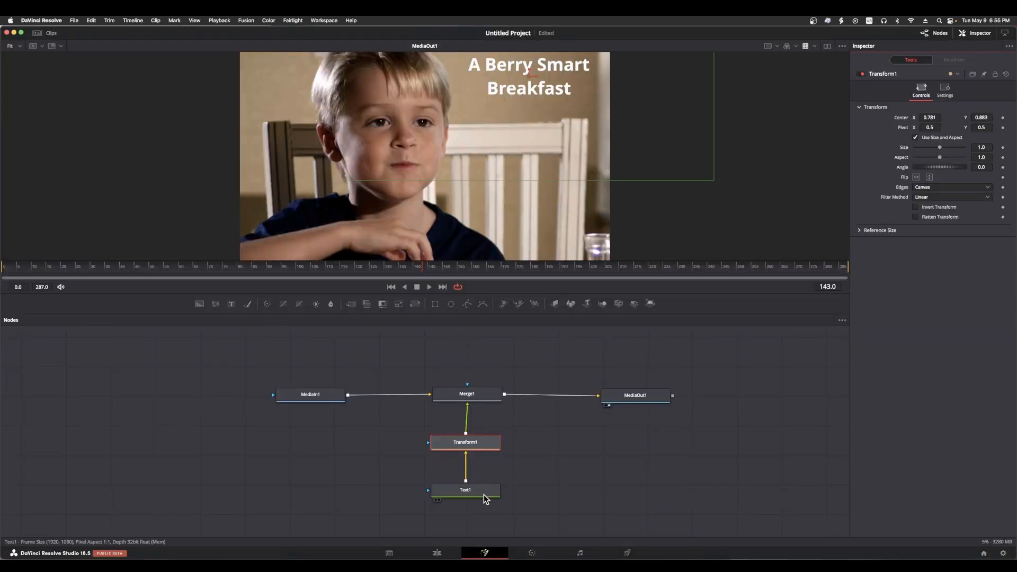
pyautogui.click(485, 493)
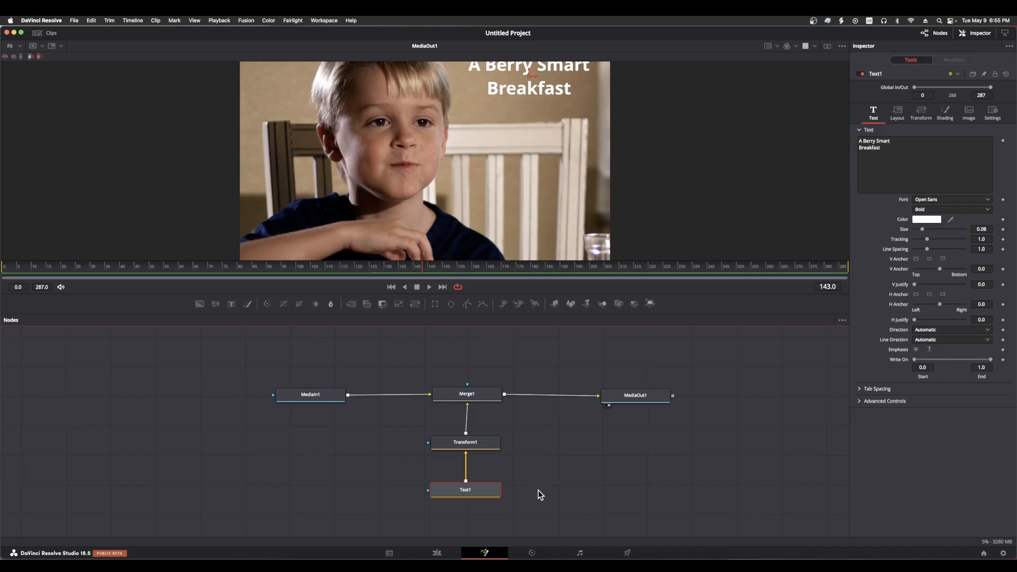
pyautogui.click(480, 443)
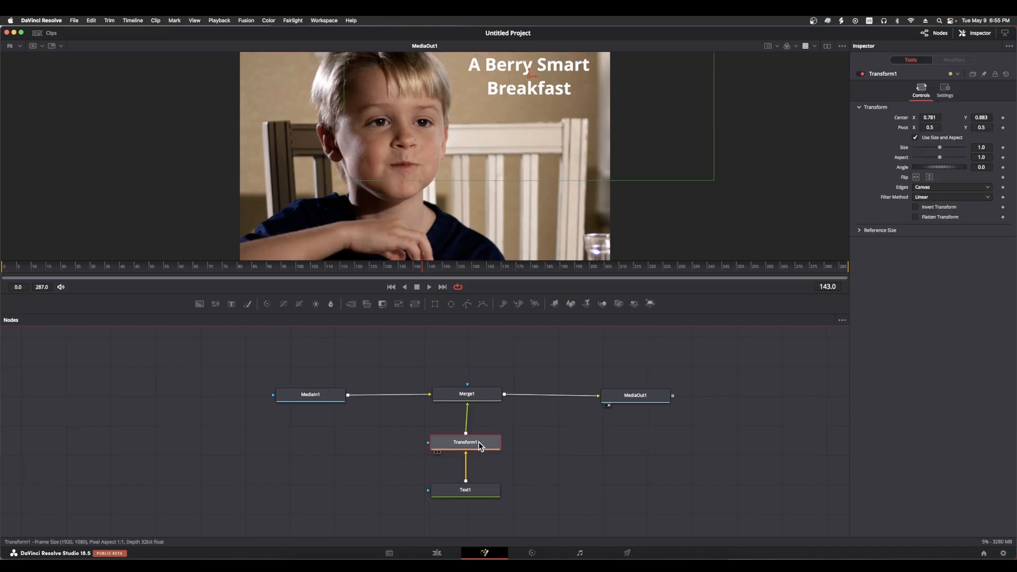
pyautogui.click(480, 493)
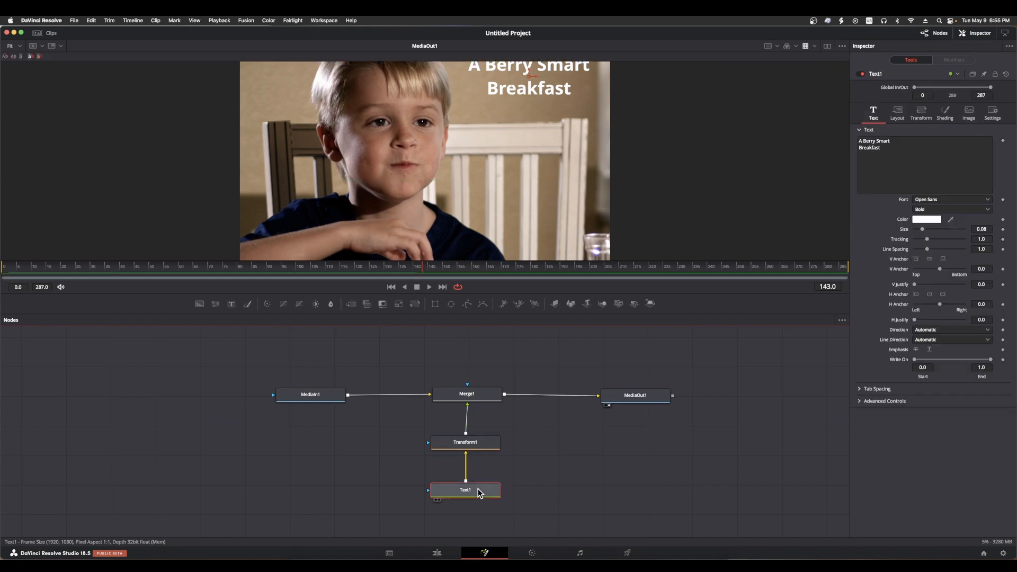
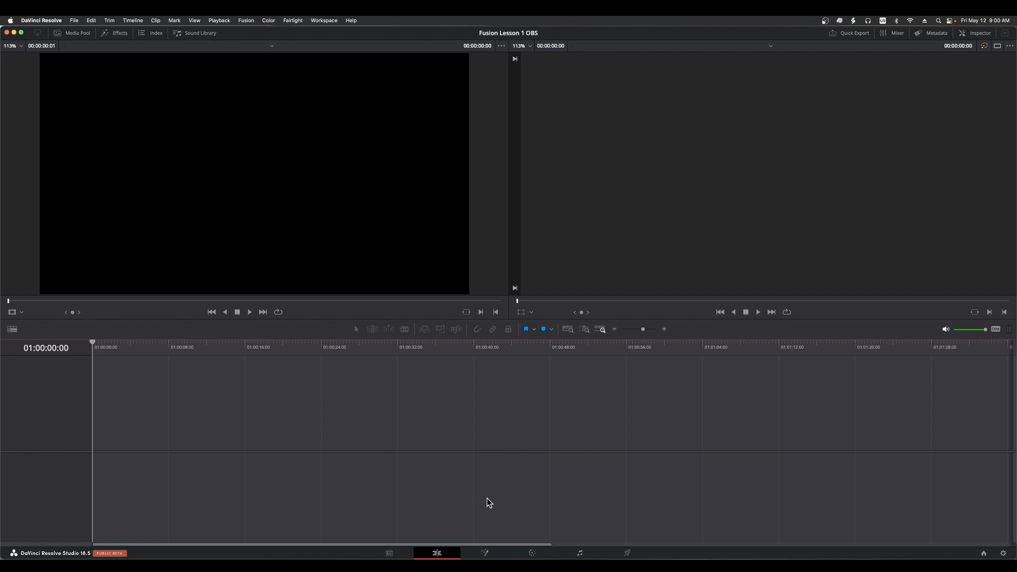
# Switch to the Fusion page and examine the Media Pool, Effects, Spline and Keyframes areas, hiding each one again
pyautogui.click(486, 553)
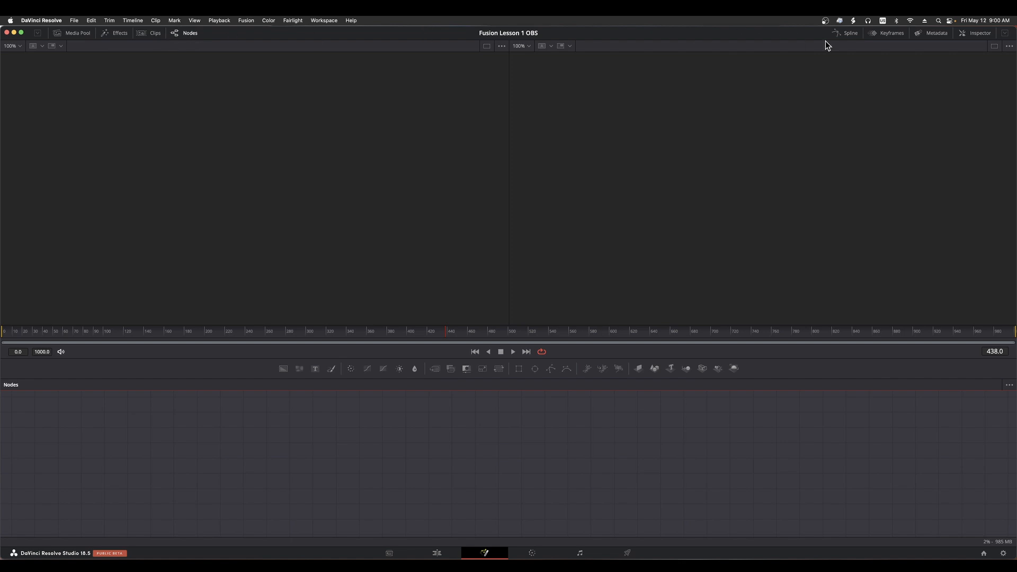
pyautogui.click(67, 34)
pyautogui.click(68, 35)
pyautogui.click(113, 36)
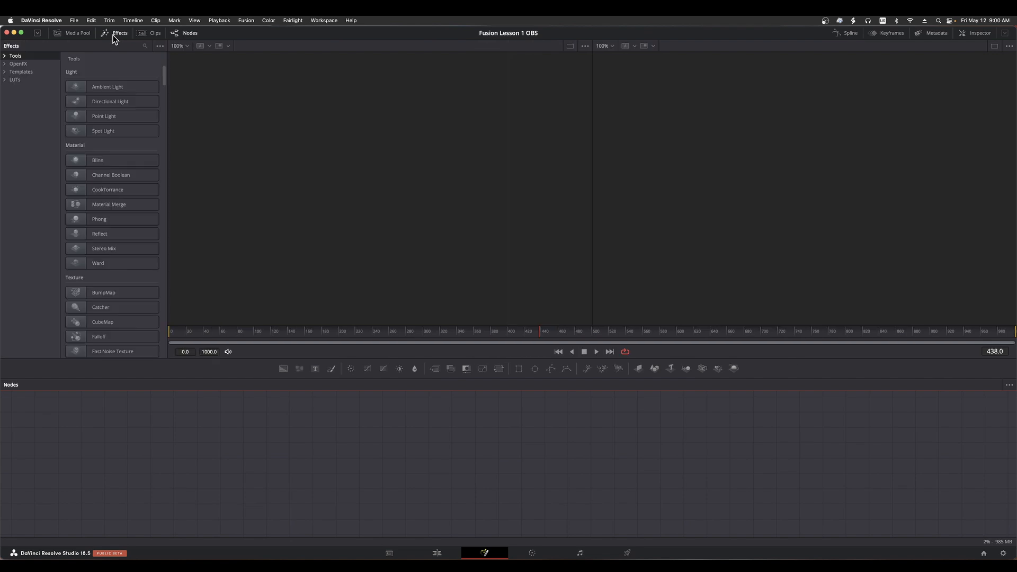
pyautogui.click(113, 35)
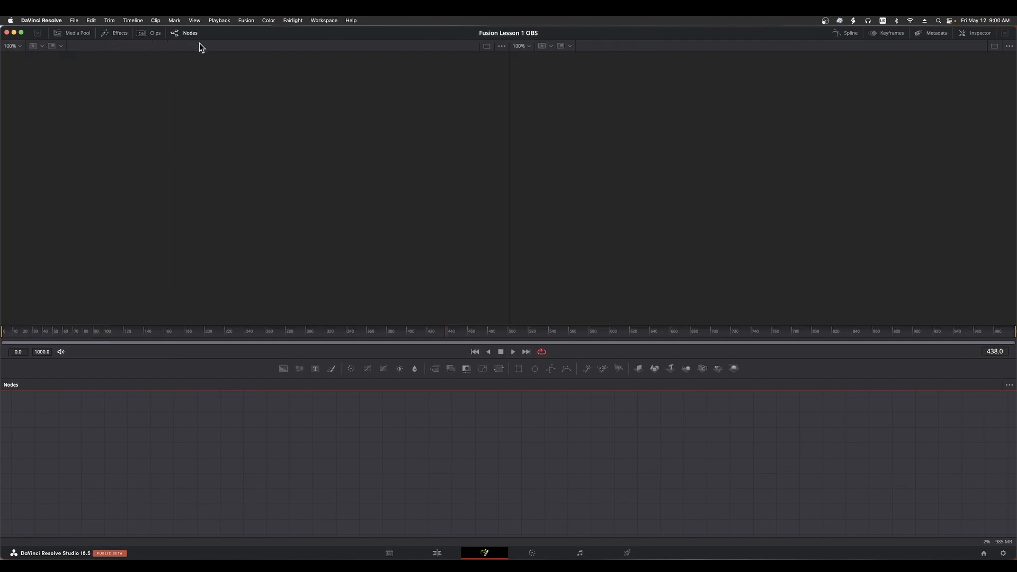
pyautogui.click(850, 34)
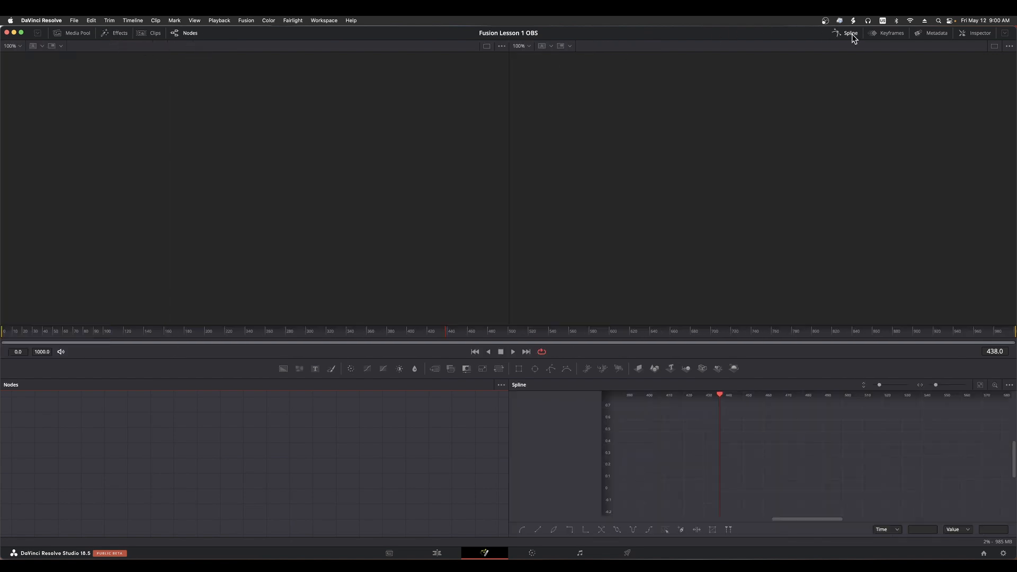
pyautogui.click(852, 34)
pyautogui.click(893, 34)
pyautogui.click(893, 34)
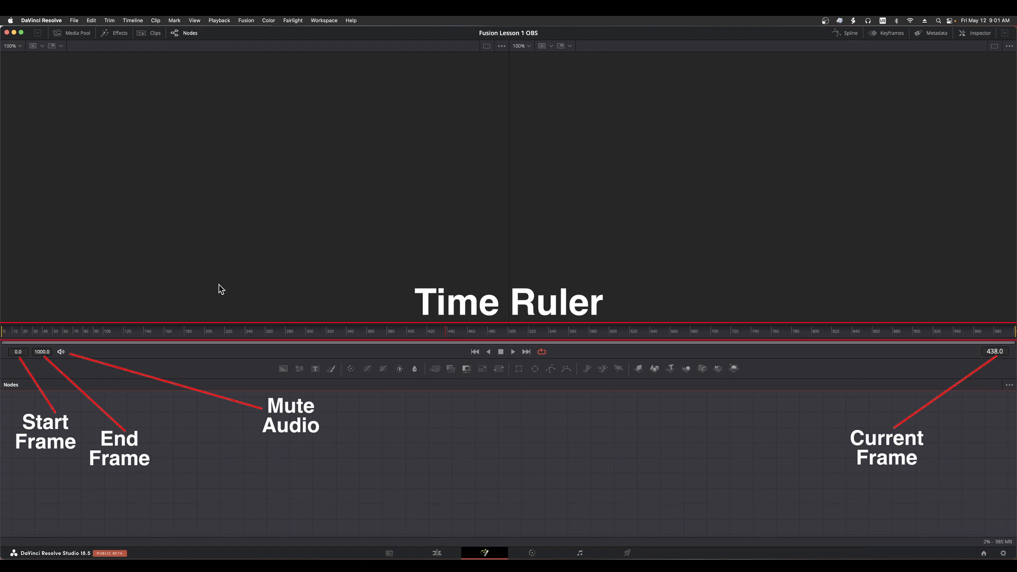
# Scrub the playhead back and forth along the time ruler to examine how the current frame follows it
pyautogui.click(61, 353)
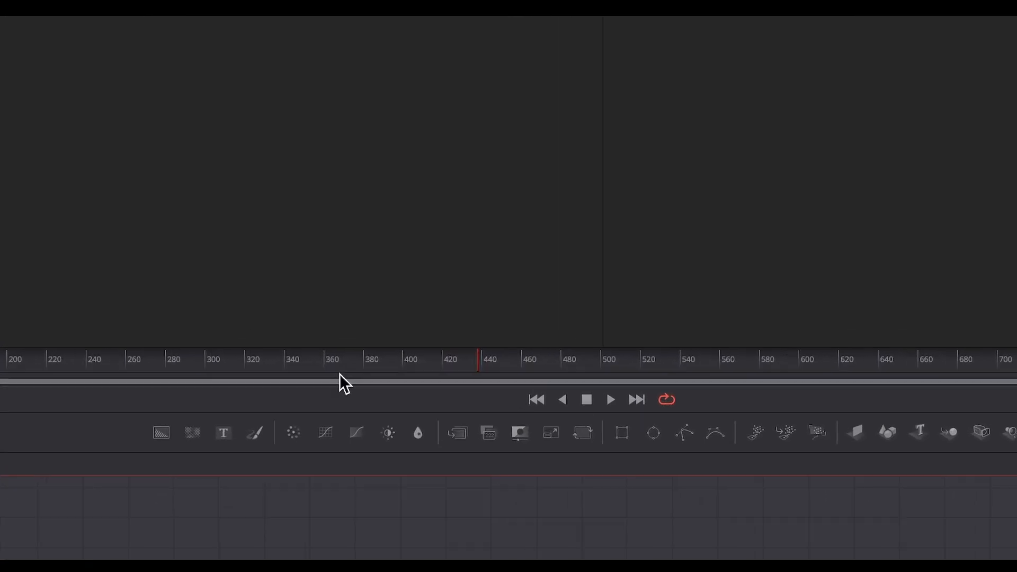
pyautogui.click(354, 372)
pyautogui.click(259, 372)
pyautogui.click(141, 376)
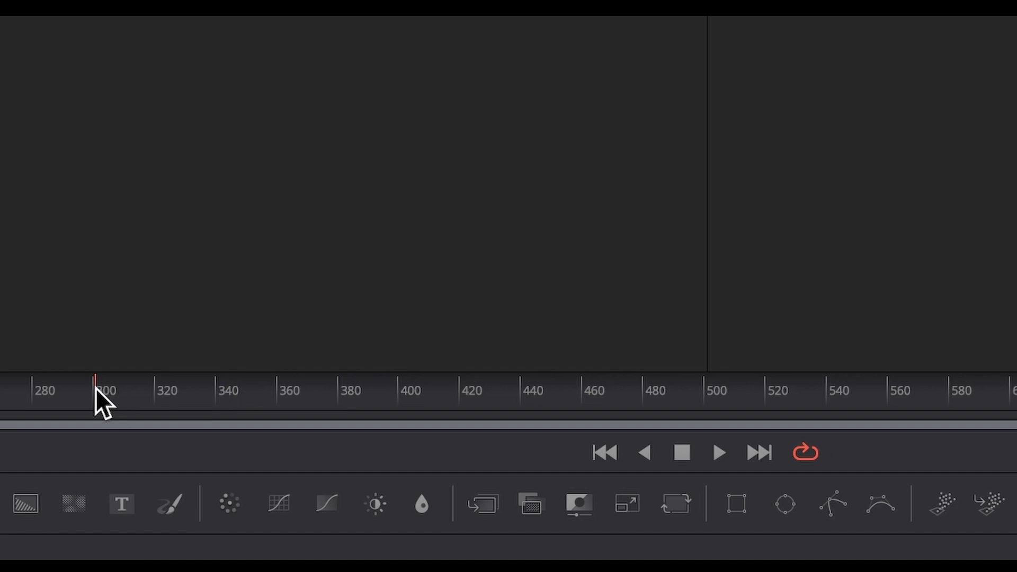
pyautogui.click(556, 383)
pyautogui.click(749, 392)
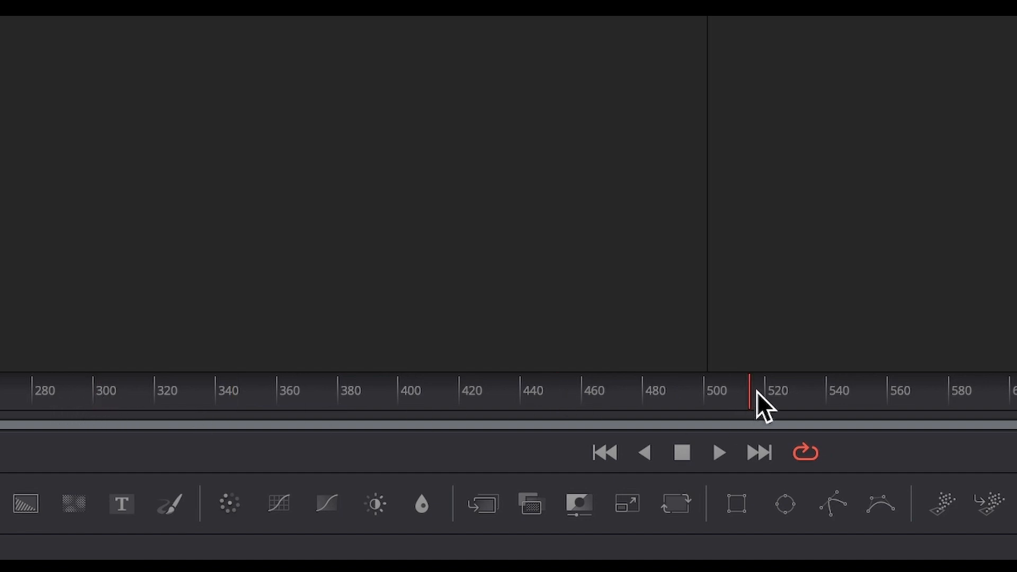
pyautogui.click(829, 399)
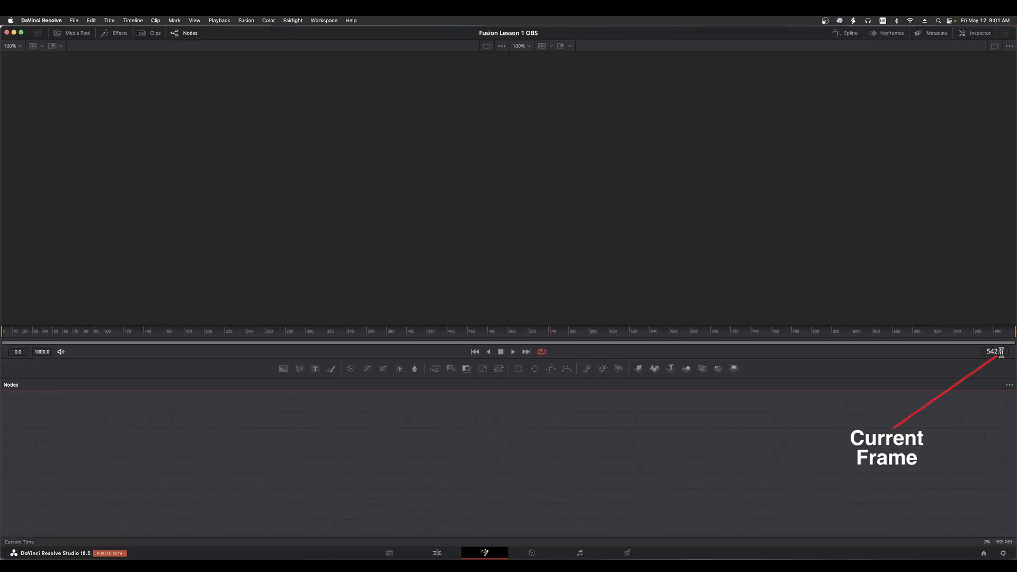
pyautogui.click(613, 332)
pyautogui.click(329, 332)
pyautogui.click(196, 332)
pyautogui.click(231, 332)
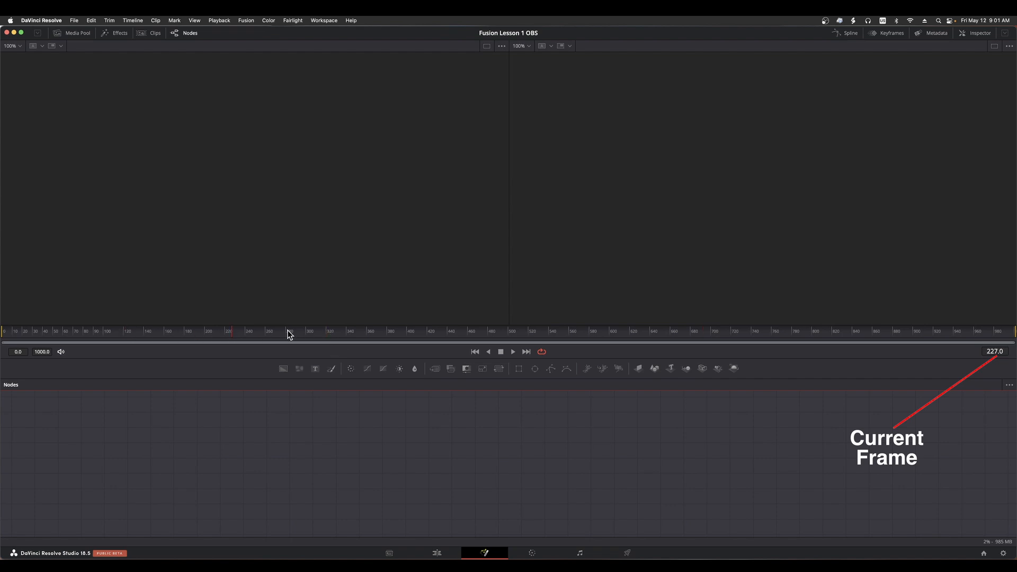
pyautogui.click(352, 332)
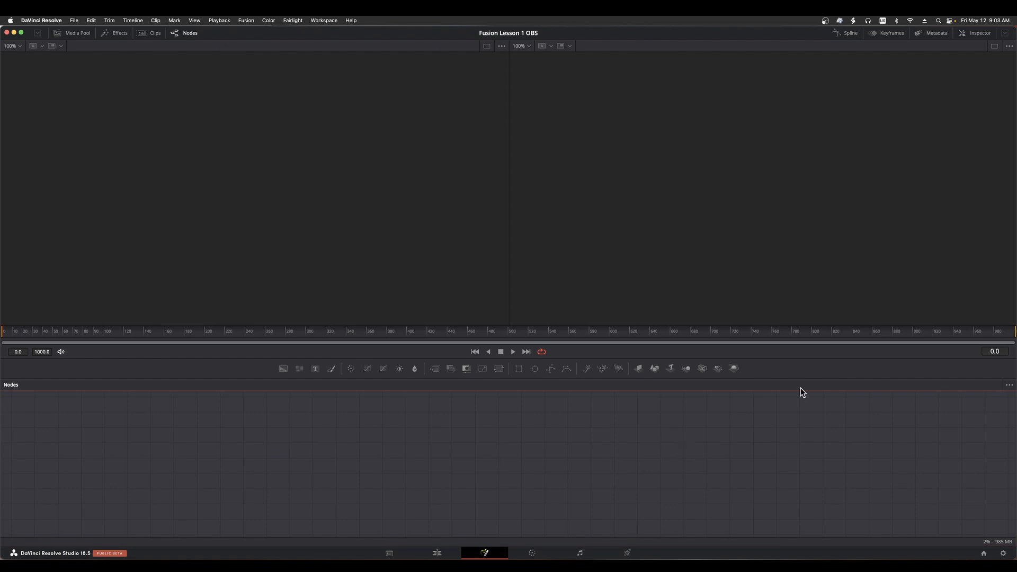
# Show the Spline and Keyframes editors together beside the node workspace, and hide both again
pyautogui.click(847, 36)
pyautogui.click(894, 35)
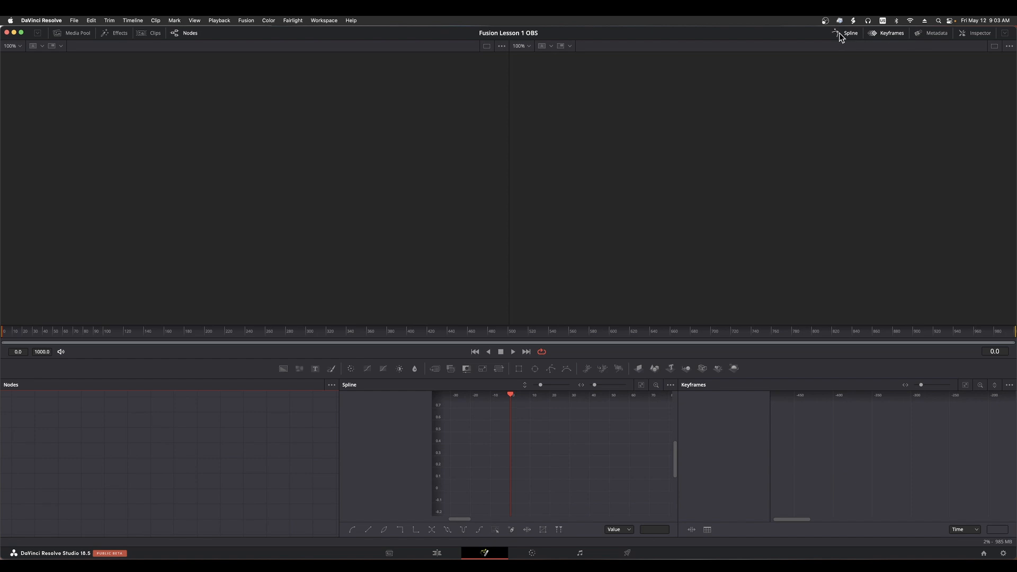
pyautogui.click(853, 34)
pyautogui.click(892, 31)
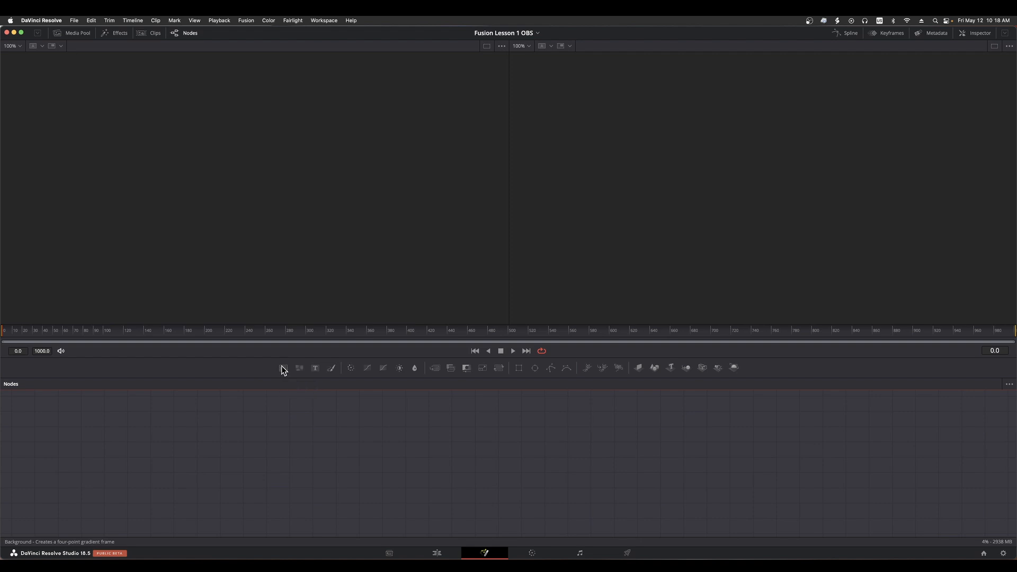
# Add a Background node to the composition and reposition Background1 and MediaOut1 with a wide gap between them
pyautogui.click(282, 367)
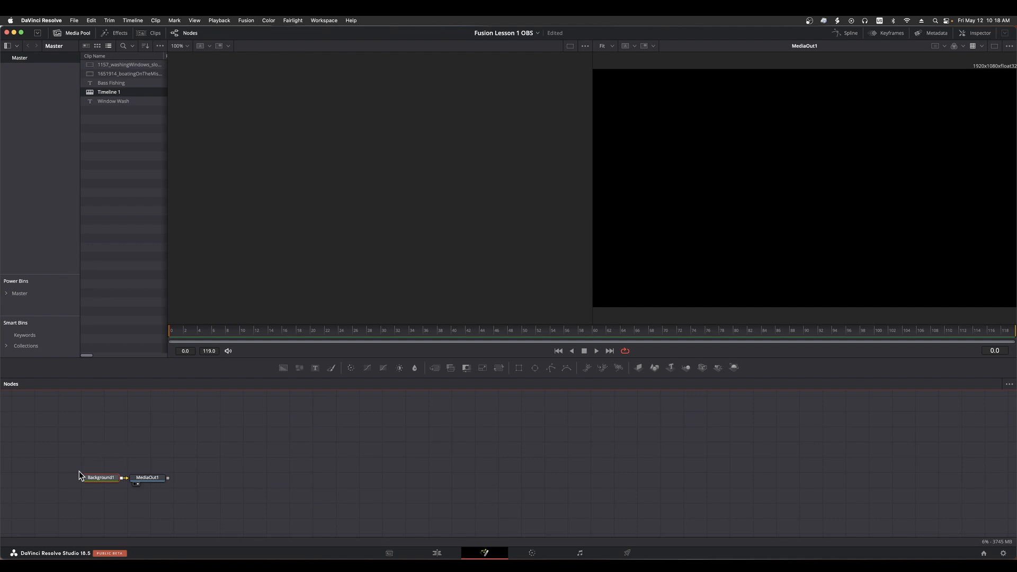
pyautogui.moveTo(155, 479); pyautogui.dragTo(686, 479)
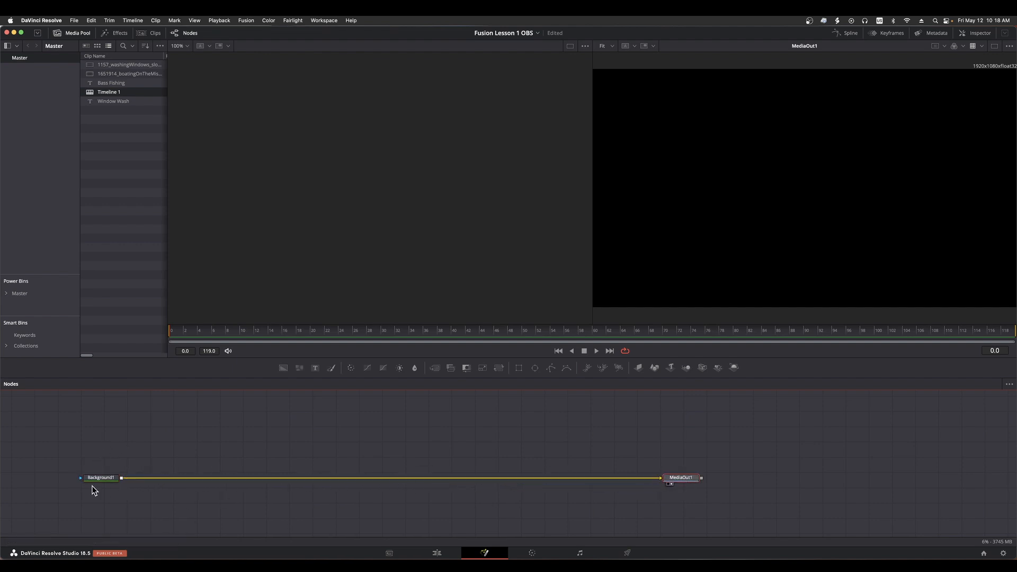
pyautogui.moveTo(107, 480); pyautogui.dragTo(515, 485)
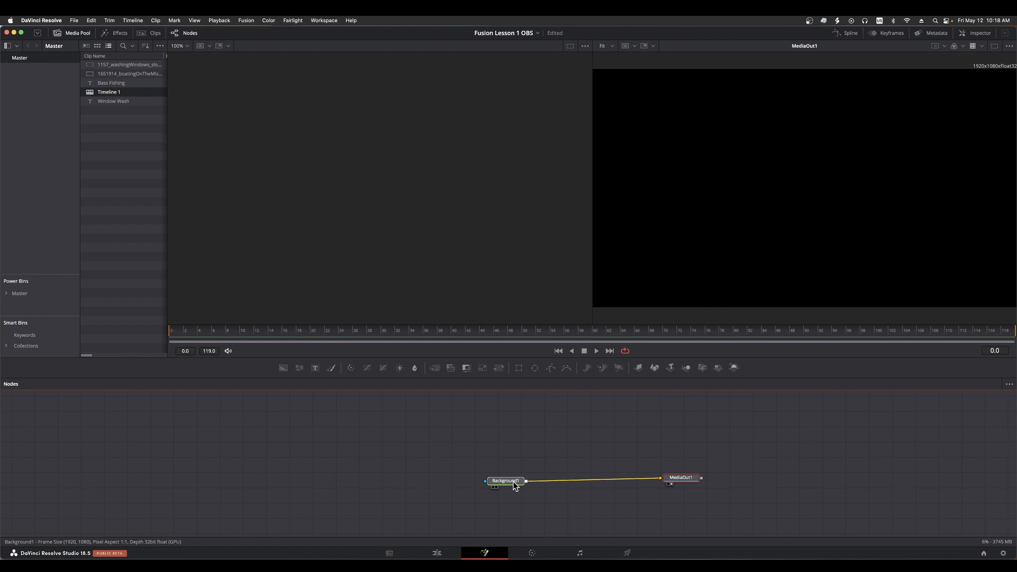
pyautogui.moveTo(513, 481); pyautogui.dragTo(513, 480)
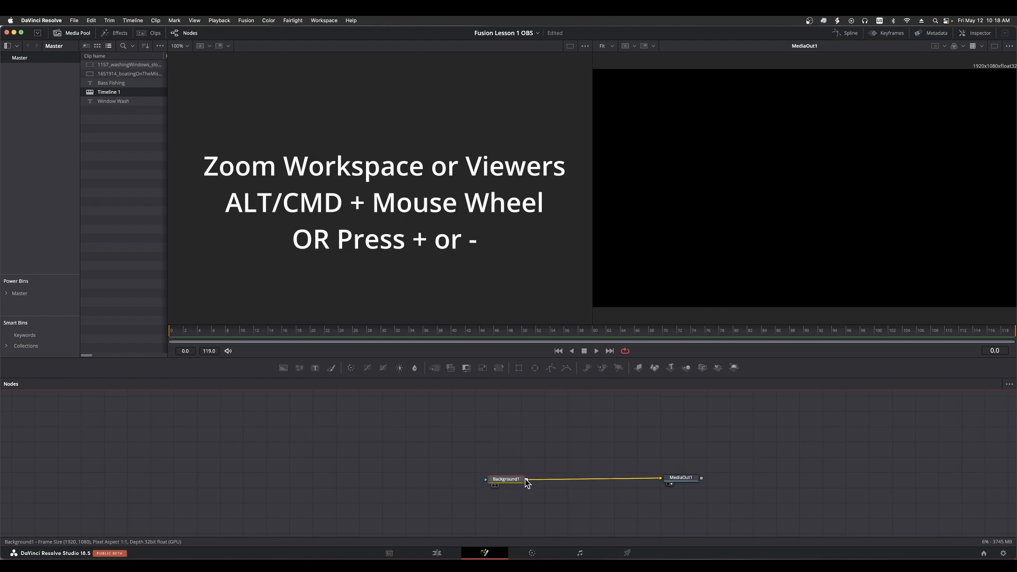
# Move MediaOut1 close to Background1 and level with it in the node workspace, and leave MediaOut1 selected
pyautogui.scroll(5, 567, 478)
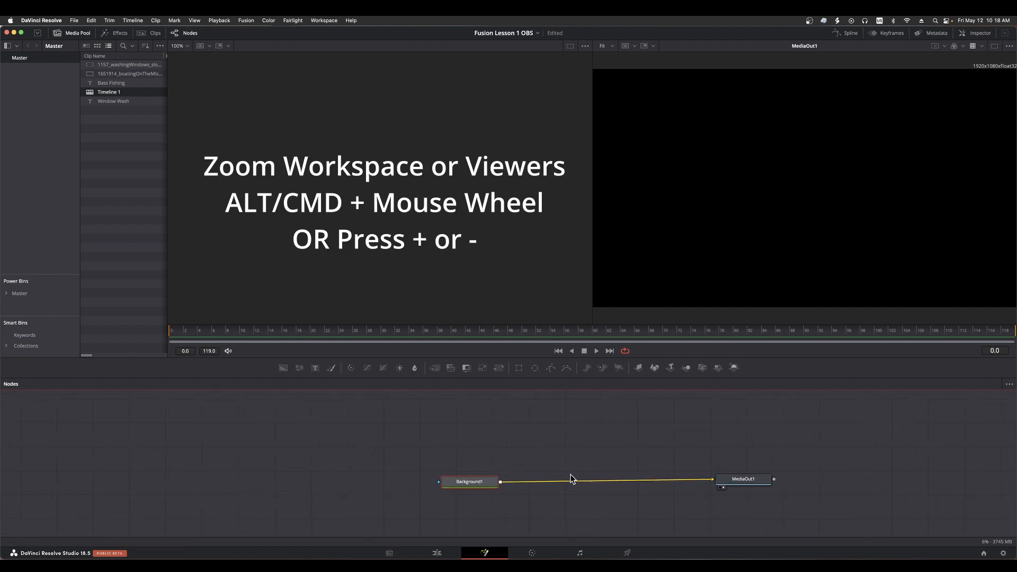
pyautogui.scroll(5, 571, 476)
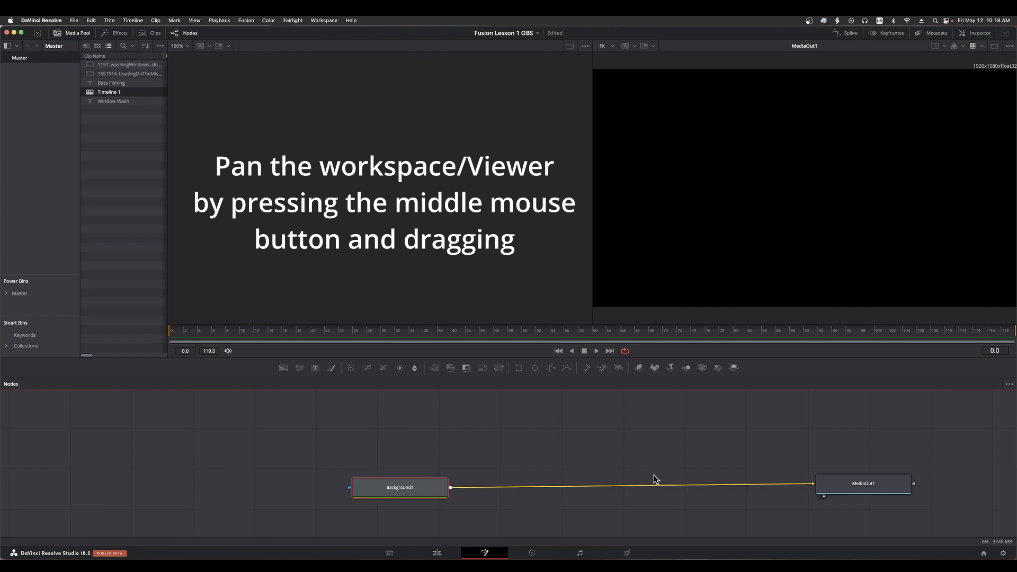
pyautogui.moveTo(837, 485); pyautogui.dragTo(526, 489)
pyautogui.click(454, 462)
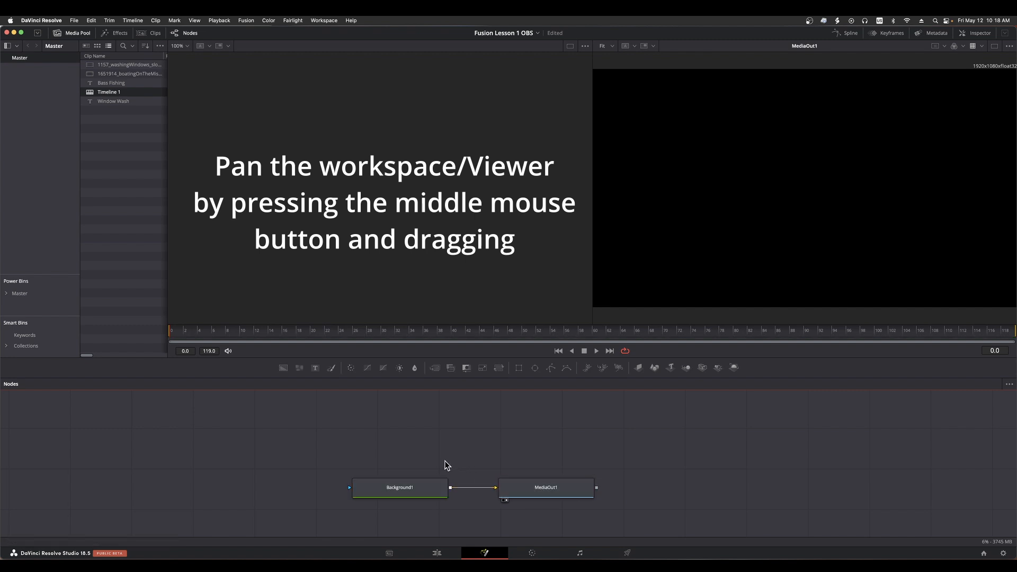
pyautogui.click(547, 486)
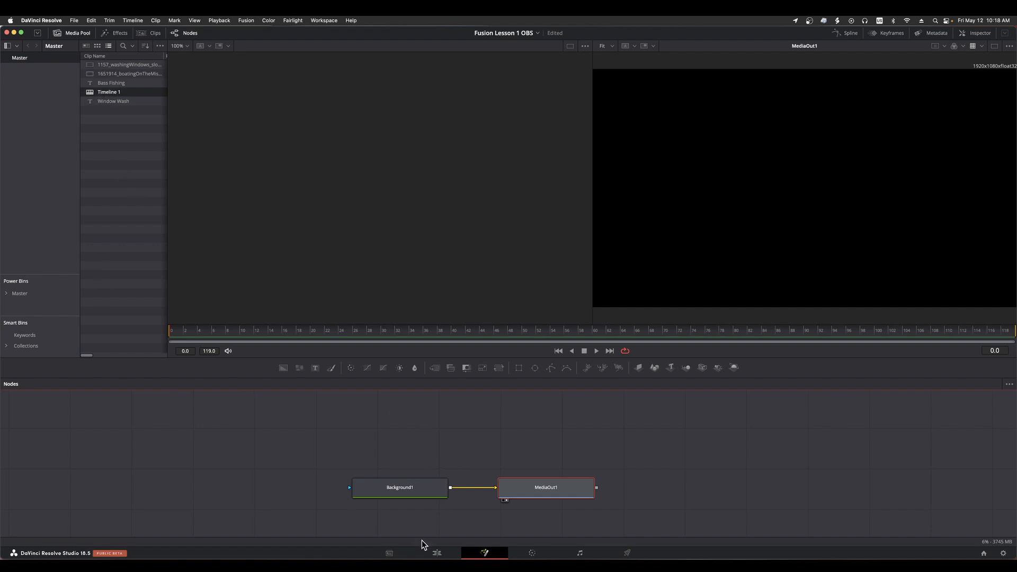
# On the Edit page, add the timeline's Fusion Composition clip to the media pool's Master bin and hide the media pool
pyautogui.click(441, 554)
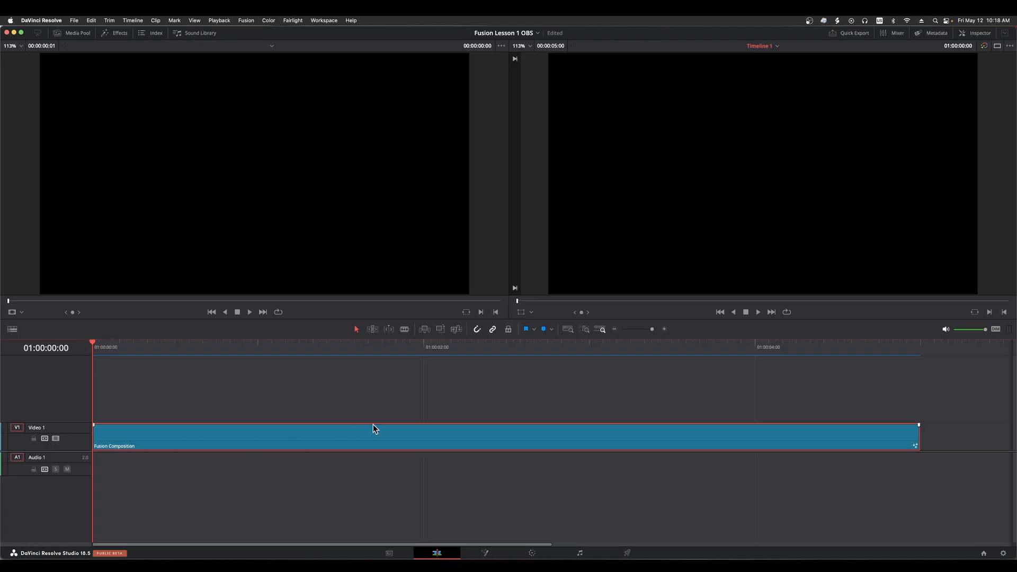
pyautogui.click(607, 396)
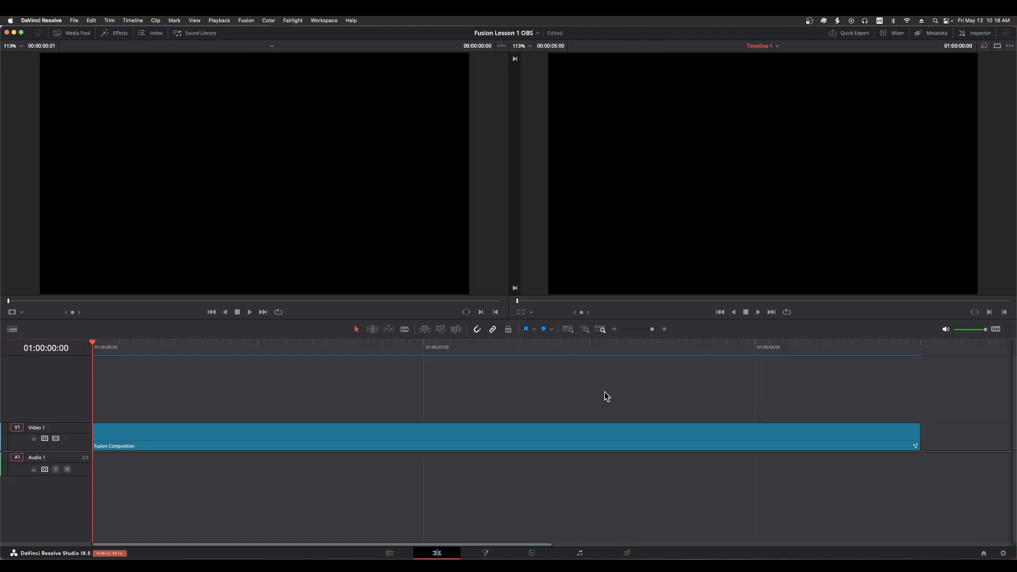
pyautogui.click(274, 432)
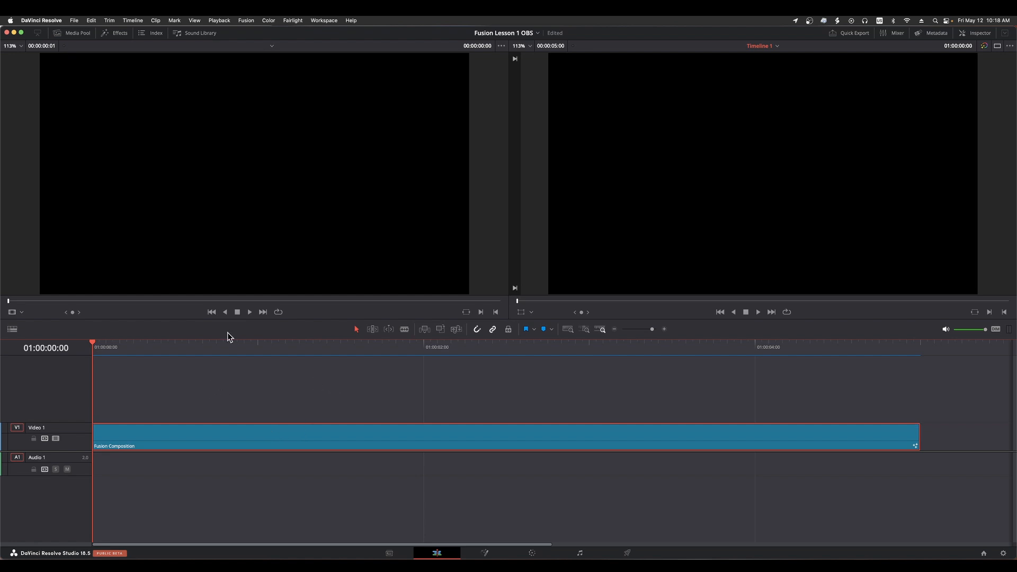
pyautogui.click(77, 33)
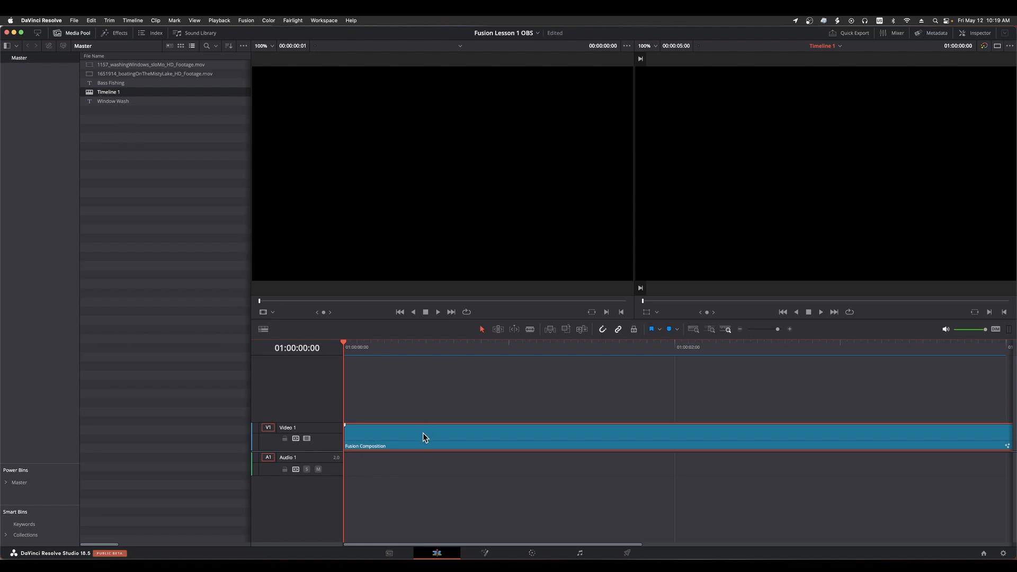
pyautogui.moveTo(423, 437); pyautogui.dragTo(150, 159)
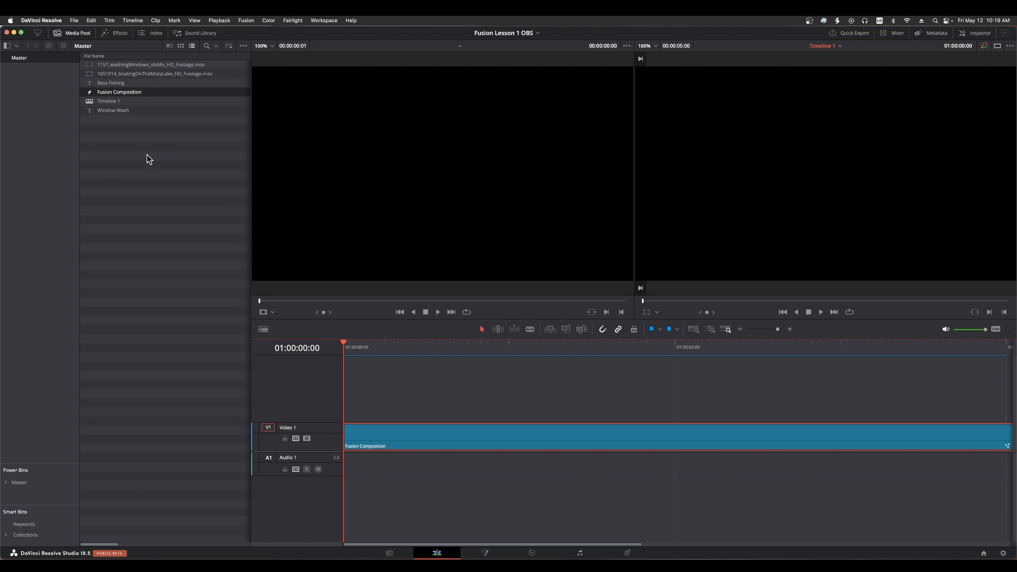
pyautogui.click(69, 37)
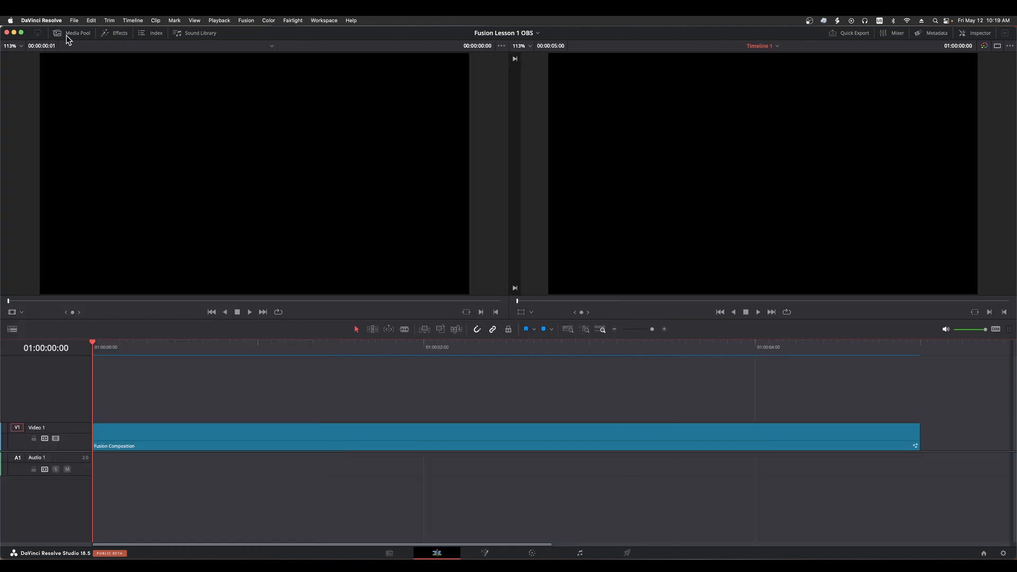
# Return to the Fusion page and hide the media pool to enlarge the viewers
pyautogui.click(489, 553)
pyautogui.click(433, 492)
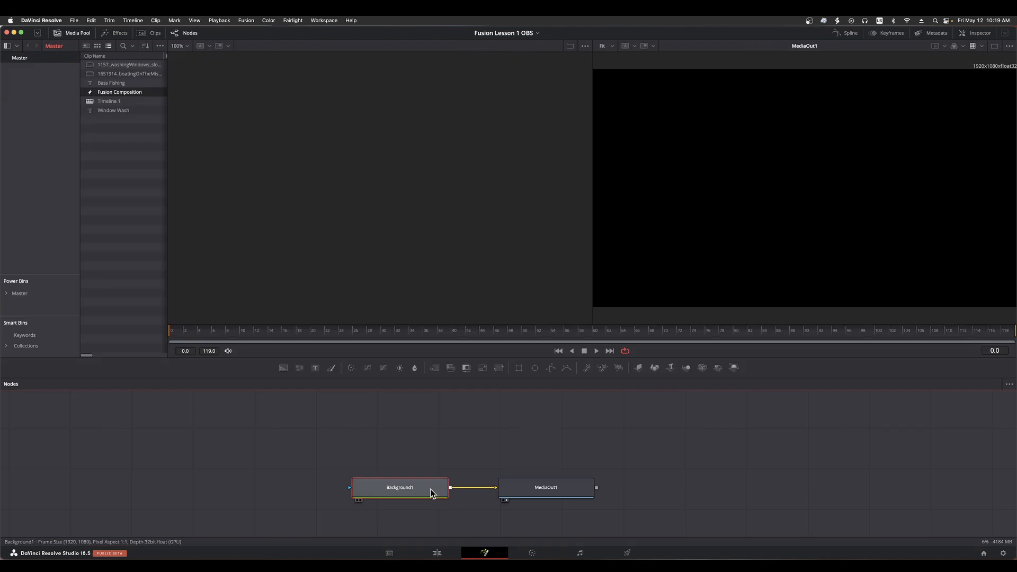
pyautogui.click(72, 33)
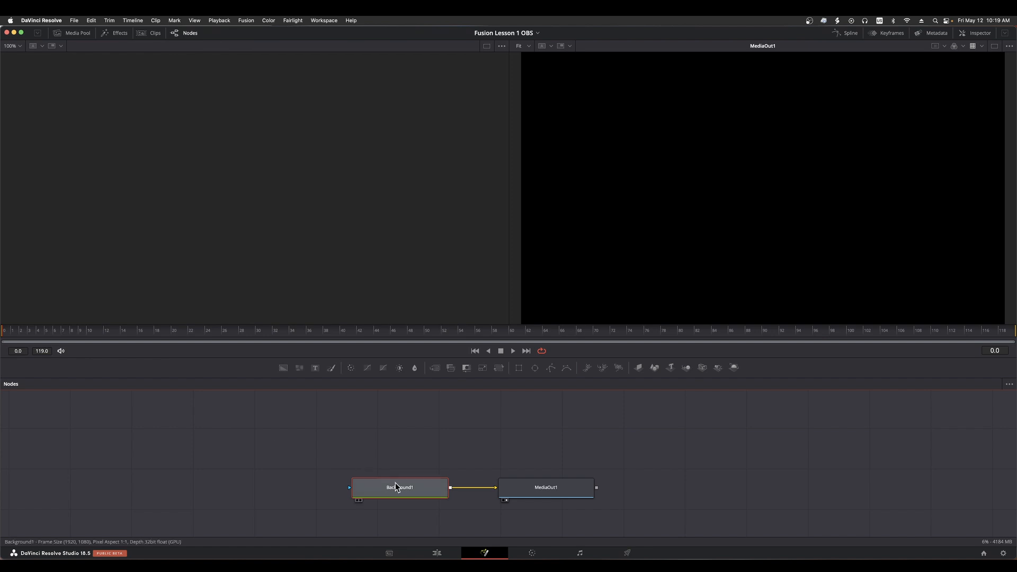
# Move Background1 horizontally away from MediaOut1 to lengthen the link between them, and leave Background1 selected
pyautogui.click(539, 485)
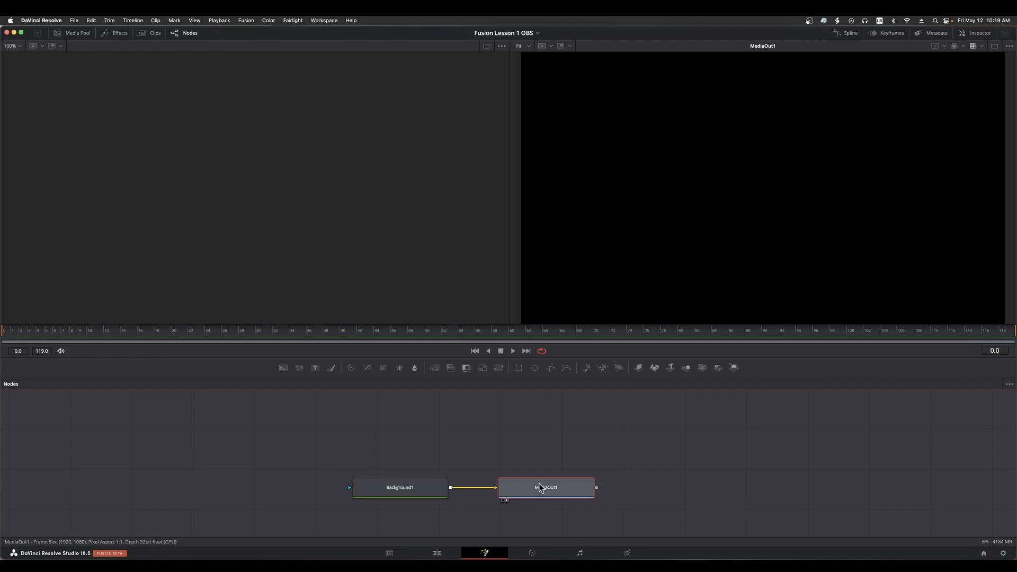
pyautogui.click(418, 491)
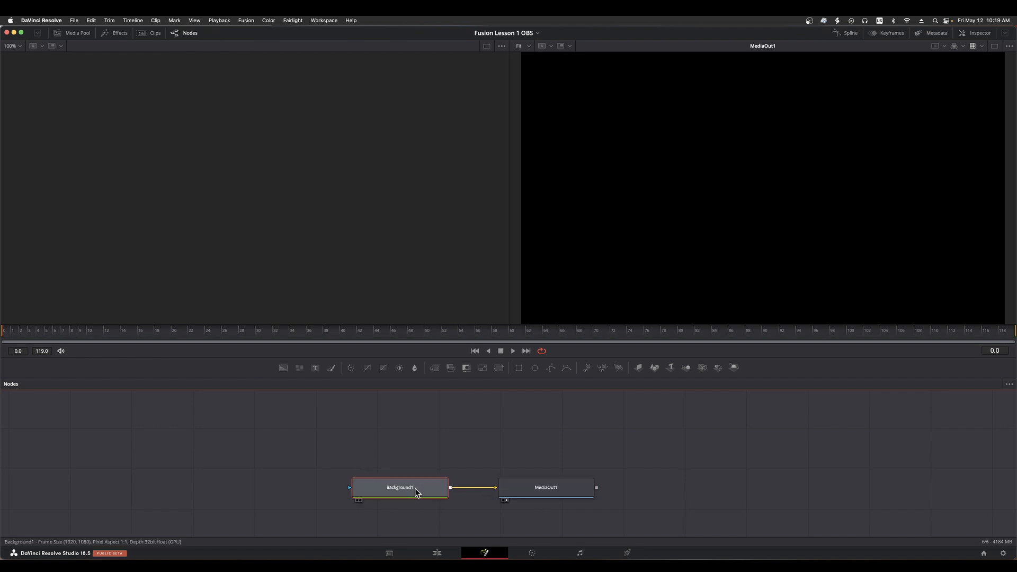
pyautogui.moveTo(415, 488); pyautogui.dragTo(365, 487)
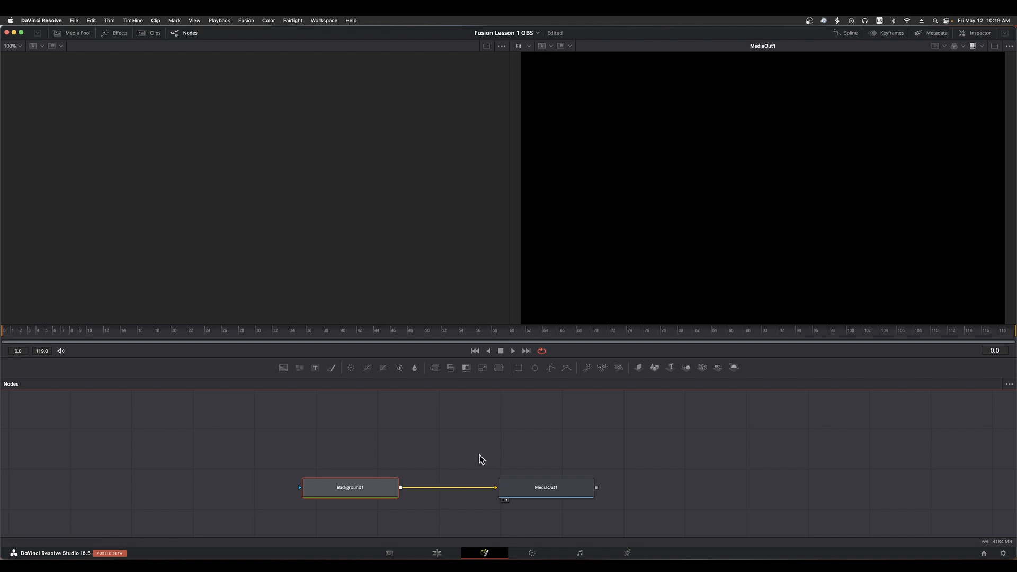
pyautogui.click(439, 454)
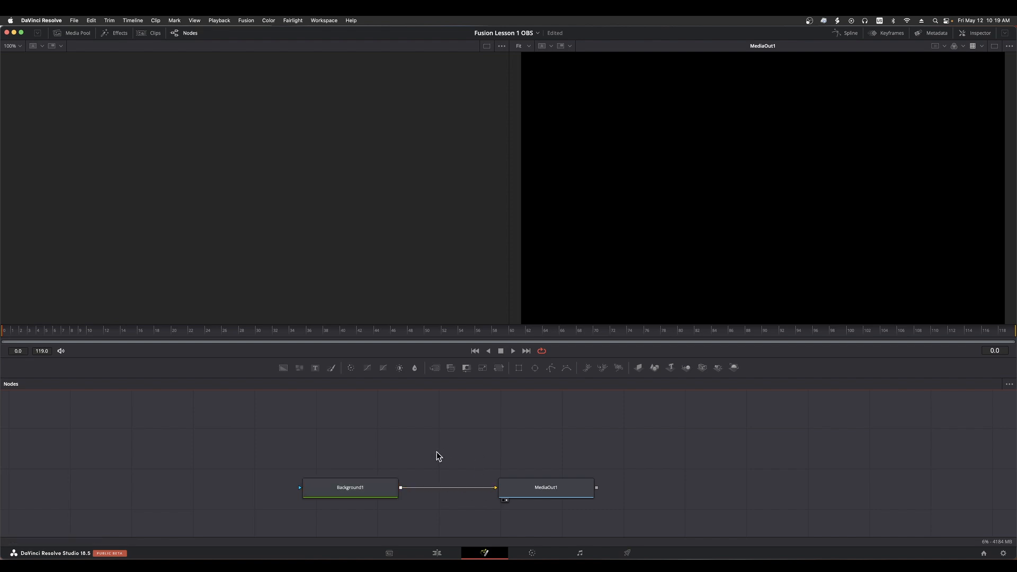
pyautogui.click(374, 488)
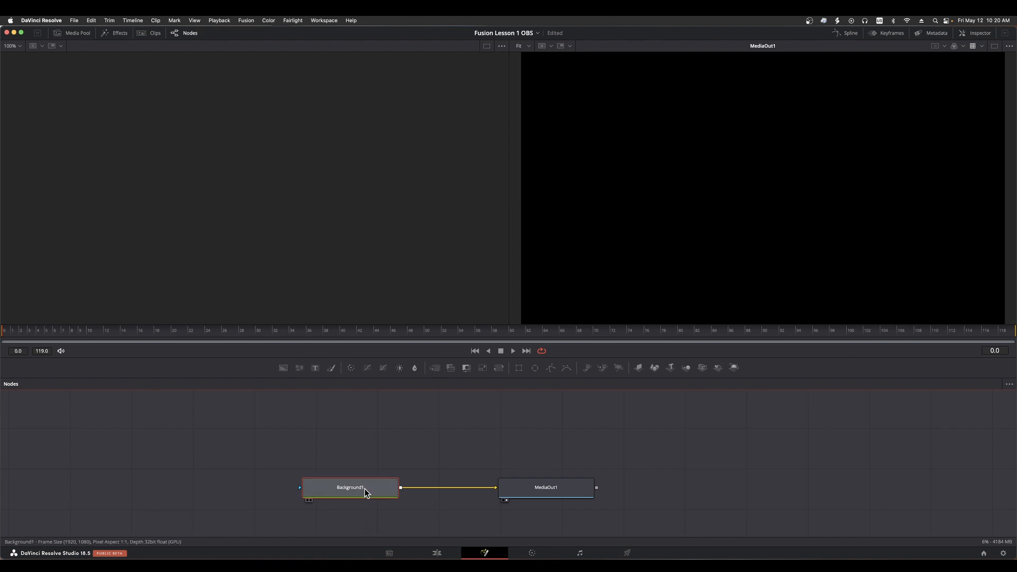
# Remove MediaOut1 from viewer 2 and display it in viewer 1
pyautogui.click(563, 492)
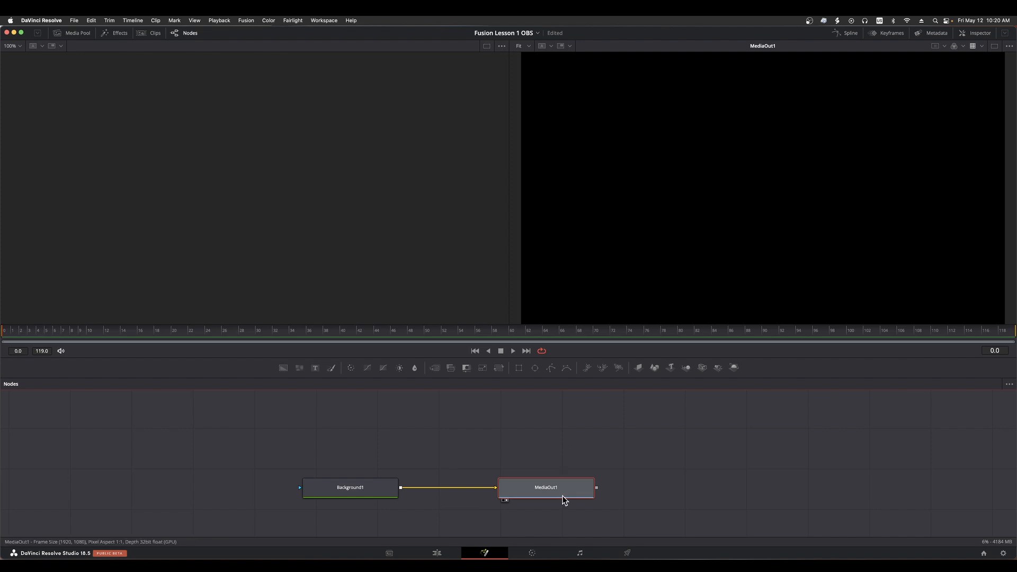
pyautogui.press('2')
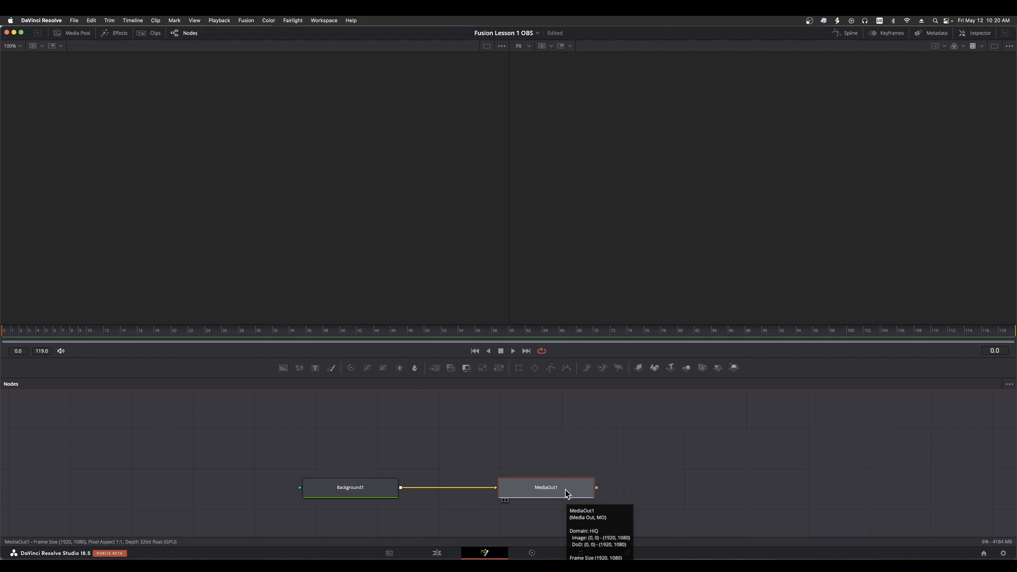
pyautogui.press('1')
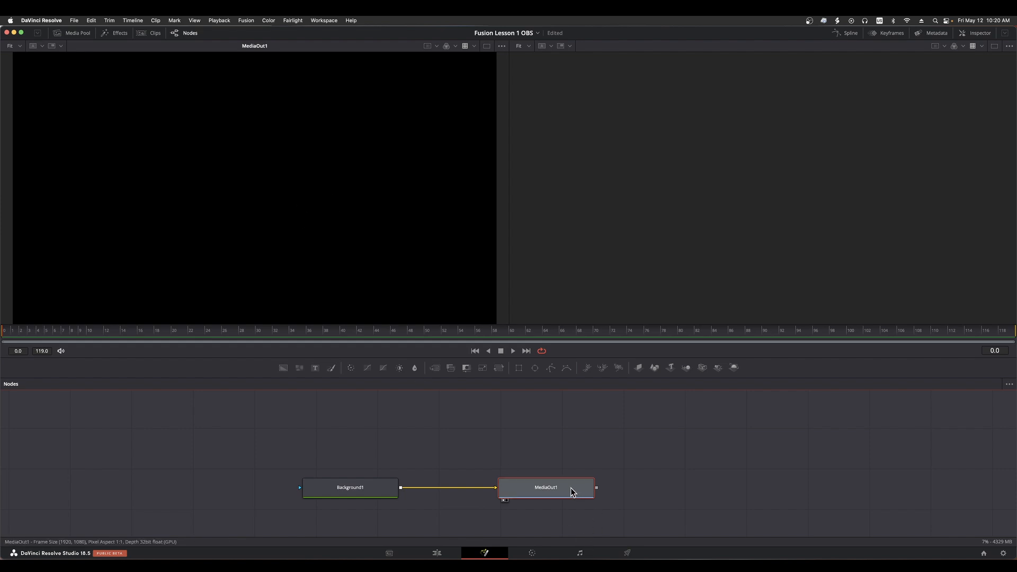
# Toggle MediaOut1's viewer assignments until both viewers are empty, then select Background1 and display it in viewer 2
pyautogui.press('2')
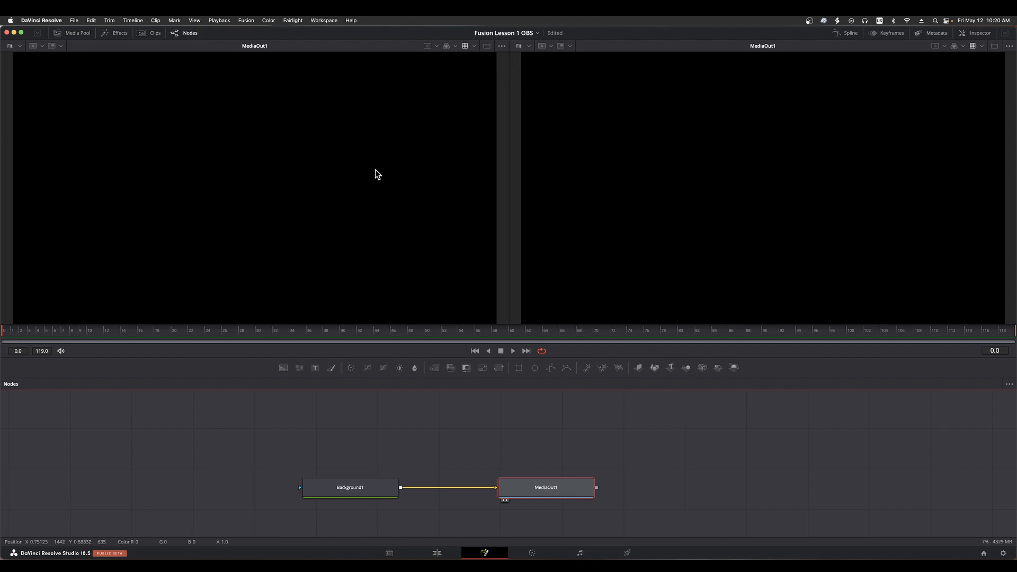
pyautogui.press('1')
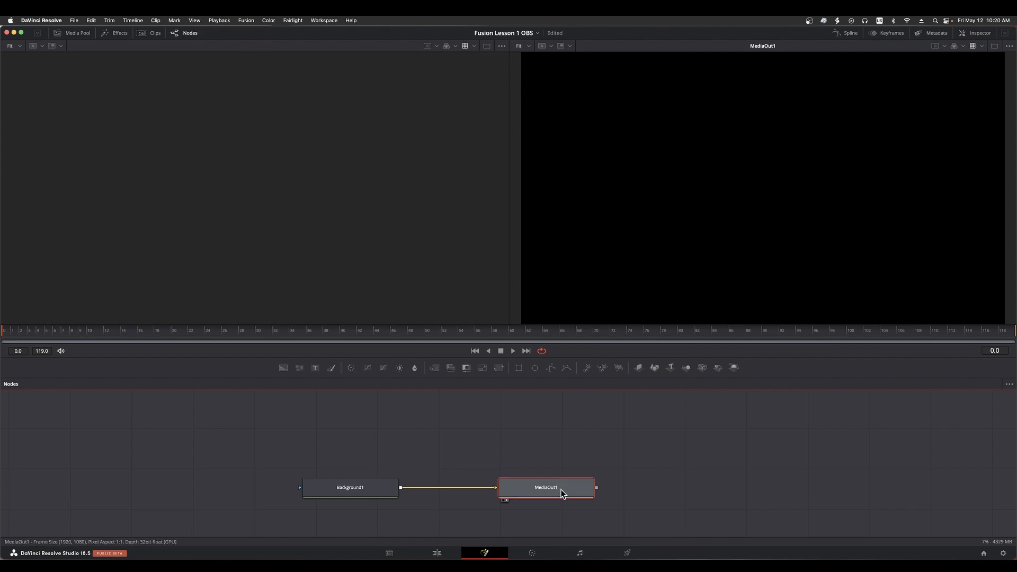
pyautogui.press('2')
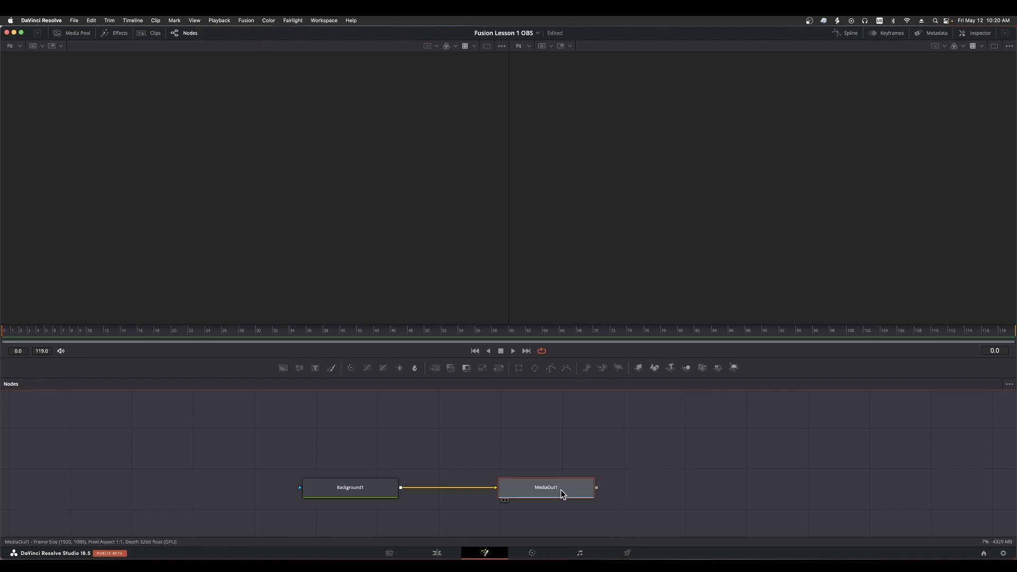
pyautogui.click(360, 489)
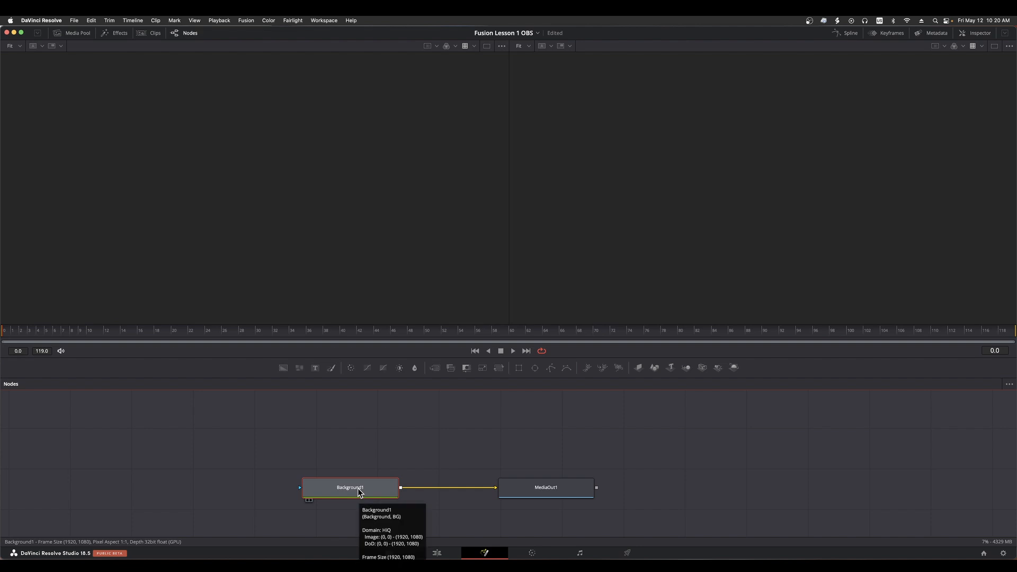
pyautogui.press('2')
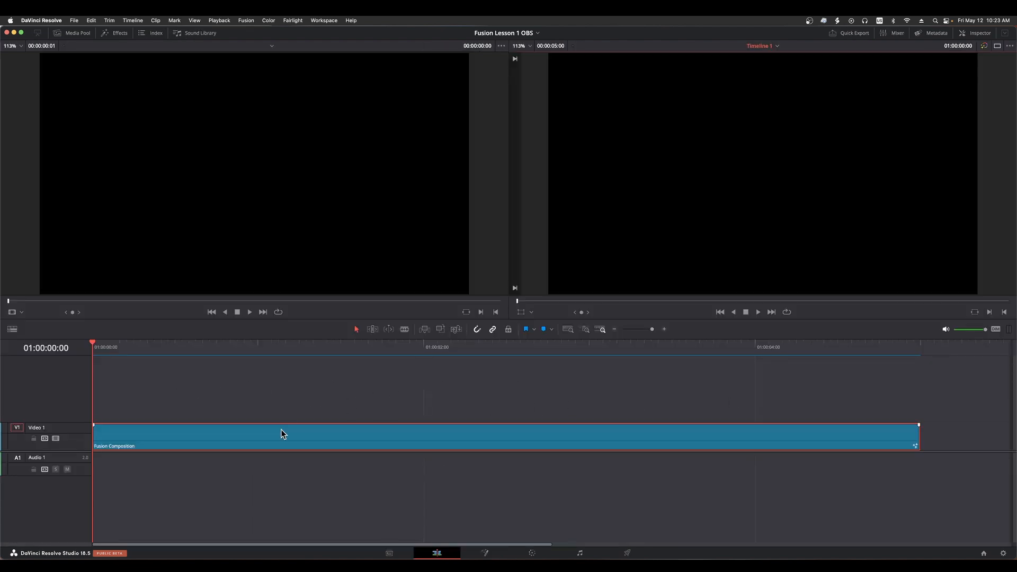
# On the Edit page, select the Fusion Composition clip and view its Inspector settings, then hide the Inspector
pyautogui.click(238, 440)
pyautogui.click(234, 390)
pyautogui.click(246, 436)
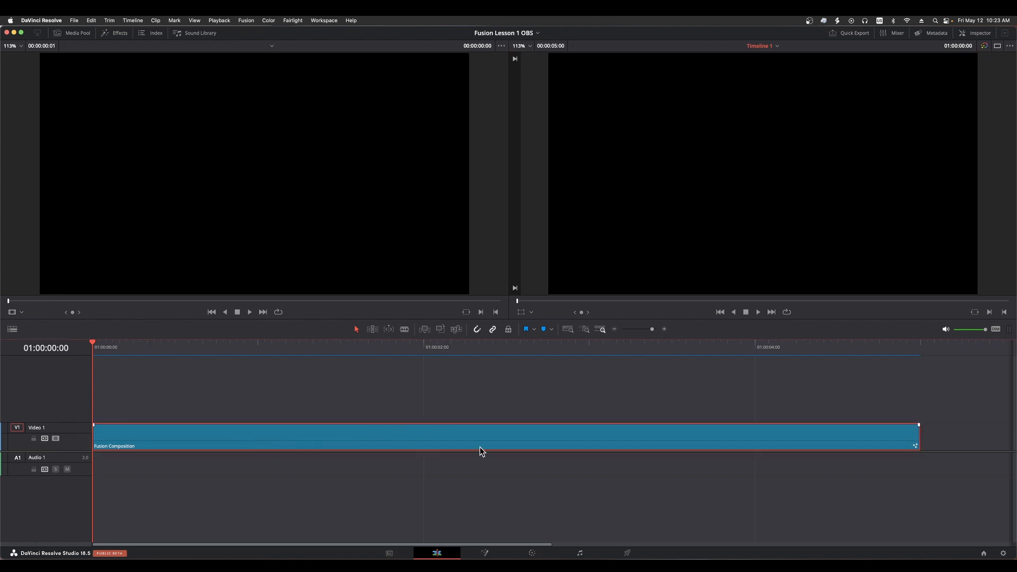
pyautogui.click(979, 33)
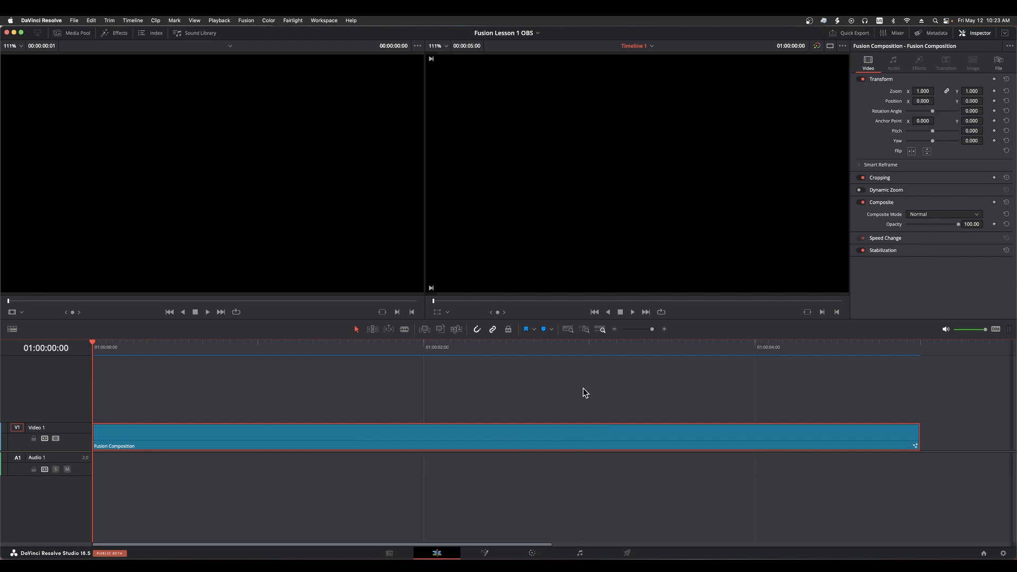
pyautogui.click(977, 34)
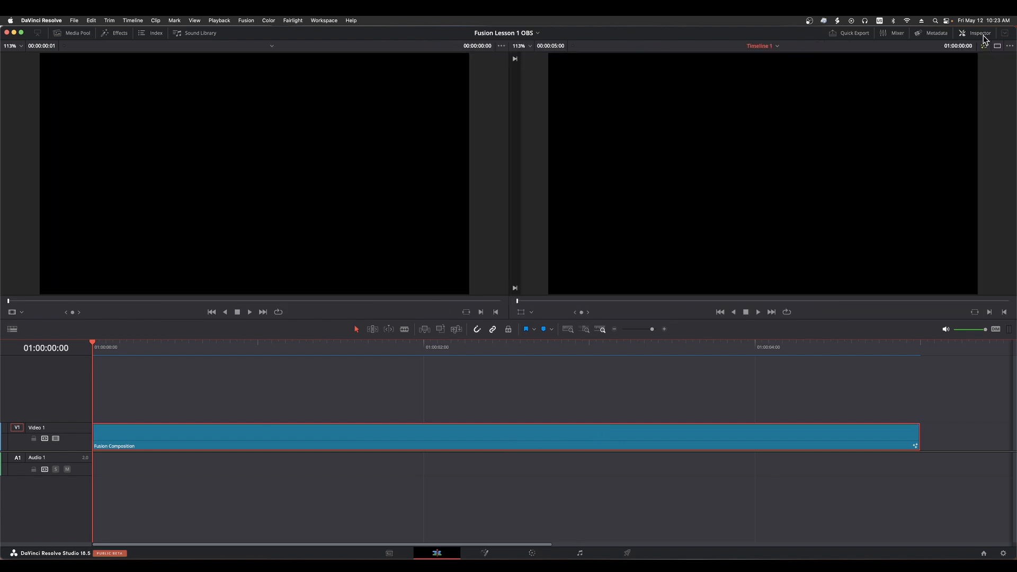
# On the Fusion page, show the Inspector for Background1 and set its color Type to Gradient
pyautogui.click(484, 553)
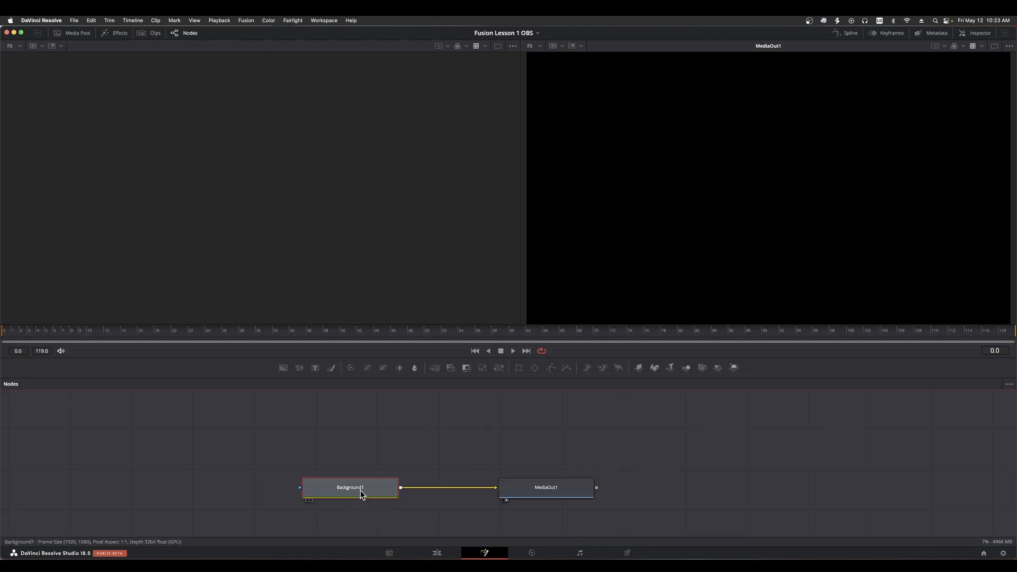
pyautogui.click(980, 34)
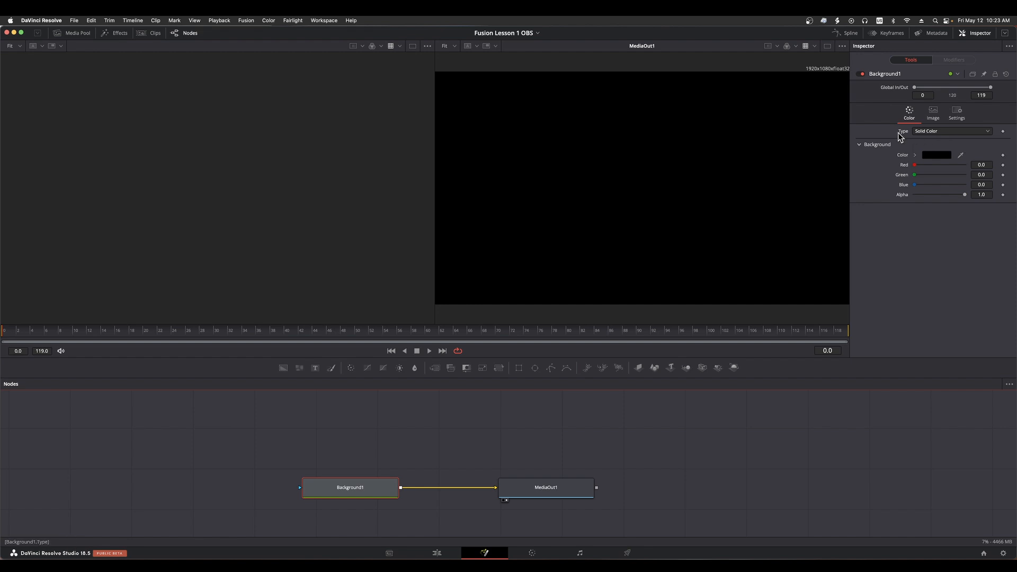
pyautogui.click(937, 132)
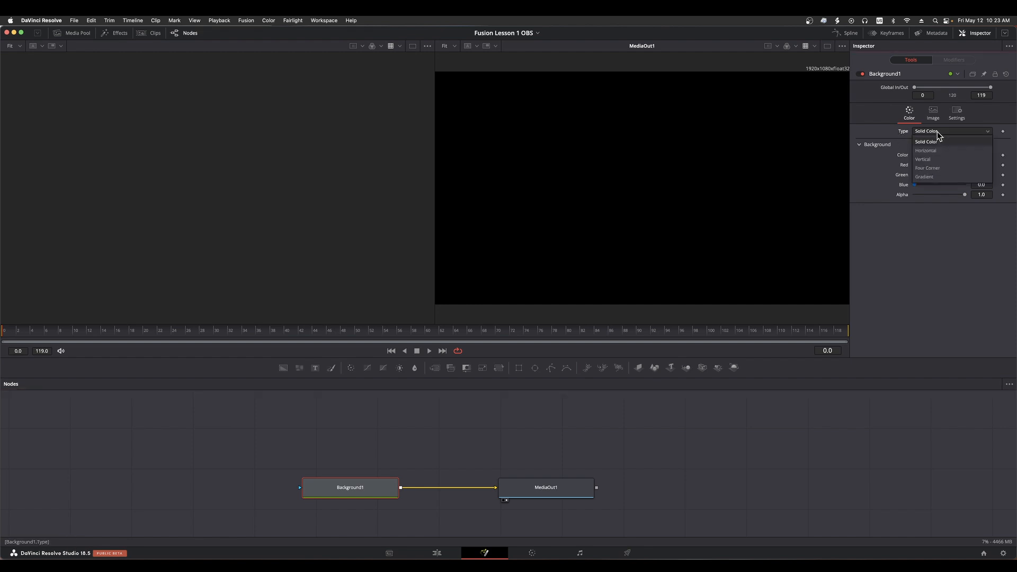
pyautogui.click(939, 176)
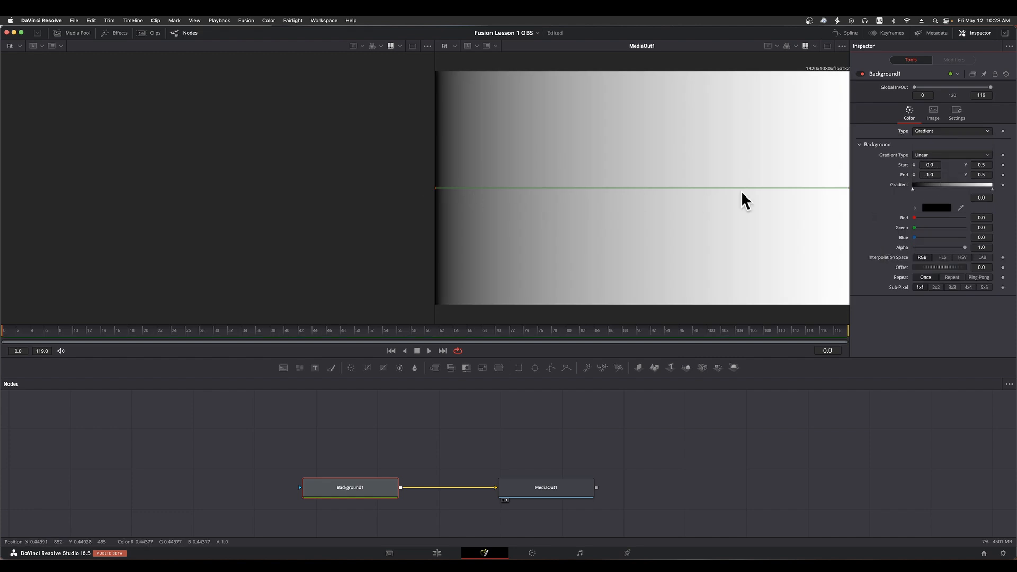
# Try the Angle, Radial, Square and Reflect gradient types on Background1, then return it to Linear
pyautogui.click(939, 154)
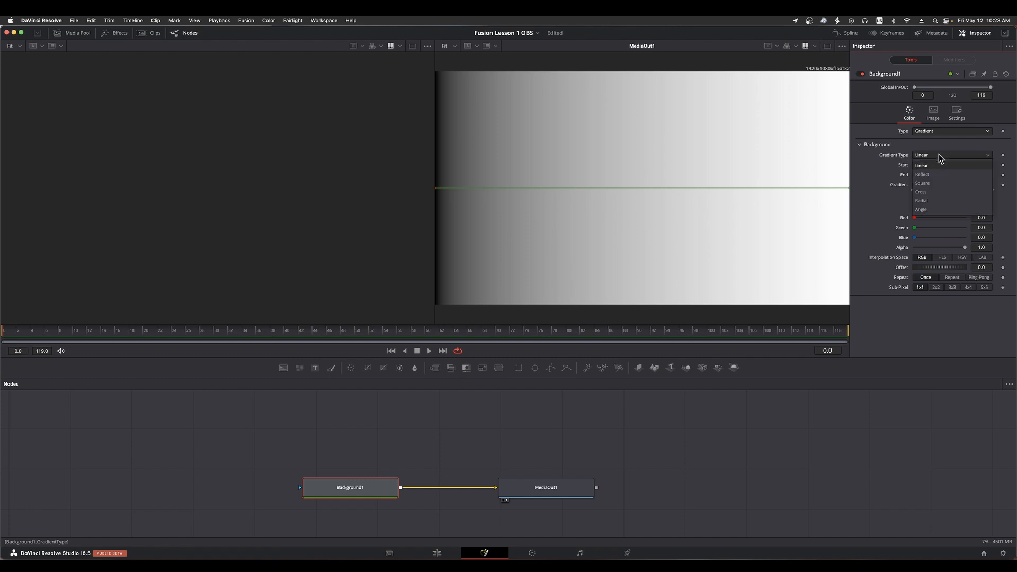
pyautogui.click(932, 210)
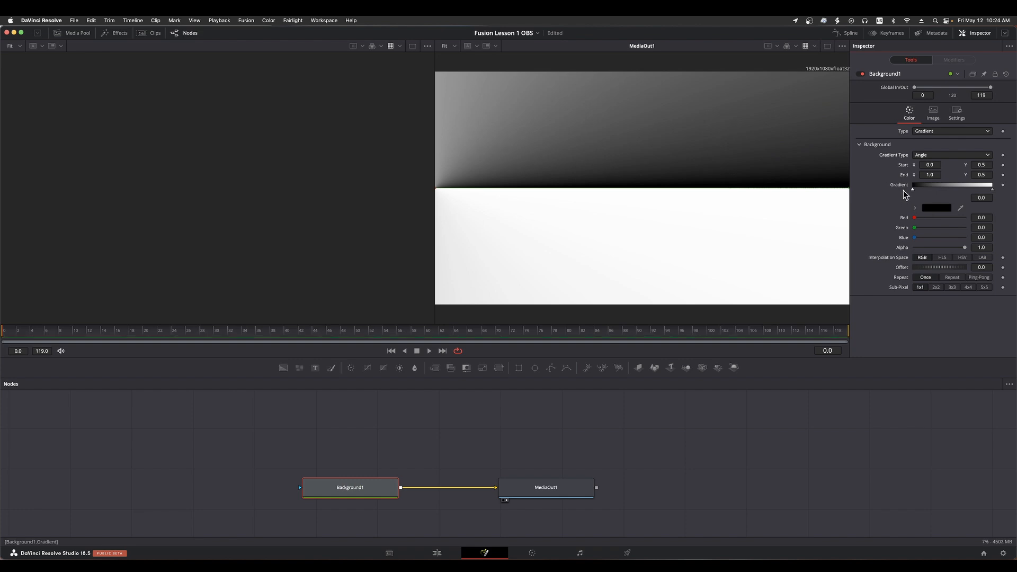
pyautogui.click(953, 154)
pyautogui.click(944, 201)
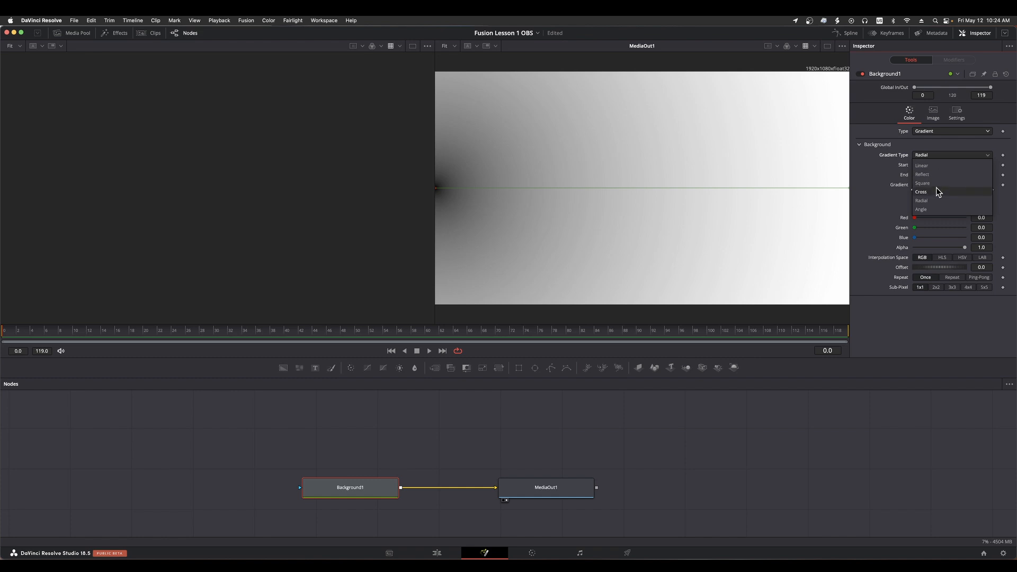
pyautogui.click(936, 183)
pyautogui.click(948, 160)
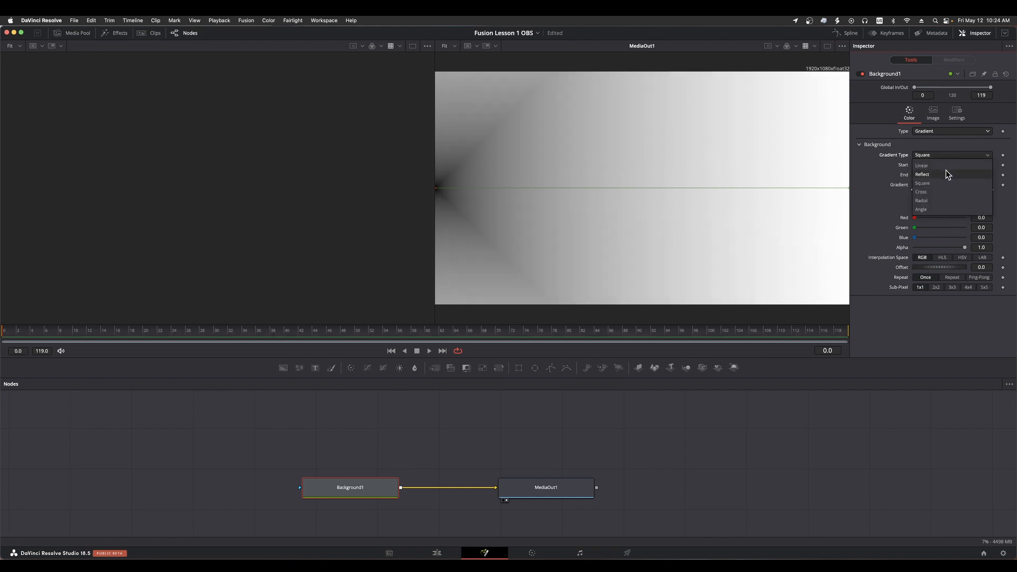
pyautogui.click(946, 173)
pyautogui.click(952, 154)
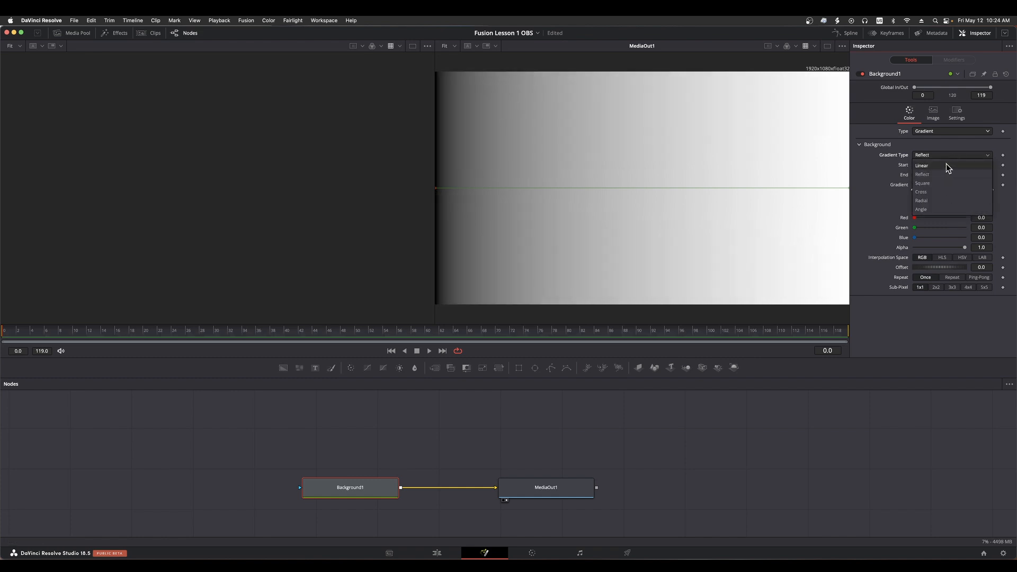
pyautogui.click(946, 164)
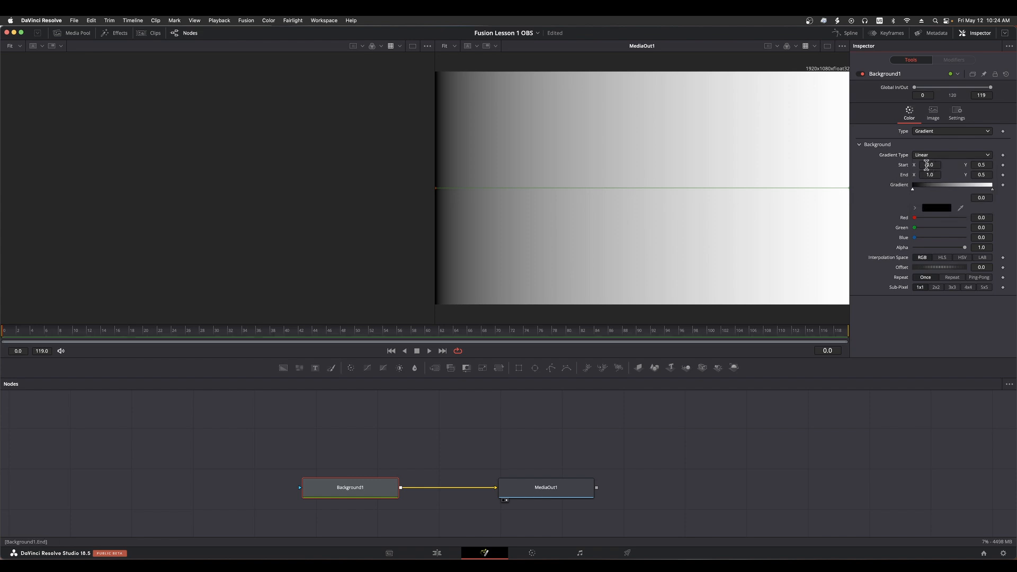
# Try a gradient Start X of about 0.468 on Background1, then reset it to the default
pyautogui.moveTo(924, 166); pyautogui.dragTo(959, 166)
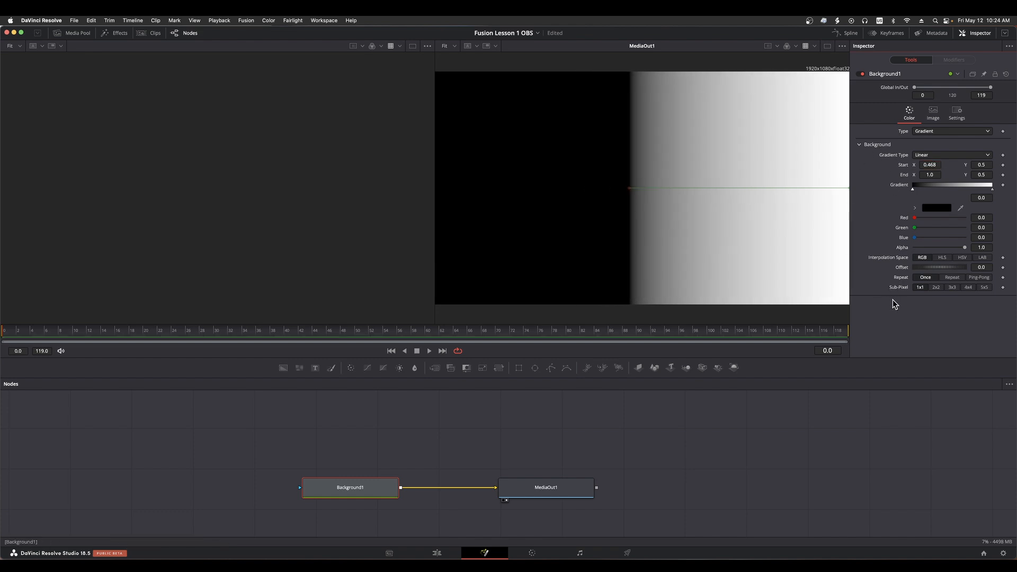
pyautogui.doubleClick(896, 168)
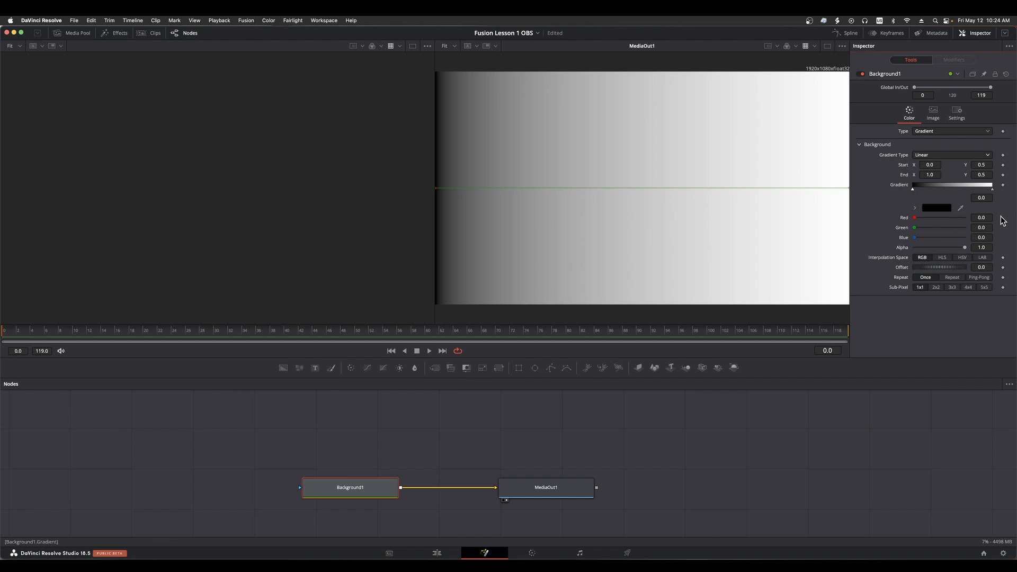
# On the Edit page, try rotation angles of about 52 and 63 degrees in the Fusion Composition clip's Inspector, resetting the rotation each time
pyautogui.click(437, 553)
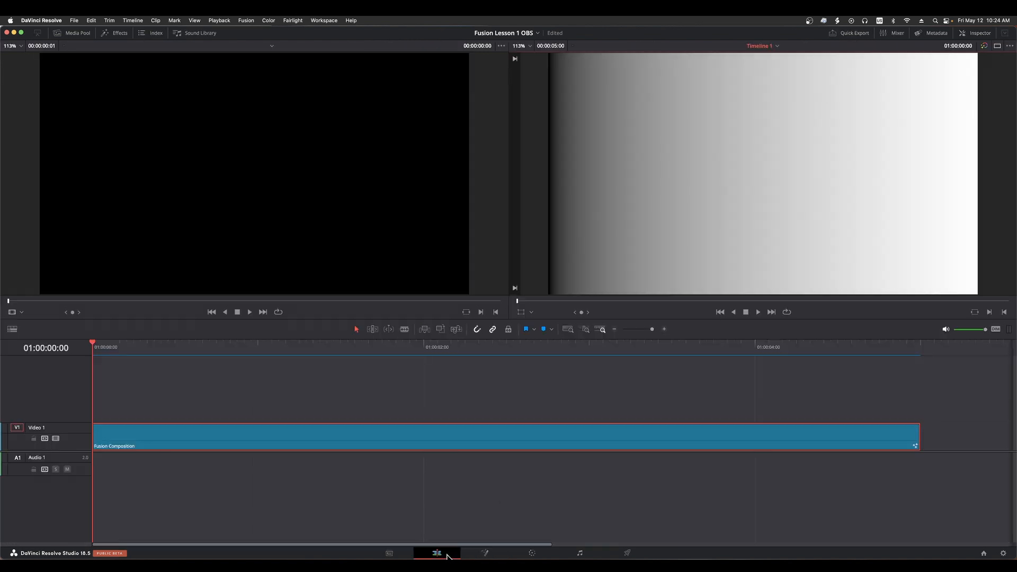
pyautogui.click(980, 34)
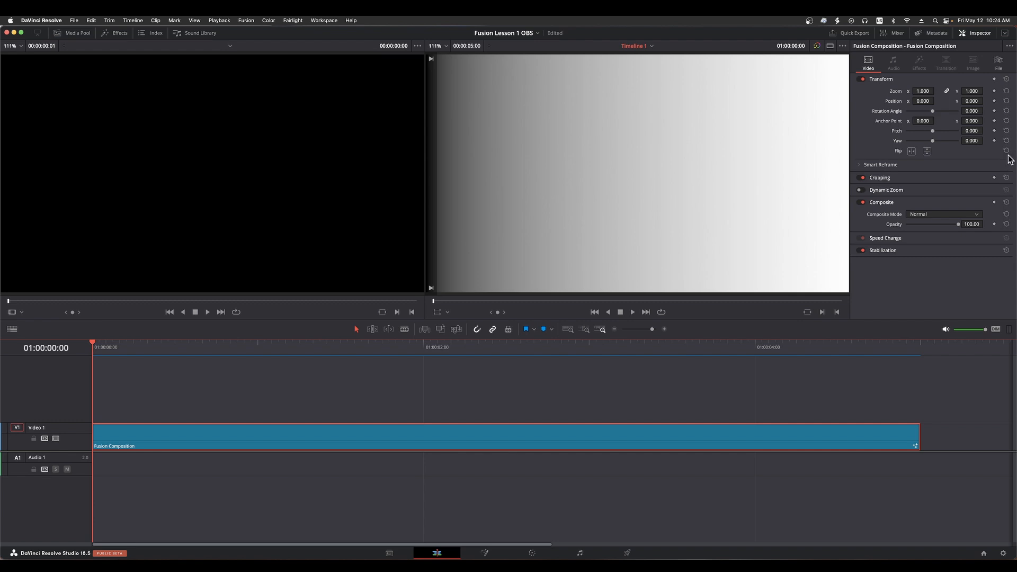
pyautogui.moveTo(932, 110); pyautogui.dragTo(936, 111)
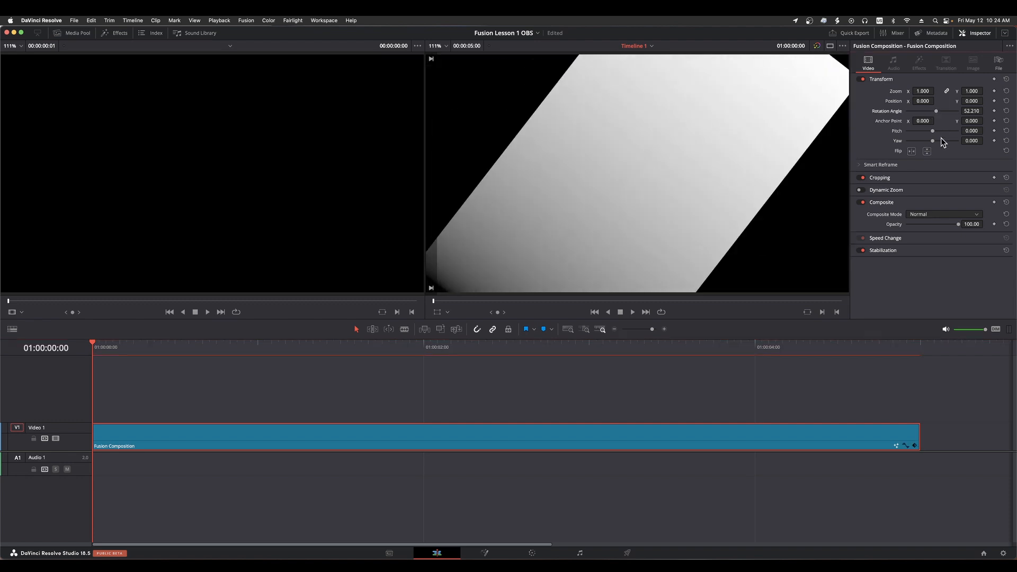
pyautogui.click(1006, 111)
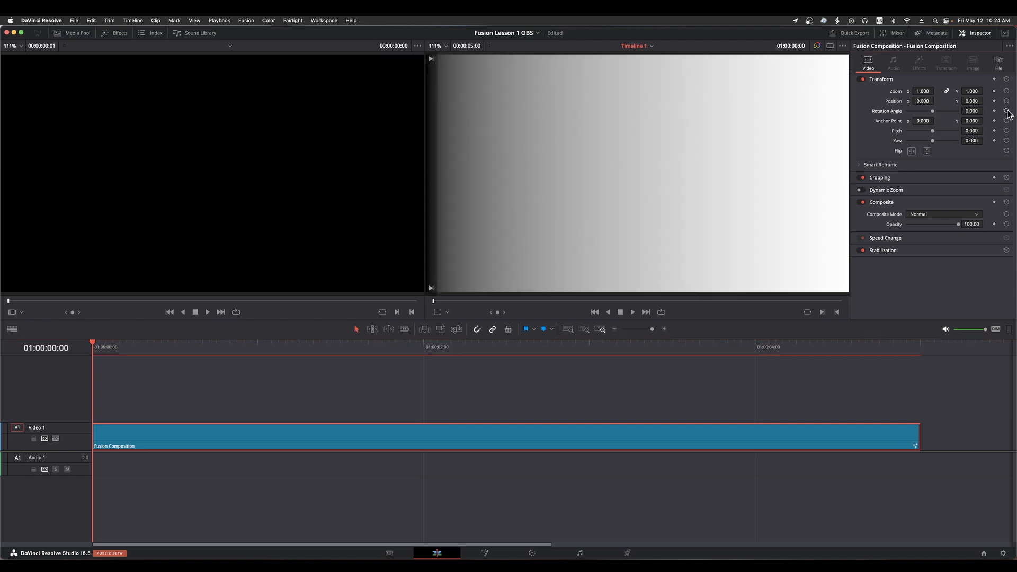
pyautogui.moveTo(933, 112); pyautogui.dragTo(937, 110)
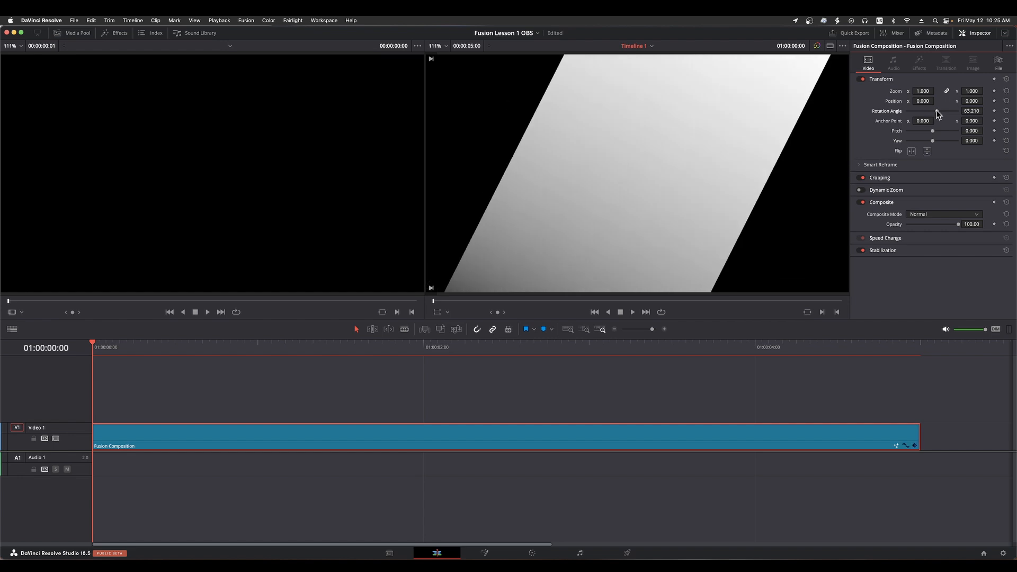
pyautogui.doubleClick(888, 111)
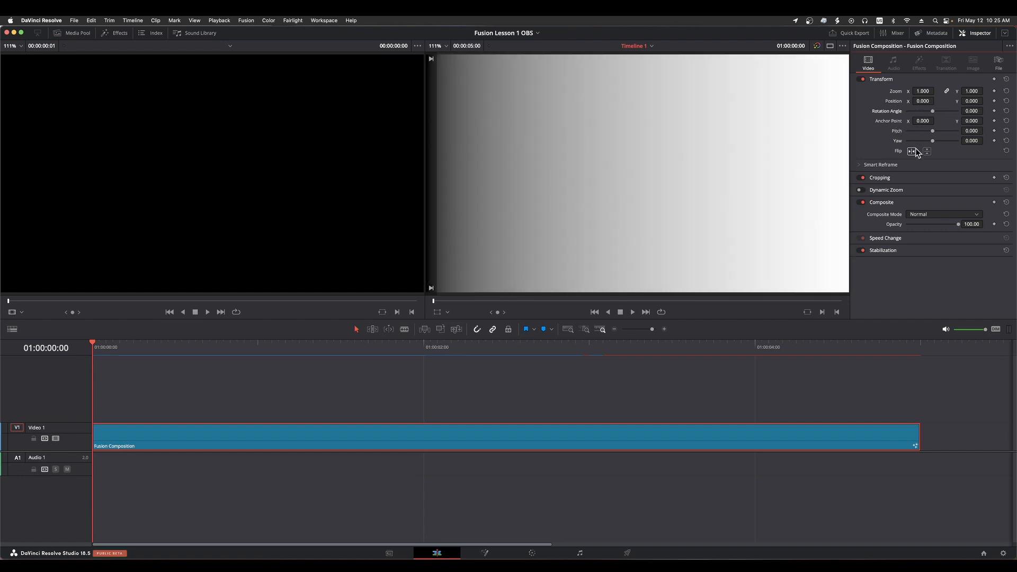
# Revisit the Fusion page, then return to the Edit page, show the media pool and hide the Inspector
pyautogui.click(484, 553)
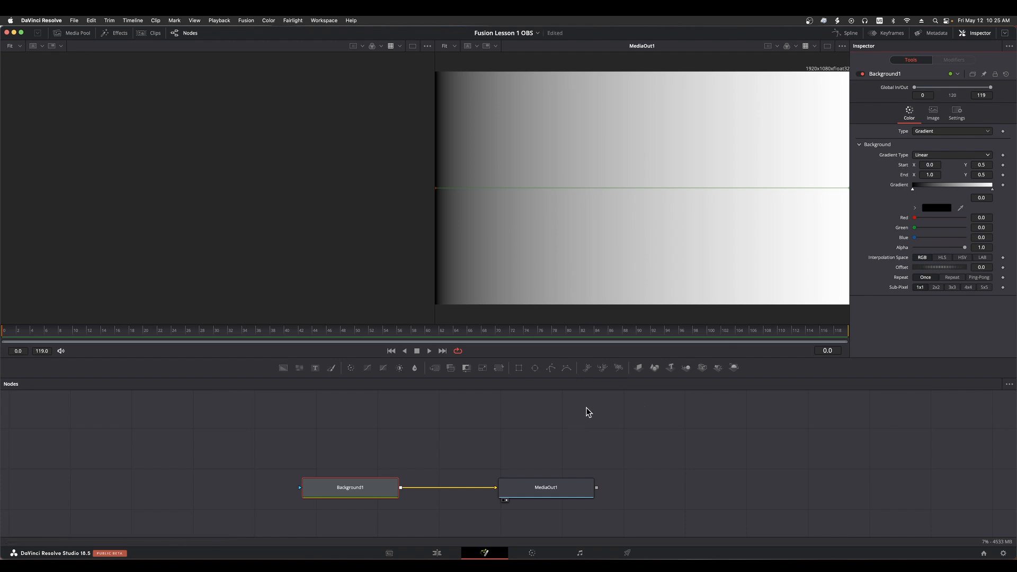
pyautogui.click(436, 553)
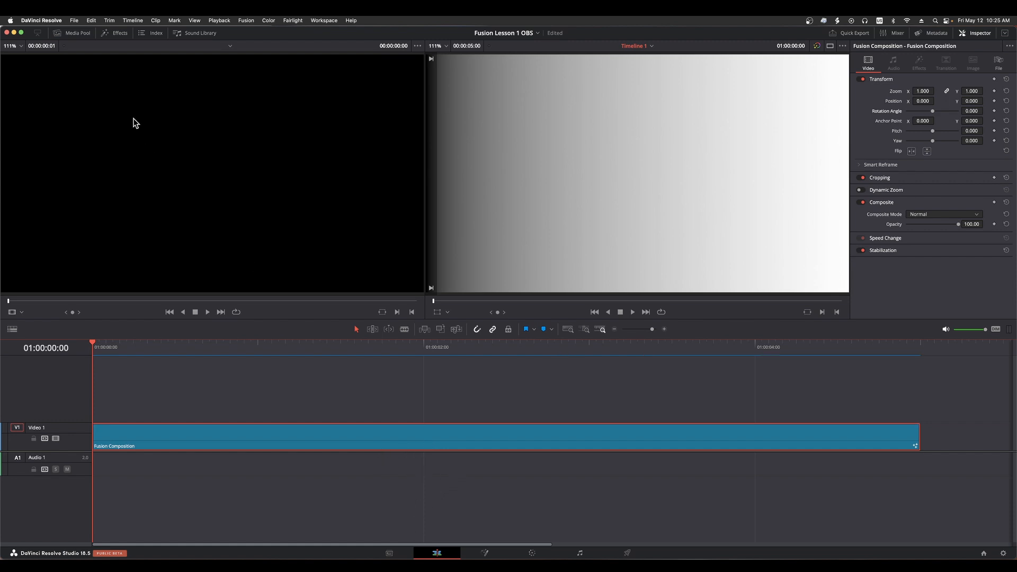
pyautogui.click(69, 34)
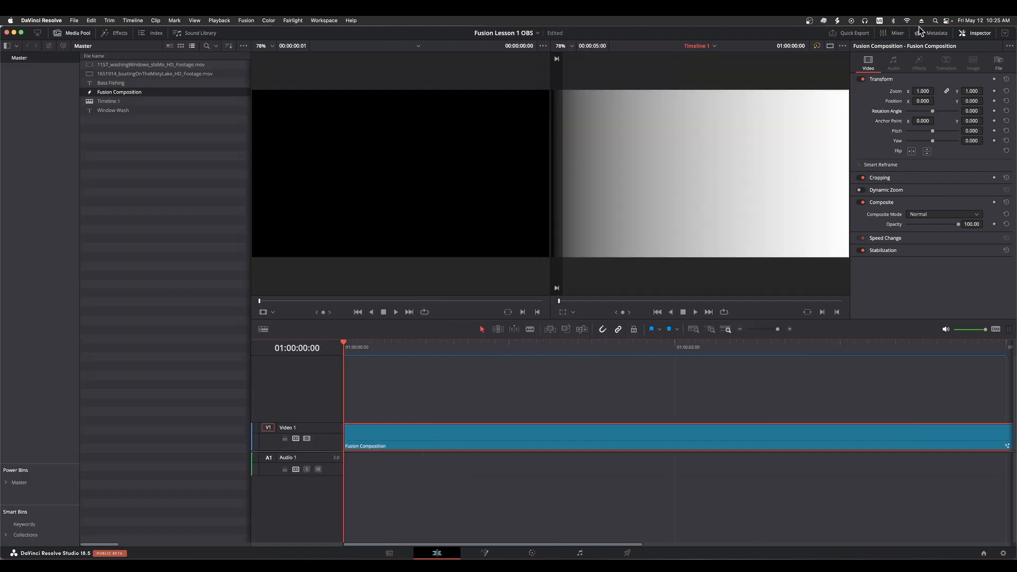
pyautogui.click(980, 33)
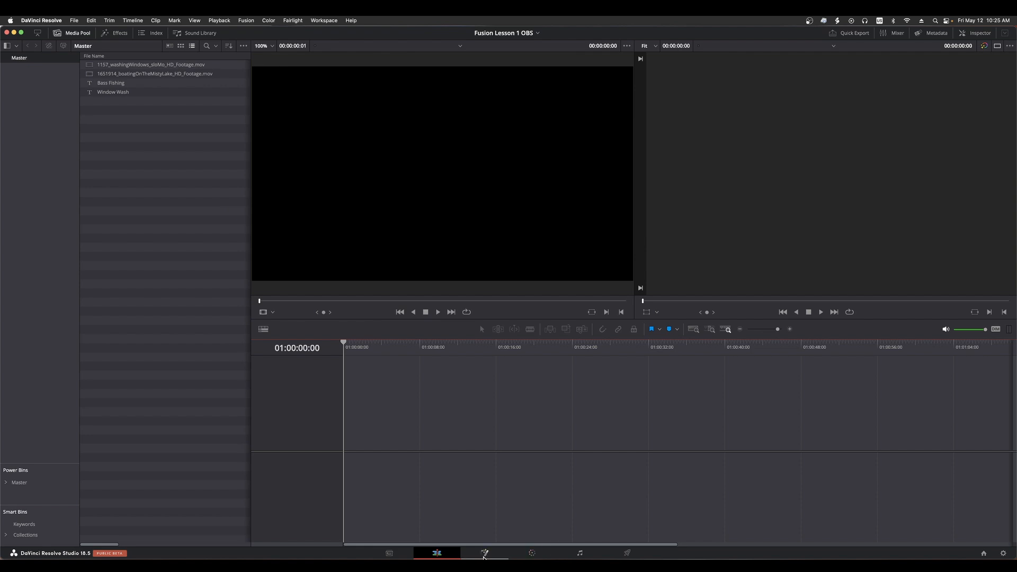
# View the Fusion page without a timeline, hide its Inspector, and return to the Edit page
pyautogui.click(483, 555)
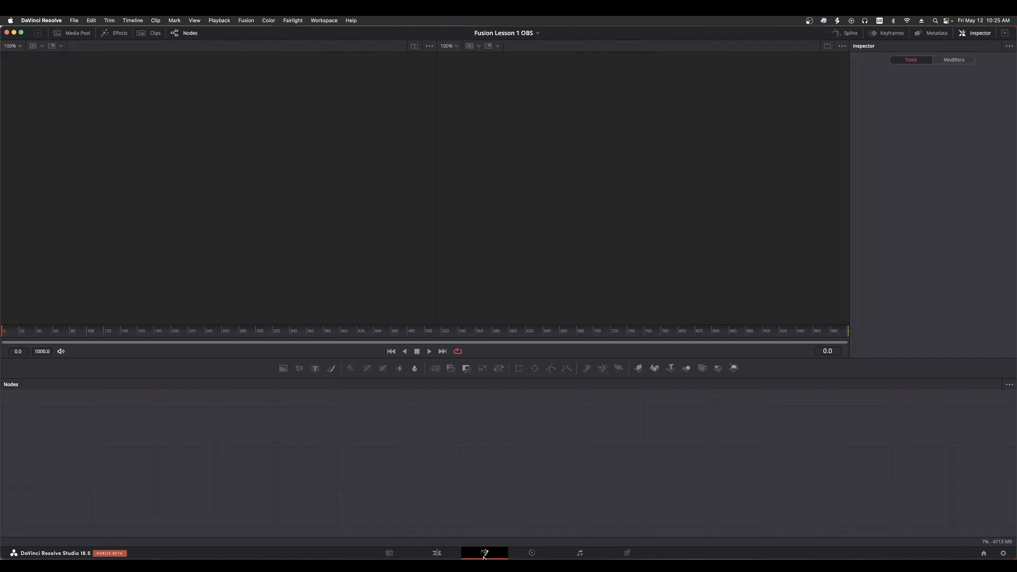
pyautogui.click(980, 33)
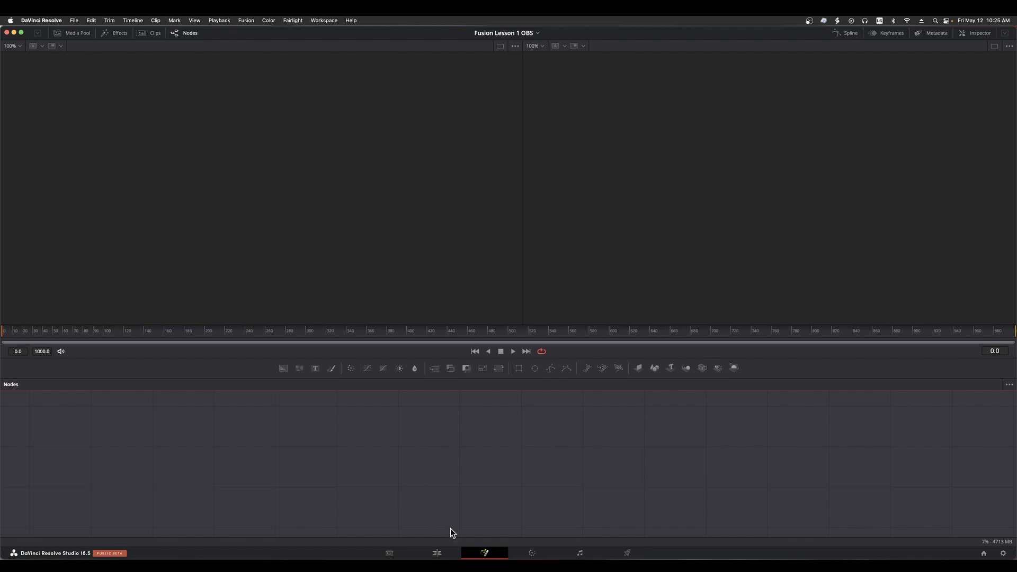
pyautogui.click(440, 554)
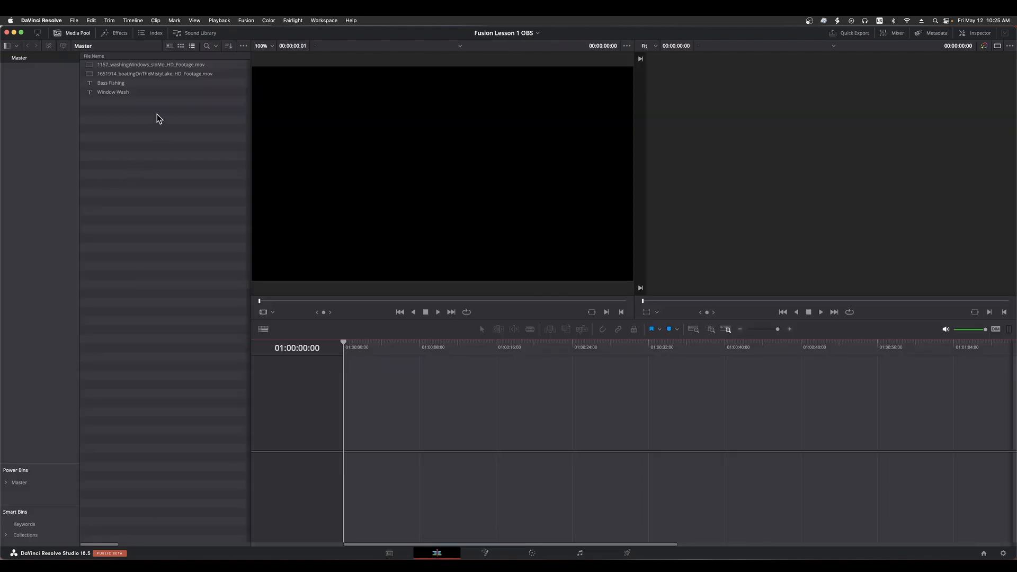
# Place the boatingOnTheMistyLake footage on track Video 1 and stack the washingWindows footage above it on Video 2
pyautogui.moveTo(154, 74); pyautogui.dragTo(362, 438)
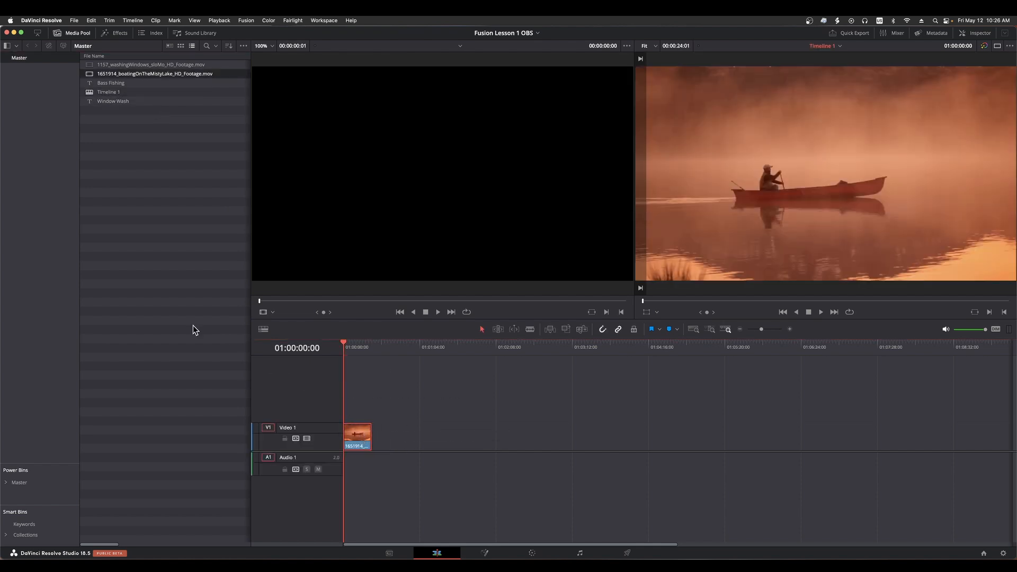
pyautogui.moveTo(151, 64); pyautogui.dragTo(360, 402)
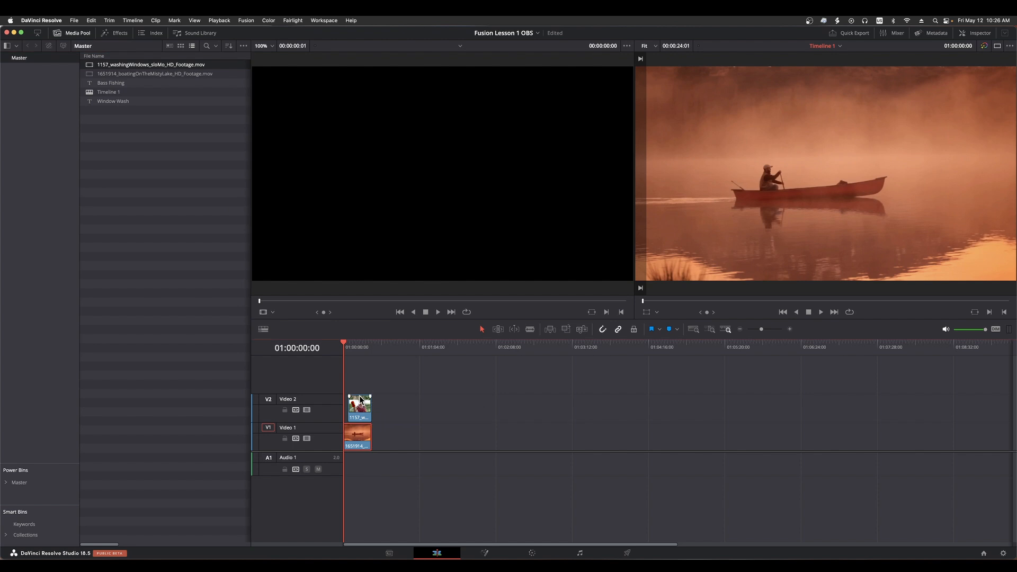
# Play the stacked clips, place the playhead at 01:00:12:07 where they overlap, view the Fusion page, and return to the Edit page
pyautogui.press('space')
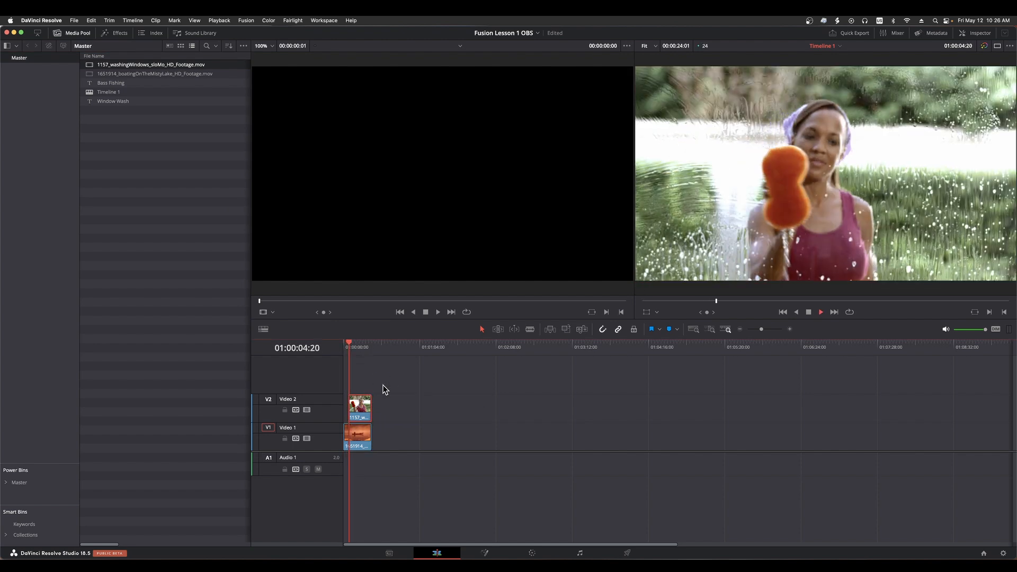
pyautogui.press('Home')
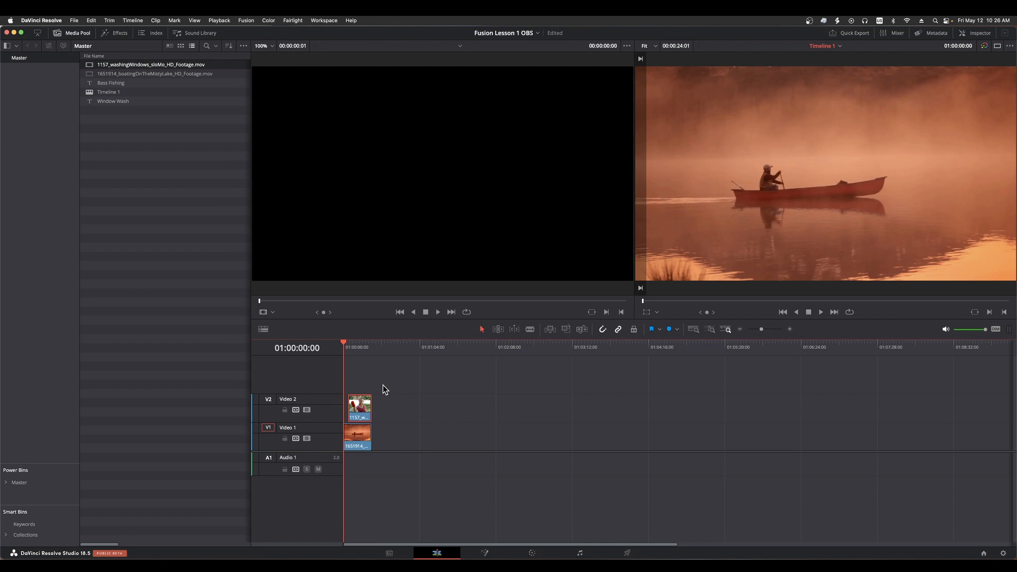
pyautogui.click(393, 367)
pyautogui.click(359, 351)
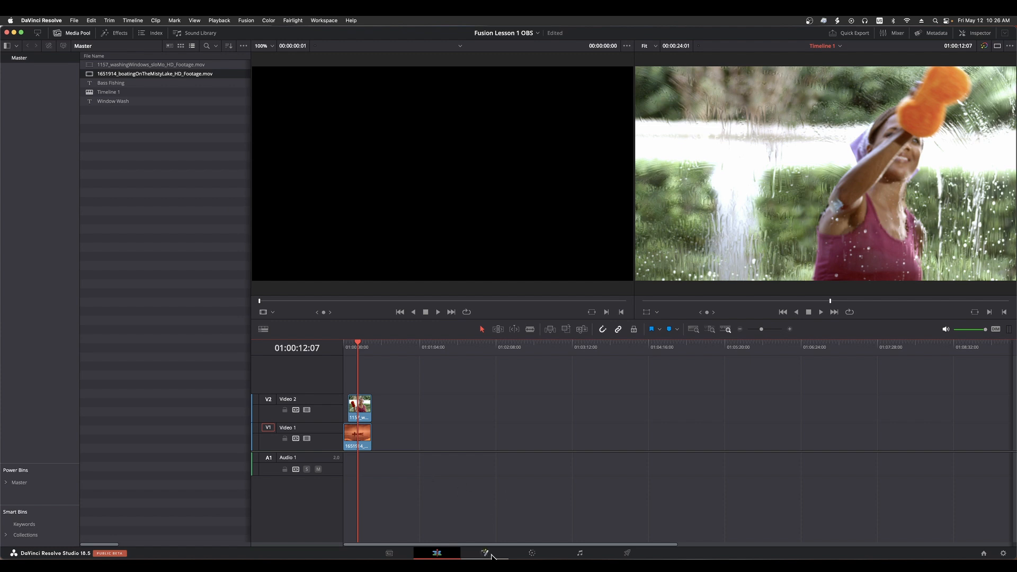
pyautogui.click(485, 553)
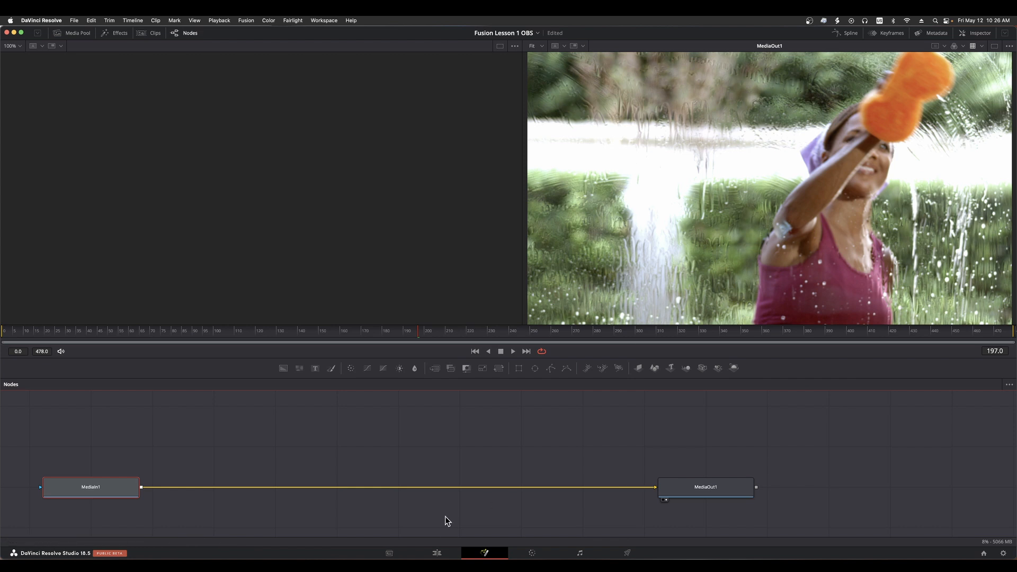
pyautogui.click(438, 553)
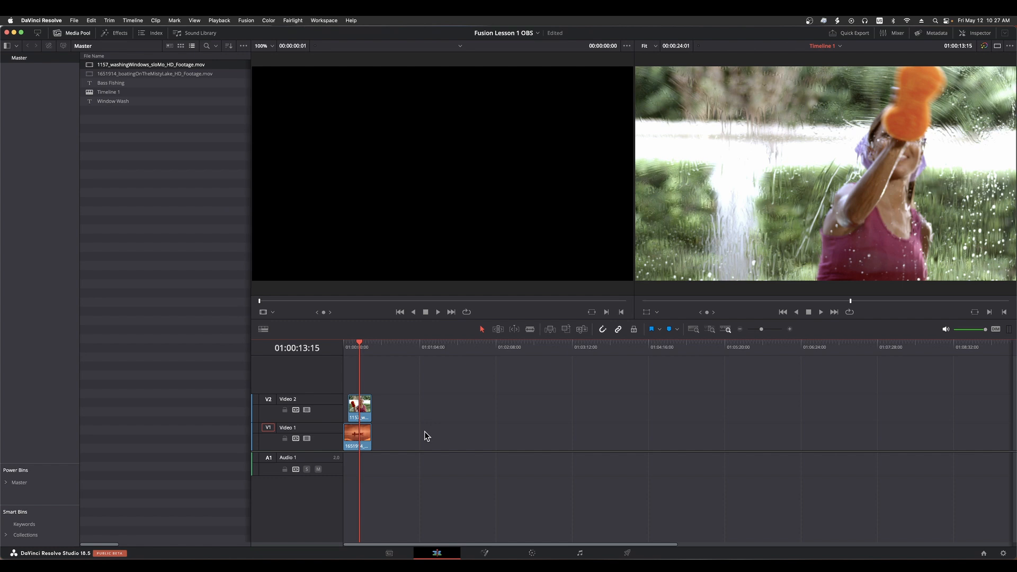
# Go to the timeline's start, where only the boating clip lies, view it on the Fusion page, and return to the Edit page
pyautogui.press('Home')
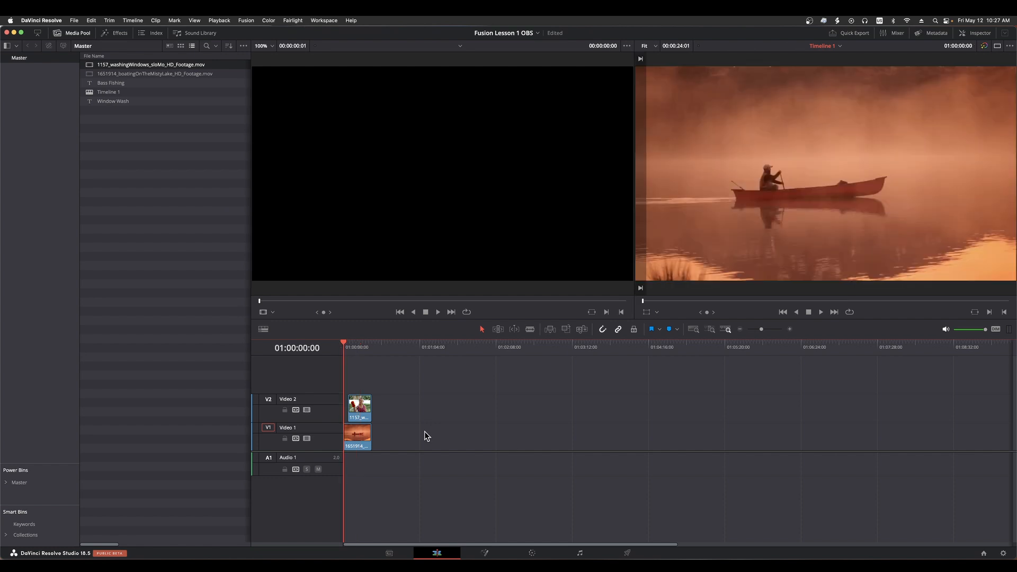
pyautogui.click(495, 555)
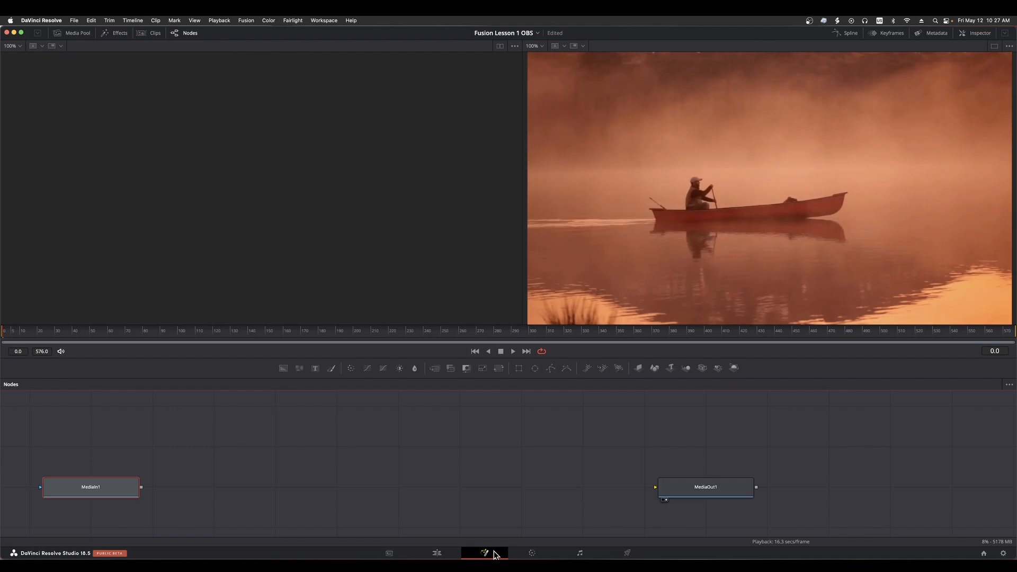
pyautogui.click(448, 554)
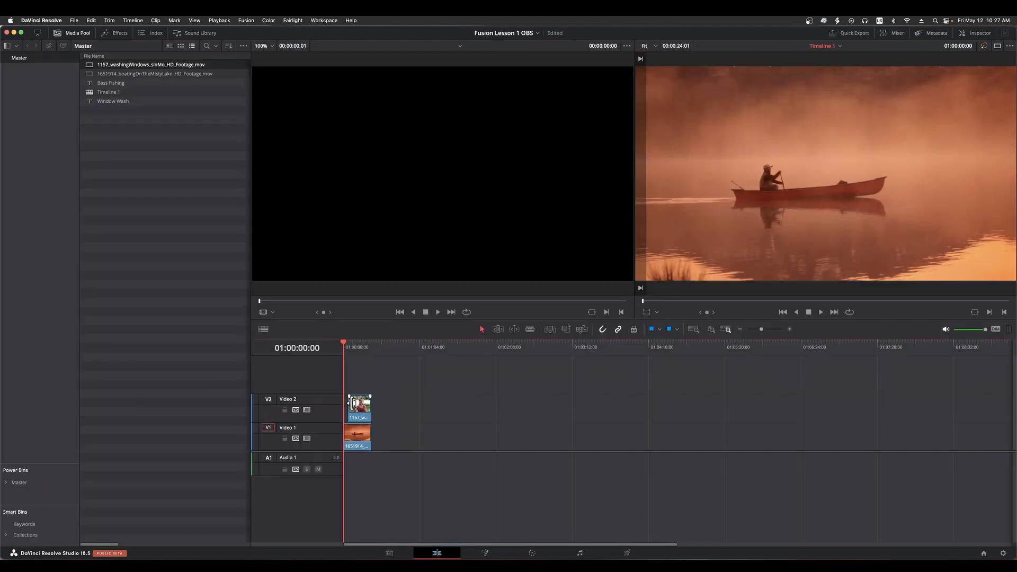
# Move the washingWindows clip to Video 1 with a gap after the boating clip, and check the boating clip's end on the Fusion page
pyautogui.moveTo(360, 412); pyautogui.dragTo(400, 440)
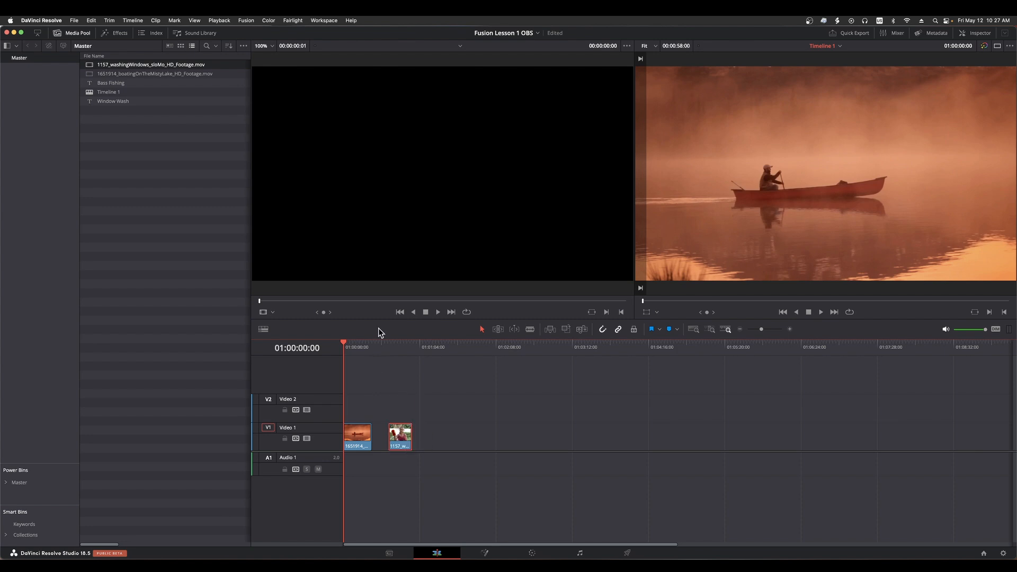
pyautogui.click(378, 345)
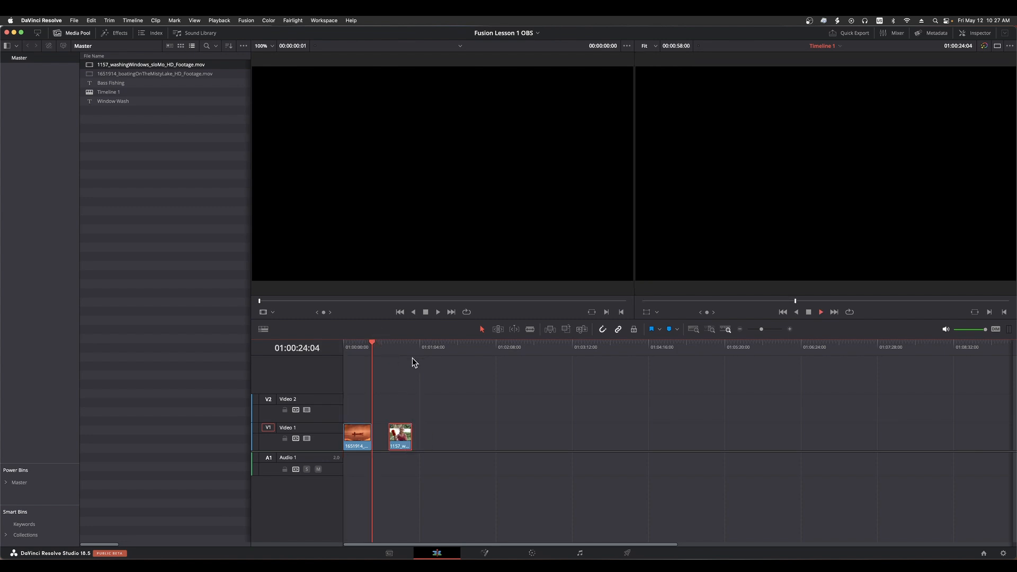
pyautogui.press('space')
pyautogui.press('space')
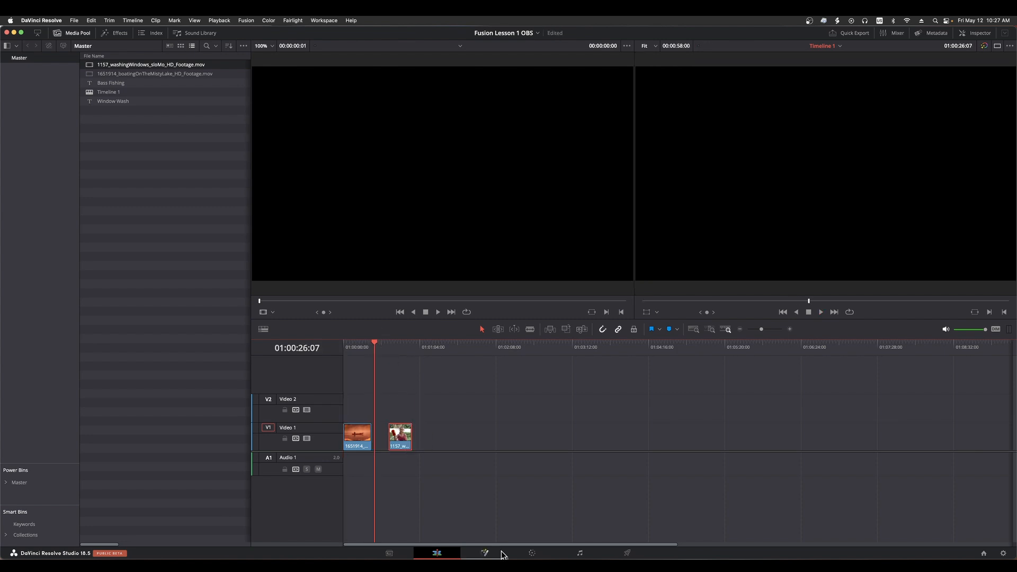
pyautogui.click(503, 554)
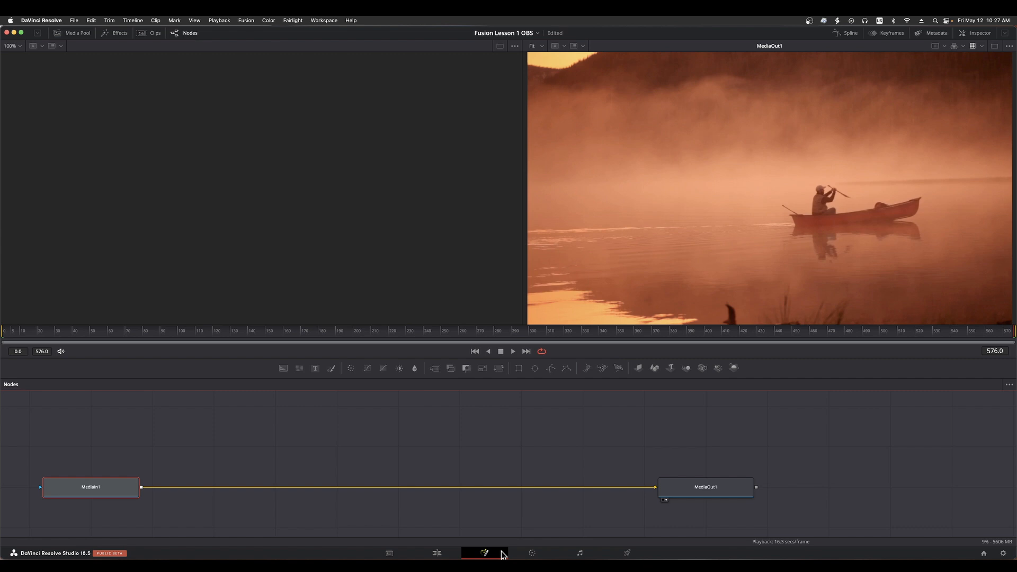
pyautogui.click(439, 553)
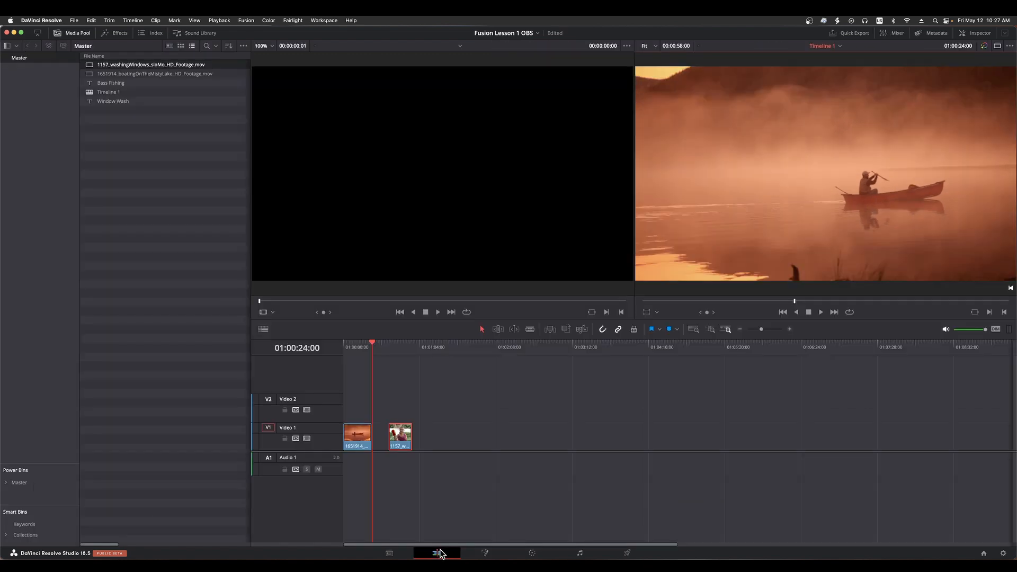
# Delete the washingWindows clip, then view the Fusion page with the playhead in empty timeline space at 01:00:55:23
pyautogui.press('Delete')
pyautogui.click(410, 345)
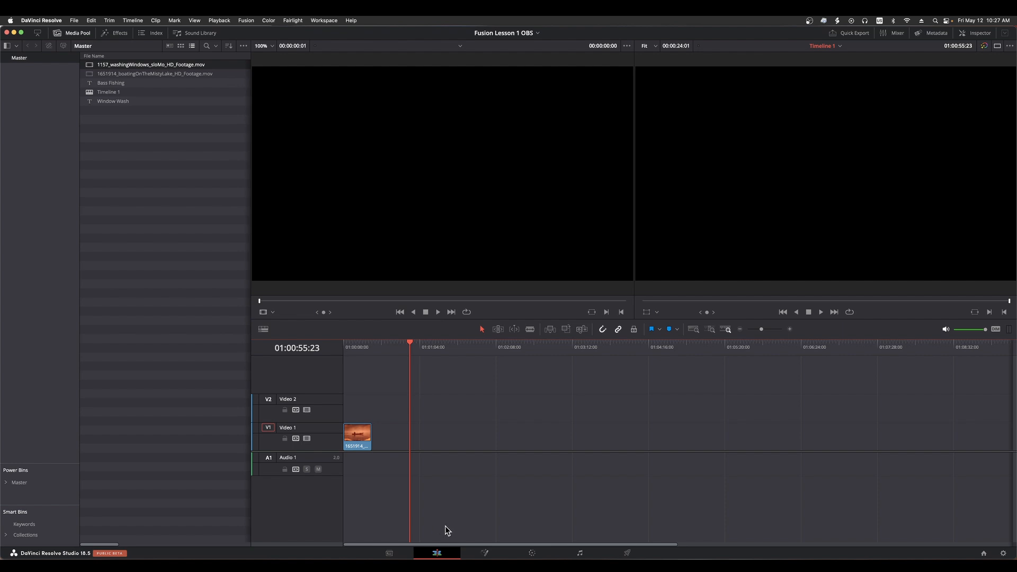
pyautogui.click(496, 554)
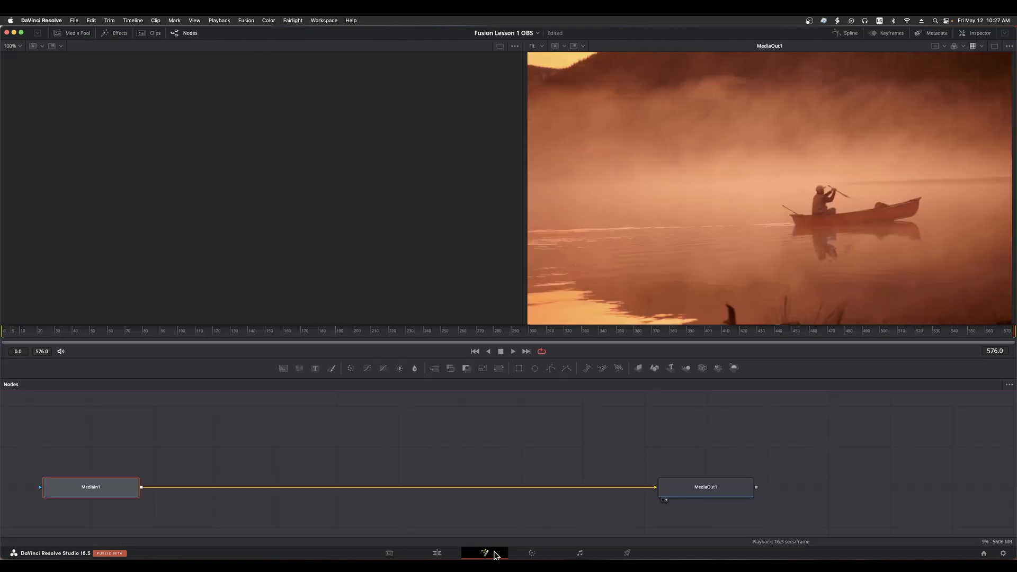
pyautogui.click(439, 553)
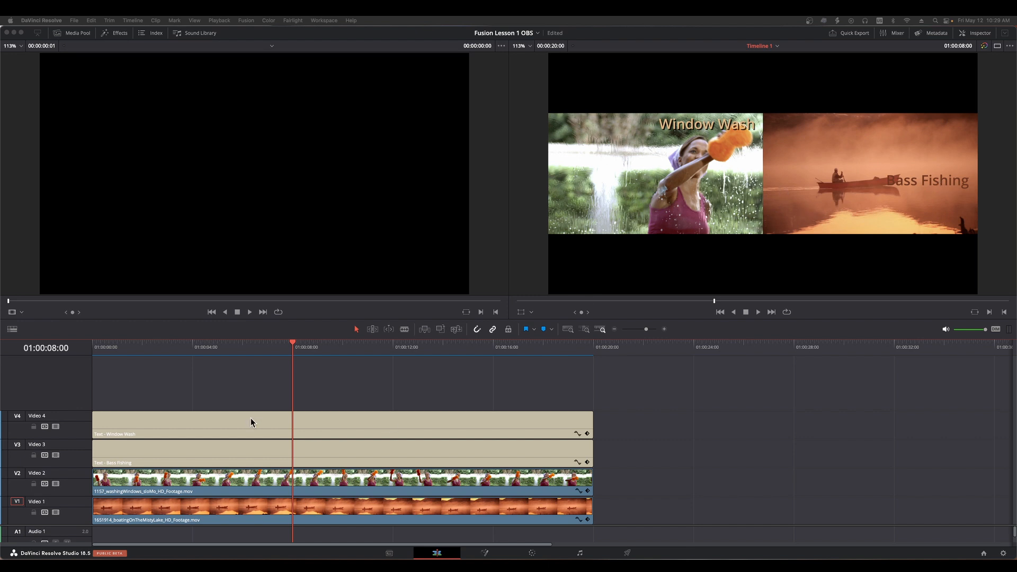
# Move the playhead to 01:00:05:10 over the four stacked clips, view the Fusion page, and return to the Edit page
pyautogui.click(227, 347)
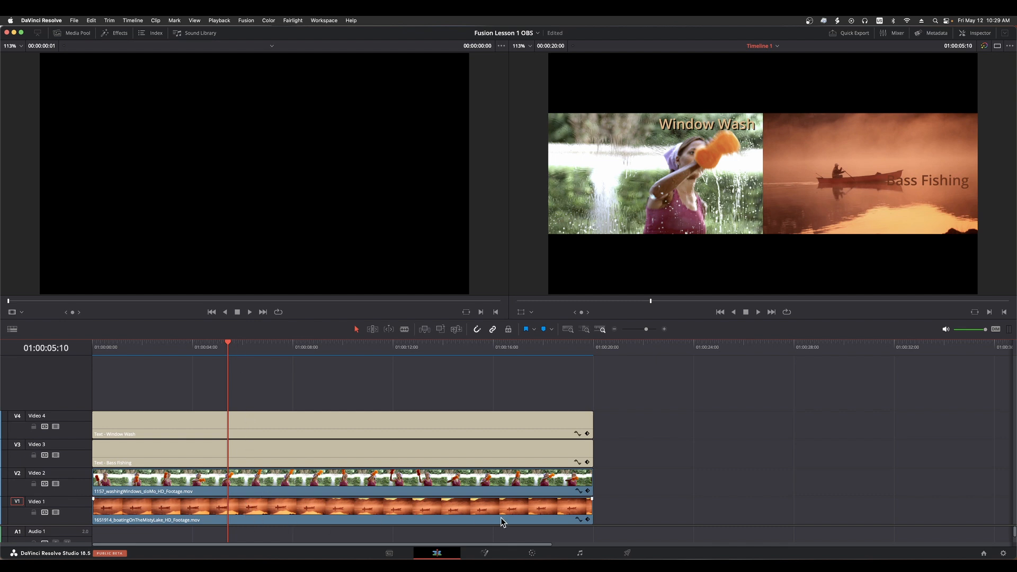
pyautogui.click(490, 552)
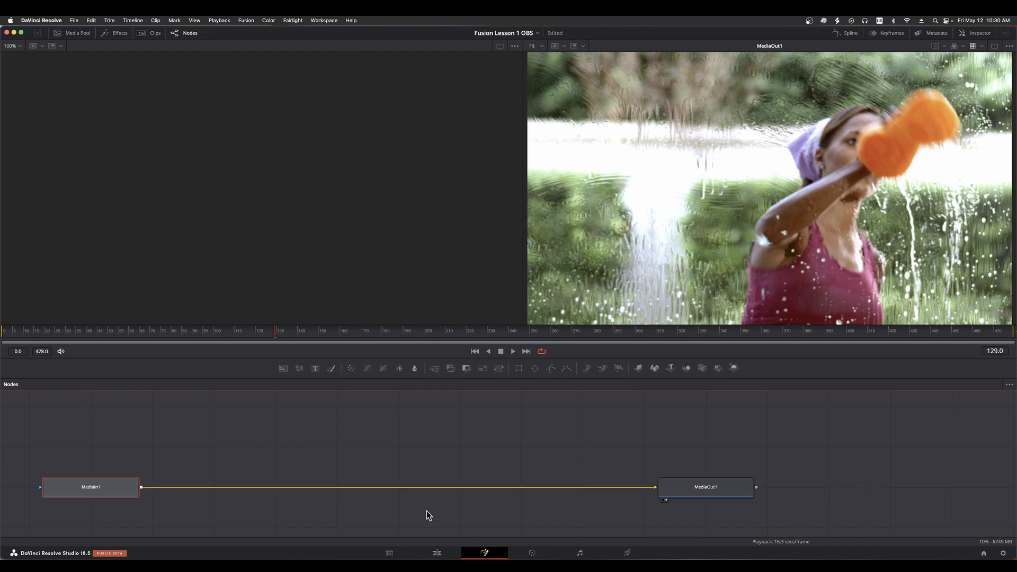
pyautogui.click(436, 553)
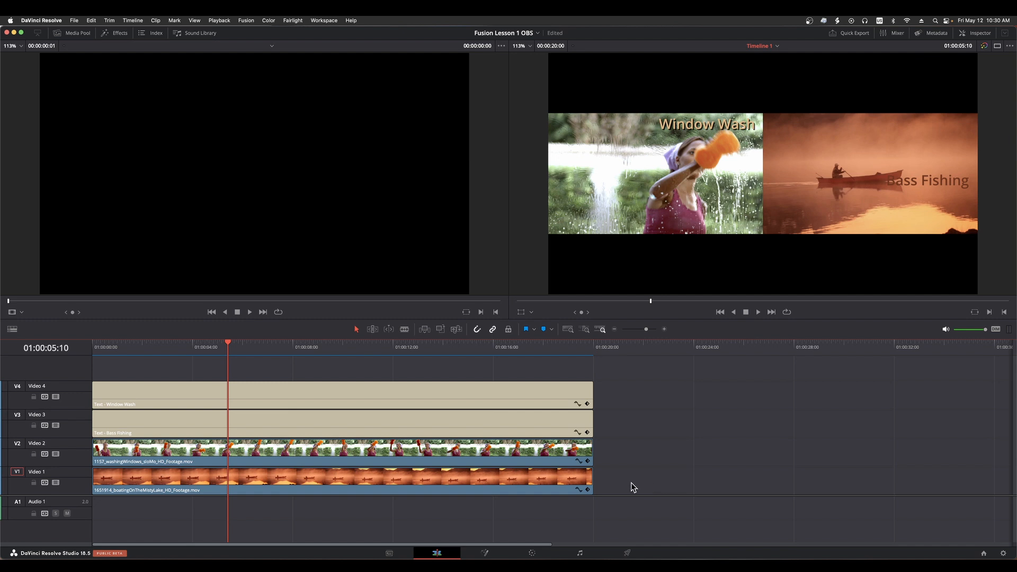
# Combine the two text clips and two footage clips on Video 1 to Video 4 into a new Fusion clip
pyautogui.moveTo(634, 480); pyautogui.dragTo(357, 393)
pyautogui.rightClick(357, 393)
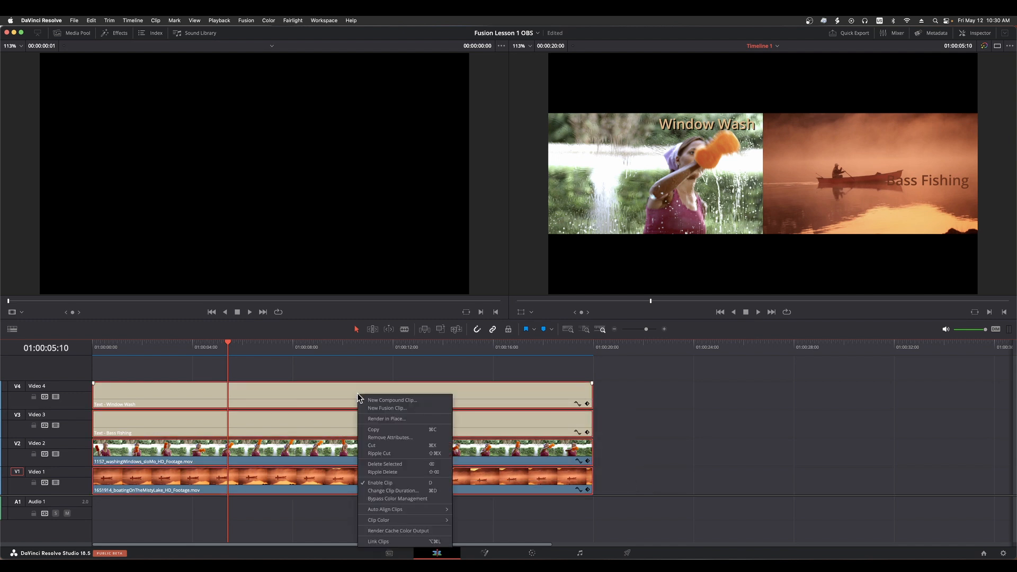
pyautogui.click(393, 410)
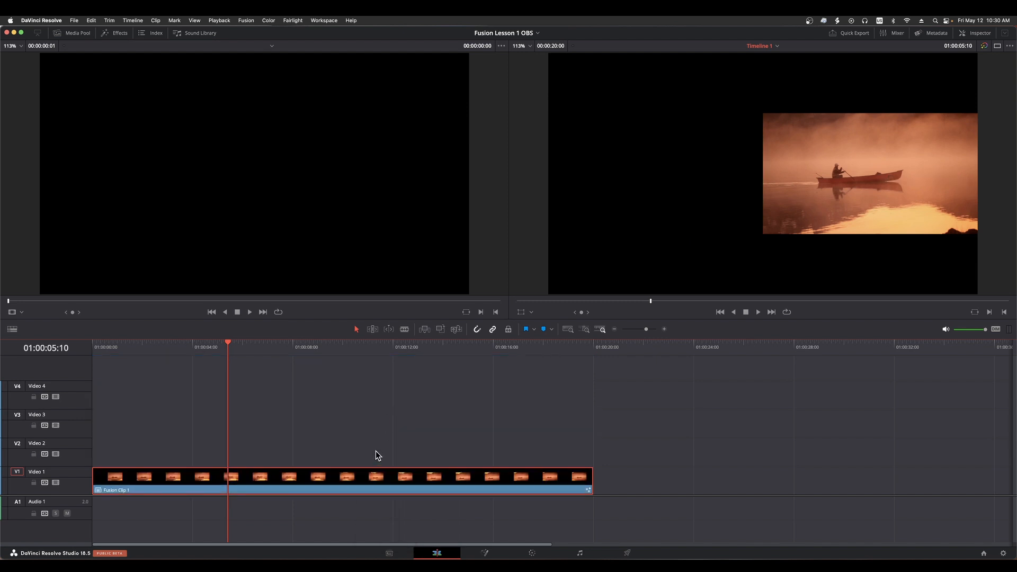
# Show the media pool and rename Fusion Clip 1 as "[F] Clips"
pyautogui.click(78, 33)
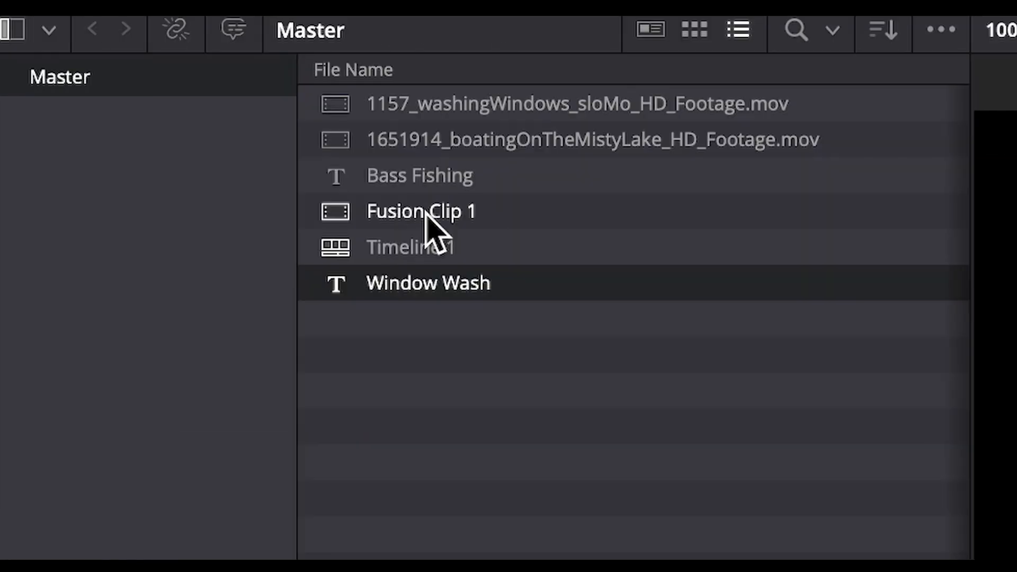
pyautogui.click(424, 215)
pyautogui.click(430, 216)
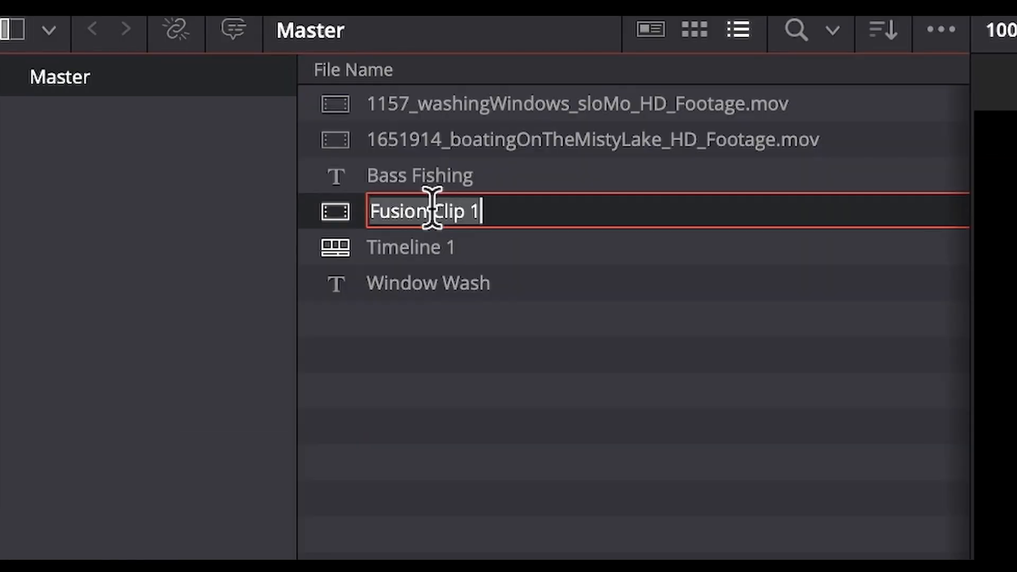
pyautogui.click(371, 212)
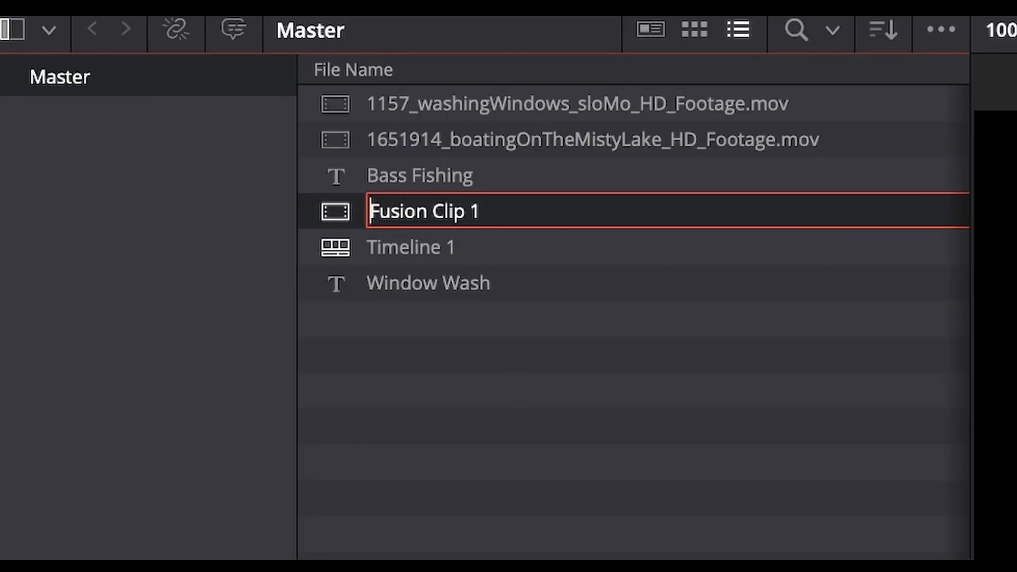
pyautogui.write('[')
pyautogui.press('Right')
pyautogui.write(']')
pyautogui.press('Delete')
pyautogui.press('Delete')
pyautogui.press('Delete')
pyautogui.press('Delete')
pyautogui.press('Delete')
pyautogui.press('End')
pyautogui.press('BackSpace')
pyautogui.press('BackSpace')
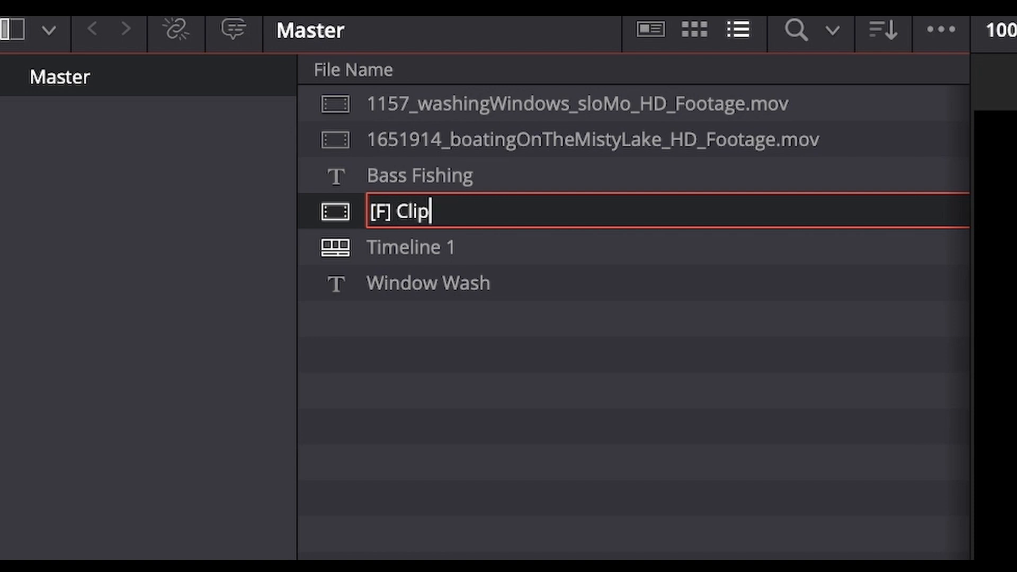
pyautogui.write('s')
pyautogui.press('Return')
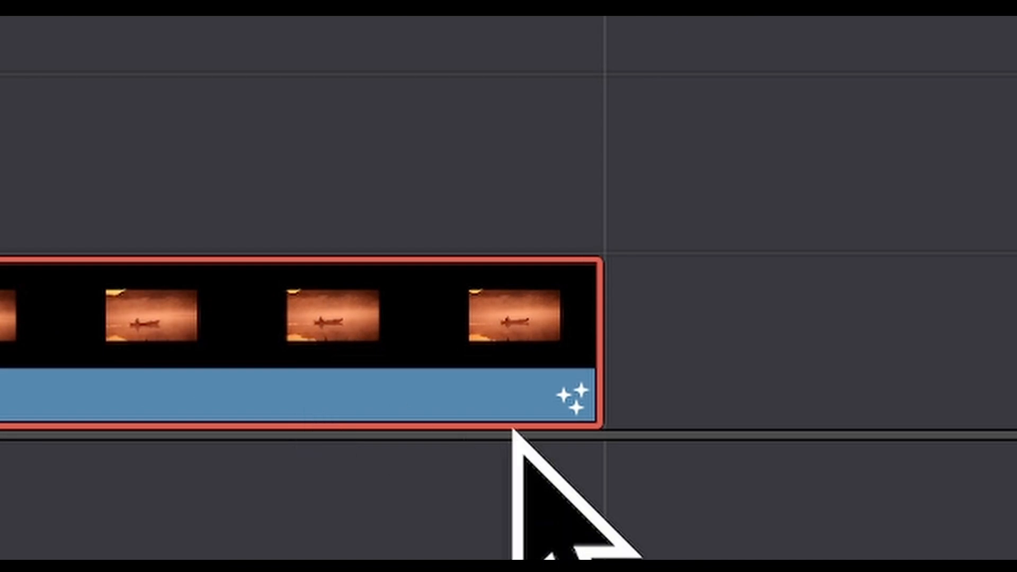
# Hide the media pool and open the [F] Clips Fusion clip on the Fusion page
pyautogui.moveTo(536, 416)
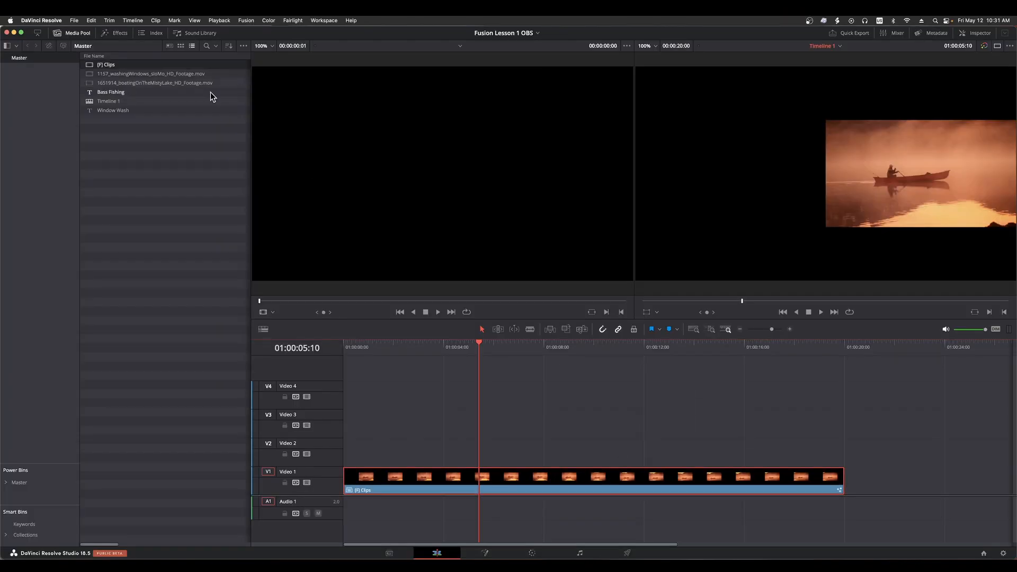
pyautogui.click(75, 35)
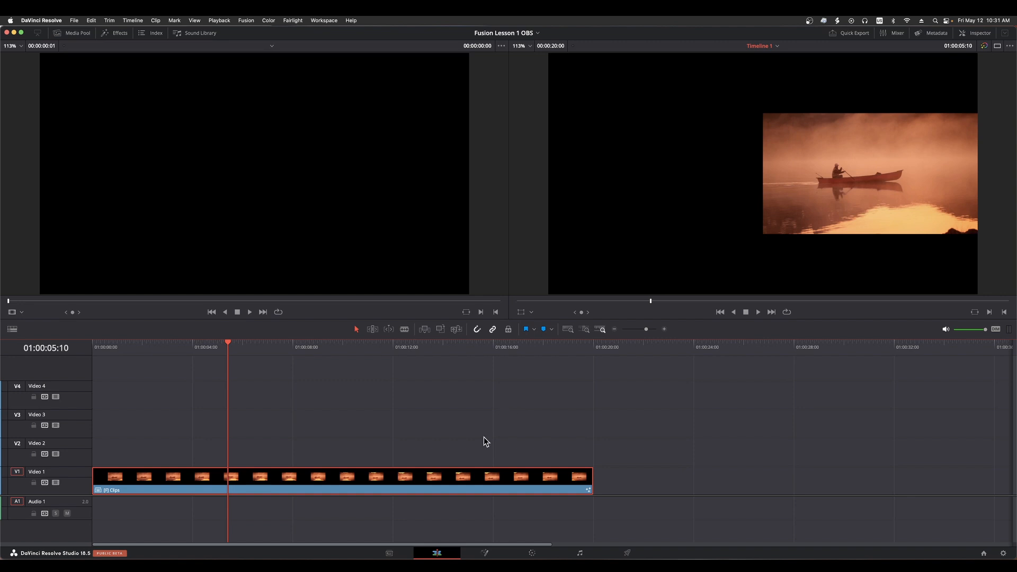
pyautogui.click(485, 553)
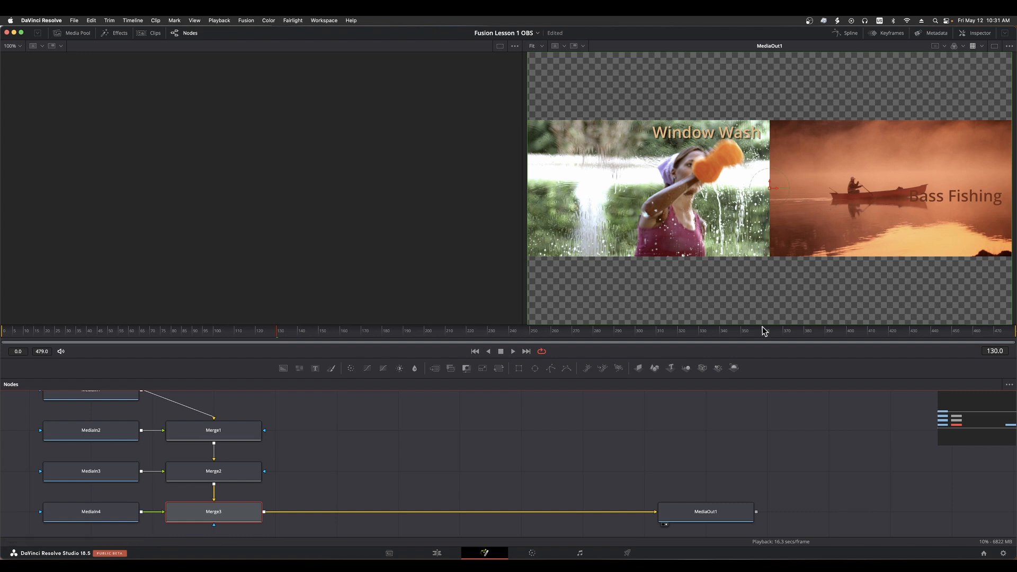
# Move the MediaOut1 node closer to Merge3 in the node workspace
pyautogui.click(480, 427)
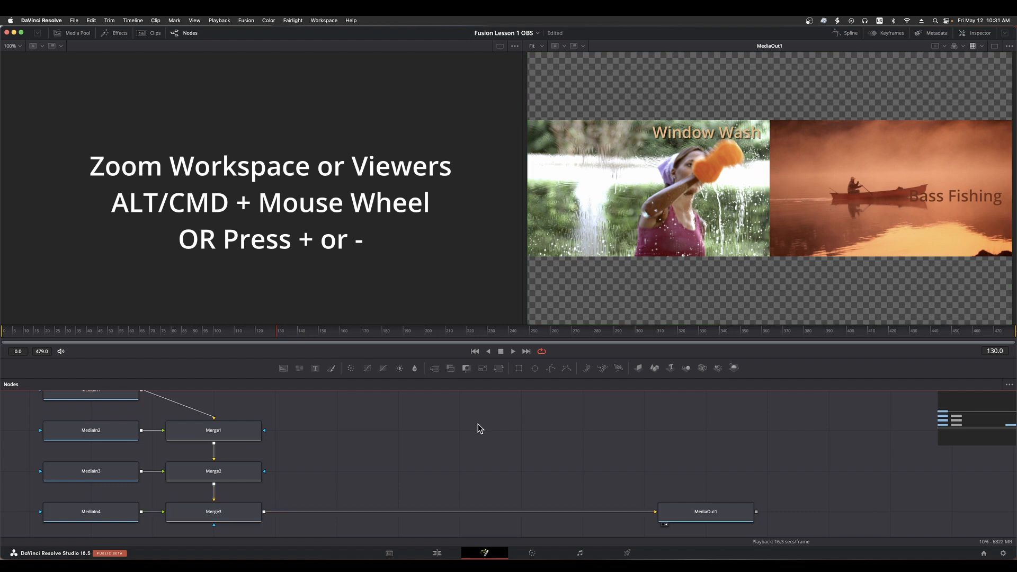
pyautogui.scroll(-3, 483, 434)
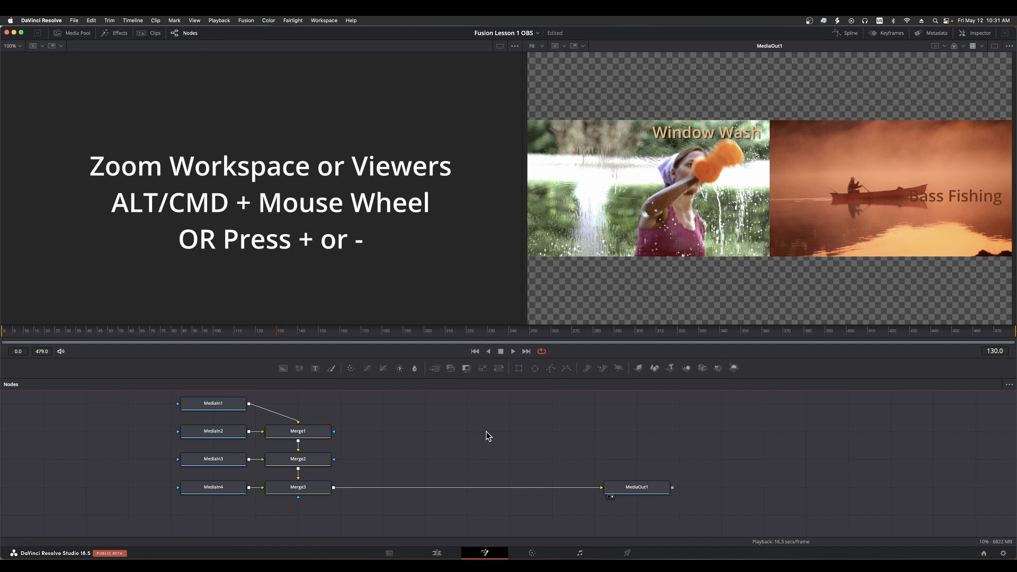
pyautogui.moveTo(637, 491); pyautogui.dragTo(410, 490)
# Select the MediaIn1, MediaIn2, MediaIn3 and MediaIn4 nodes one after another to review the Fusion clip's sources
pyautogui.click(214, 404)
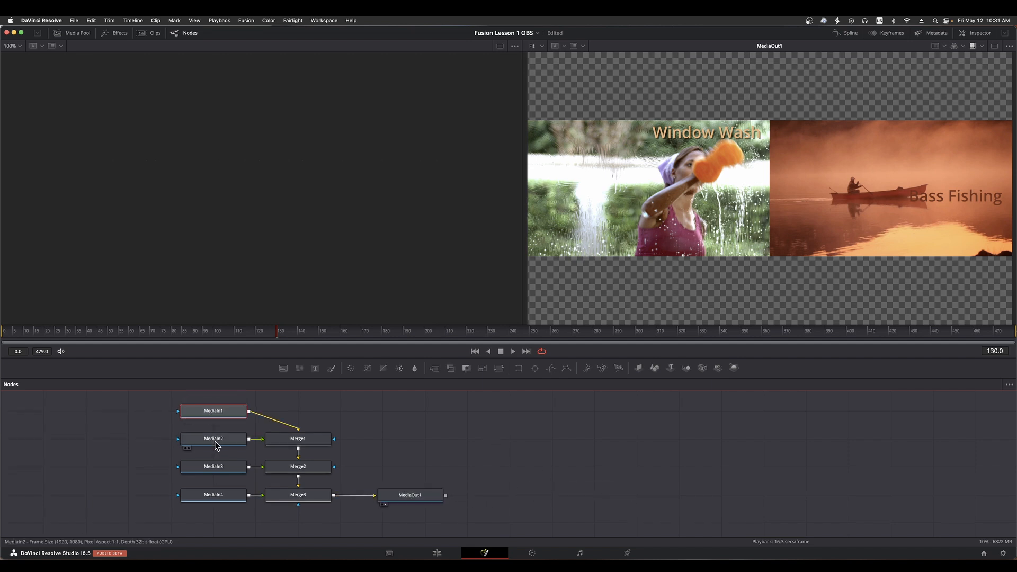
pyautogui.click(215, 441)
pyautogui.click(215, 469)
pyautogui.click(218, 496)
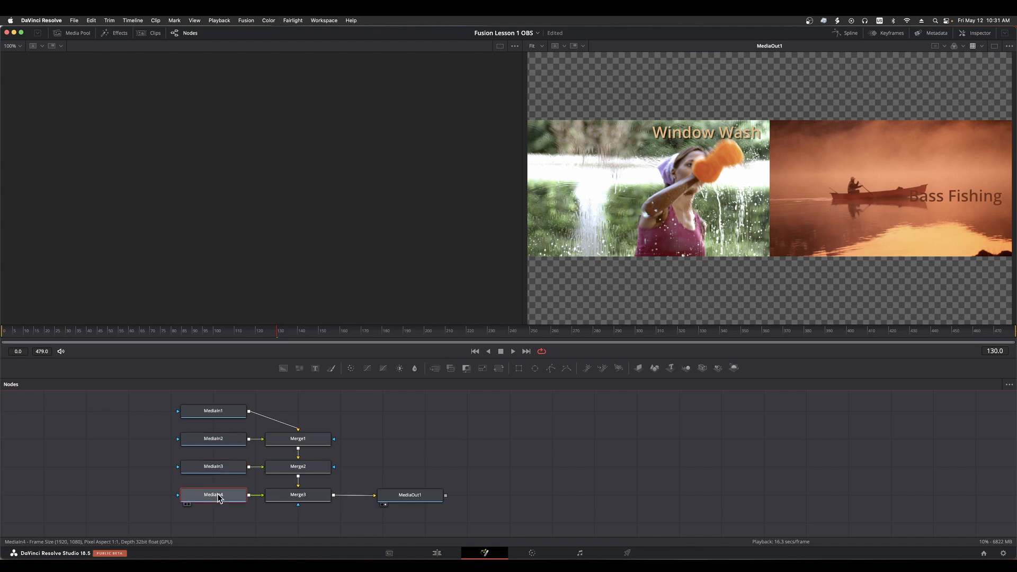
# View the MediaIn1, MediaIn2, MediaIn3 and MediaIn4 nodes one after another in the left viewer
pyautogui.click(212, 413)
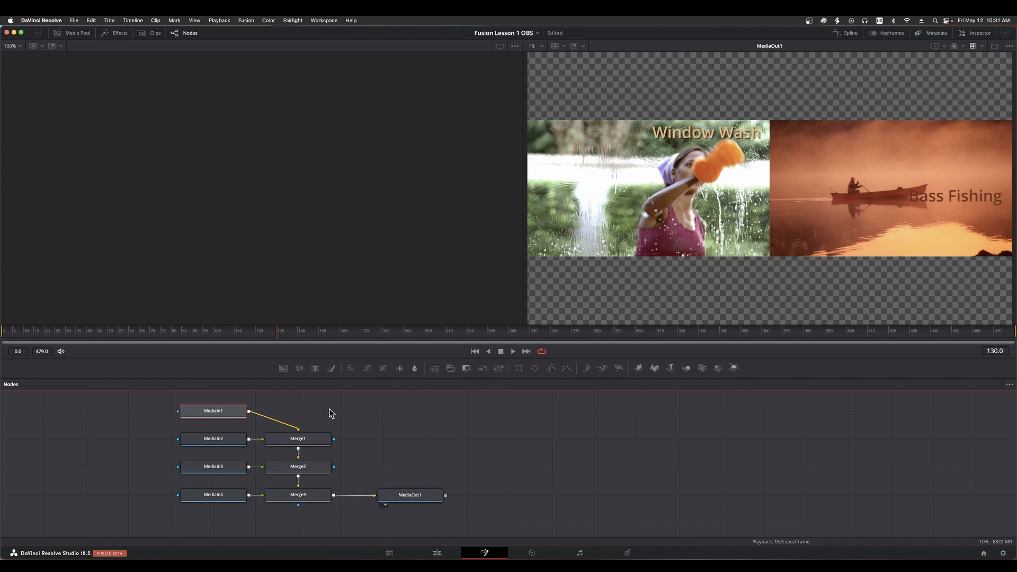
pyautogui.press('1')
pyautogui.click(217, 440)
pyautogui.press('1')
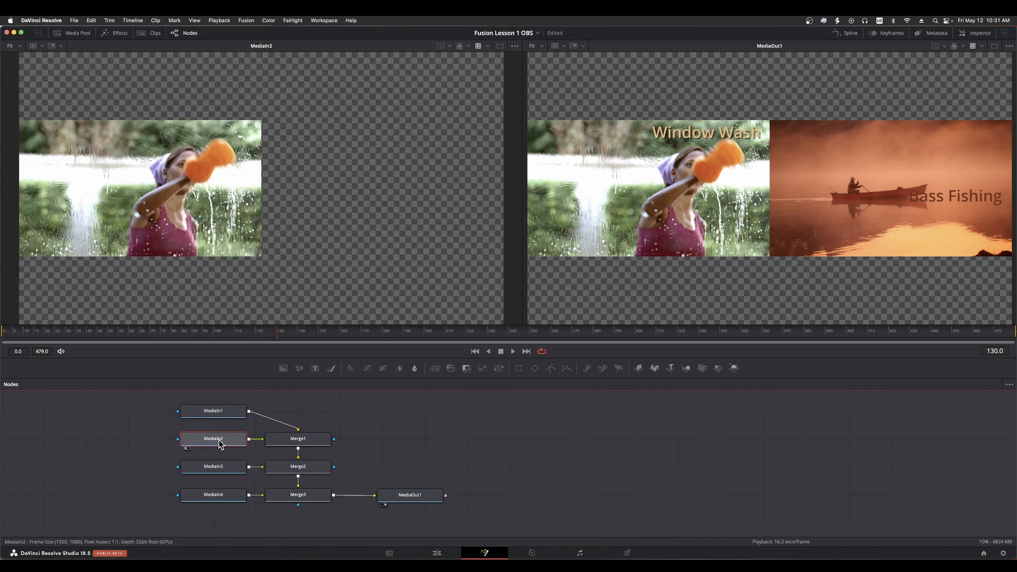
pyautogui.click(221, 468)
pyautogui.press('1')
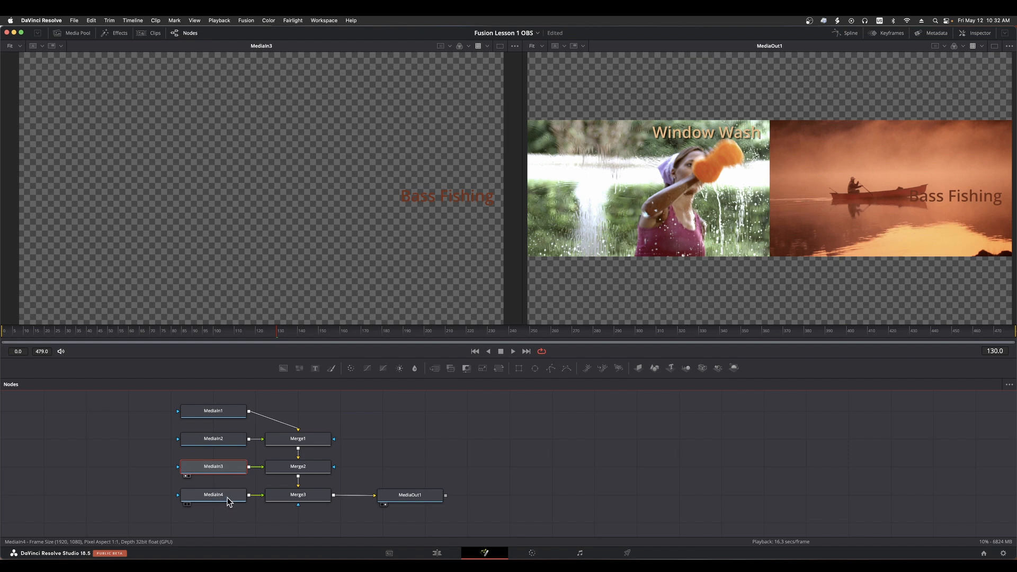
pyautogui.moveTo(229, 501)
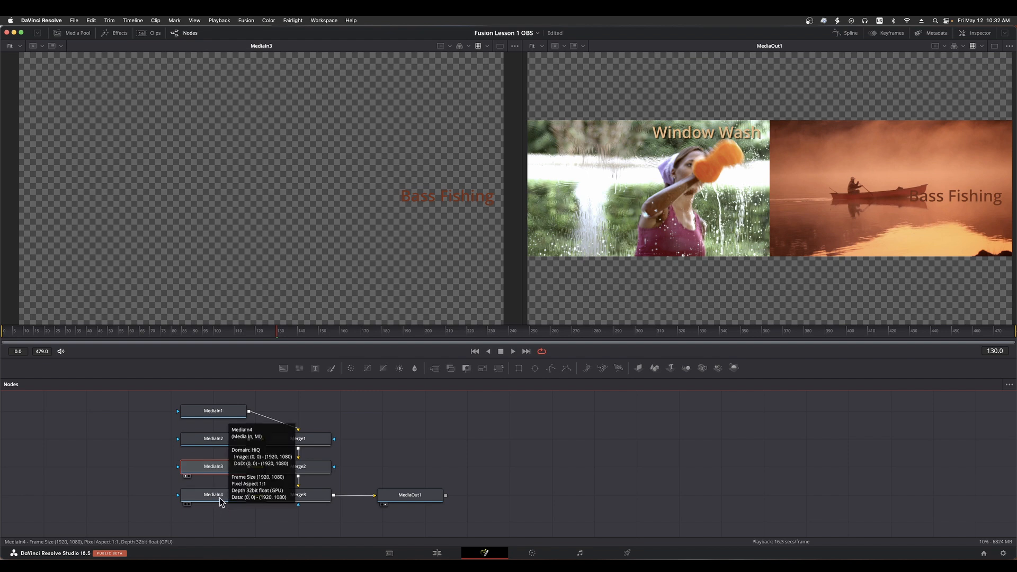
pyautogui.click(219, 497)
pyautogui.press('1')
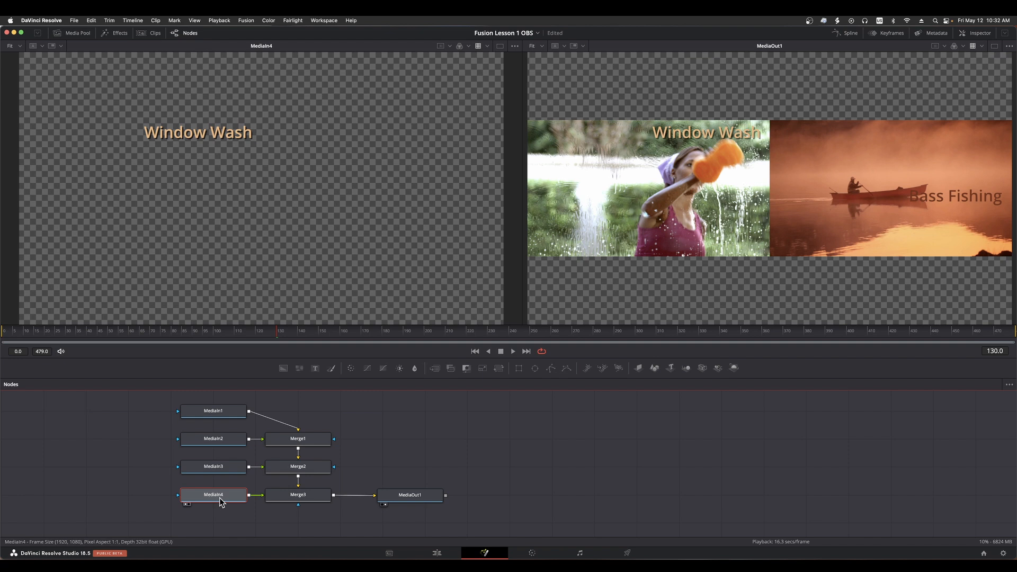
# Compare the sources again in the left viewer, going from MediaIn2 through all four MediaIn nodes and ending on MediaIn1
pyautogui.click(213, 441)
pyautogui.press('1')
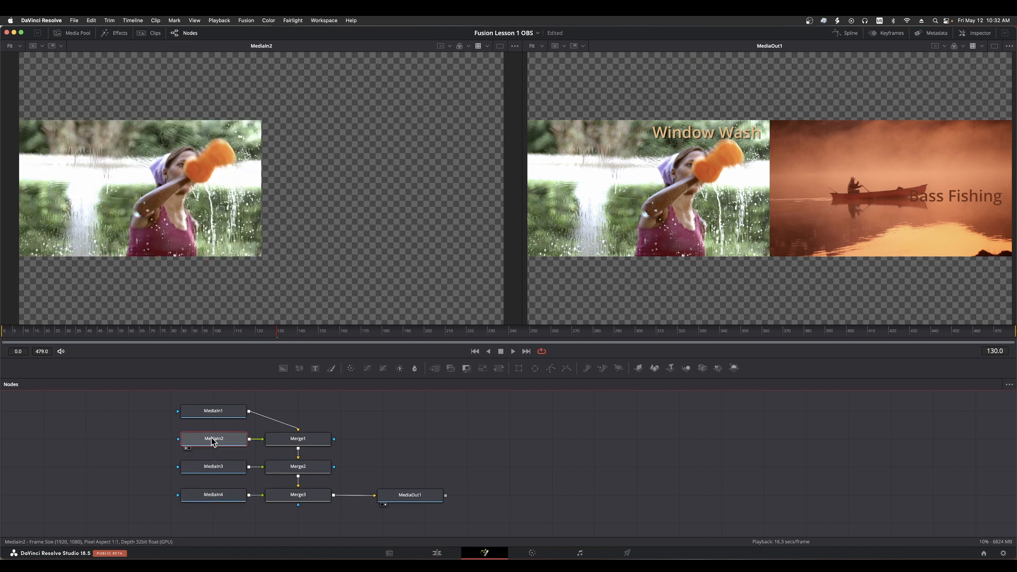
pyautogui.click(224, 412)
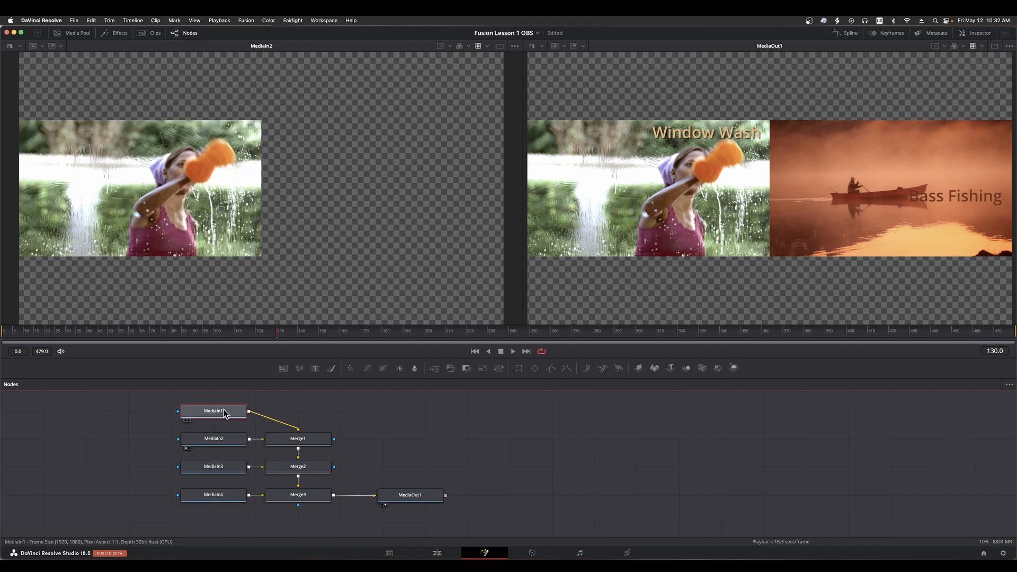
pyautogui.press('1')
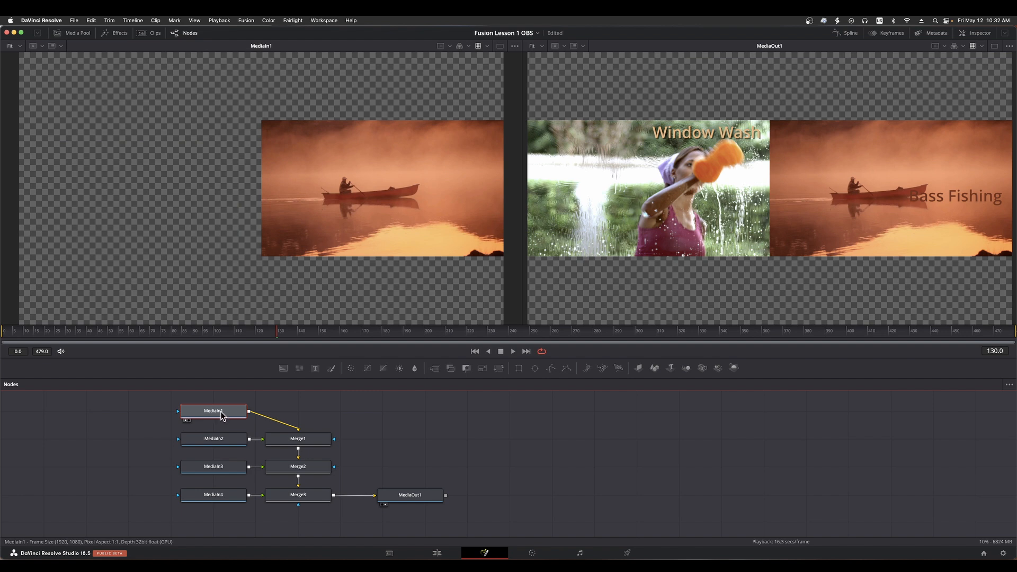
pyautogui.click(217, 438)
pyautogui.press('1')
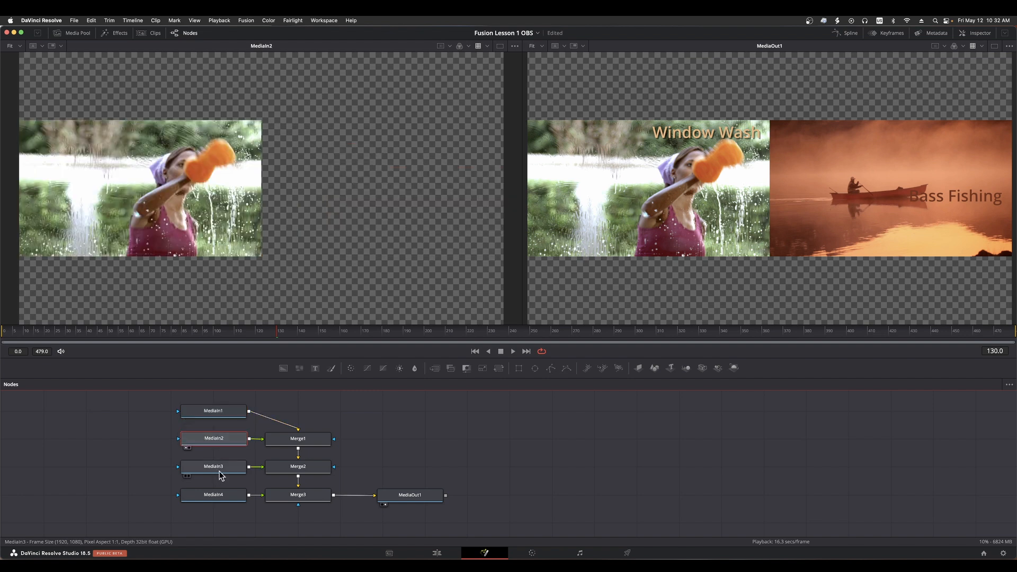
pyautogui.click(221, 476)
pyautogui.press('1')
pyautogui.click(221, 497)
pyautogui.press('1')
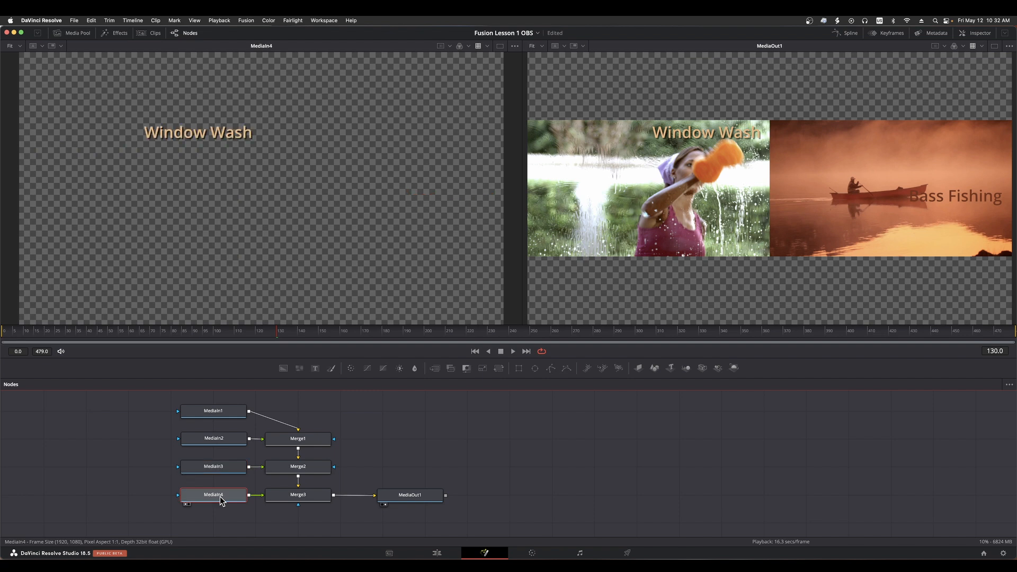
pyautogui.click(224, 411)
pyautogui.press('1')
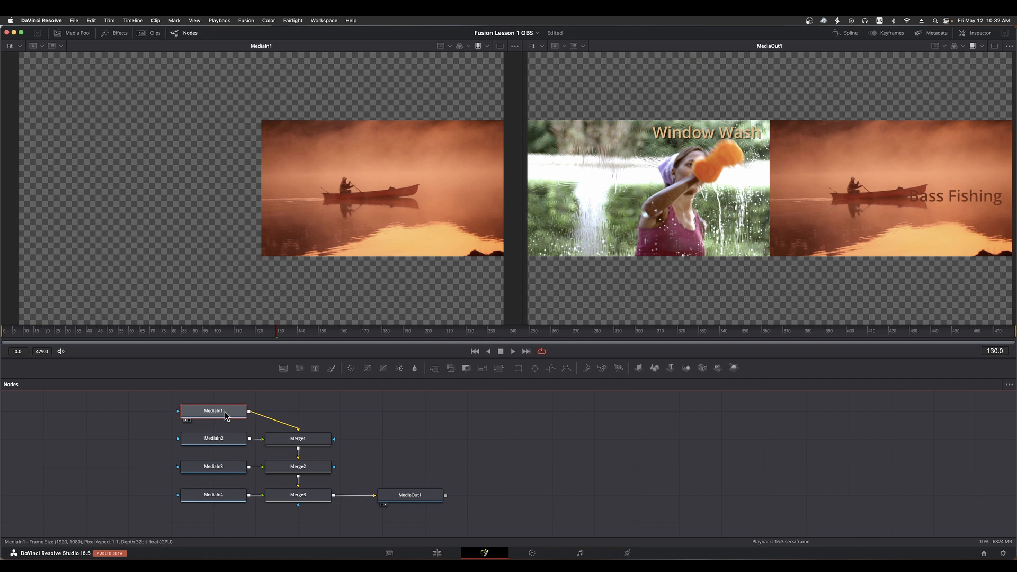
# Select MediaOut1, Merge1, Merge2 and Merge3 in turn to review the node chain, and clear the selection
pyautogui.click(404, 497)
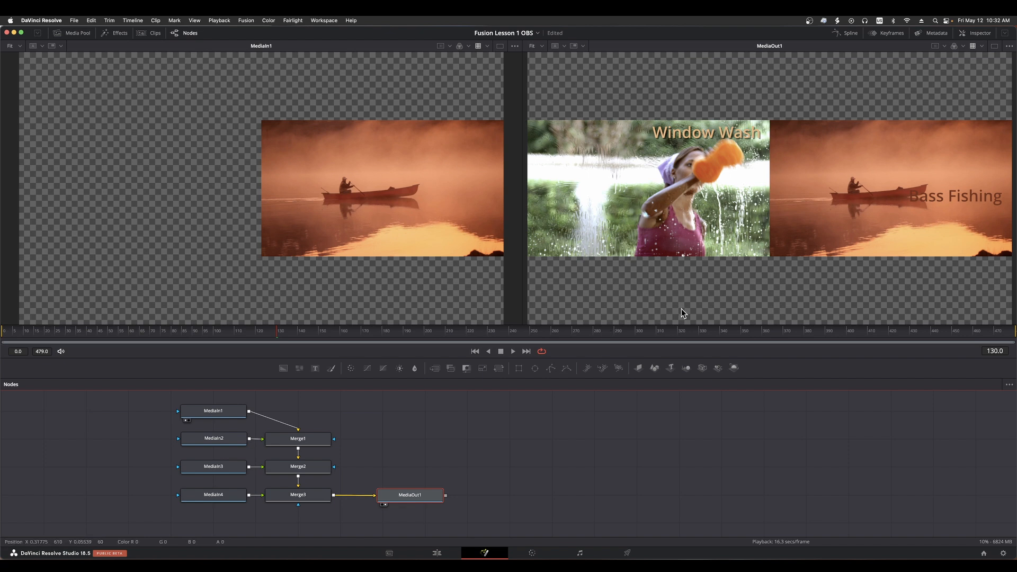
pyautogui.click(300, 443)
pyautogui.click(316, 469)
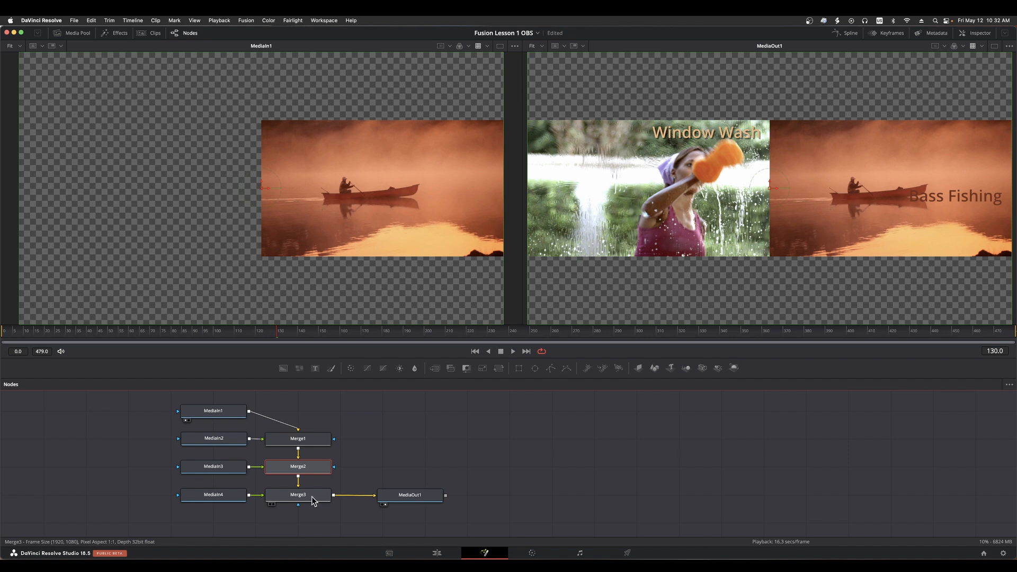
pyautogui.click(314, 497)
pyautogui.click(380, 465)
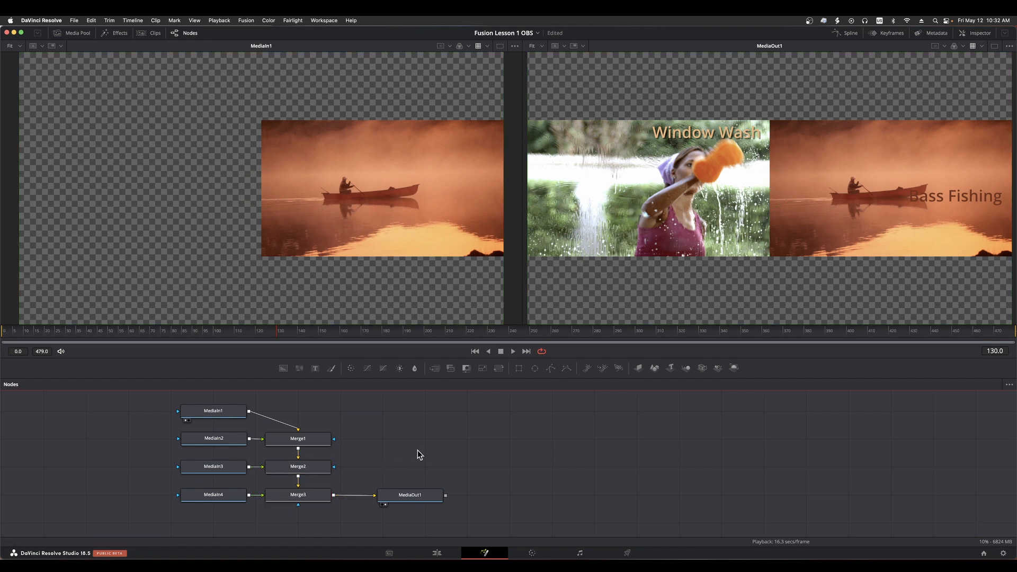
# Go back to the Edit page and undo the Fusion clip rename and creation to restore the four stacked clips
pyautogui.click(437, 553)
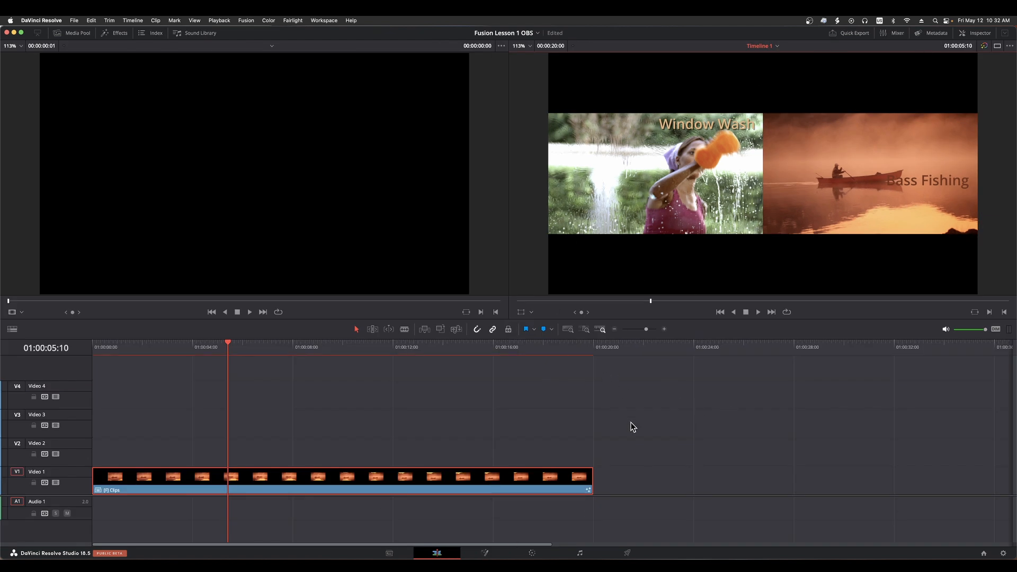
pyautogui.click(484, 553)
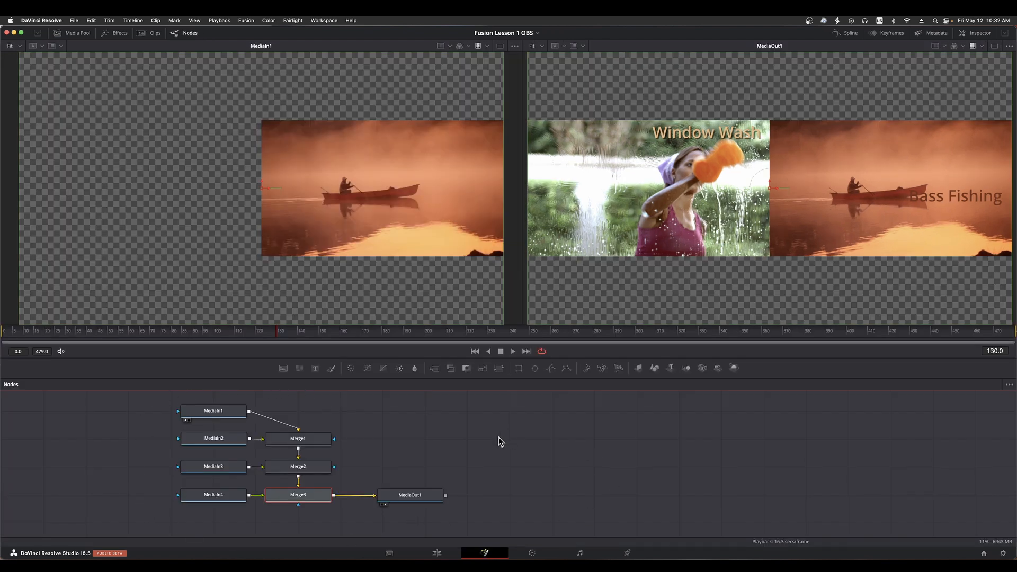
pyautogui.click(437, 553)
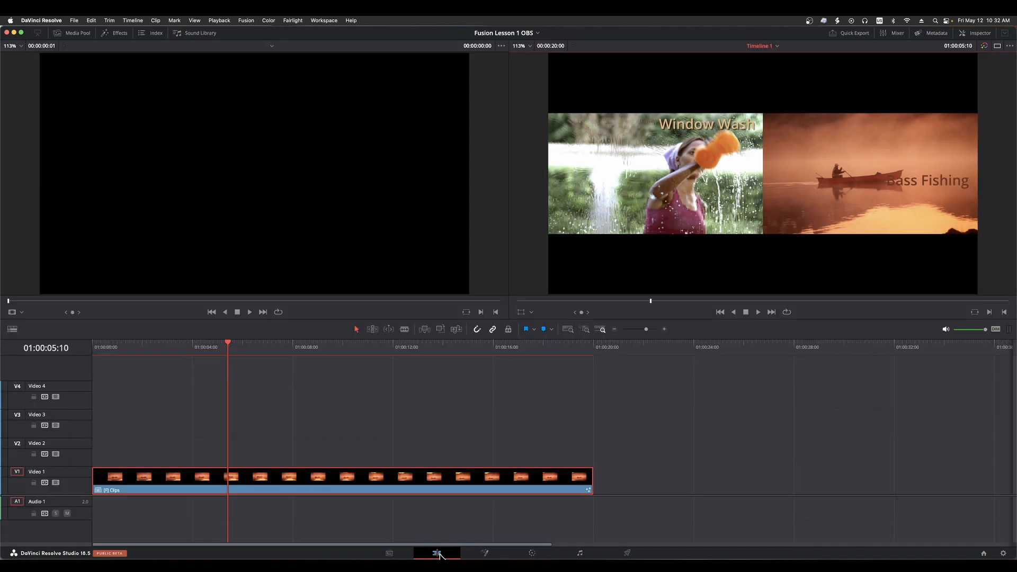
pyautogui.press('super+z')
pyautogui.press('super+z')
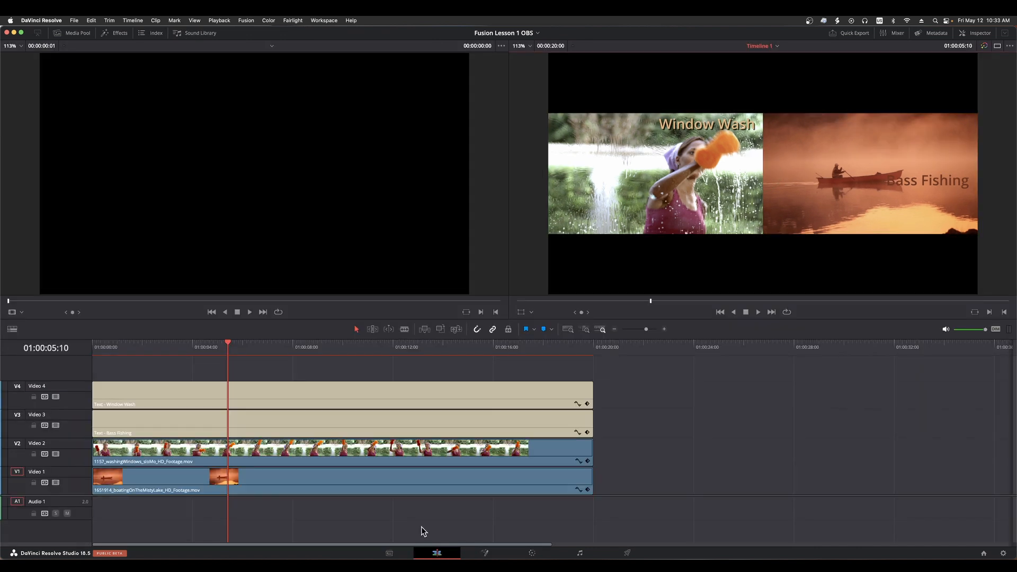
# Check how the separate stacked clips open on the Fusion page and return to the Edit page
pyautogui.click(493, 554)
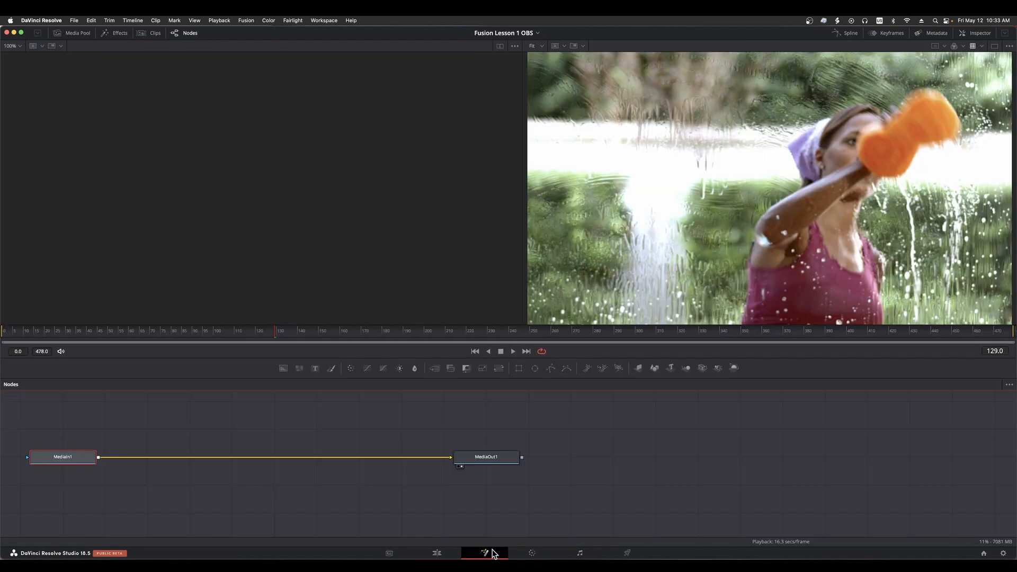
pyautogui.click(438, 553)
pyautogui.click(363, 507)
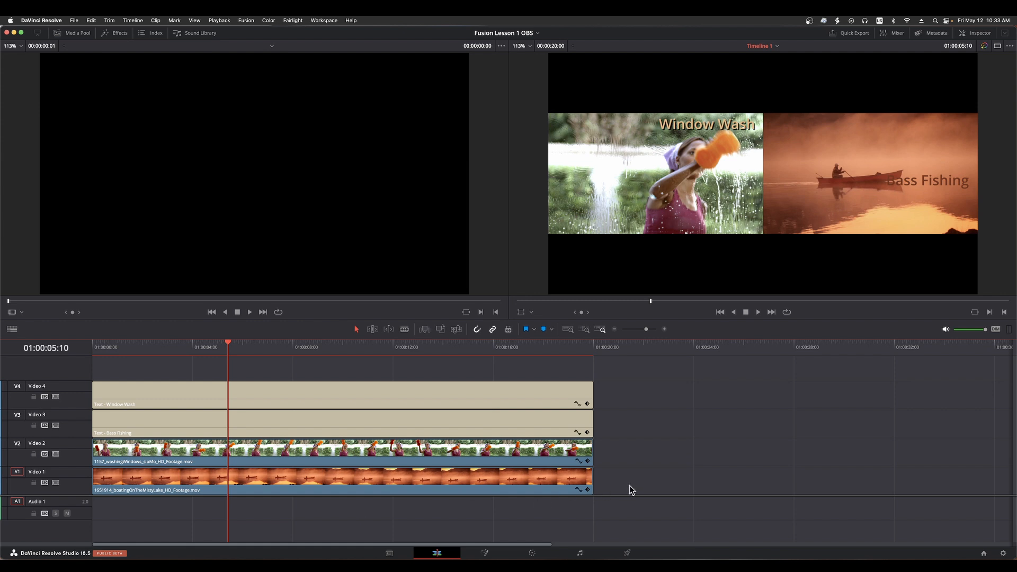
# Select all four stacked clips on Video 1 to Video 4 and combine them into a new Fusion clip
pyautogui.moveTo(629, 486); pyautogui.dragTo(430, 393)
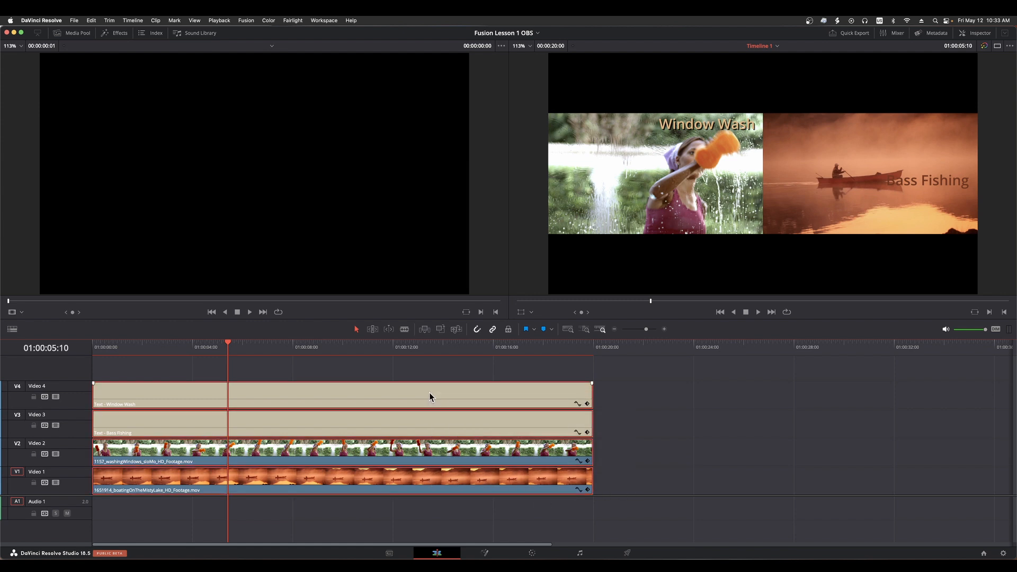
pyautogui.rightClick(429, 396)
pyautogui.click(460, 408)
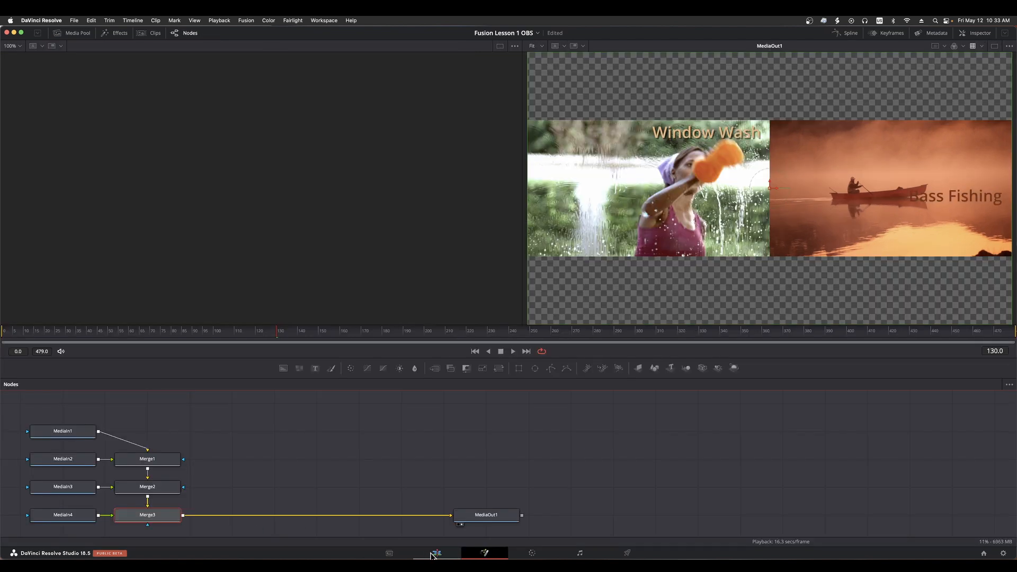
# Compare the new Fusion clip's image on the Edit page with its MediaOut1 output on the Fusion page
pyautogui.click(433, 554)
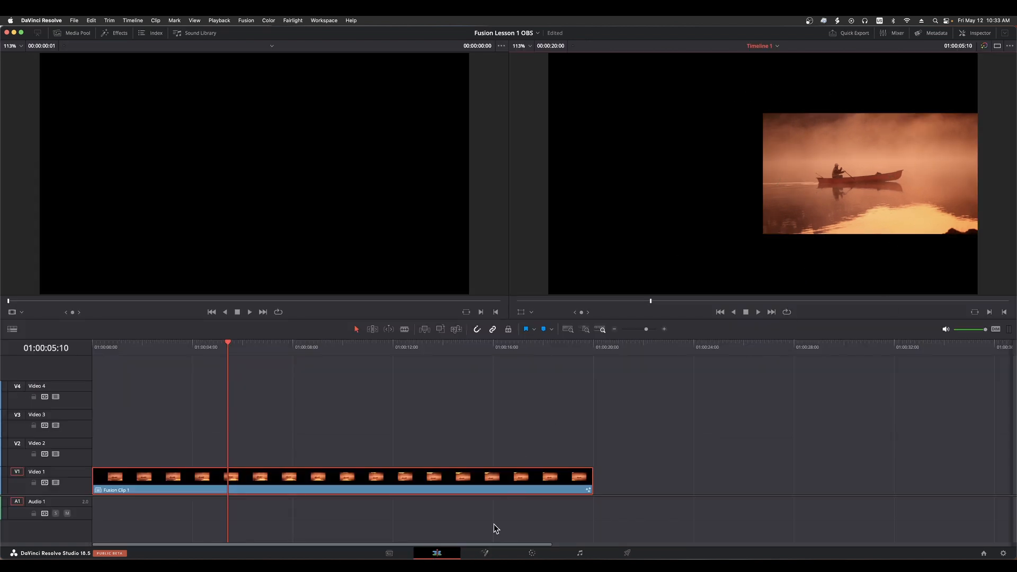
pyautogui.click(497, 555)
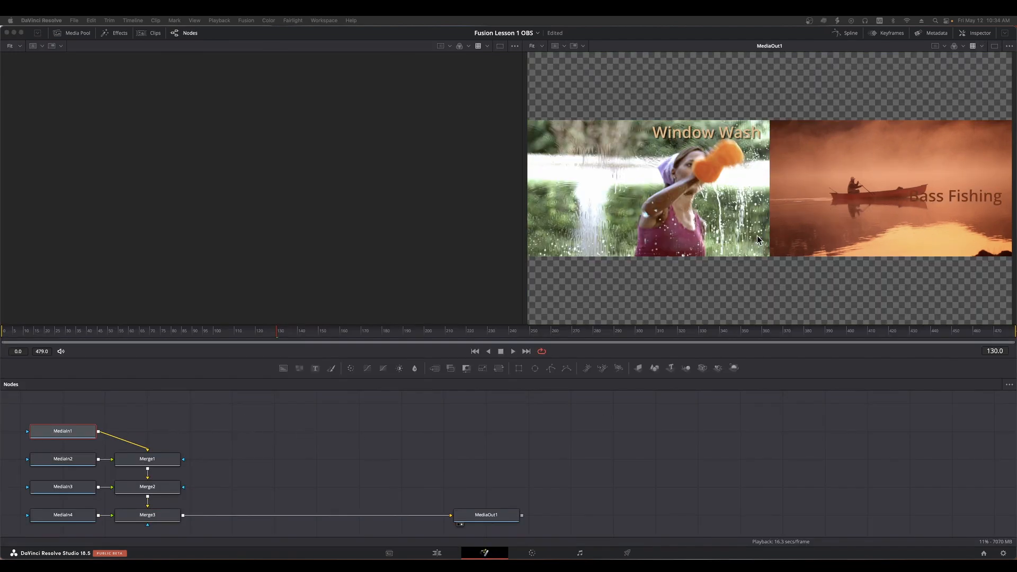
pyautogui.click(440, 554)
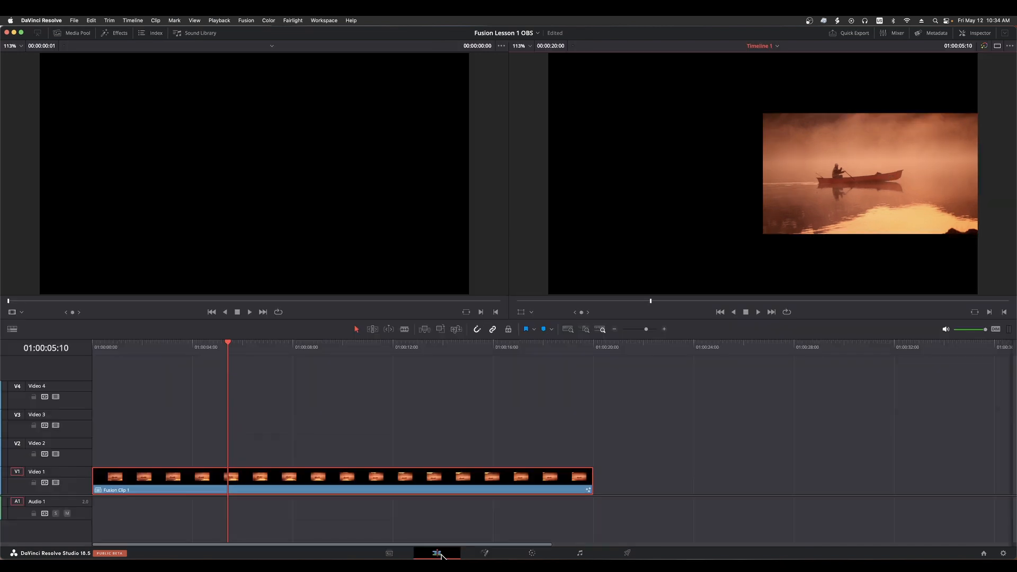
pyautogui.click(483, 554)
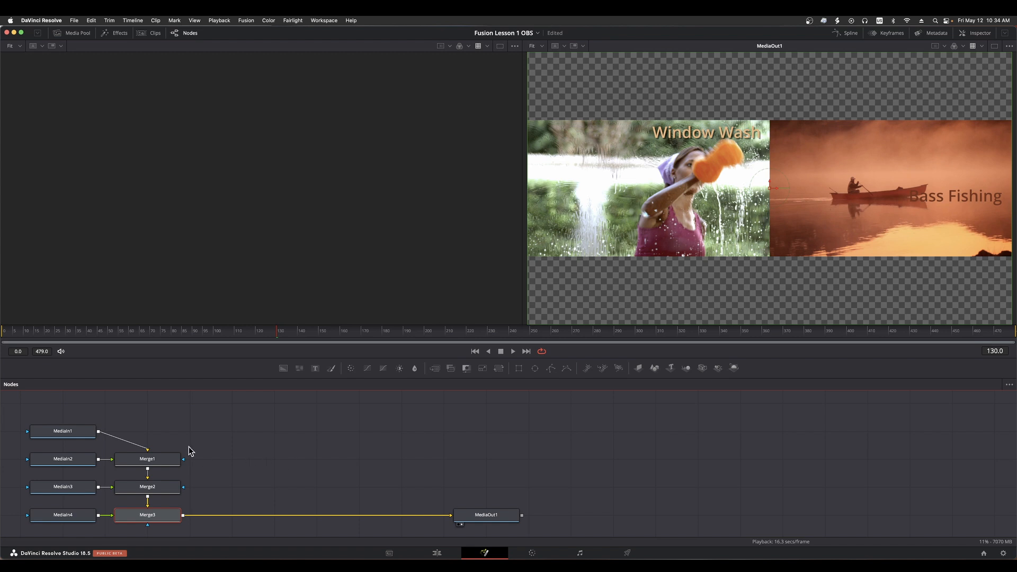
# Show the MediaIn1 node's settings in the Inspector, try Layer 1 and set the Layer back to 0
pyautogui.click(64, 437)
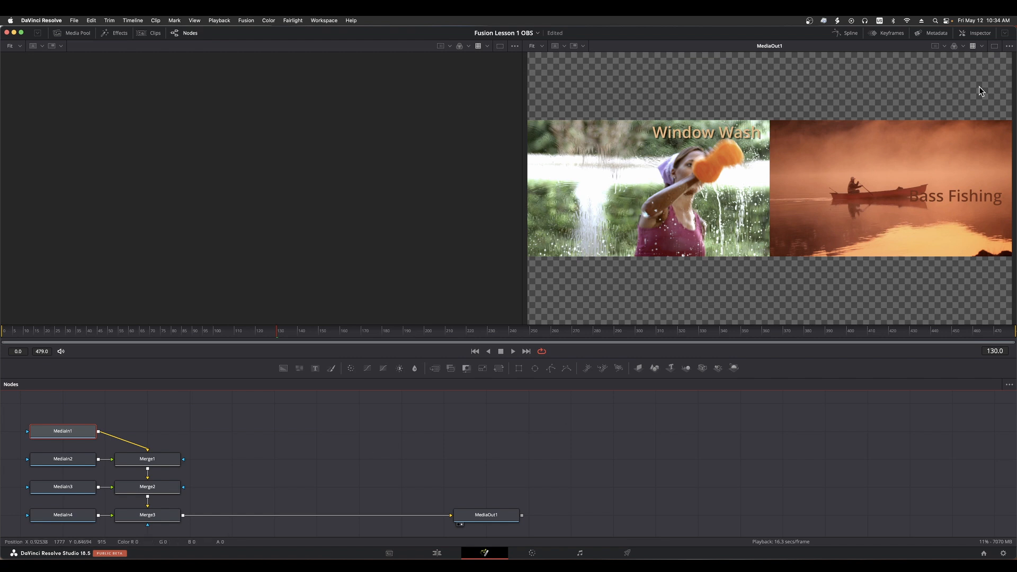
pyautogui.click(980, 34)
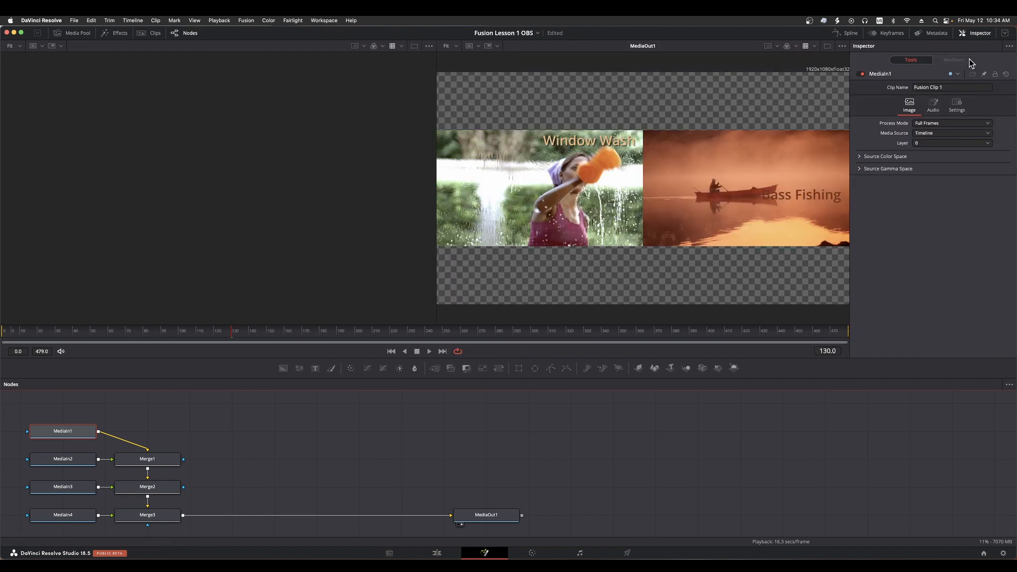
pyautogui.click(939, 142)
pyautogui.click(931, 163)
pyautogui.click(933, 144)
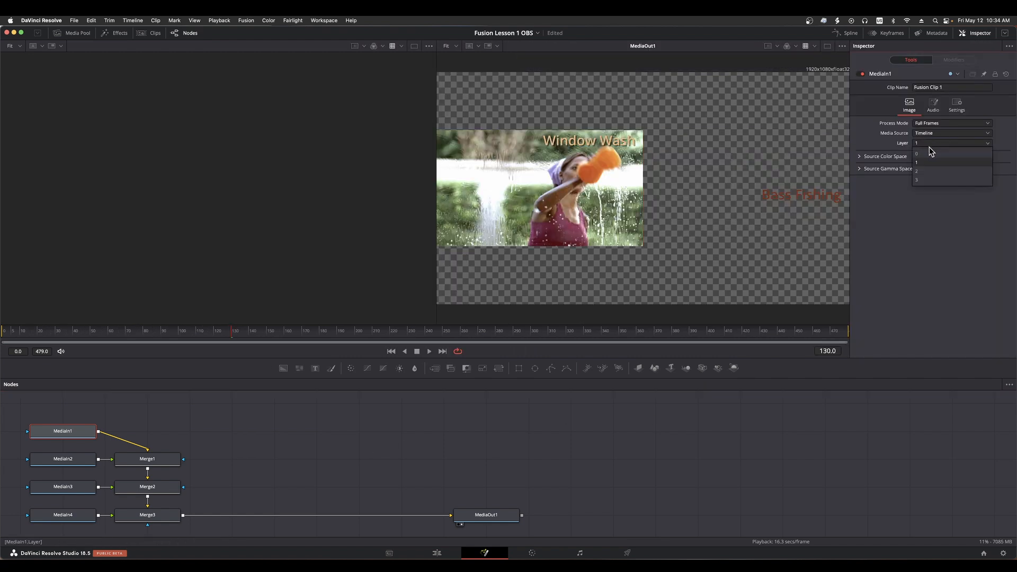
pyautogui.click(929, 151)
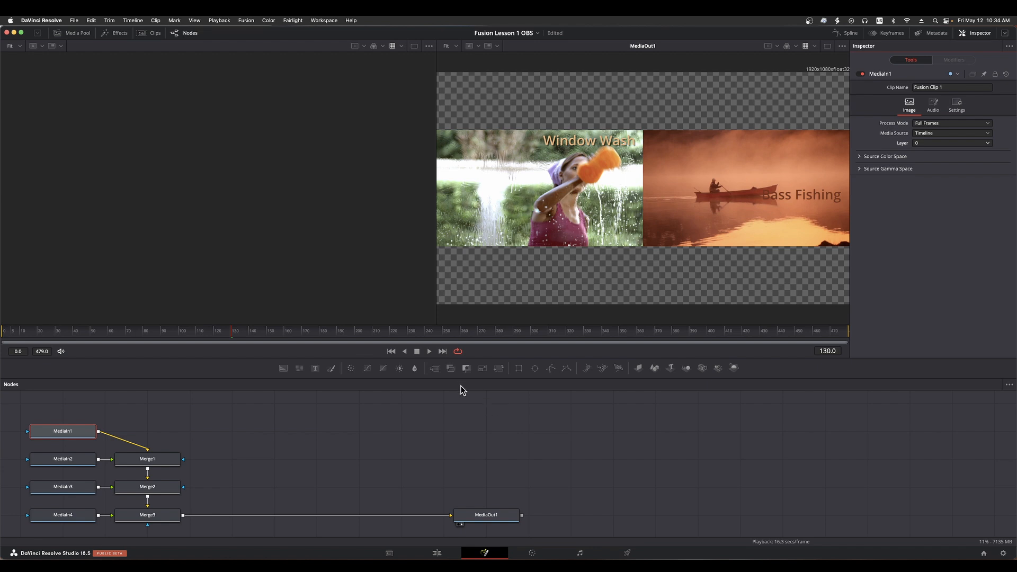
# After checking the clip on the Edit page, move the Fusion clip's whole node tree toward the workspace centre and bring MediaOut1 closer to Merge3
pyautogui.click(436, 553)
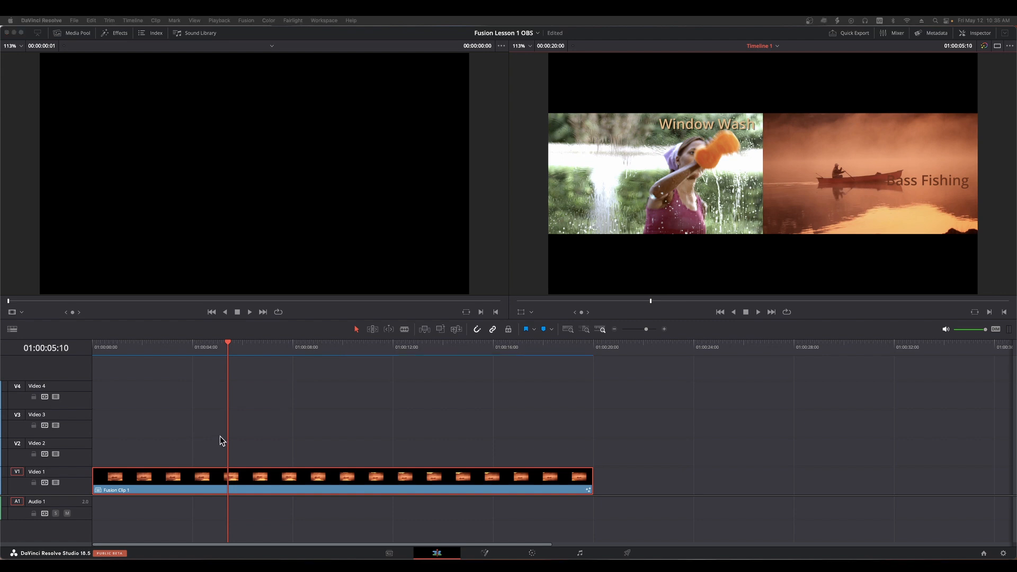
pyautogui.click(491, 552)
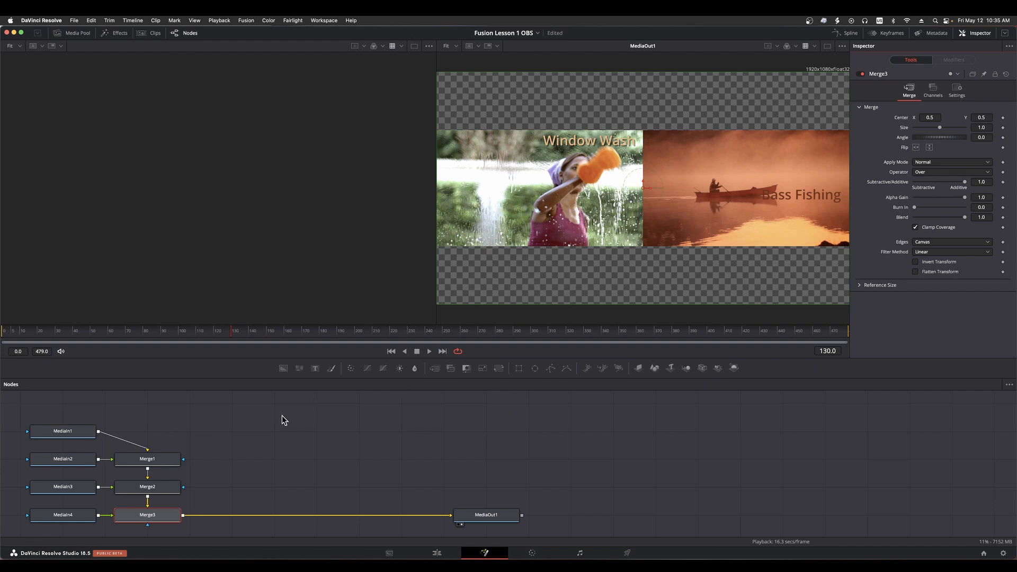
pyautogui.moveTo(541, 424); pyautogui.dragTo(27, 534)
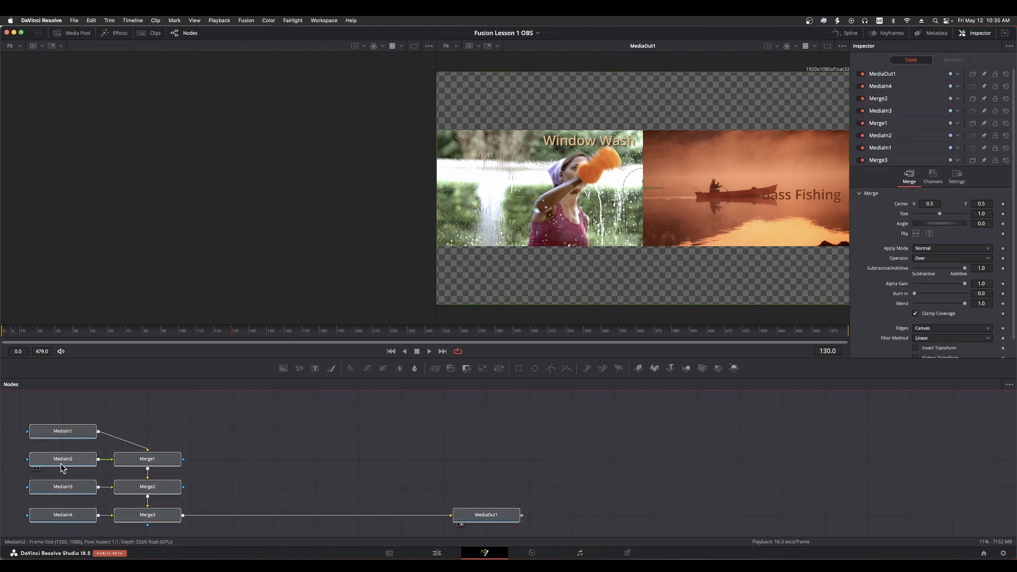
pyautogui.moveTo(62, 459); pyautogui.dragTo(273, 438)
pyautogui.click(498, 442)
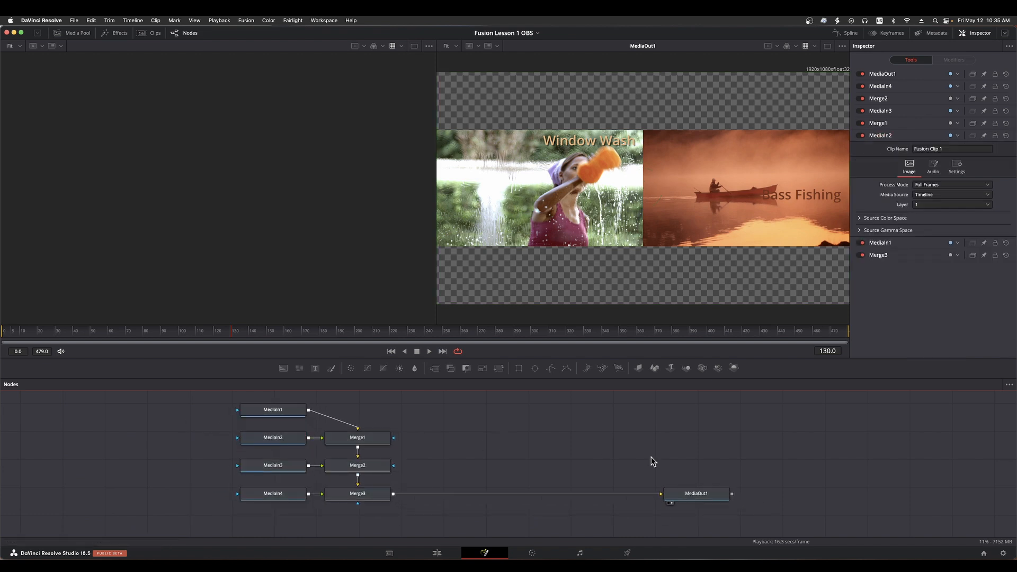
pyautogui.moveTo(706, 495); pyautogui.dragTo(502, 498)
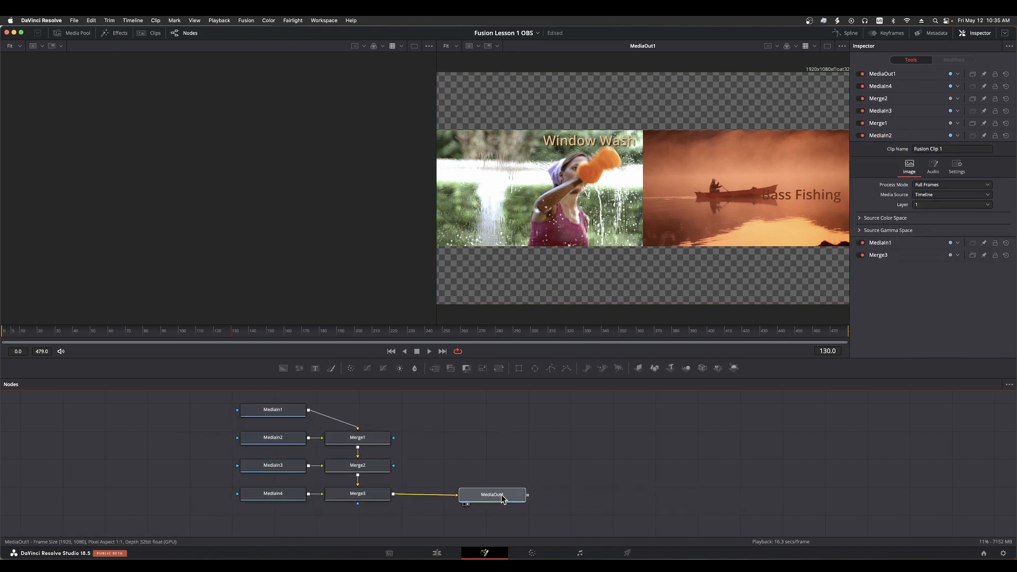
# Inspect the settings of the MediaOut1, MediaIn1, Merge1, Merge2 and Merge3 nodes to follow the signal flow through the tree
pyautogui.click(515, 464)
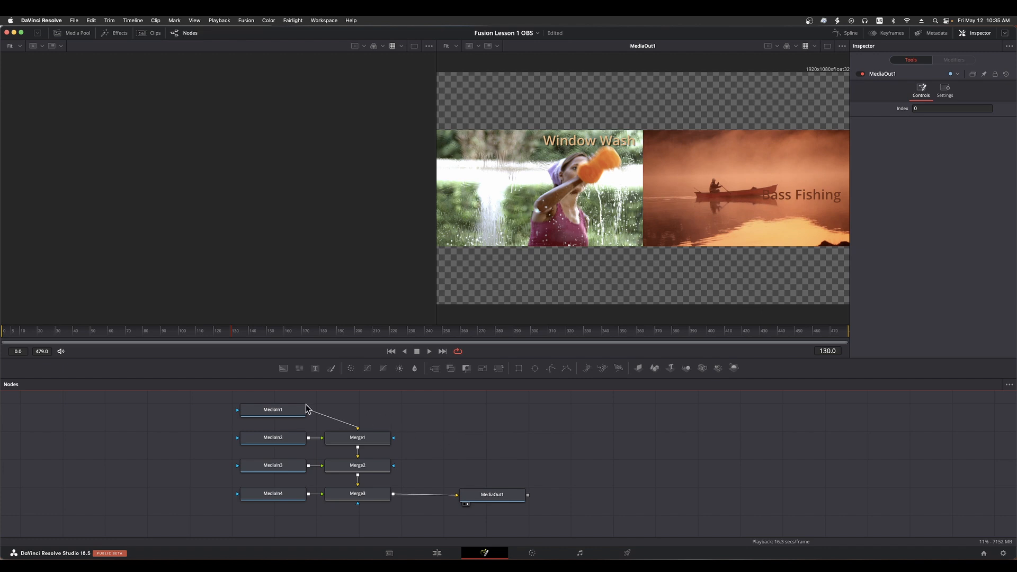
pyautogui.click(275, 412)
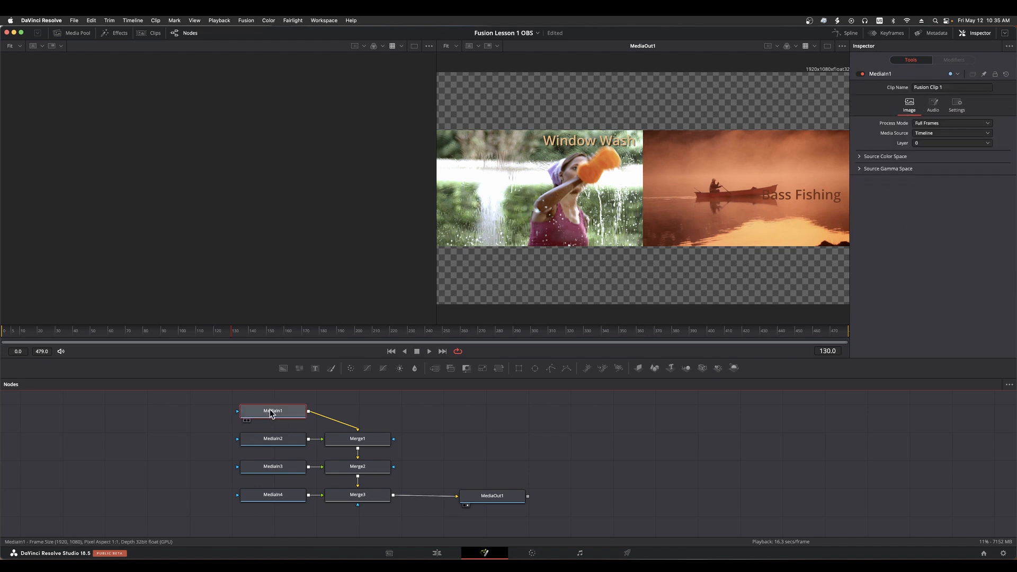
pyautogui.click(372, 443)
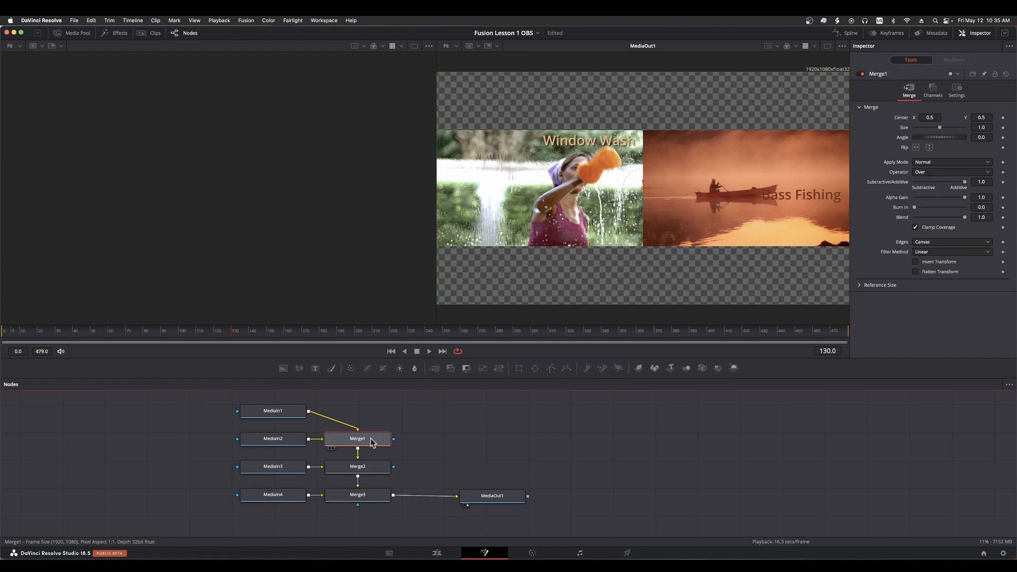
pyautogui.click(372, 470)
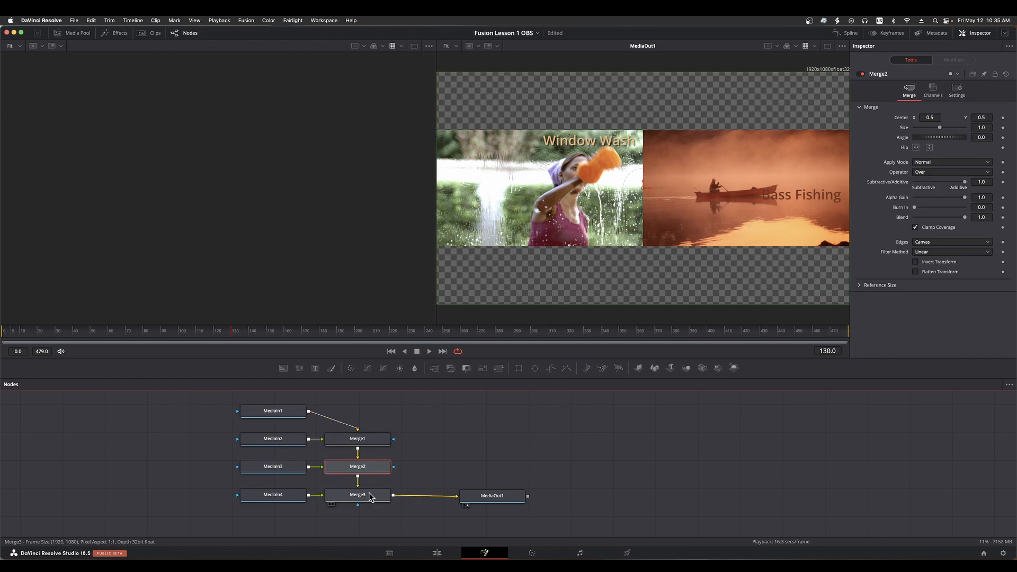
pyautogui.click(370, 499)
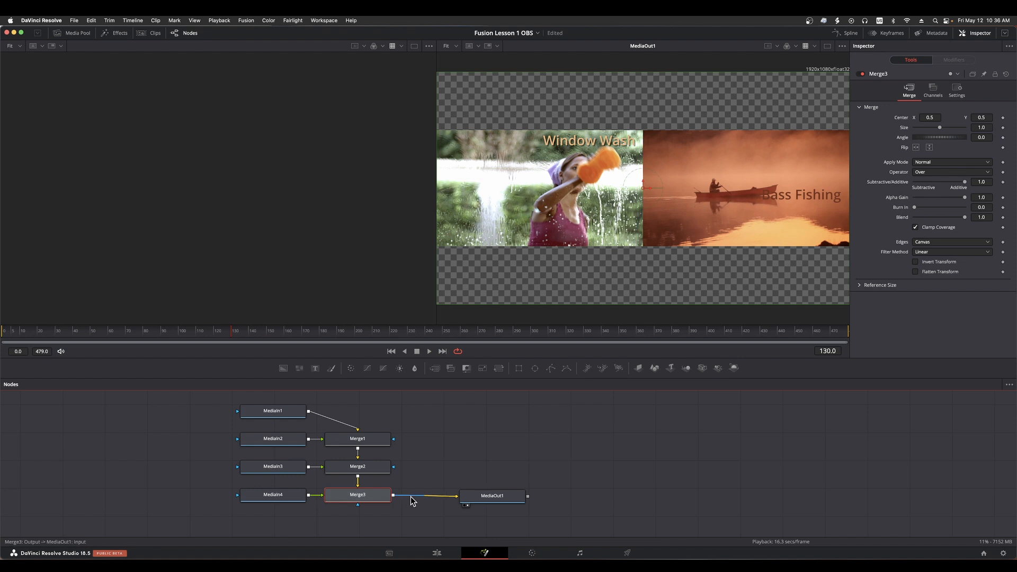
# Move MediaOut1 farther away from Merge3 and toggle its output in viewers 1 and 2, leaving it assigned only to viewer 2
pyautogui.moveTo(498, 499); pyautogui.dragTo(620, 501)
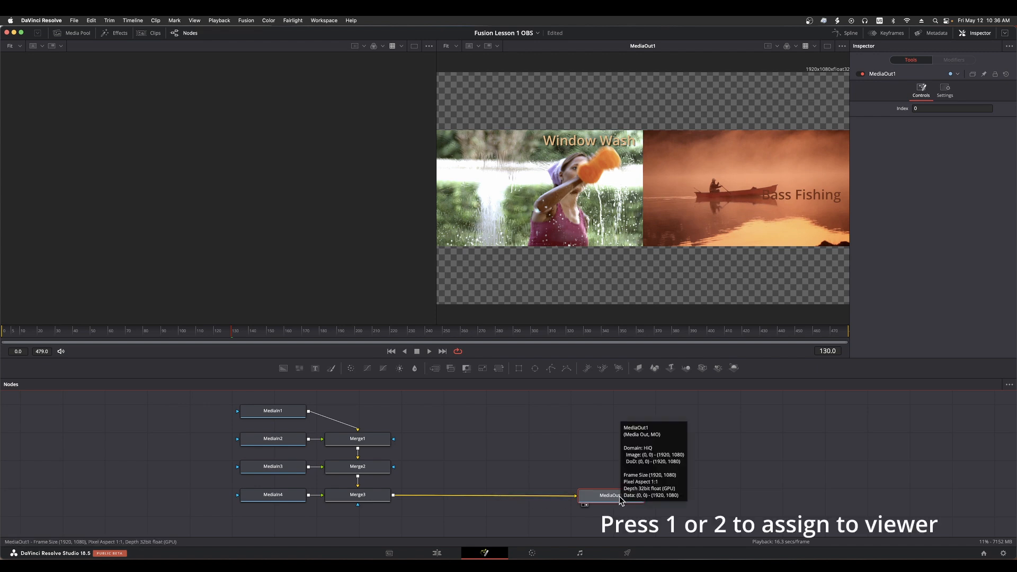
pyautogui.press('1')
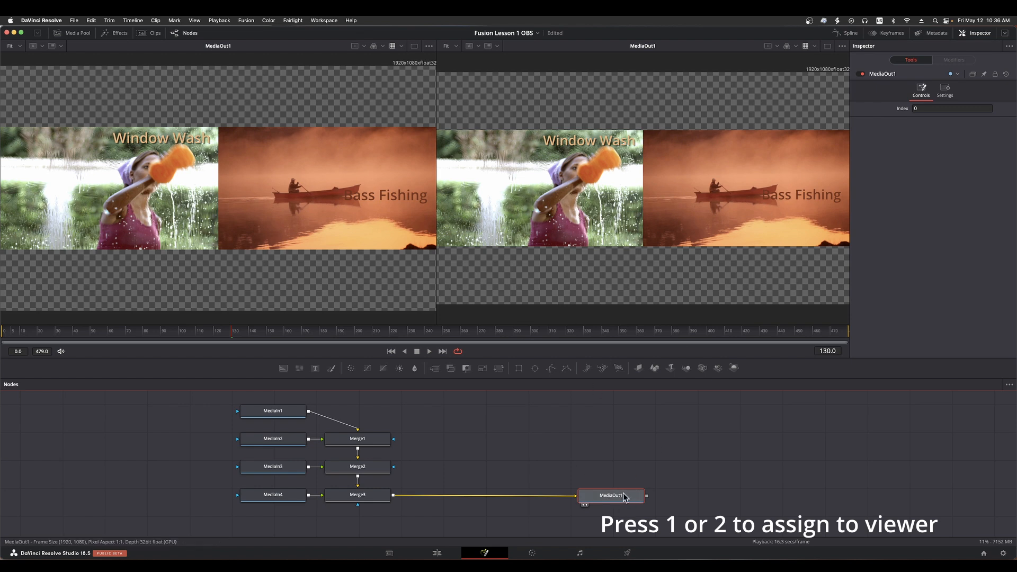
pyautogui.press('2')
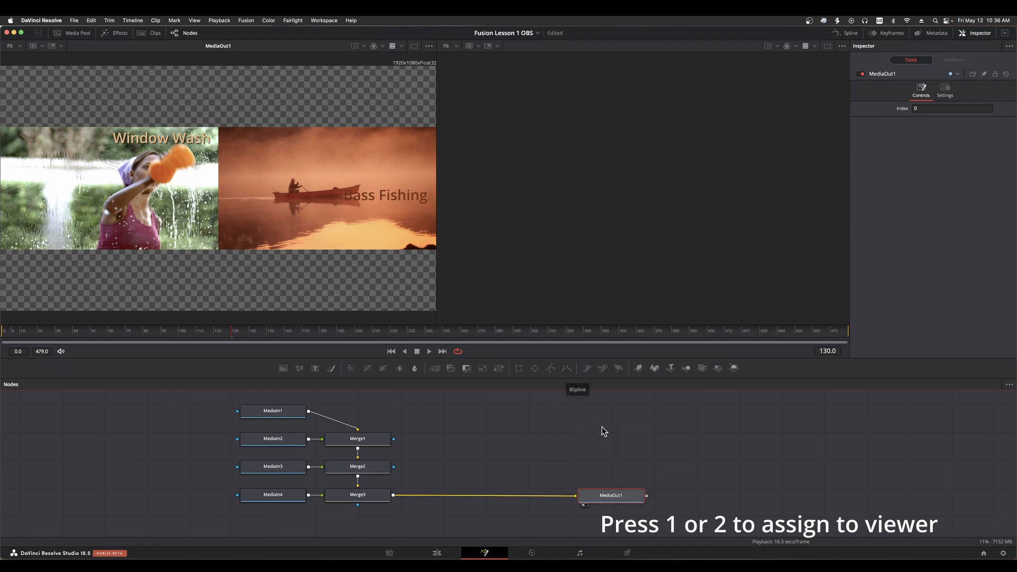
pyautogui.press('2')
pyautogui.press('1')
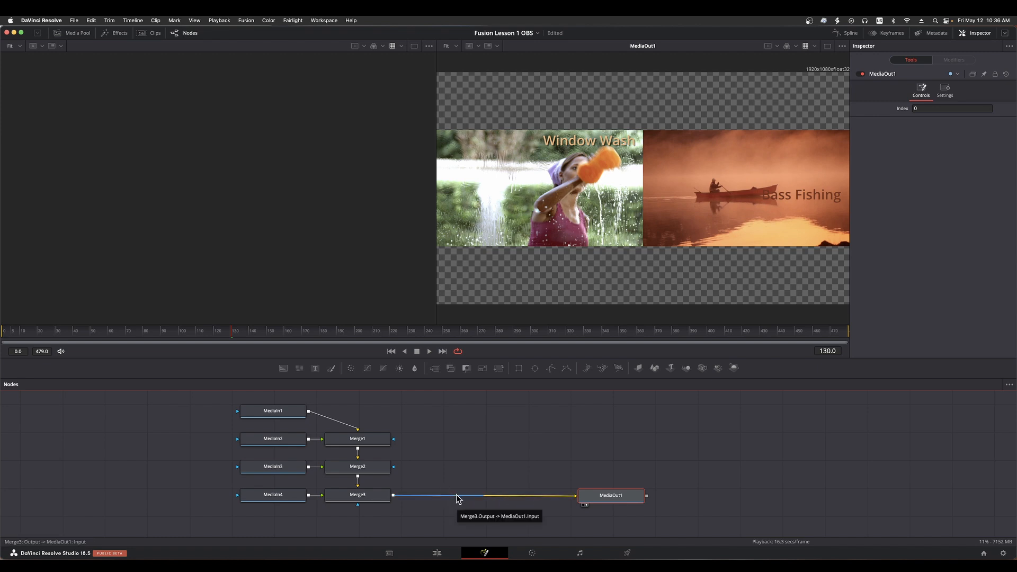
pyautogui.click(470, 478)
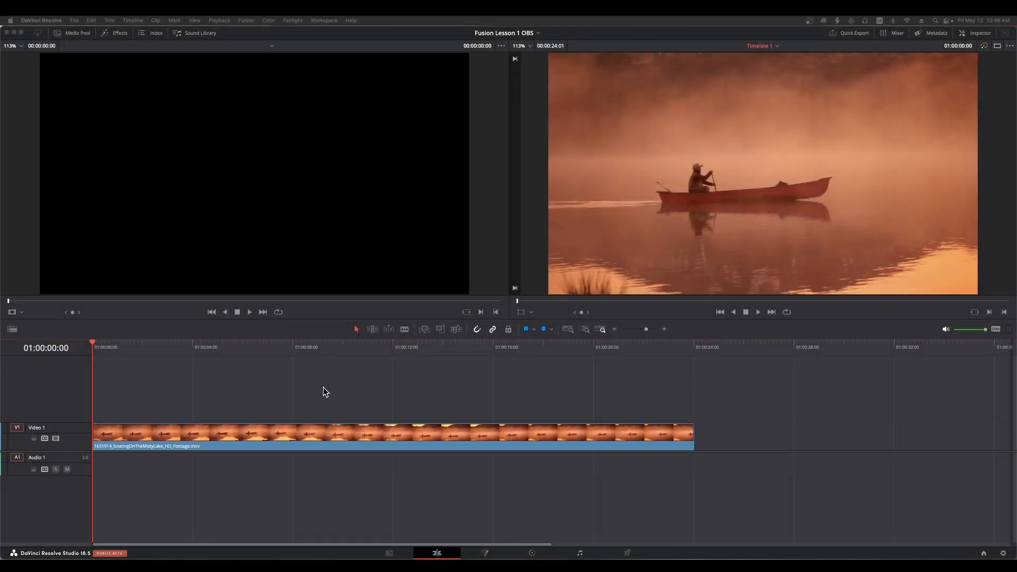
# Open the single boat clip on the Fusion page and move its MediaIn1 and MediaOut1 nodes to the centre of the workspace
pyautogui.rightClick(308, 433)
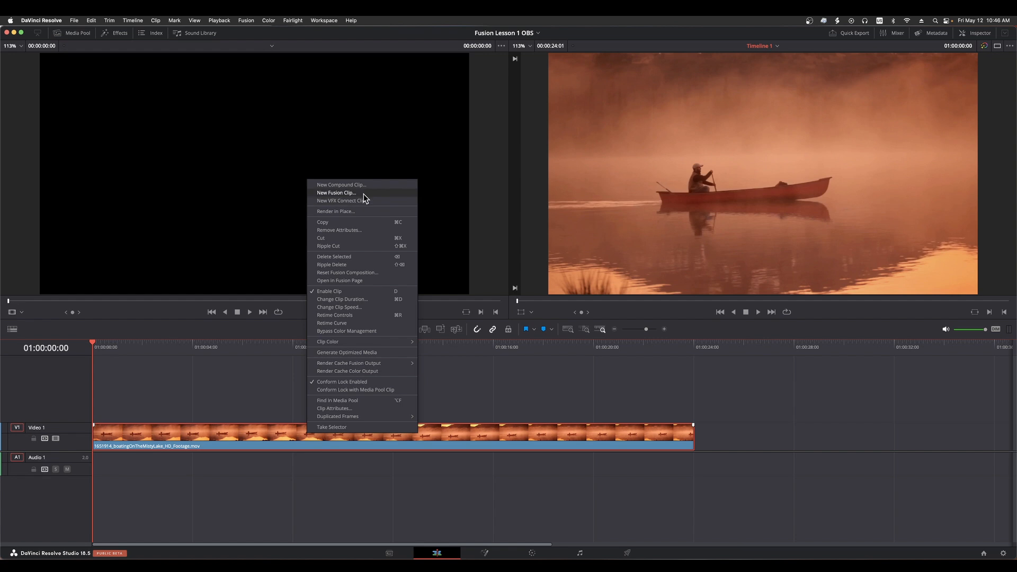
pyautogui.click(244, 384)
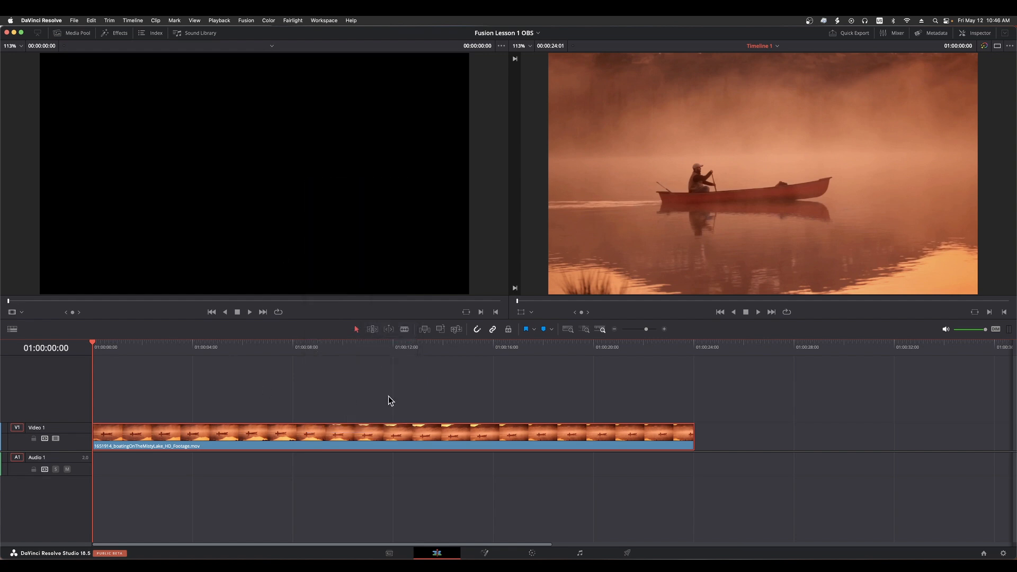
pyautogui.click(394, 399)
pyautogui.click(434, 438)
pyautogui.click(485, 553)
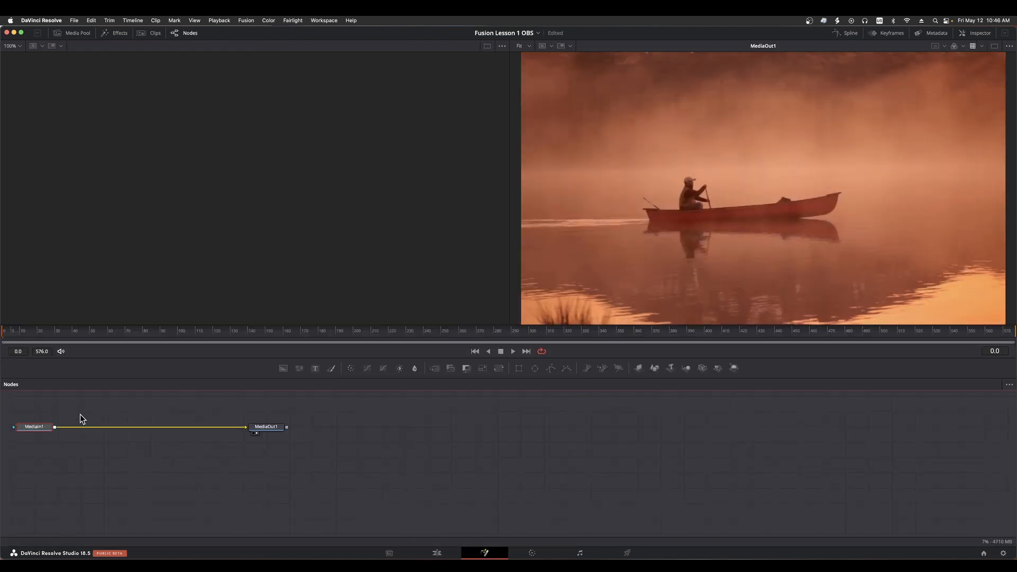
pyautogui.moveTo(30, 406); pyautogui.dragTo(613, 451)
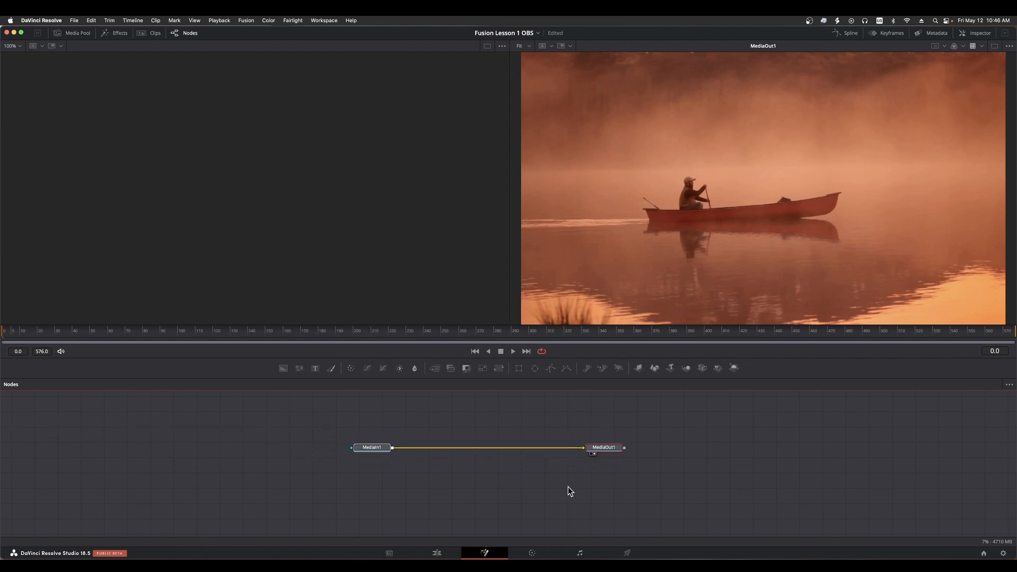
pyautogui.click(599, 491)
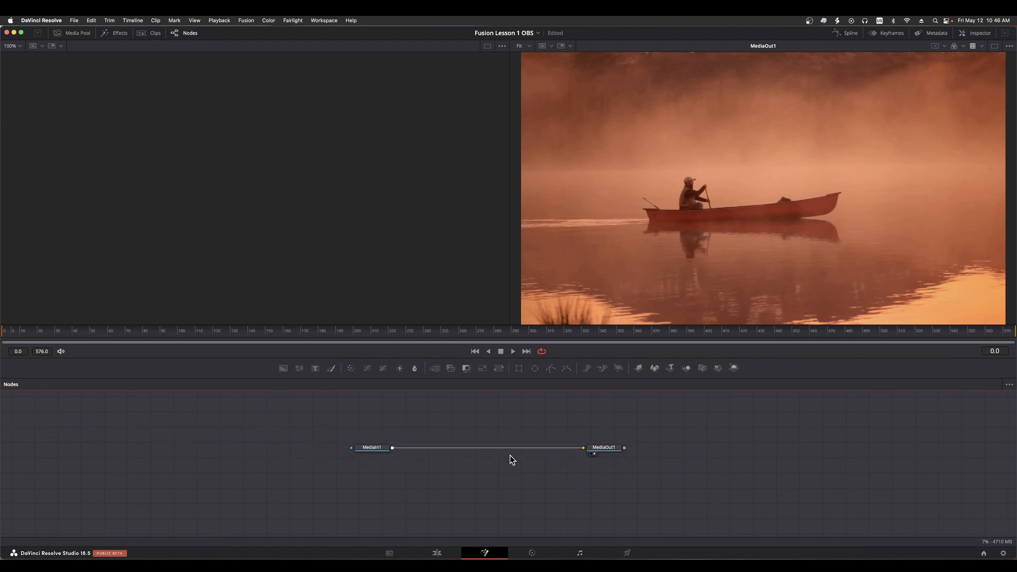
# Make the boat clip monochrome with the RGB Mixer on the Color page and return to the Edit page
pyautogui.click(449, 555)
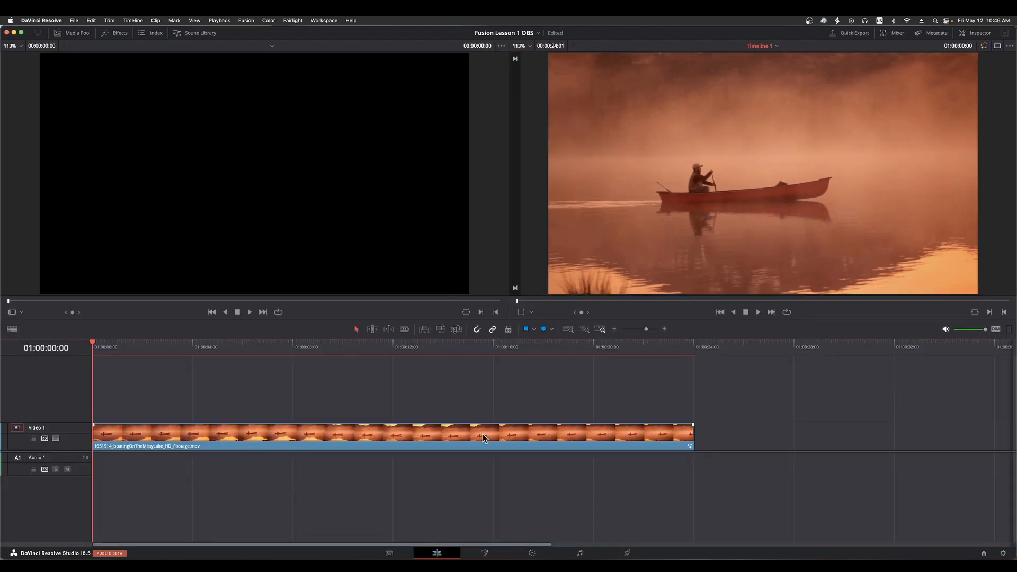
pyautogui.click(532, 553)
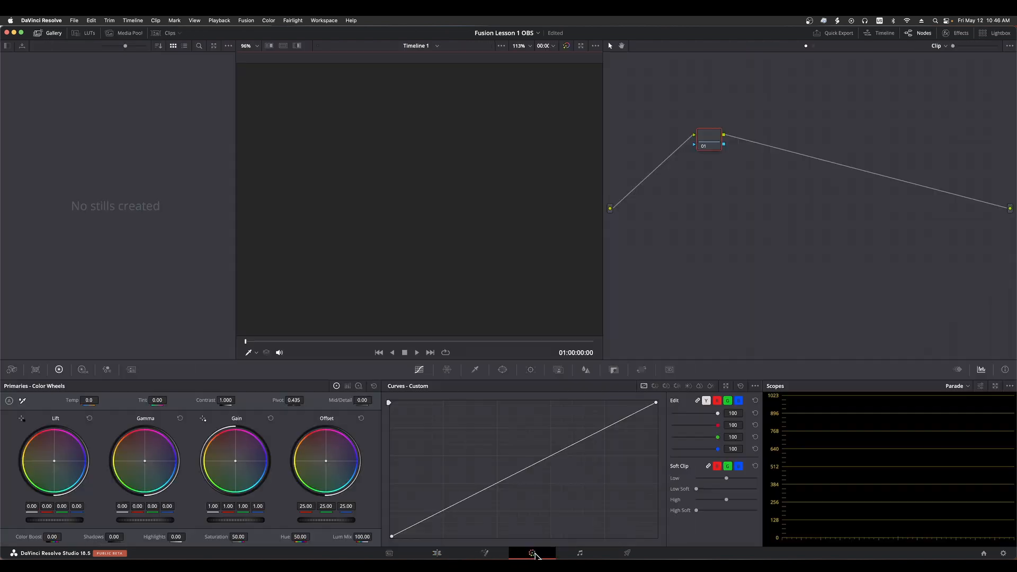
pyautogui.click(273, 537)
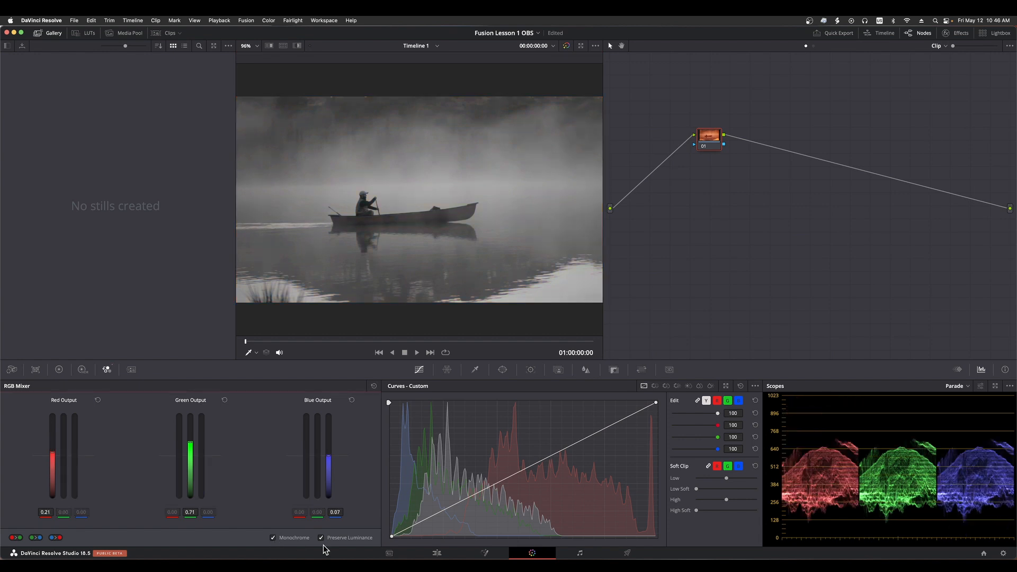
pyautogui.click(437, 553)
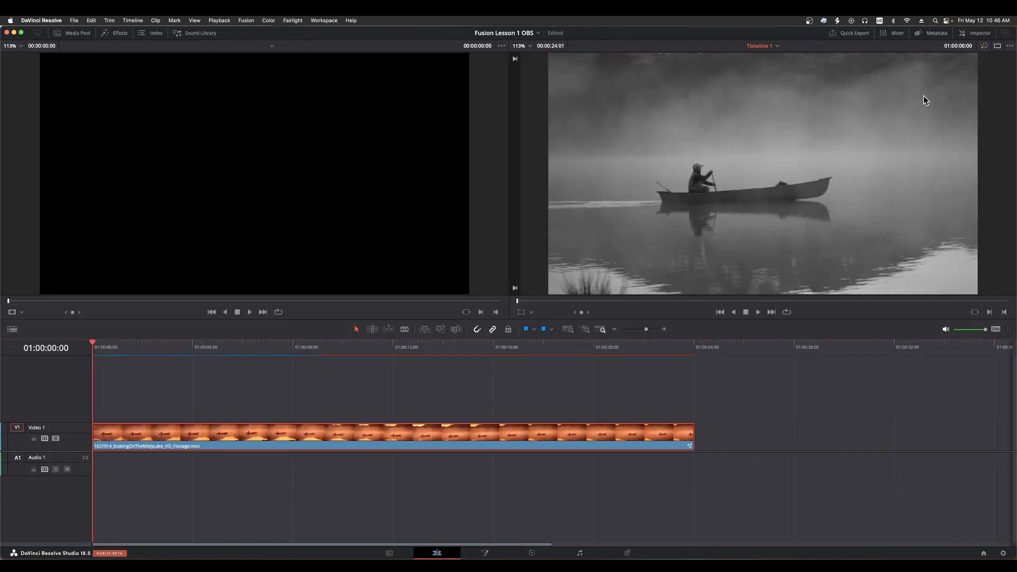
# Show the boat clip's Inspector settings on the Edit page and set its Zoom X and Y to 1.780
pyautogui.click(979, 33)
pyautogui.moveTo(923, 91); pyautogui.dragTo(965, 91)
pyautogui.click(430, 416)
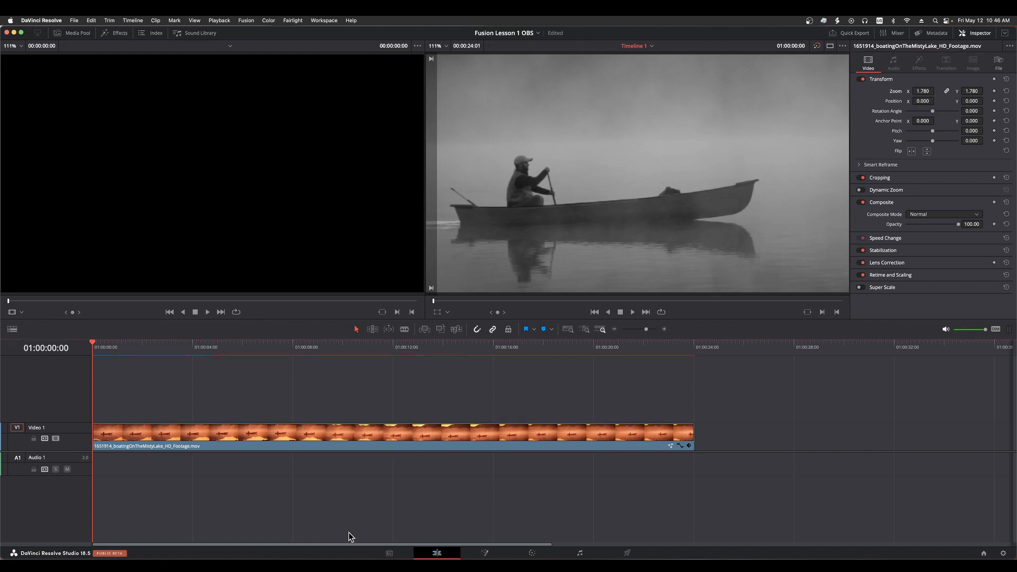
# After checking the boat clip's image on the Fusion page around 01:00:11:03, convert it into a new Fusion clip on the Edit page
pyautogui.click(486, 553)
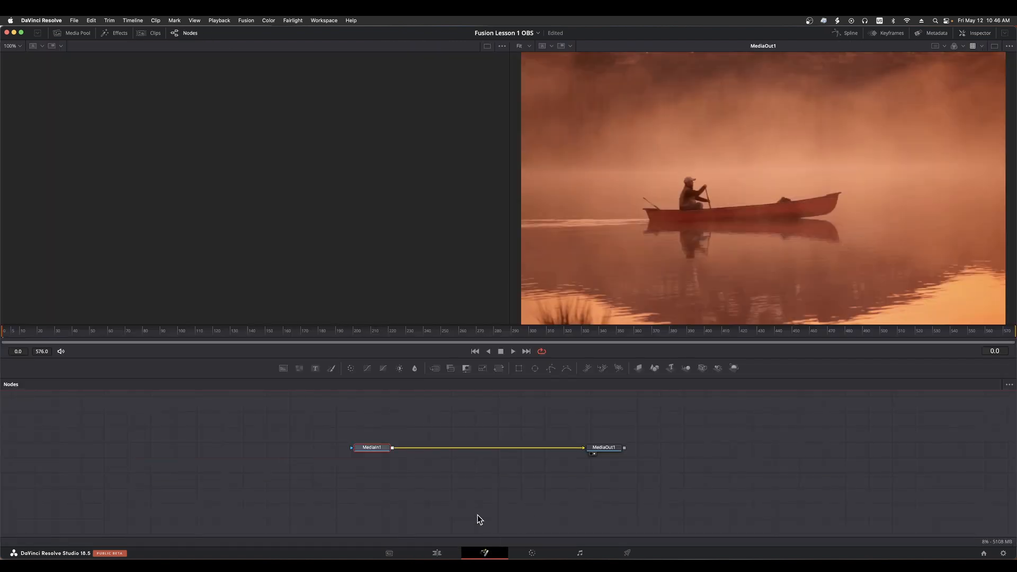
pyautogui.moveTo(454, 333); pyautogui.dragTo(535, 341)
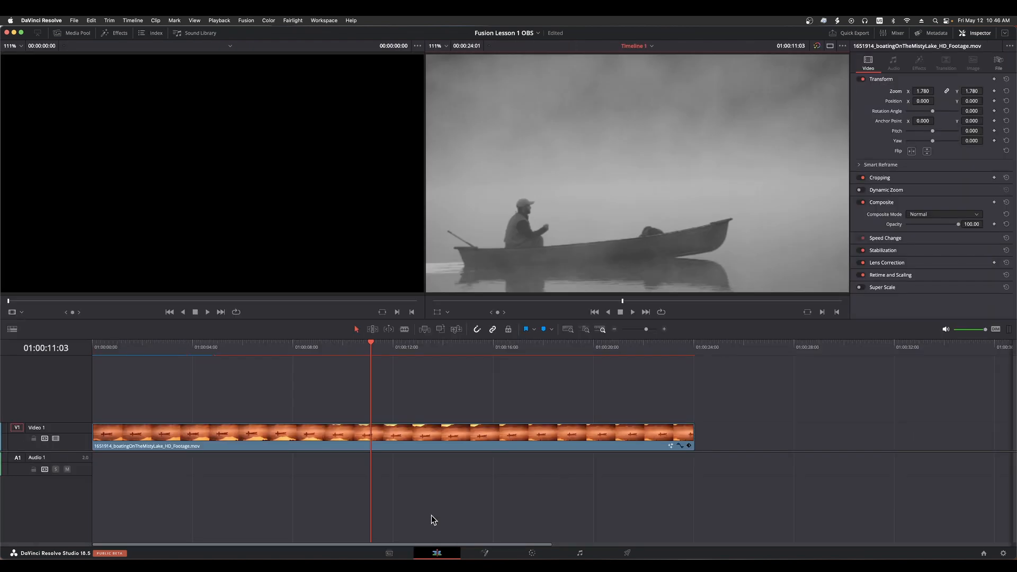
pyautogui.rightClick(434, 434)
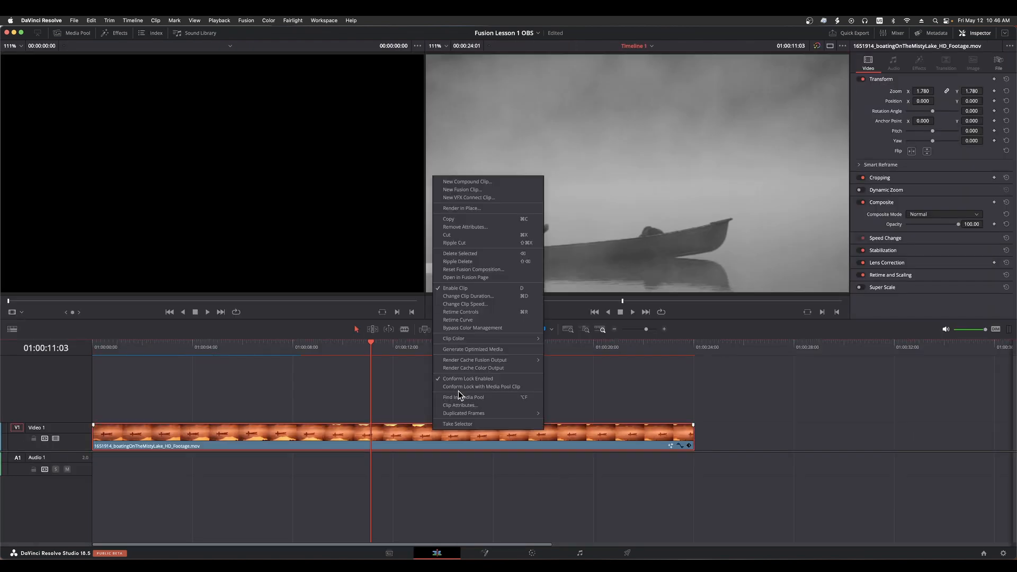
pyautogui.click(494, 191)
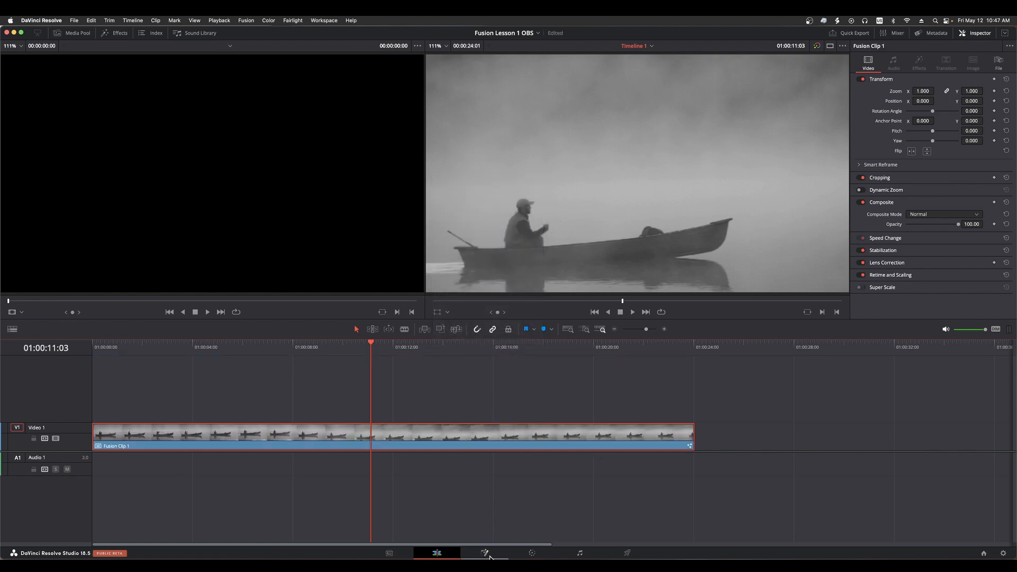
# View the new Fusion clip on the Fusion page, try shifting it along Video 1, move it back to the timeline start and reopen the Fusion page
pyautogui.click(488, 555)
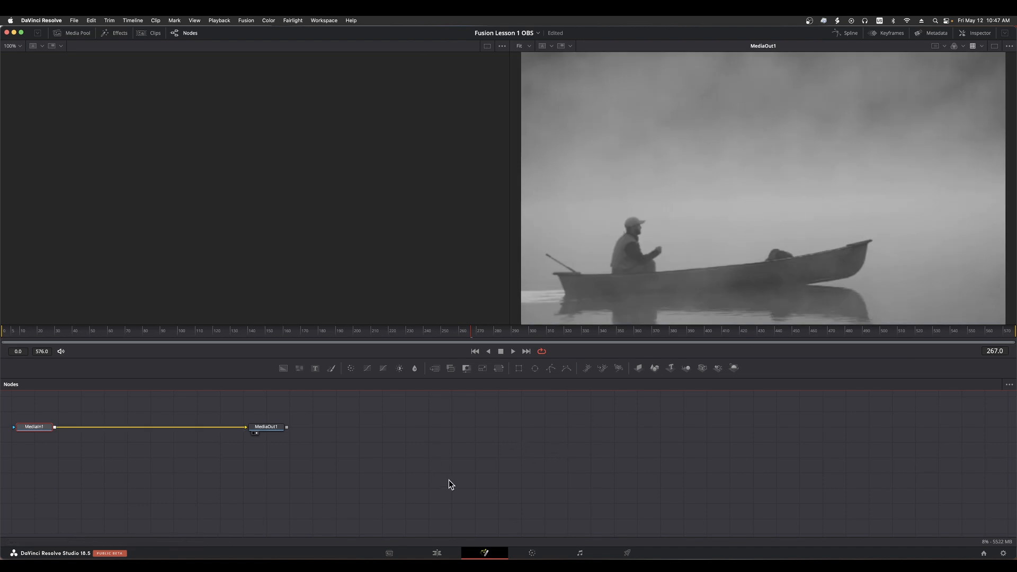
pyautogui.click(439, 553)
pyautogui.moveTo(452, 443); pyautogui.dragTo(494, 441)
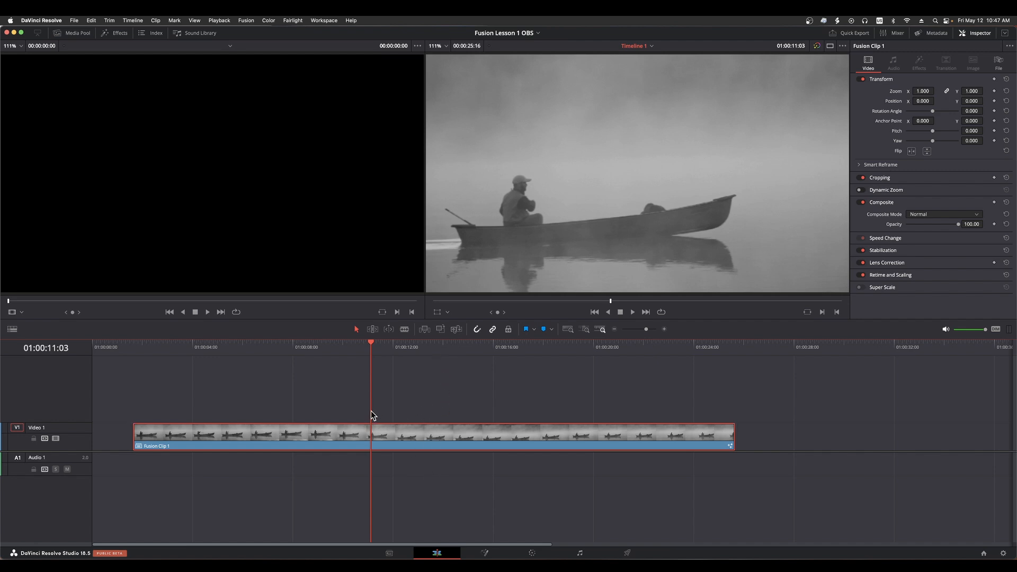
pyautogui.moveTo(362, 439); pyautogui.dragTo(323, 438)
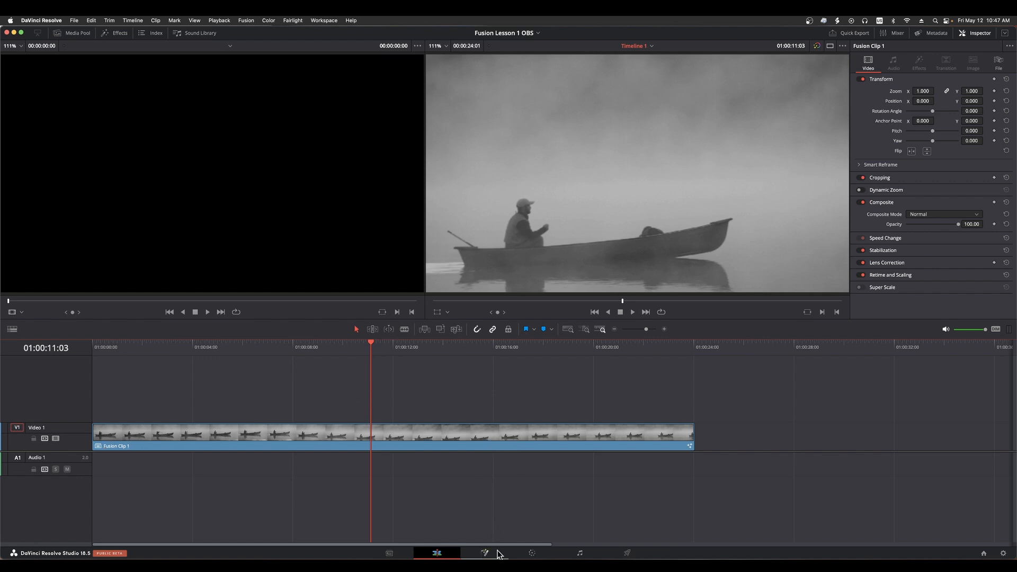
pyautogui.click(485, 553)
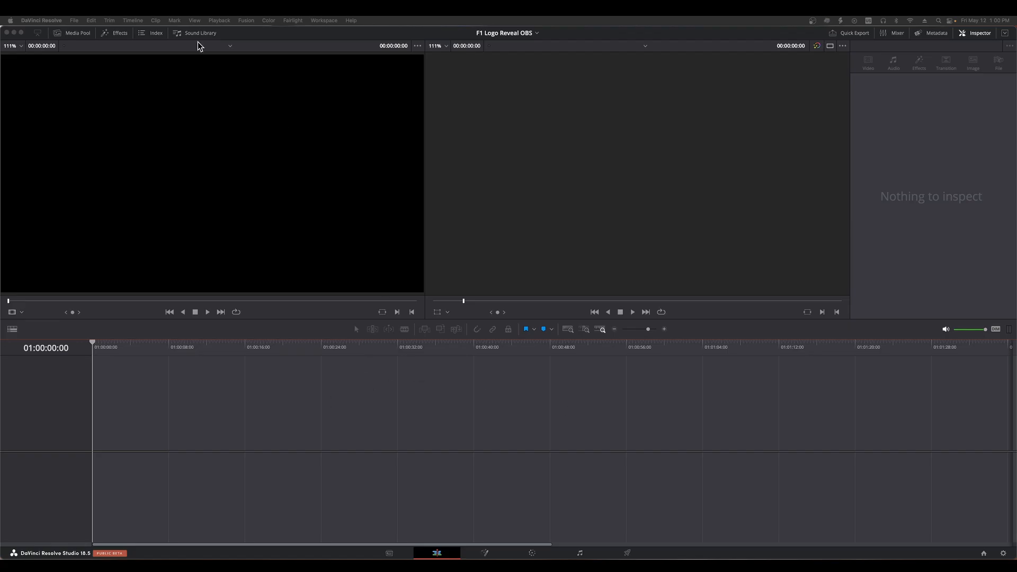
# In the F1 Logo Reveal OBS project, set F1 Cars for Masking II.mov's out point at 01:00:07:04 and add the clip to a new timeline
pyautogui.click(76, 33)
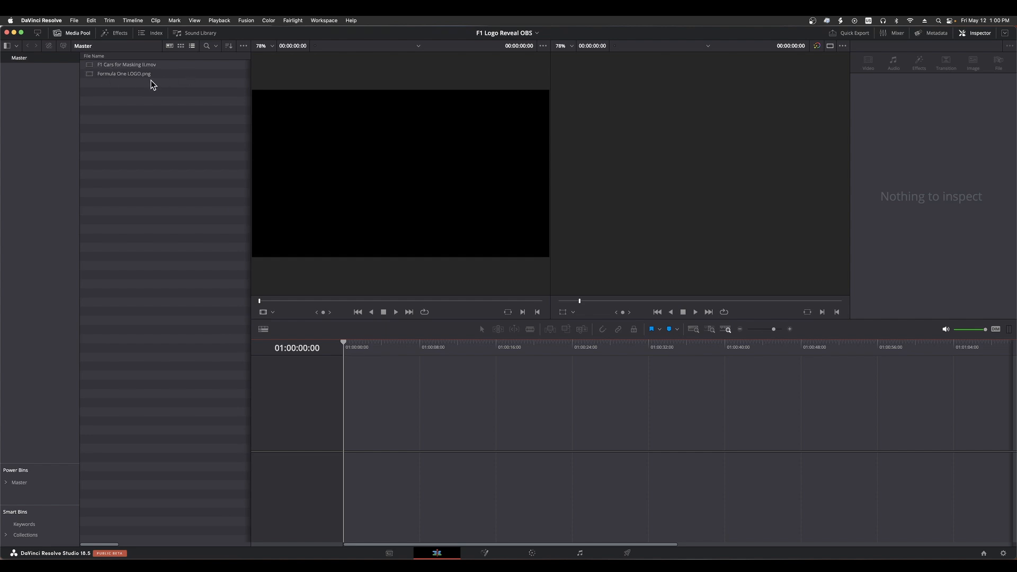
pyautogui.click(94, 66)
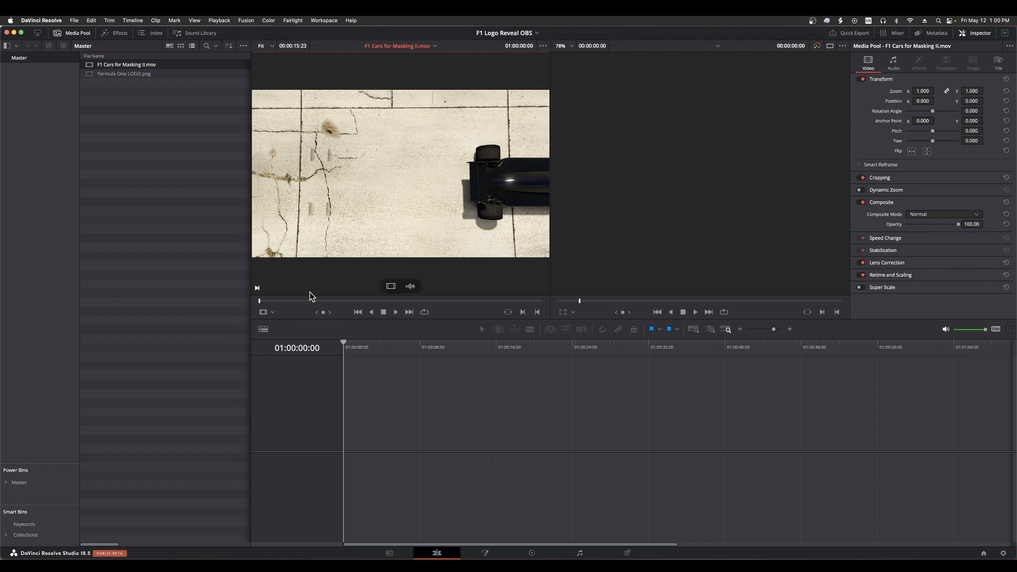
pyautogui.moveTo(311, 300); pyautogui.dragTo(386, 300)
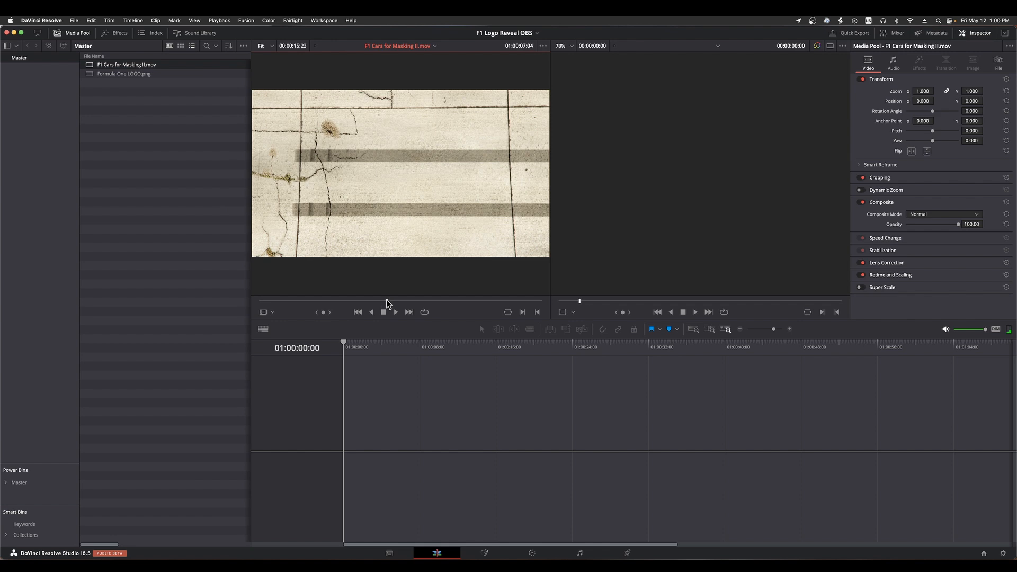
pyautogui.press('o')
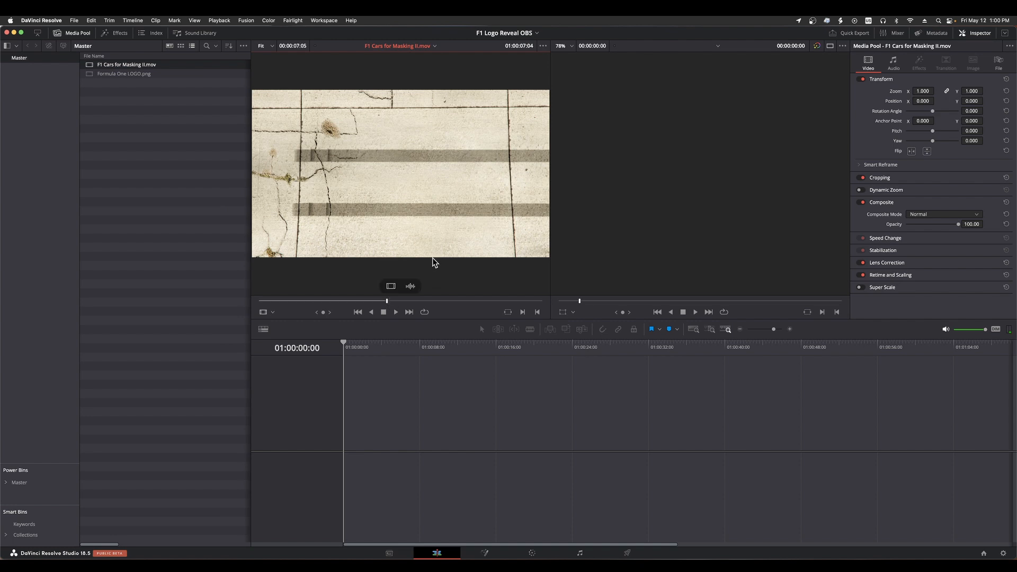
pyautogui.moveTo(354, 156); pyautogui.dragTo(763, 133)
pyautogui.moveTo(763, 130); pyautogui.dragTo(762, 130)
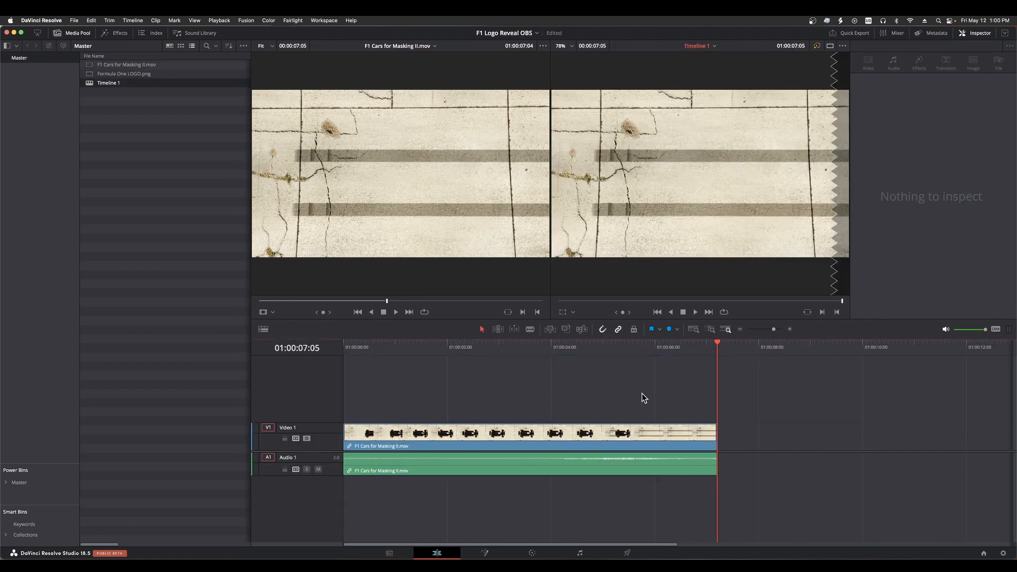
# Play the F1 cars clip, extend its end on the timeline to a duration of 00:00:08:03 and play the ending again
pyautogui.press('Home')
pyautogui.press('space')
pyautogui.moveTo(713, 442); pyautogui.dragTo(765, 443)
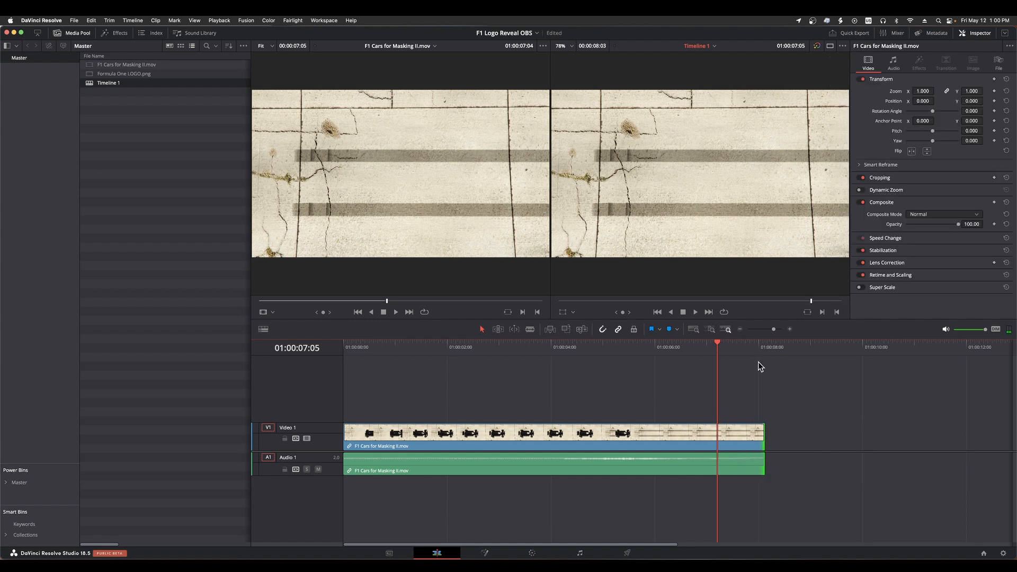
pyautogui.click(688, 345)
pyautogui.press('space')
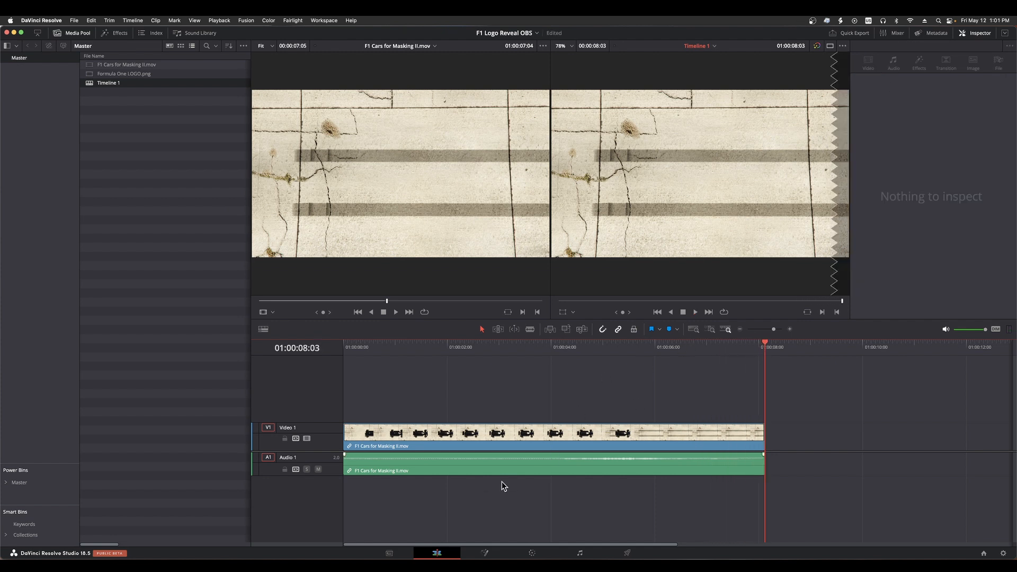
# Convert F1 Cars for Masking II.mov on the timeline into a new Fusion clip and rename it "[F] F1 Racing Car"
pyautogui.click(534, 441)
pyautogui.rightClick(535, 441)
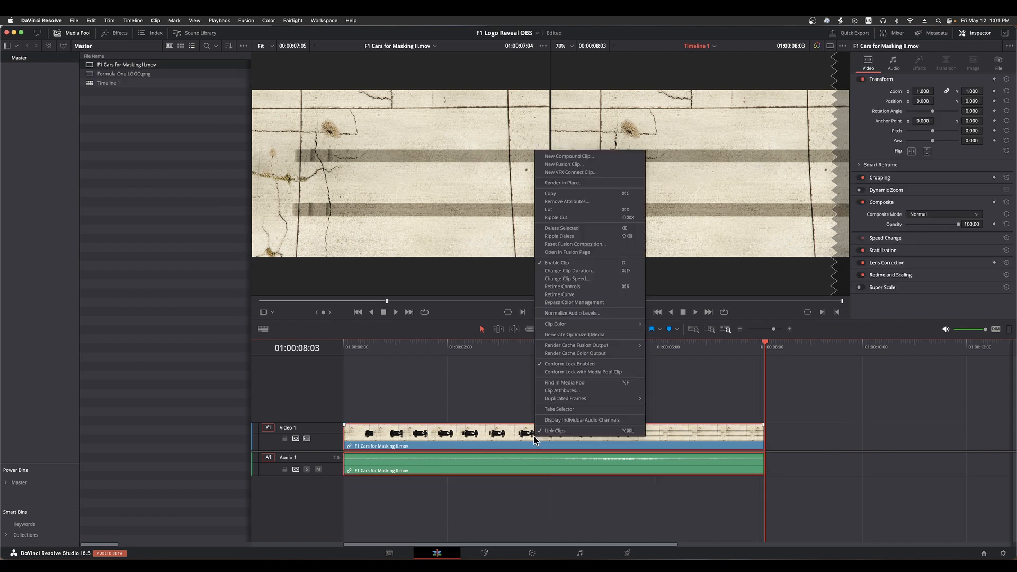
pyautogui.click(533, 189)
pyautogui.click(114, 83)
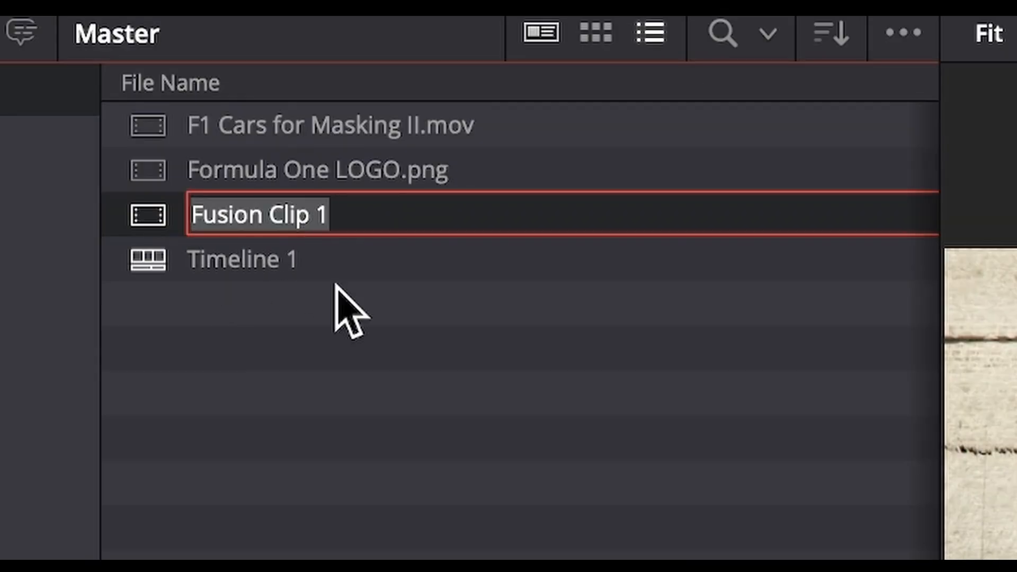
pyautogui.write('[F] F1 Racing Car')
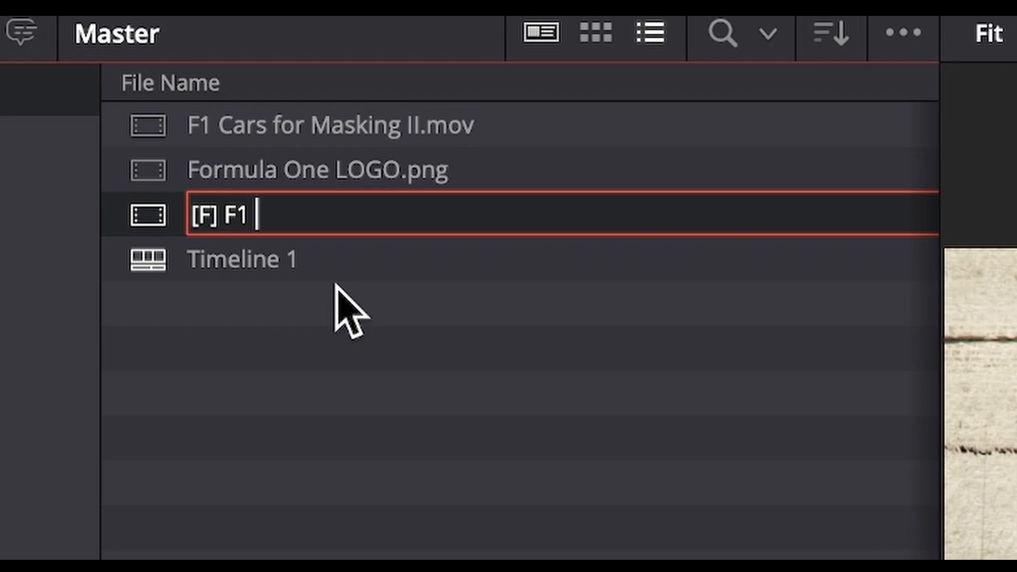
pyautogui.press('Return')
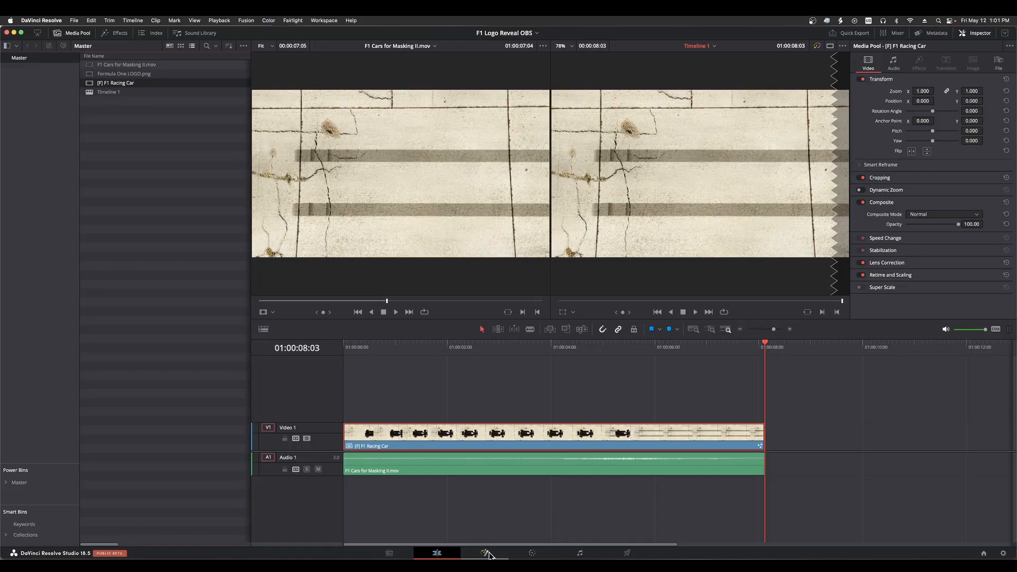
# Open the Fusion clip on the Fusion page, check the MediaIn1 image in the first viewer and clear that viewer
pyautogui.click(486, 553)
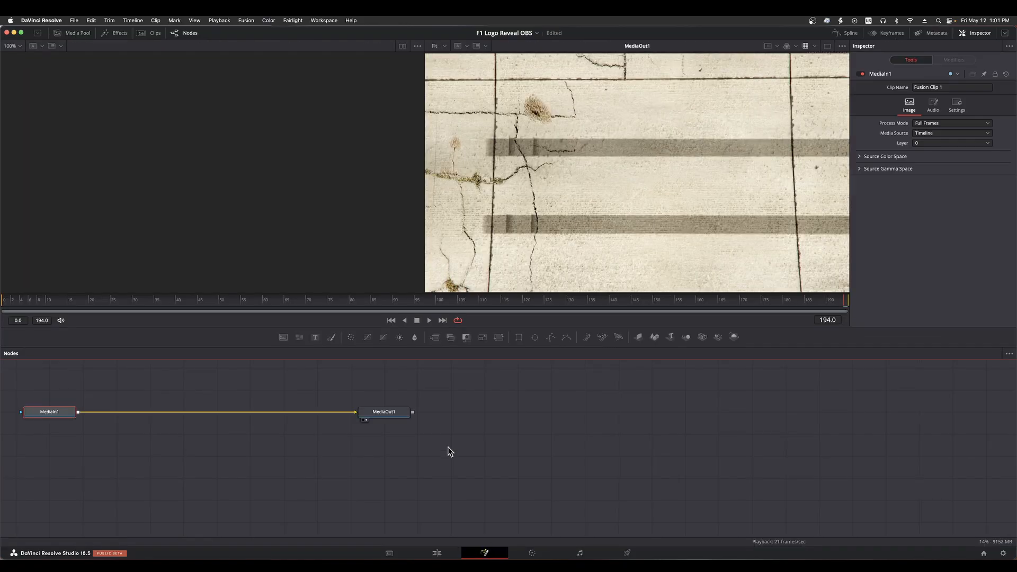
pyautogui.moveTo(408, 429); pyautogui.dragTo(280, 428)
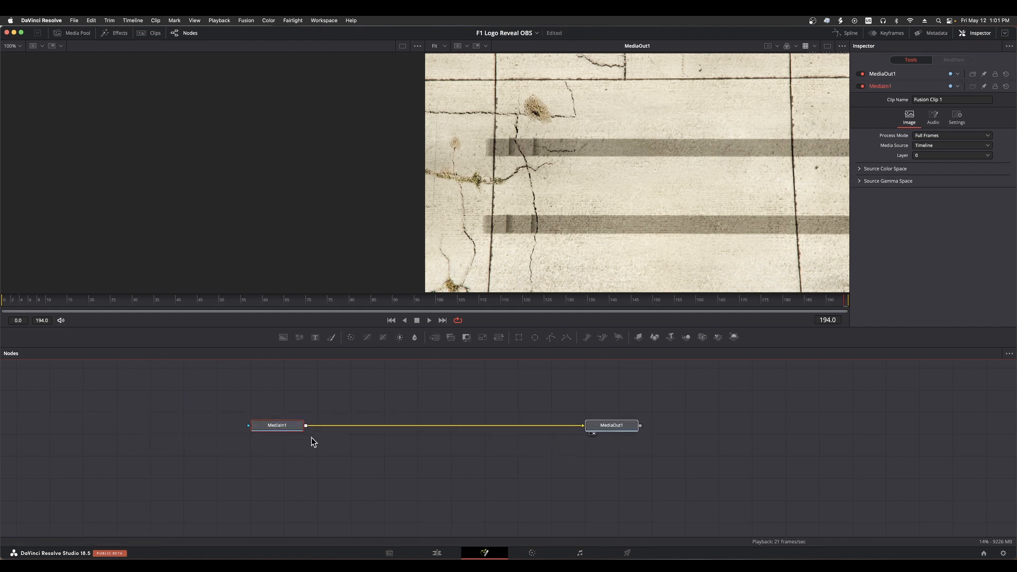
pyautogui.click(270, 424)
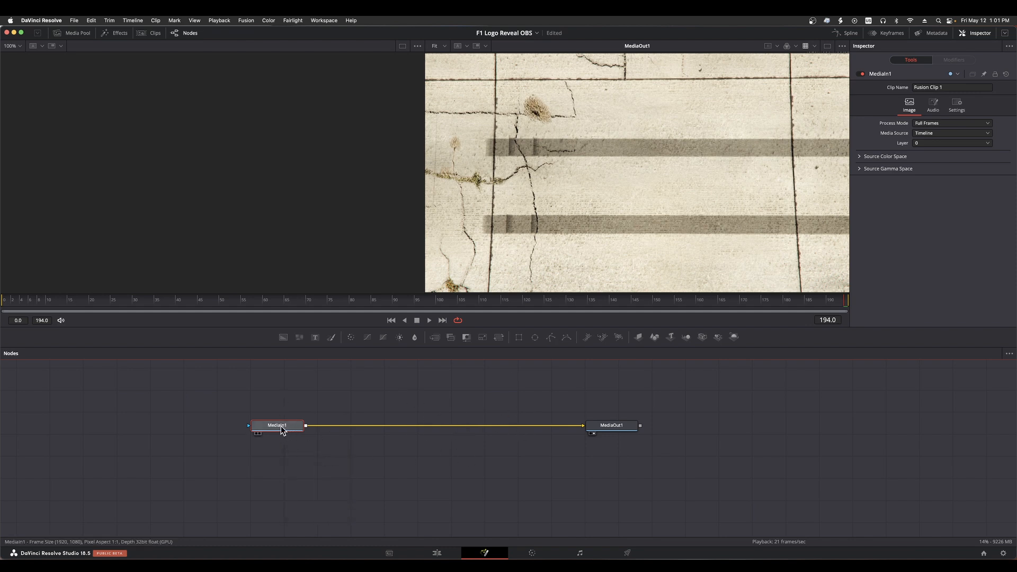
pyautogui.press('1')
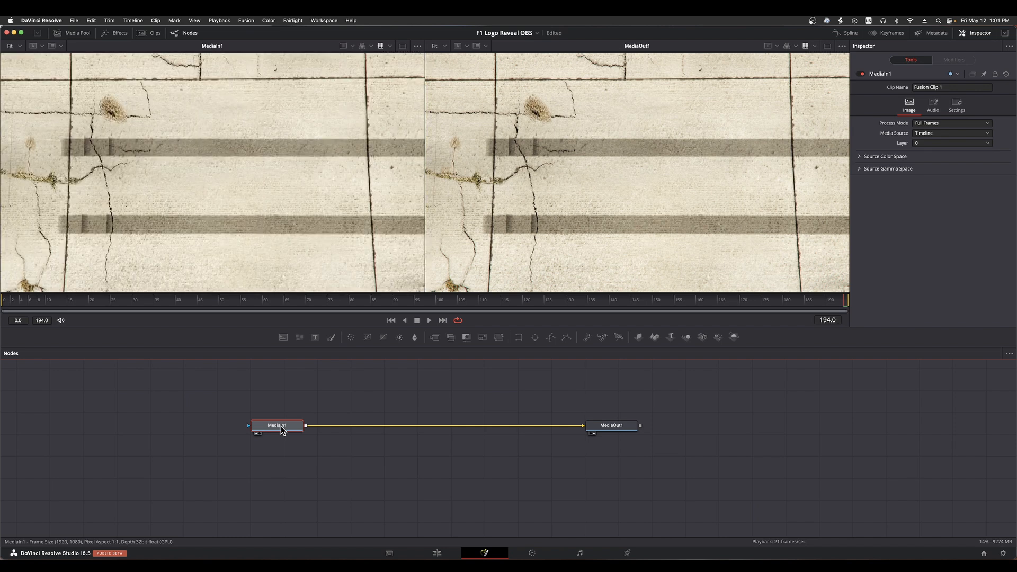
pyautogui.press('1')
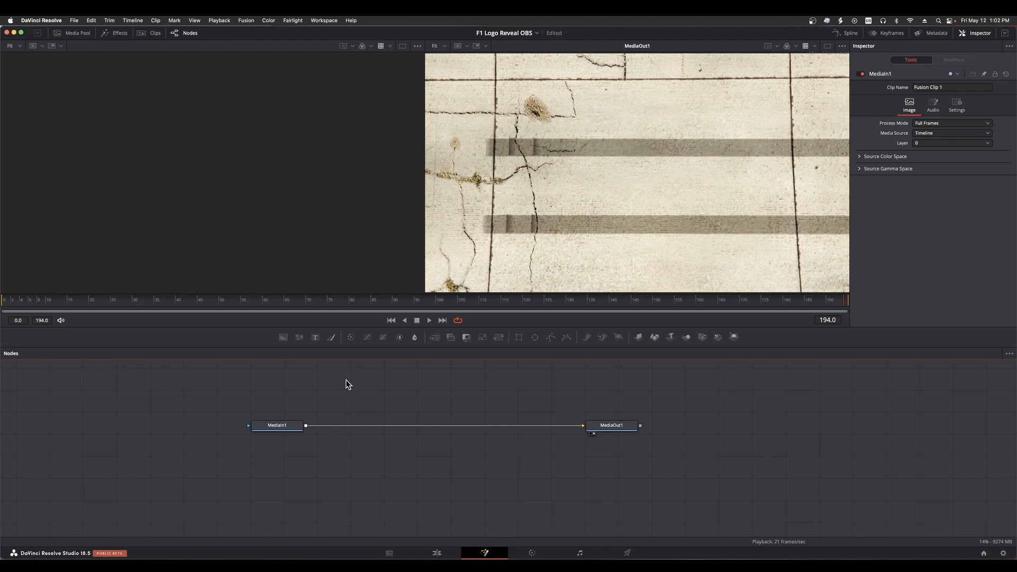
# Bring Formula One LOGO.png from the media pool into the node graph and place its node above MediaIn1
pyautogui.click(81, 34)
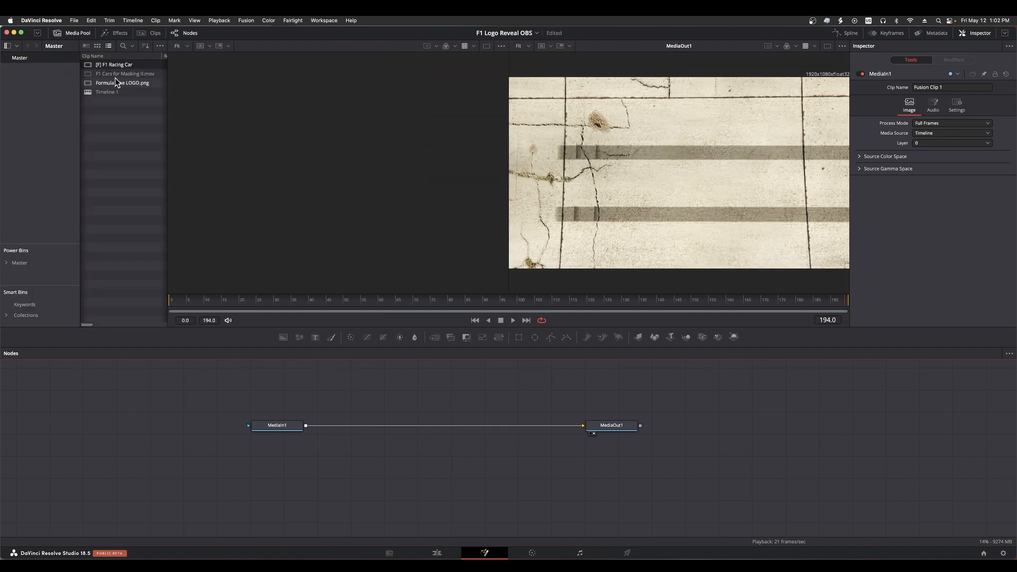
pyautogui.moveTo(114, 82); pyautogui.dragTo(280, 397)
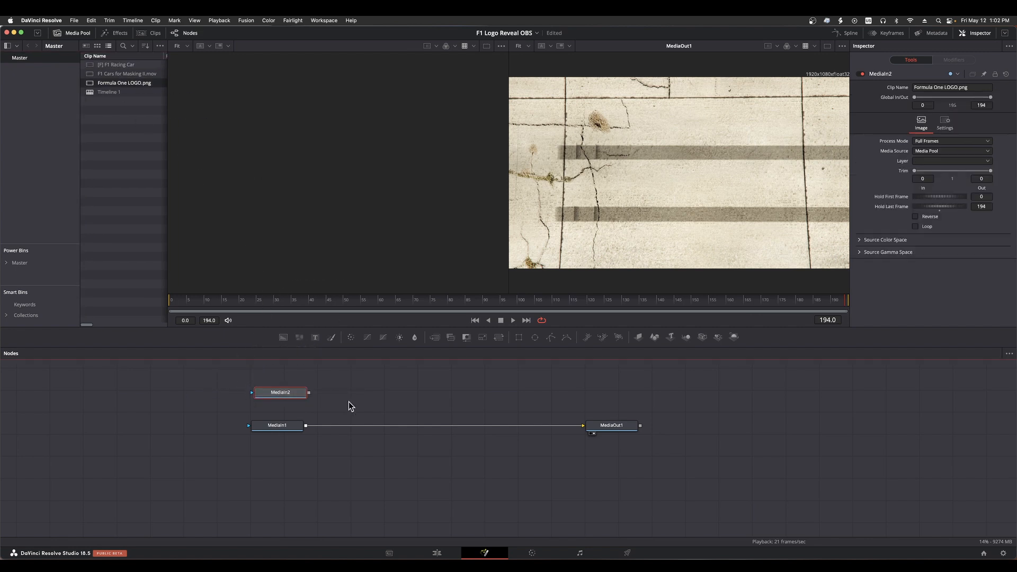
pyautogui.click(71, 34)
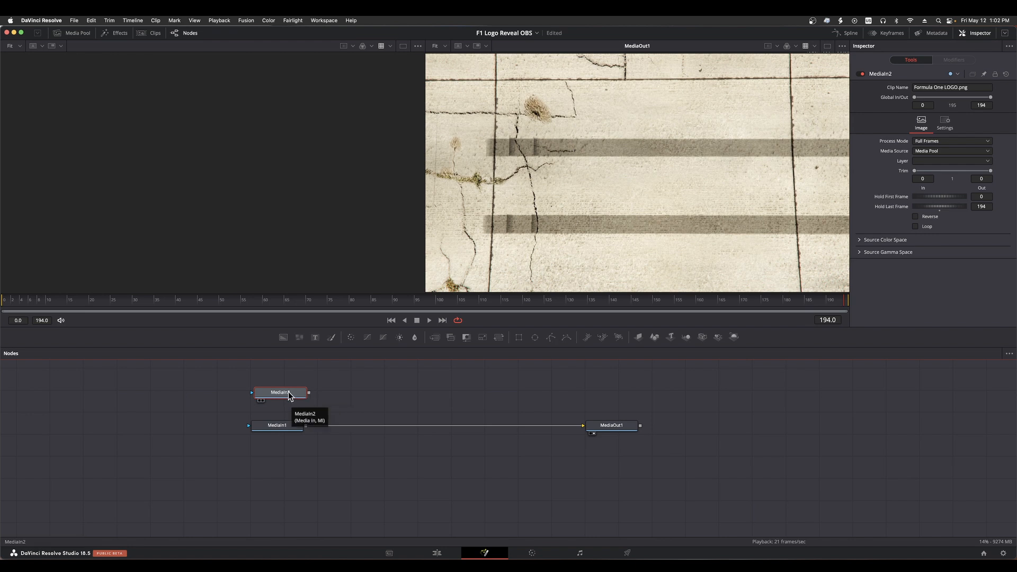
pyautogui.moveTo(294, 392); pyautogui.dragTo(405, 399)
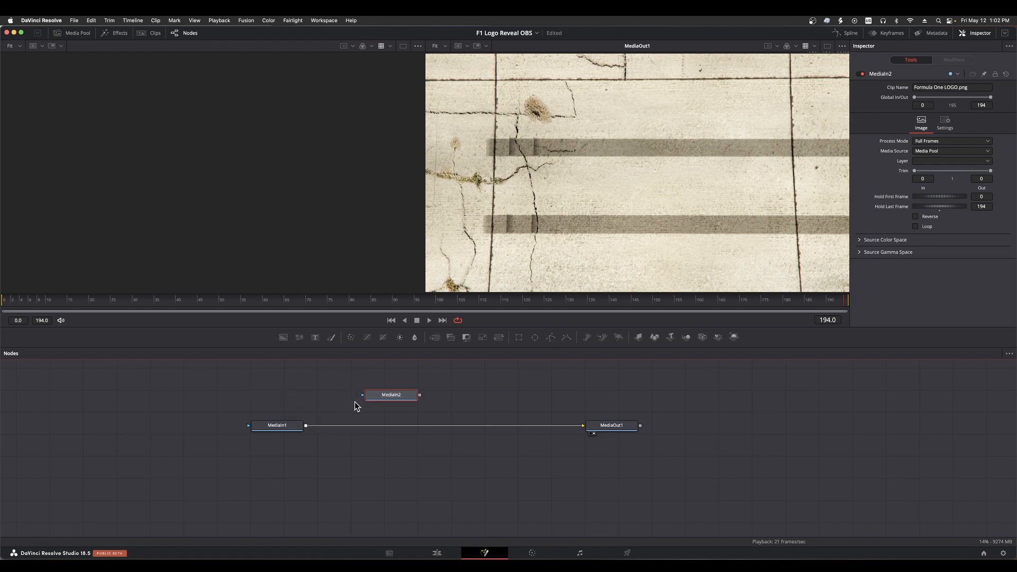
pyautogui.click(285, 424)
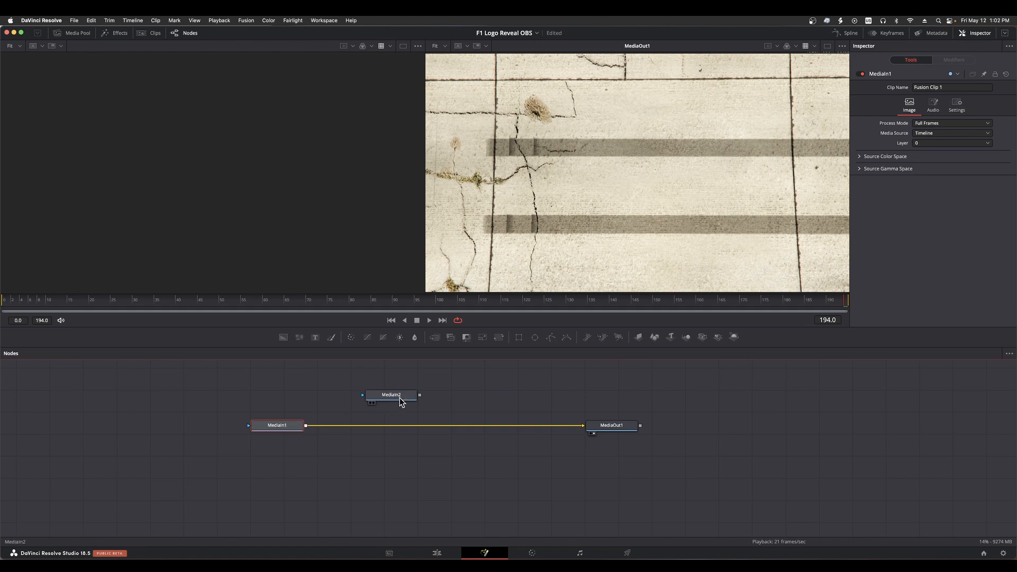
pyautogui.moveTo(386, 397); pyautogui.dragTo(285, 395)
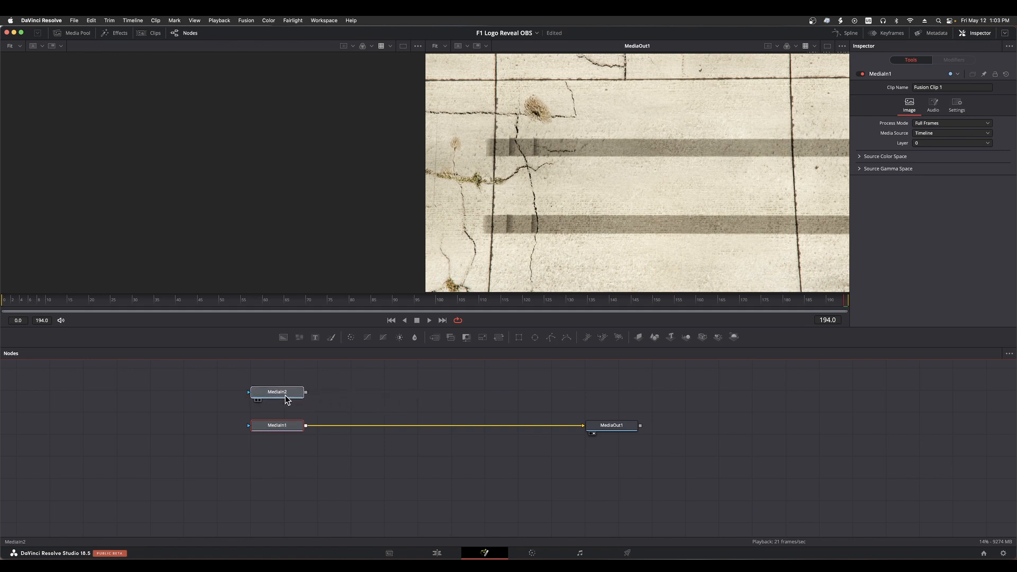
pyautogui.click(285, 395)
pyautogui.click(329, 400)
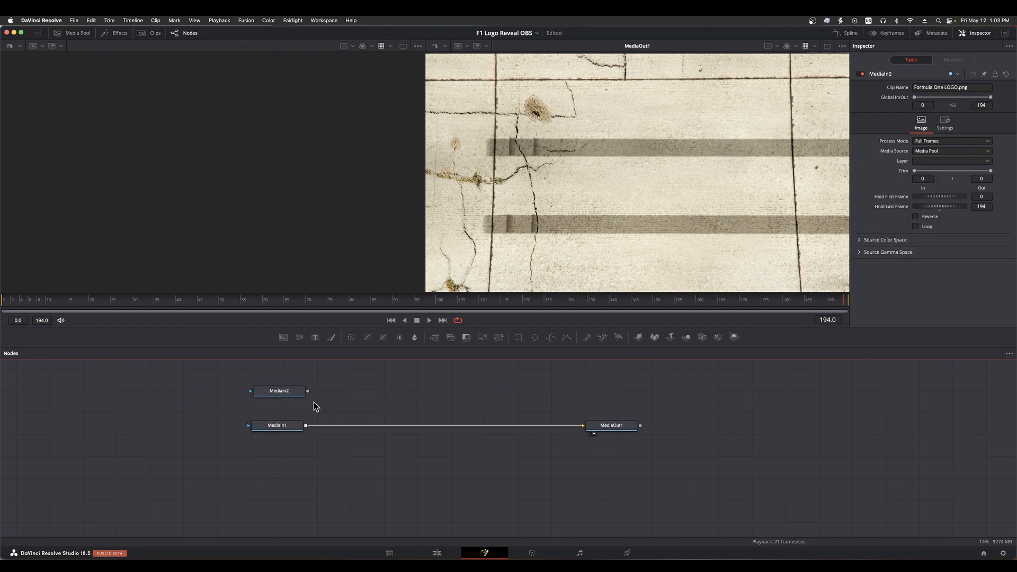
# Add a Merge node and wire it between MediaIn1 and MediaOut1 in place of their direct connection
pyautogui.click(435, 340)
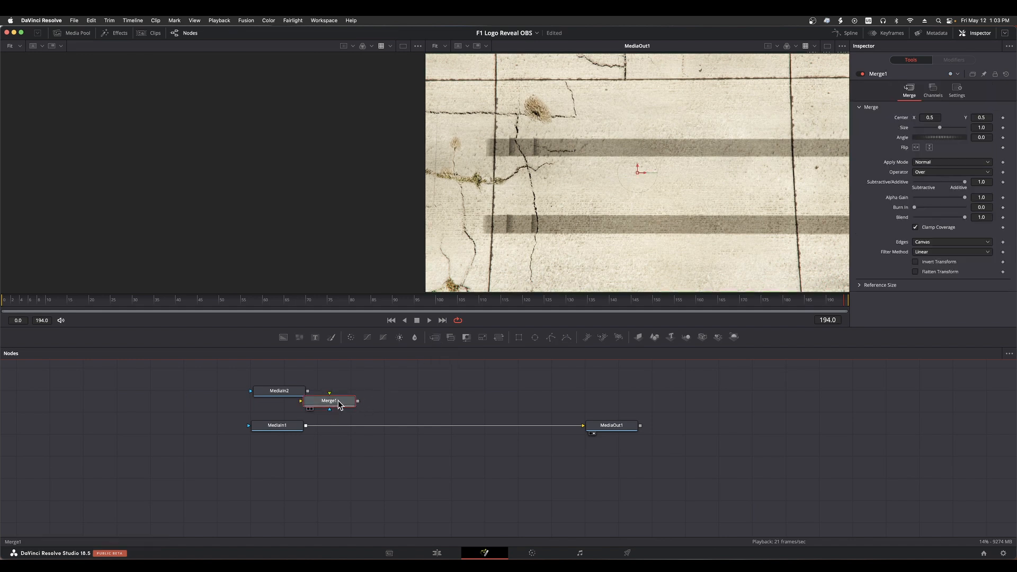
pyautogui.moveTo(338, 401); pyautogui.dragTo(432, 393)
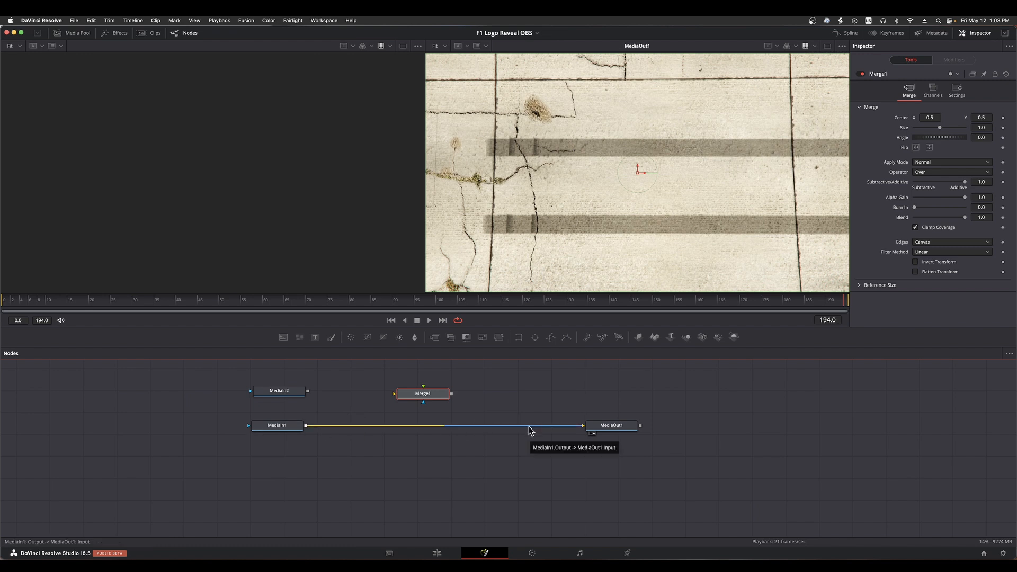
pyautogui.moveTo(529, 427); pyautogui.dragTo(337, 431)
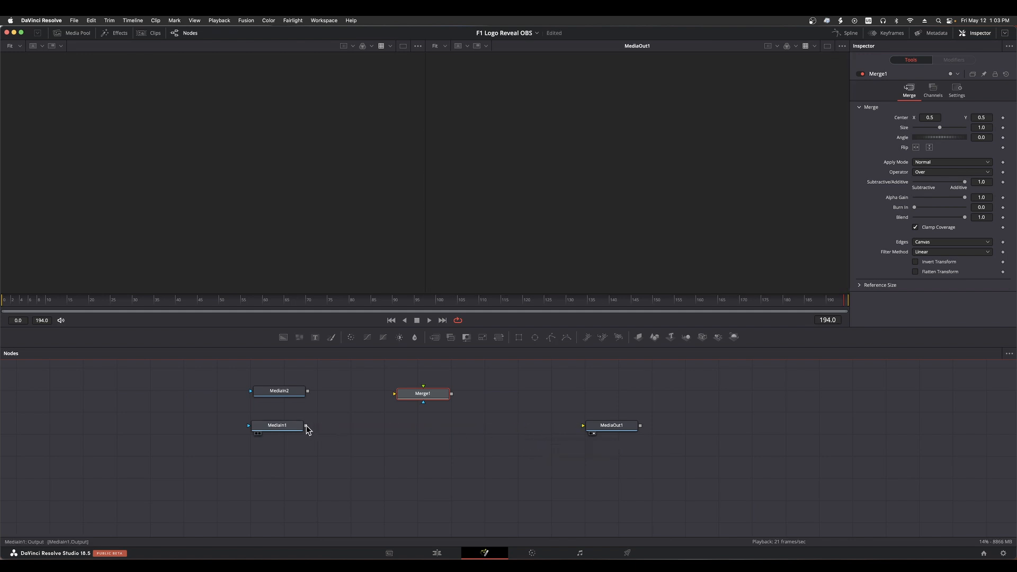
pyautogui.moveTo(306, 425); pyautogui.dragTo(393, 393)
pyautogui.moveTo(451, 393); pyautogui.dragTo(583, 425)
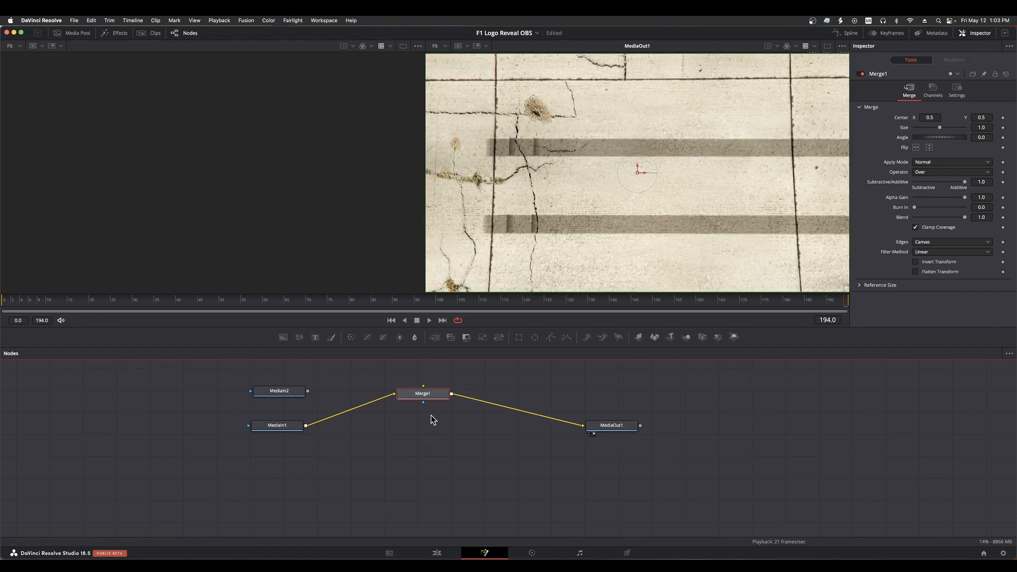
# Try extracting the Merge node from the chain and reinserting it on the MediaIn1 to MediaOut1 connection, and delete the node
pyautogui.moveTo(438, 399); pyautogui.dragTo(442, 432)
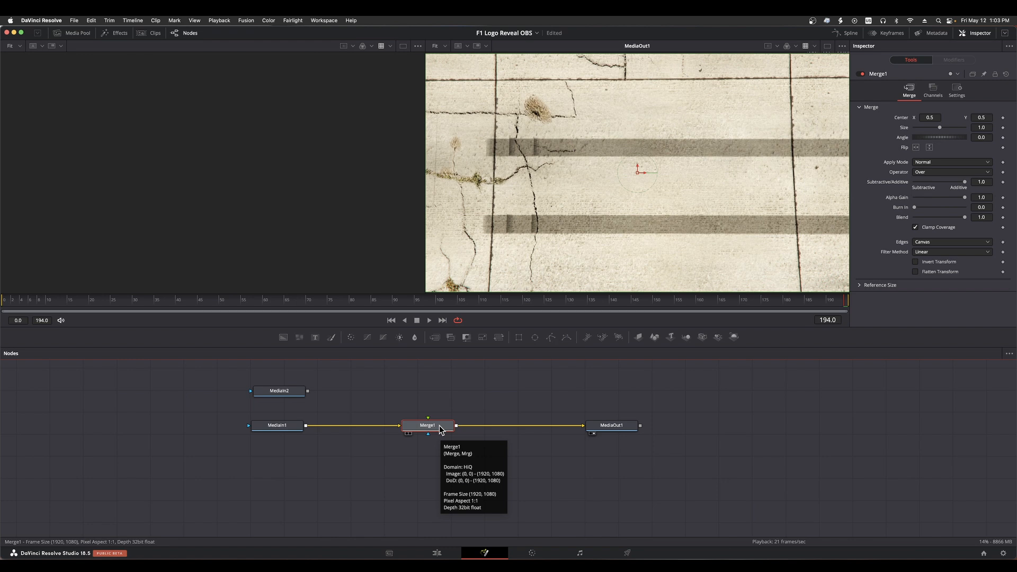
pyautogui.keyDown('shift'); pyautogui.click(439, 428); pyautogui.keyUp('shift')
pyautogui.moveTo(440, 428); pyautogui.dragTo(440, 403)
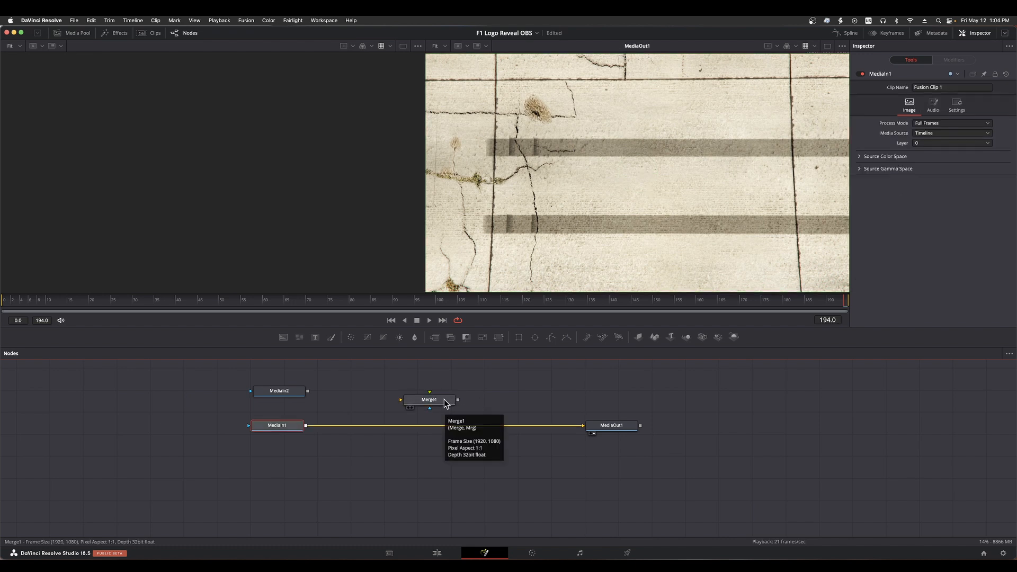
pyautogui.moveTo(444, 402); pyautogui.dragTo(457, 429)
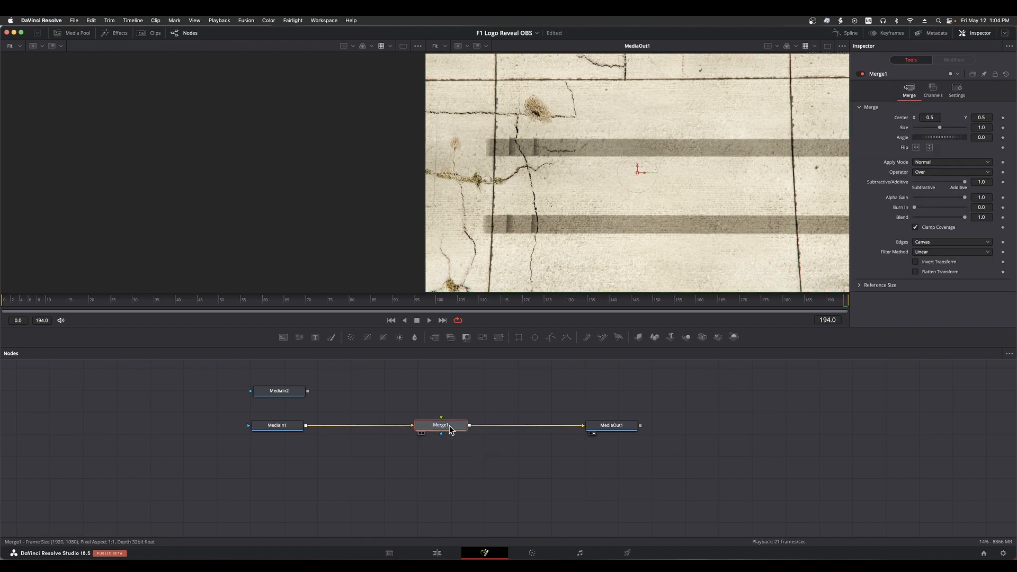
pyautogui.press('Delete')
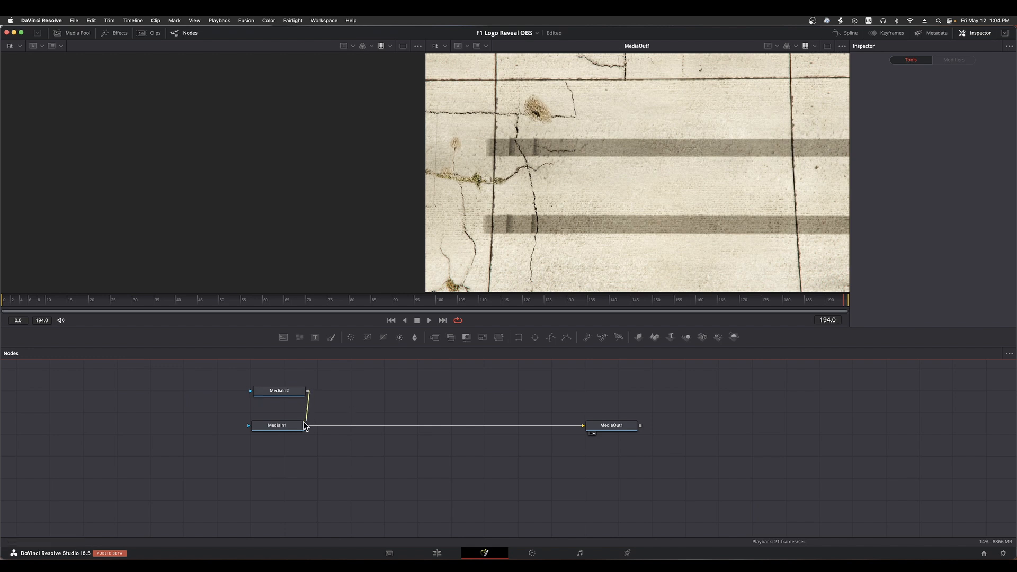
# Merge the logo over the F1 footage by joining the MediaIn2 and MediaIn1 outputs, and inspect each node in the chain
pyautogui.moveTo(305, 425); pyautogui.dragTo(417, 428)
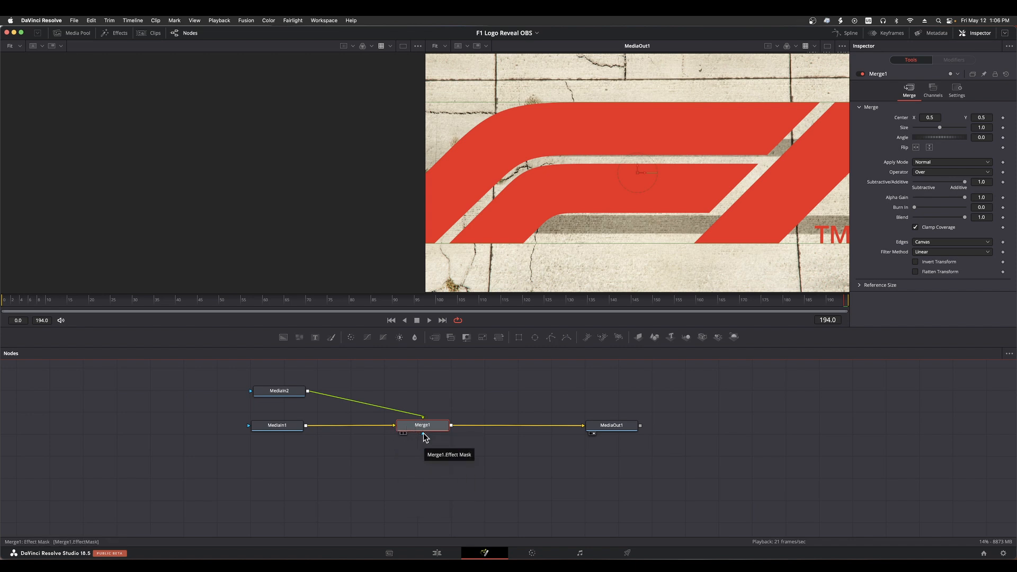
pyautogui.click(281, 426)
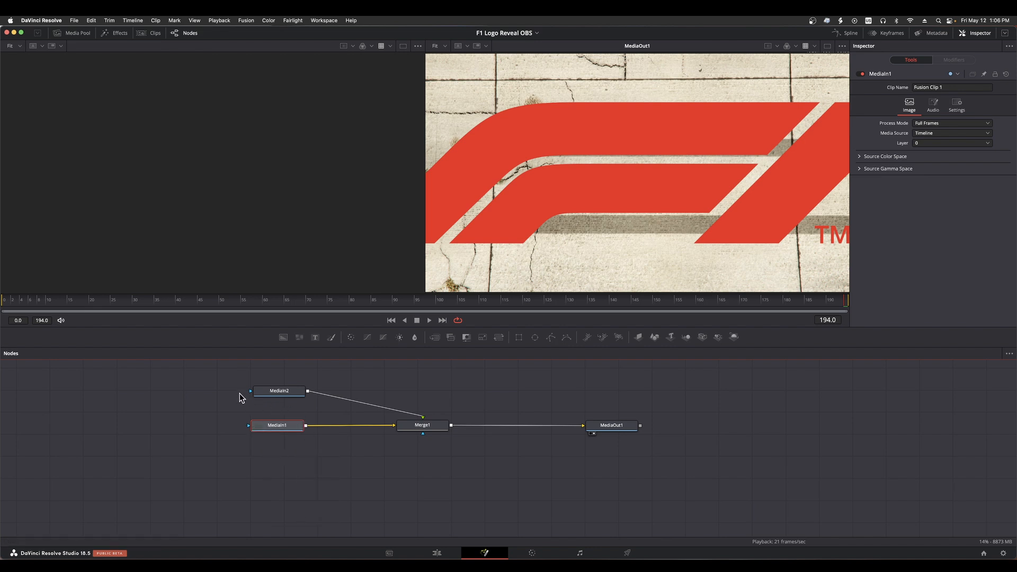
pyautogui.click(287, 394)
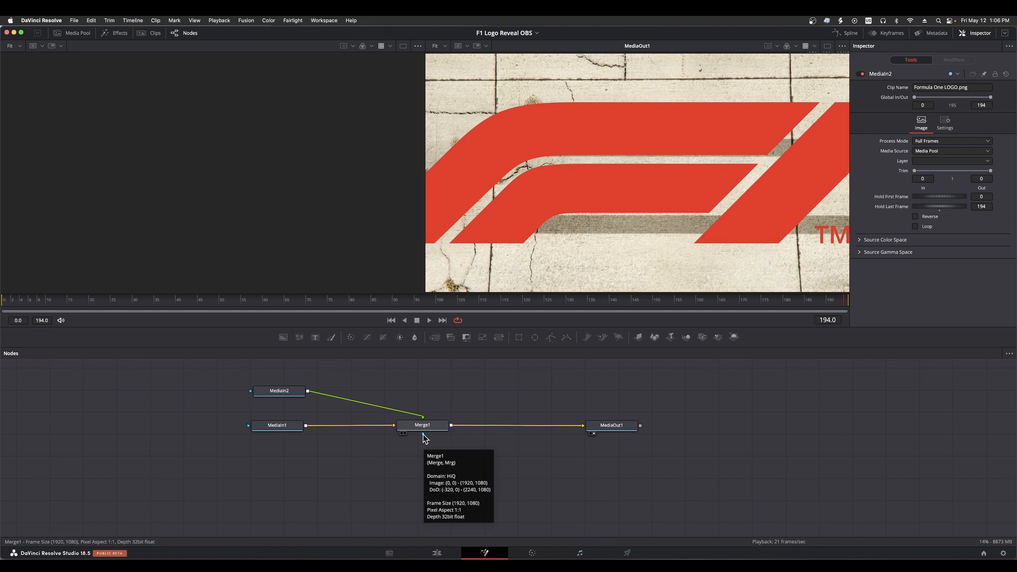
pyautogui.click(278, 394)
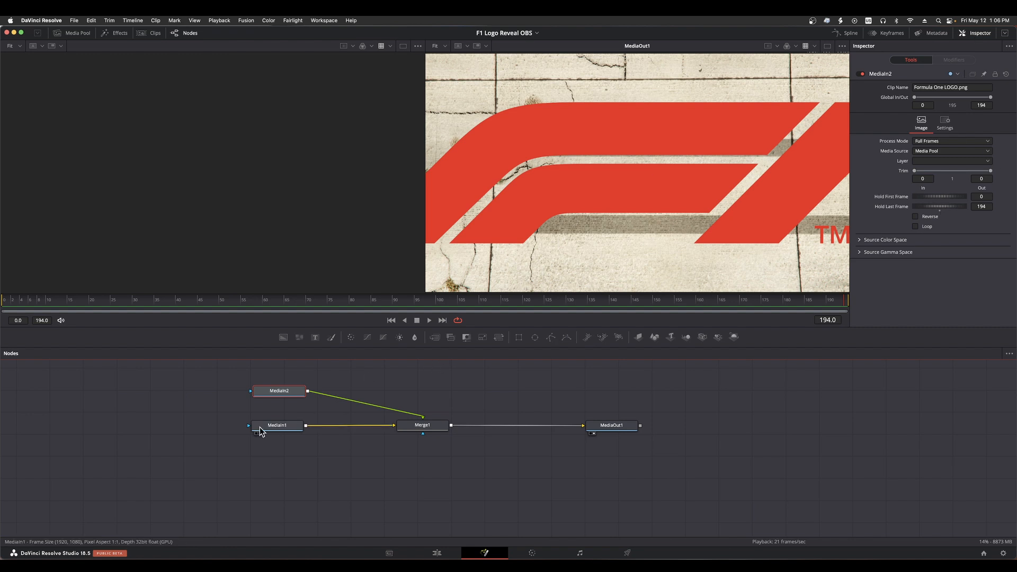
pyautogui.click(278, 427)
pyautogui.click(435, 427)
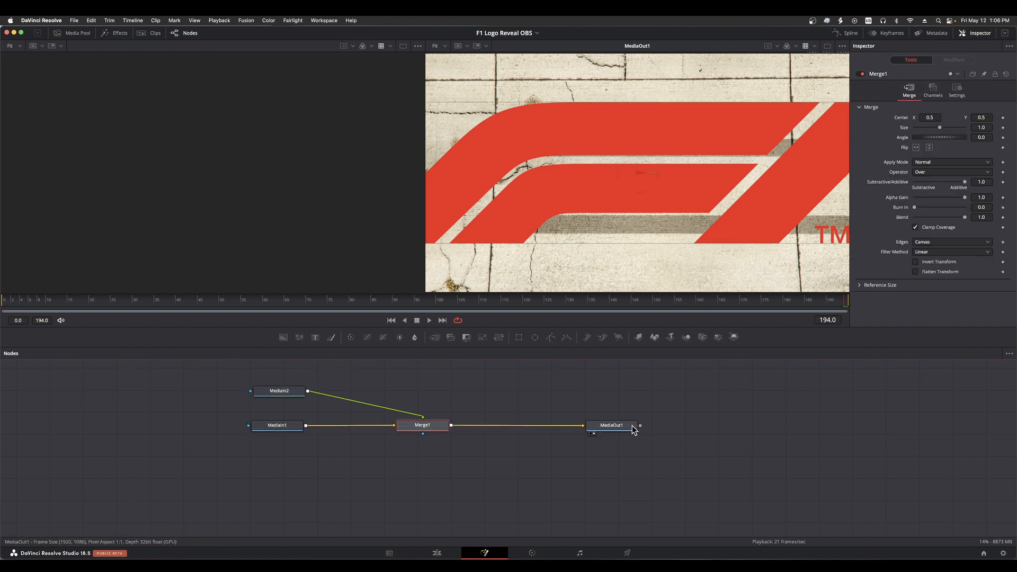
pyautogui.click(619, 425)
# Check the Formula One logo node's own image in the first viewer and clear that viewer
pyautogui.click(269, 397)
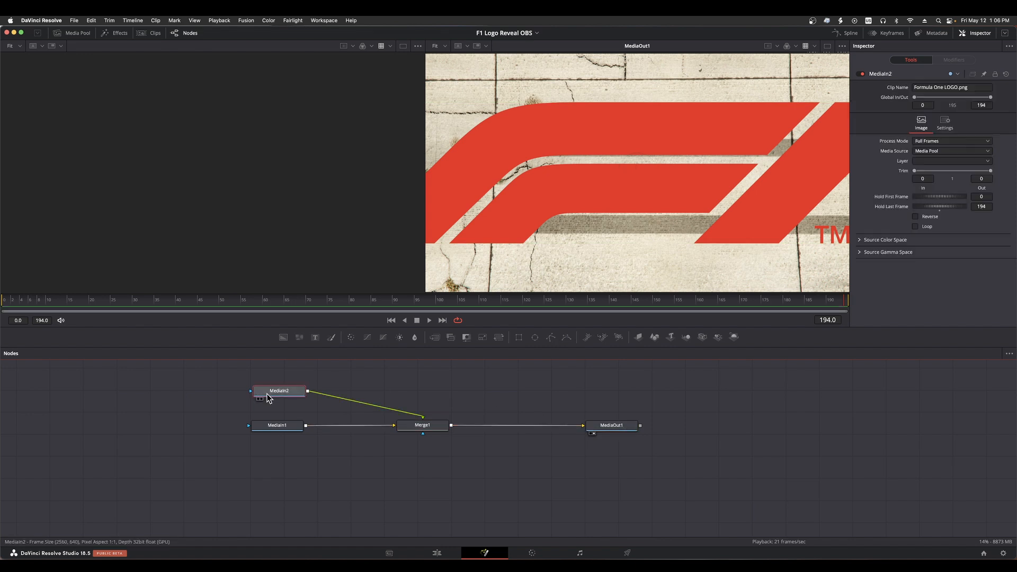
pyautogui.press('1')
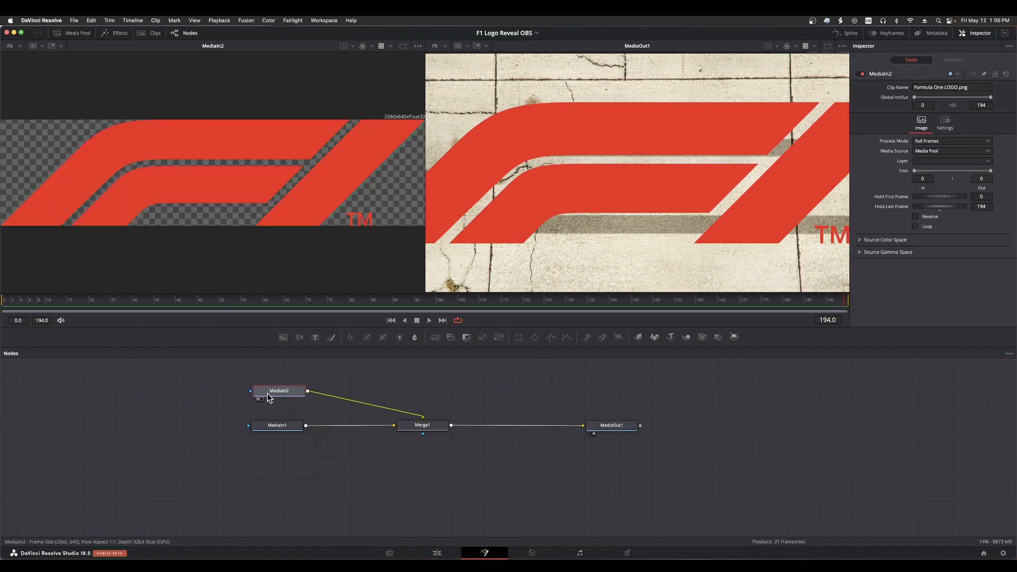
pyautogui.press('1')
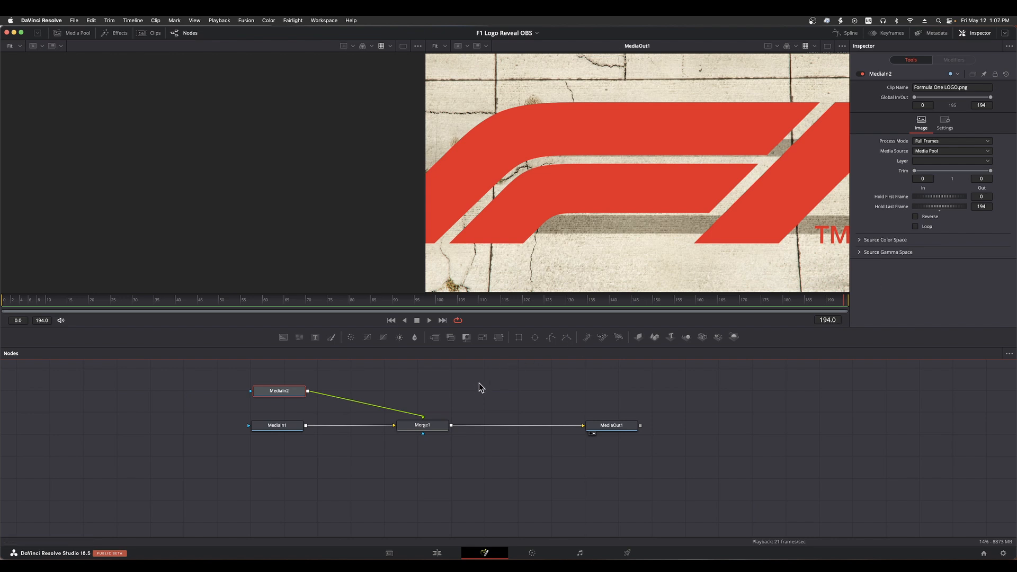
# Try adding an unconnected Transform node above the Merge chain, and undo the addition
pyautogui.click(389, 379)
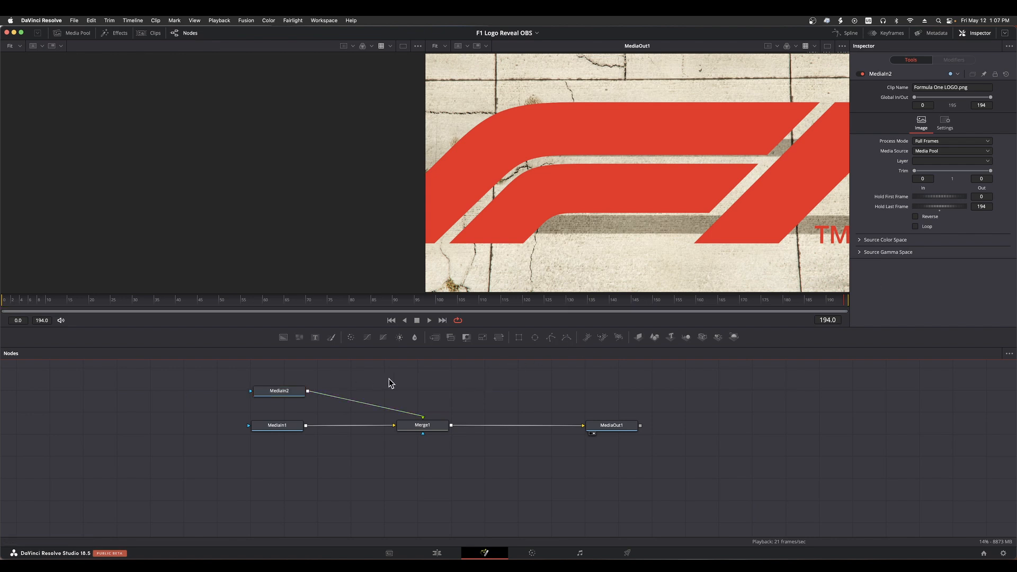
pyautogui.click(501, 336)
pyautogui.moveTo(337, 380); pyautogui.dragTo(452, 388)
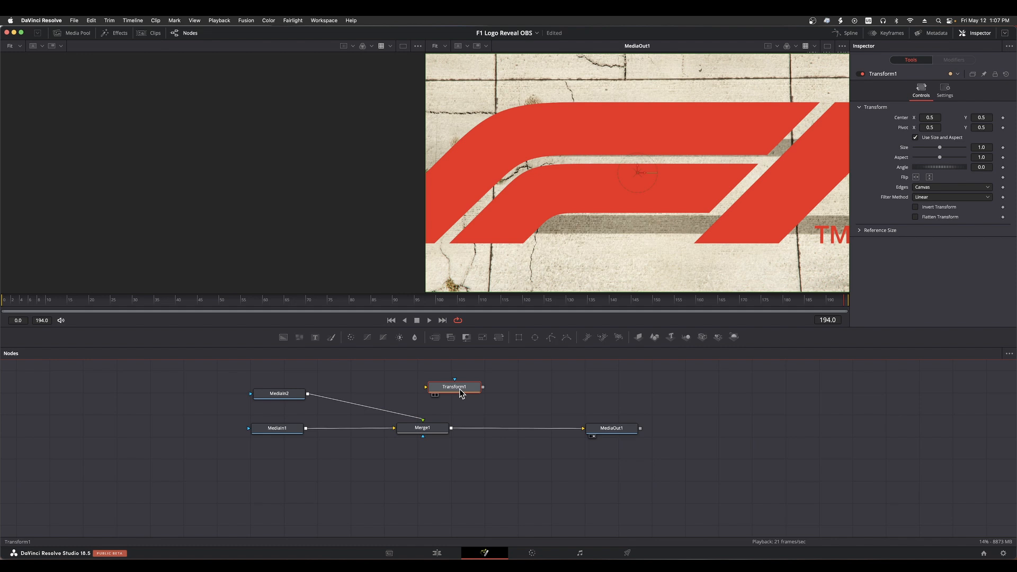
pyautogui.press('super+z')
pyautogui.rightClick(460, 393)
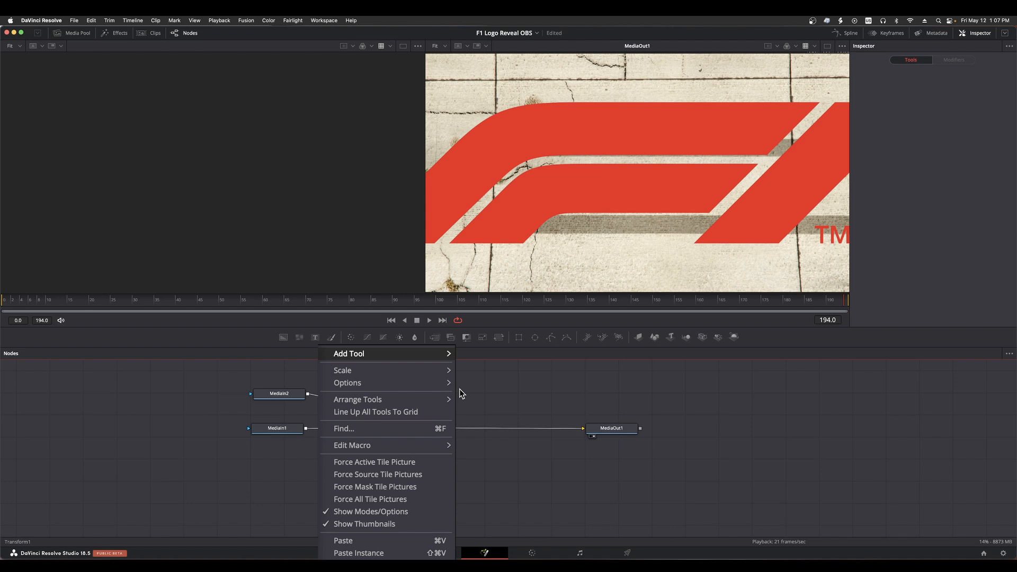
pyautogui.moveTo(390, 354)
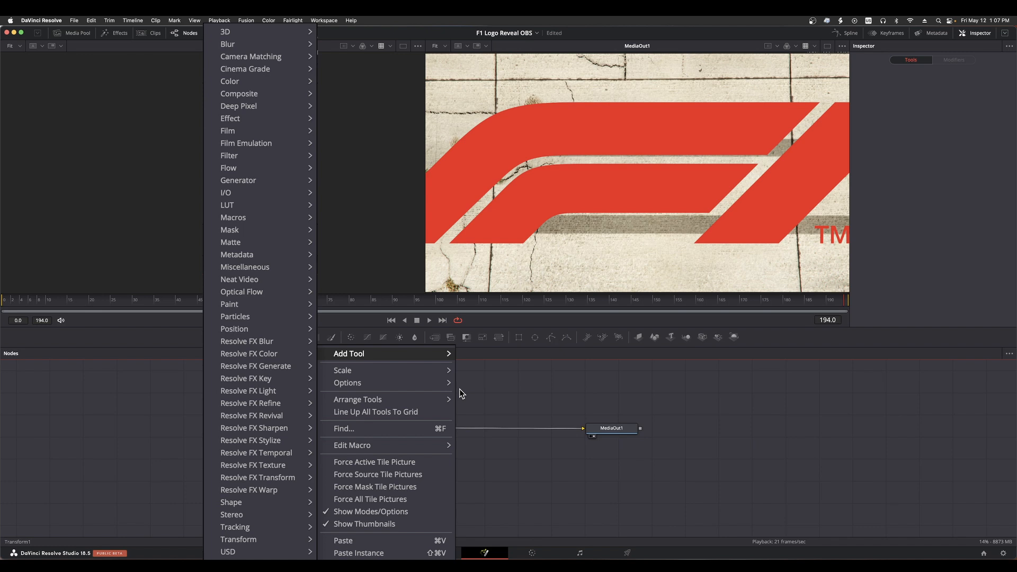
pyautogui.press('Escape')
# Find the Transform (Xf) tool by searching for "trans", and insert it between MediaIn2 and Merge1
pyautogui.hotkey('shift', 'space')
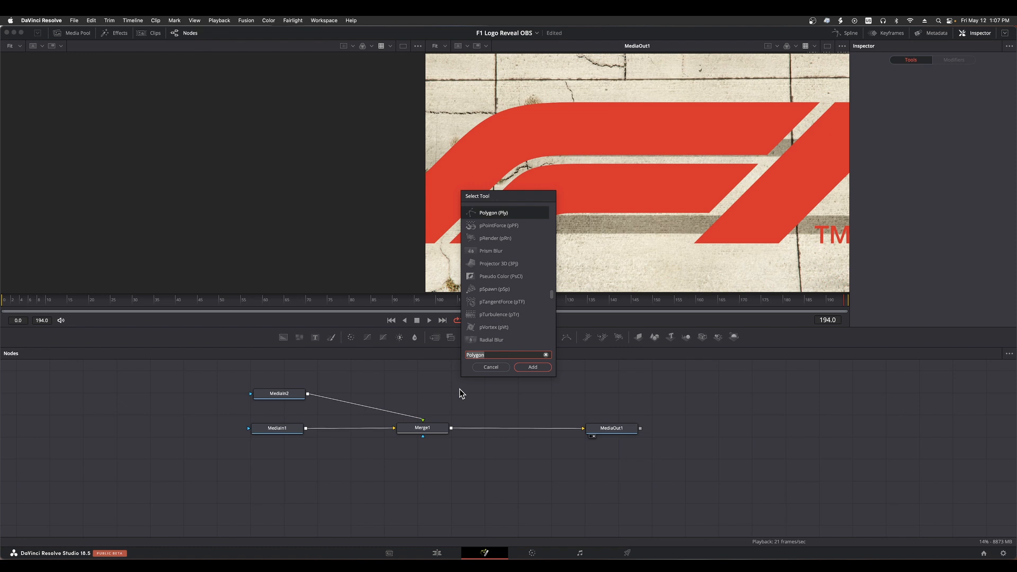
pyautogui.write('trans')
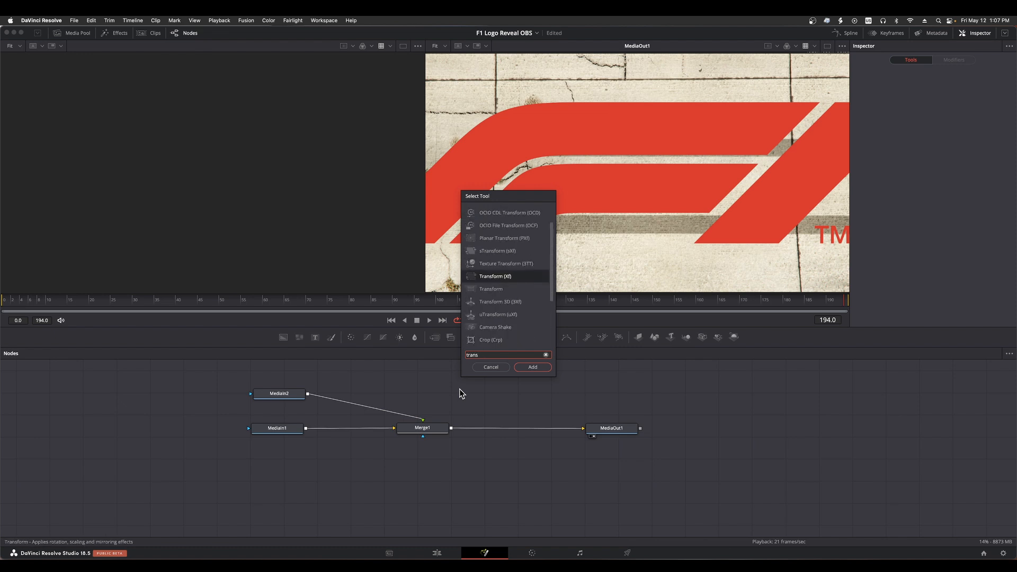
pyautogui.click(474, 276)
pyautogui.doubleClick(475, 277)
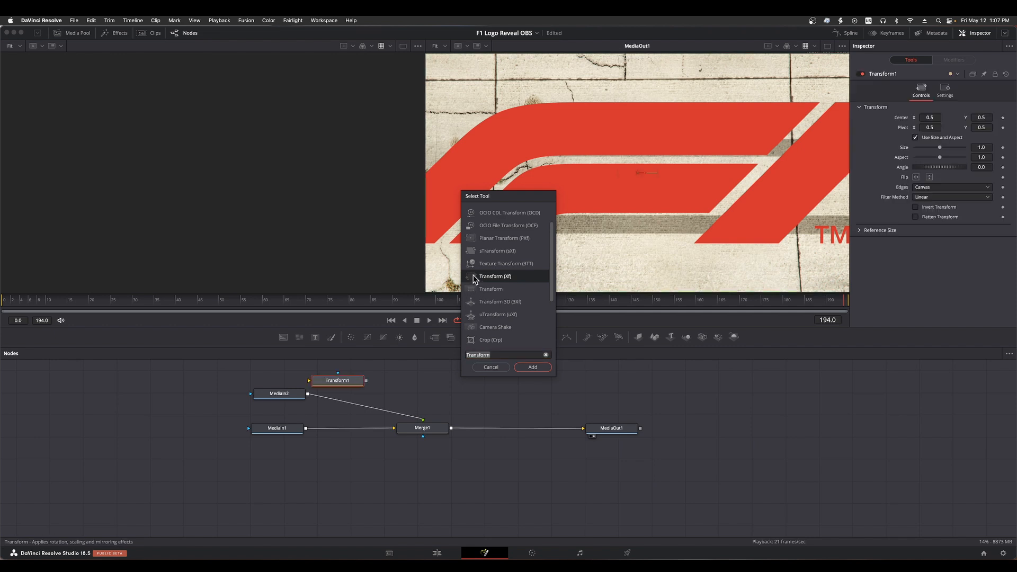
pyautogui.click(489, 366)
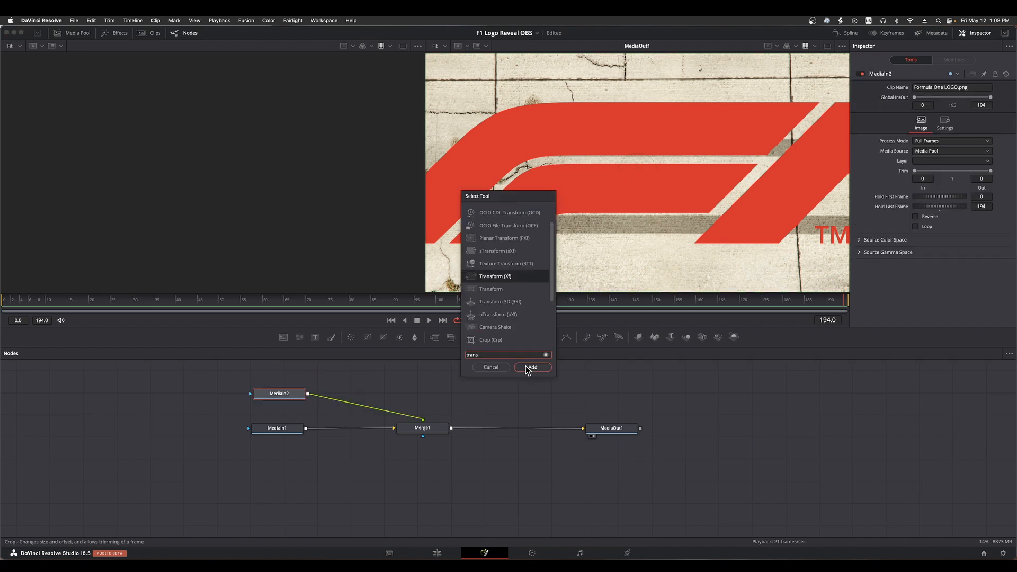
pyautogui.click(526, 366)
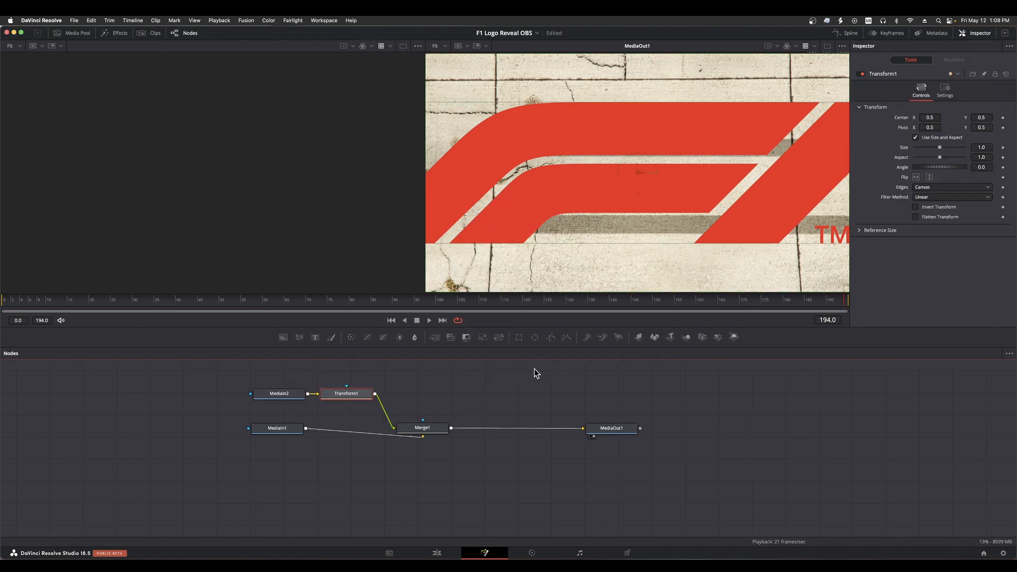
# Rearrange the node graph so Transform1 sits directly above Merge1 in line with MediaIn2, with MediaIn1 feeding straight into Merge1
pyautogui.moveTo(342, 398); pyautogui.dragTo(368, 396)
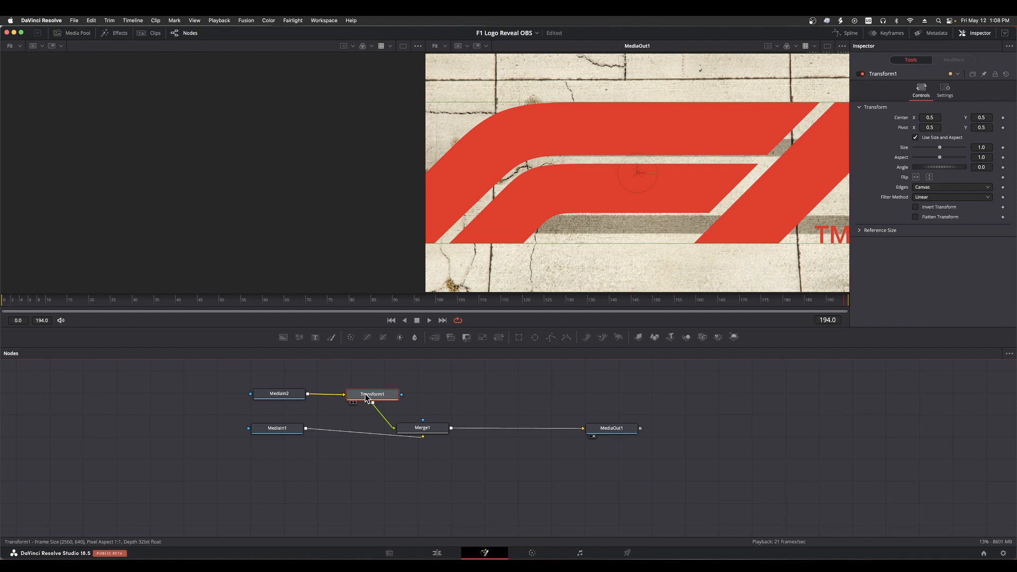
pyautogui.click(288, 395)
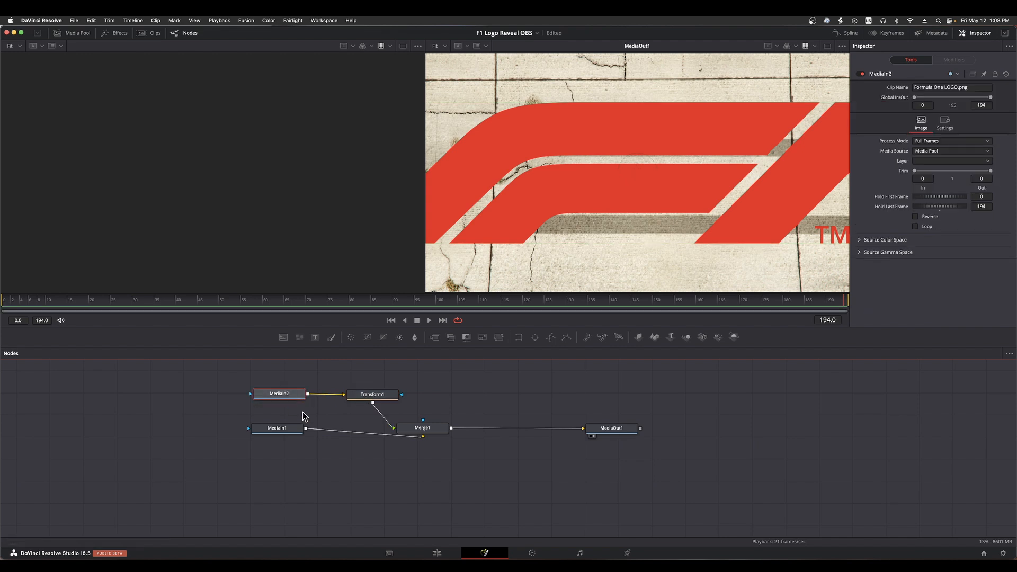
pyautogui.click(430, 432)
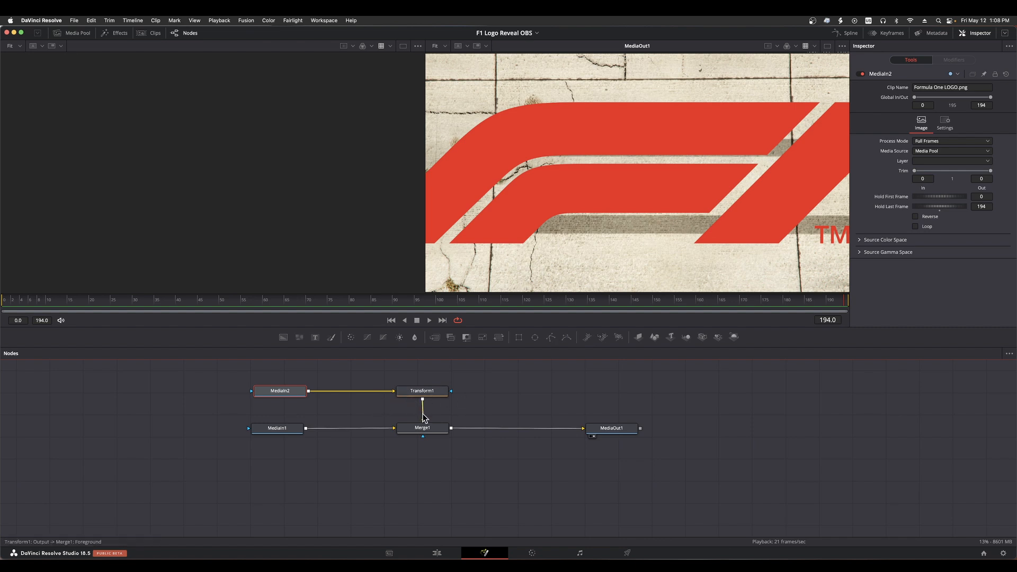
# Disconnect Transform1 from Merge1 and reconnect its output to Merge1's Foreground input
pyautogui.moveTo(422, 413); pyautogui.dragTo(427, 406)
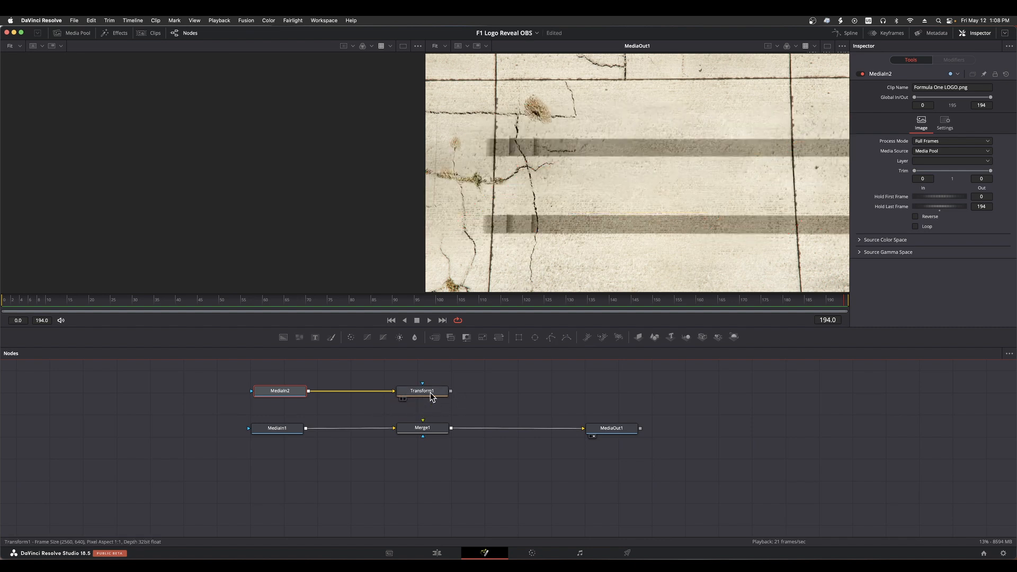
pyautogui.moveTo(452, 394); pyautogui.dragTo(423, 428)
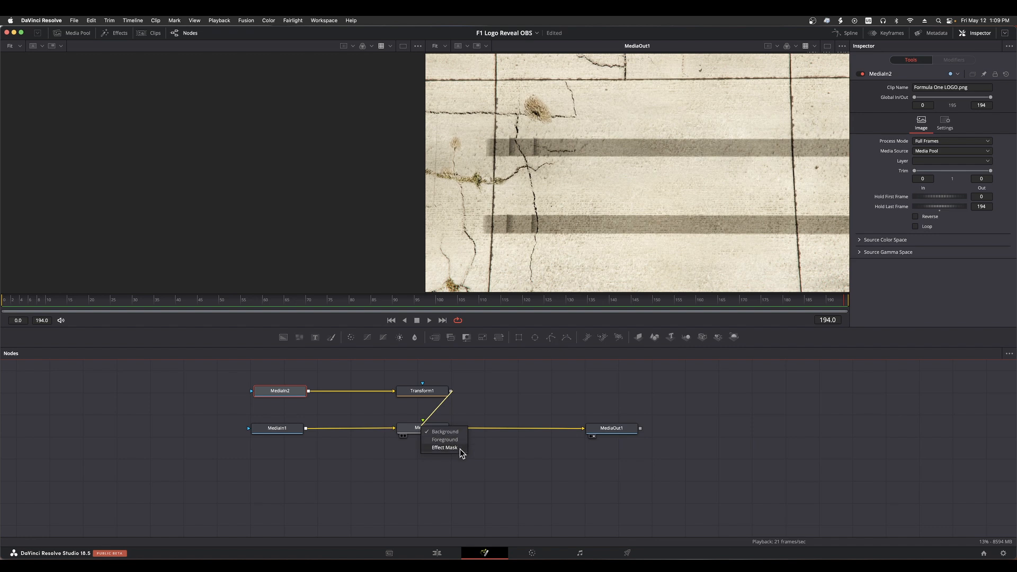
pyautogui.click(444, 440)
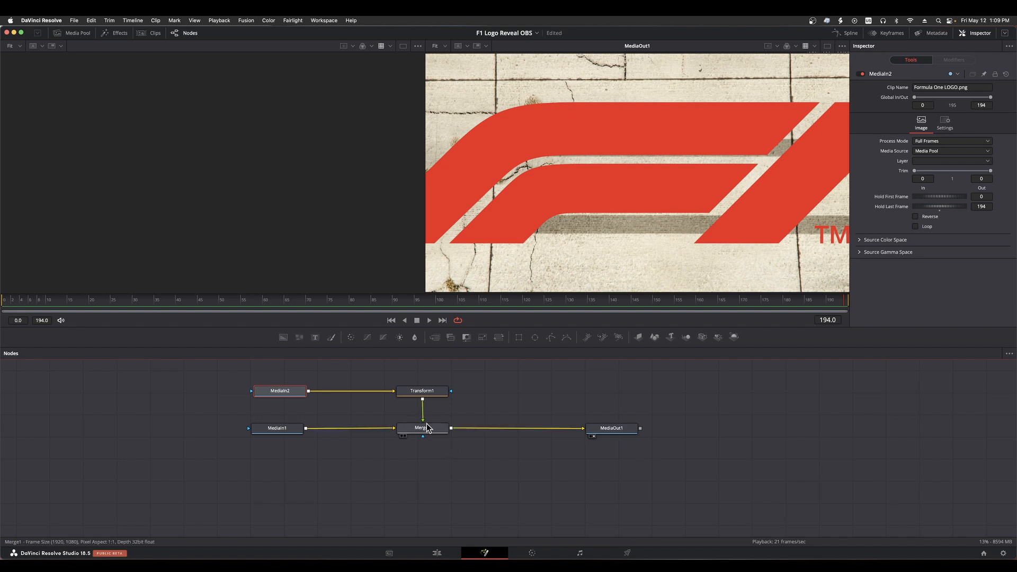
# Set Transform1's size to 0.404 and its center to X 0.56, Y 0.409, and scrub the footage to frame 137
pyautogui.click(431, 394)
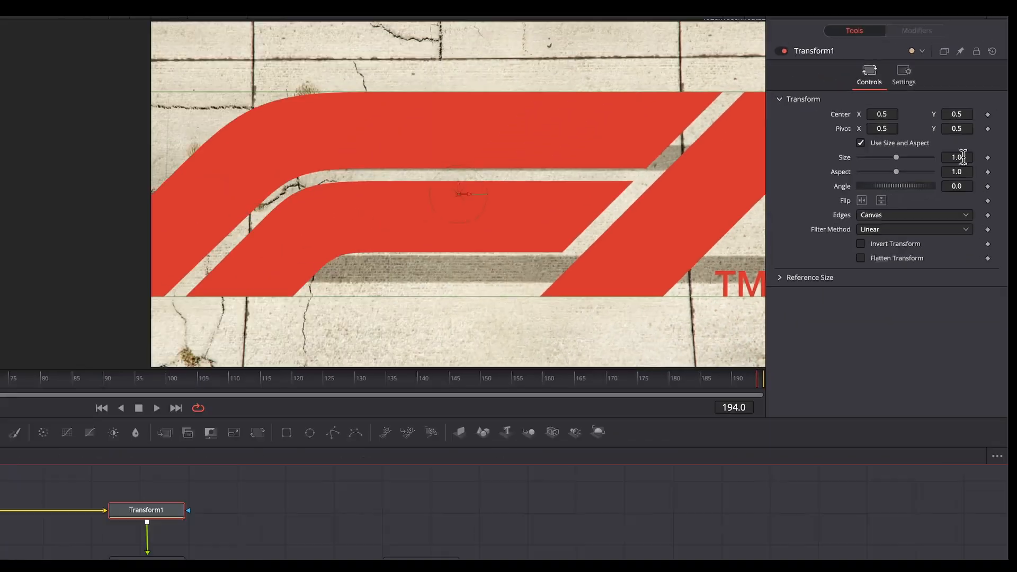
pyautogui.moveTo(877, 198); pyautogui.dragTo(784, 198)
pyautogui.moveTo(982, 147); pyautogui.dragTo(926, 147)
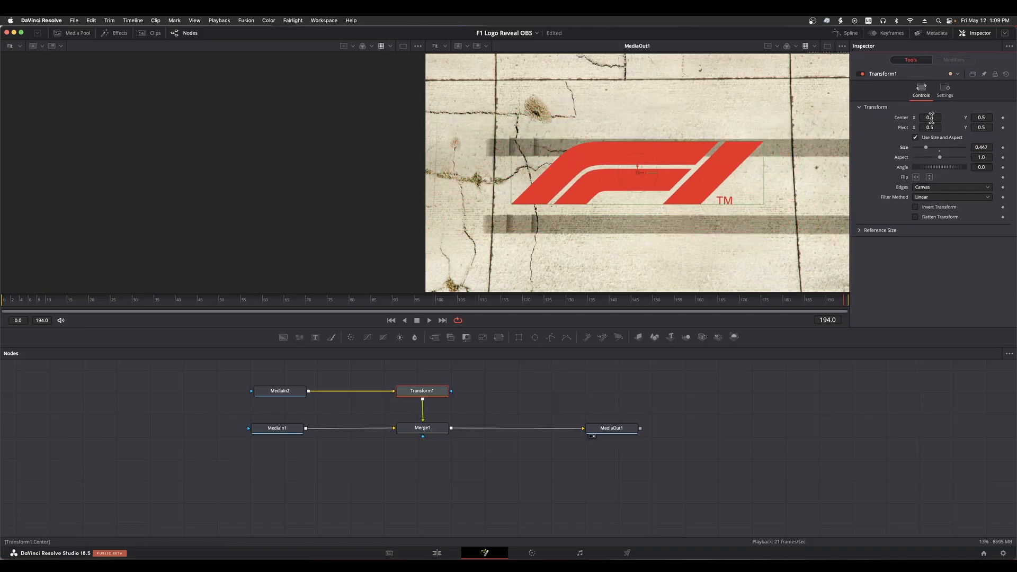
pyautogui.moveTo(984, 117); pyautogui.dragTo(933, 117)
pyautogui.moveTo(982, 147); pyautogui.dragTo(959, 148)
pyautogui.moveTo(981, 117); pyautogui.dragTo(942, 117)
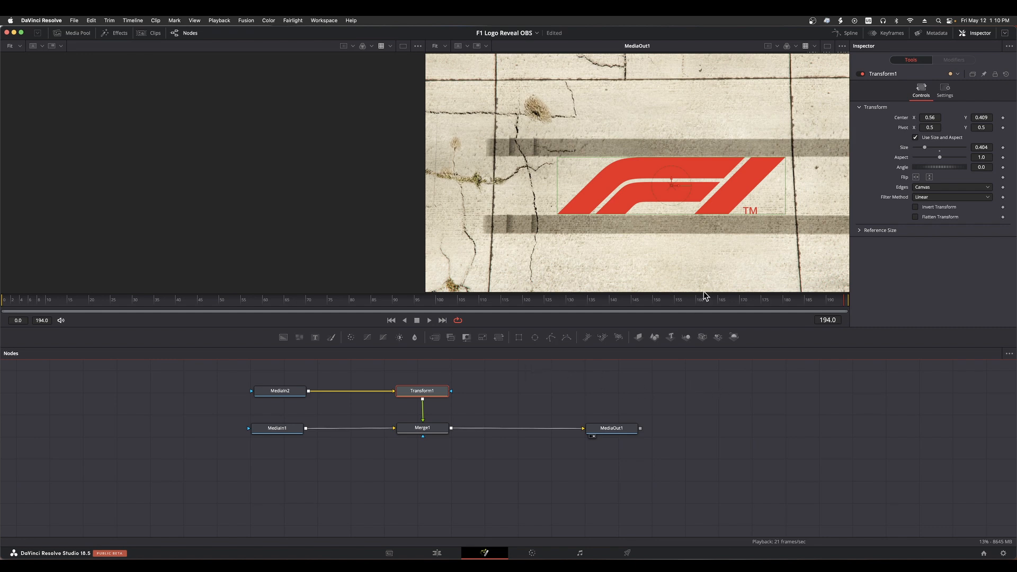
pyautogui.click(329, 301)
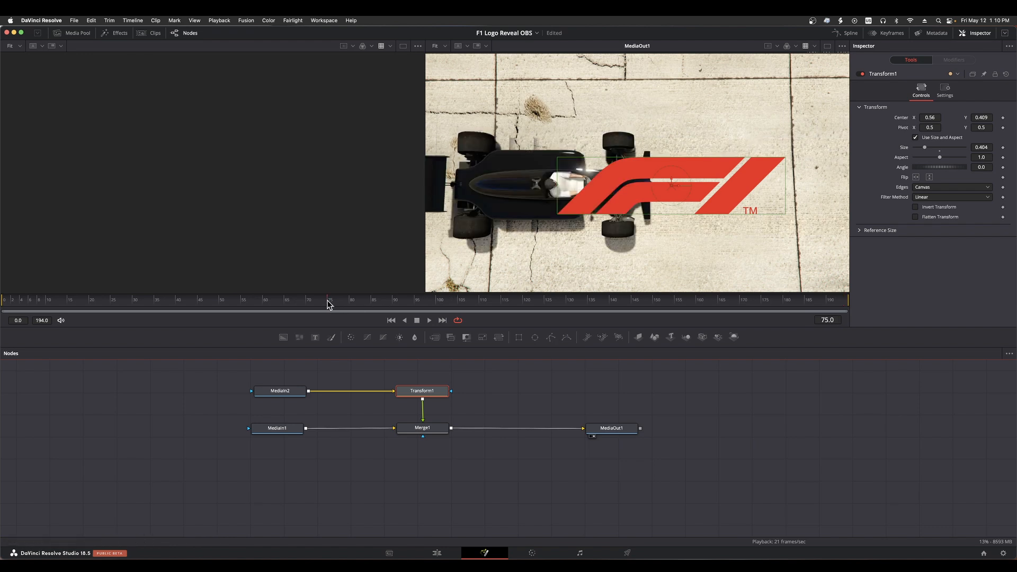
pyautogui.moveTo(329, 301); pyautogui.dragTo(640, 303)
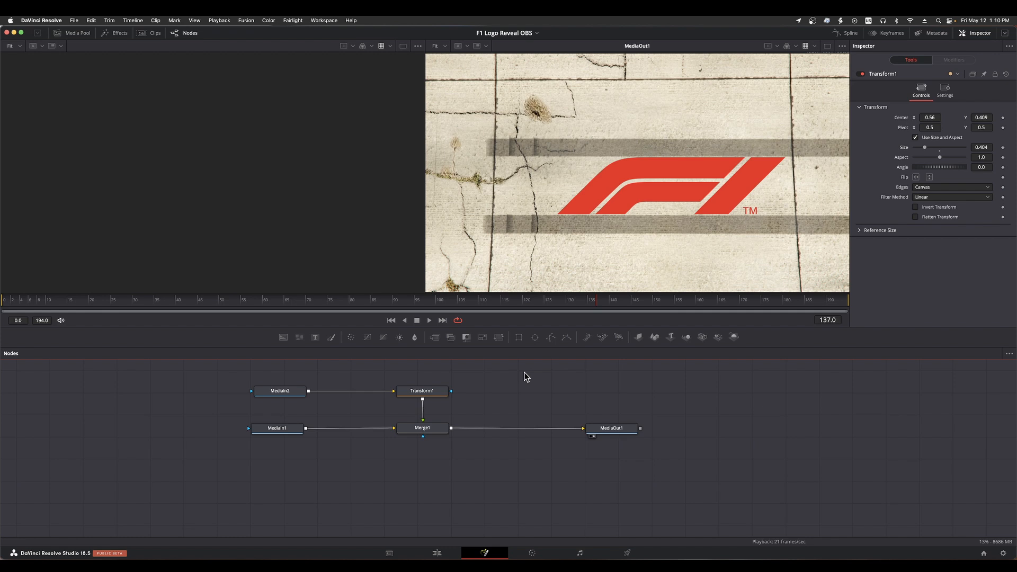
# Select Merge1 and search the tool finder for the Polygon tool, closing the finder without adding a node
pyautogui.click(423, 438)
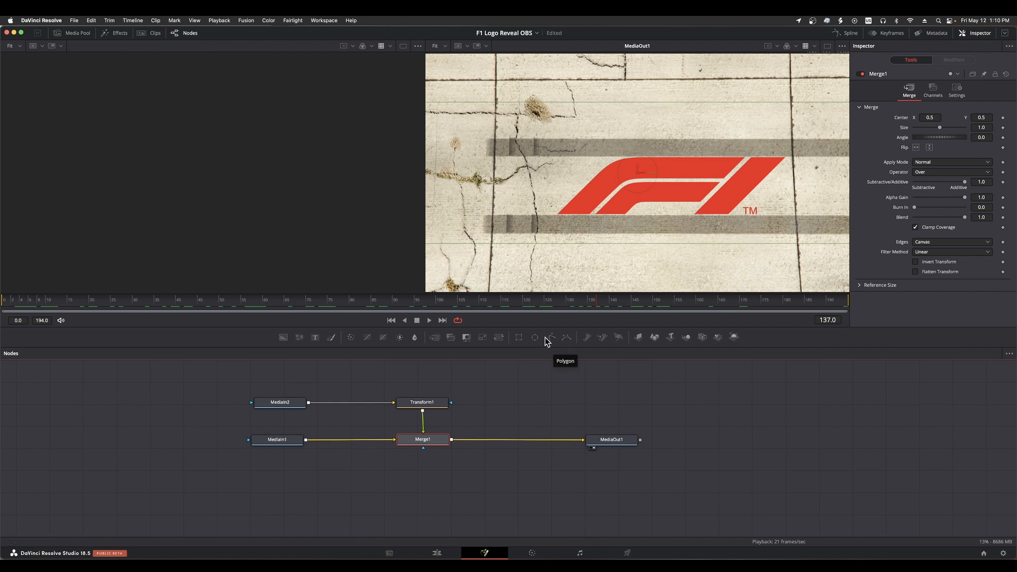
pyautogui.hotkey('shift', 'space')
pyautogui.write('trans')
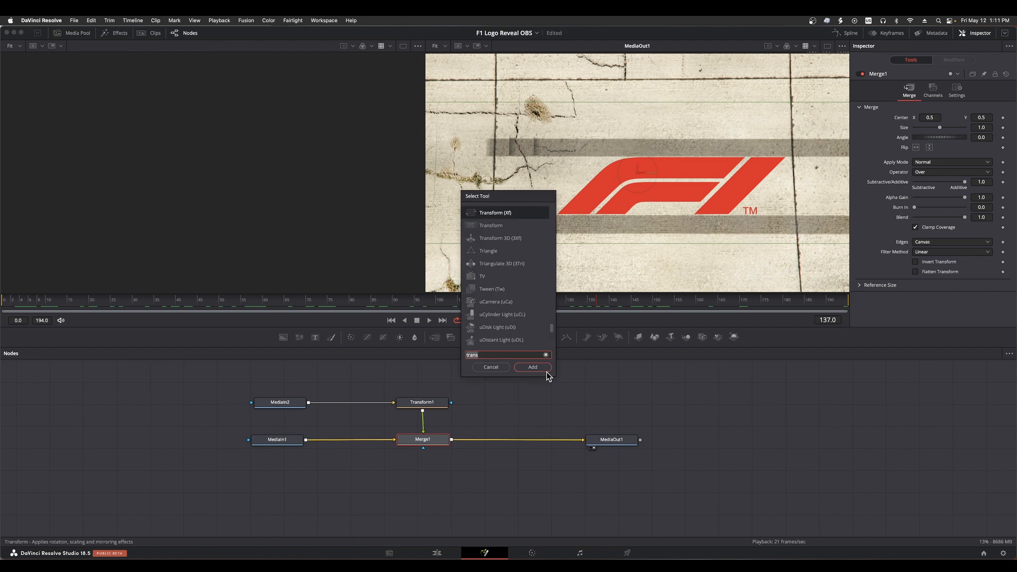
pyautogui.press('BackSpace')
pyautogui.press('BackSpace')
pyautogui.press('BackSpace')
pyautogui.press('BackSpace')
pyautogui.press('BackSpace')
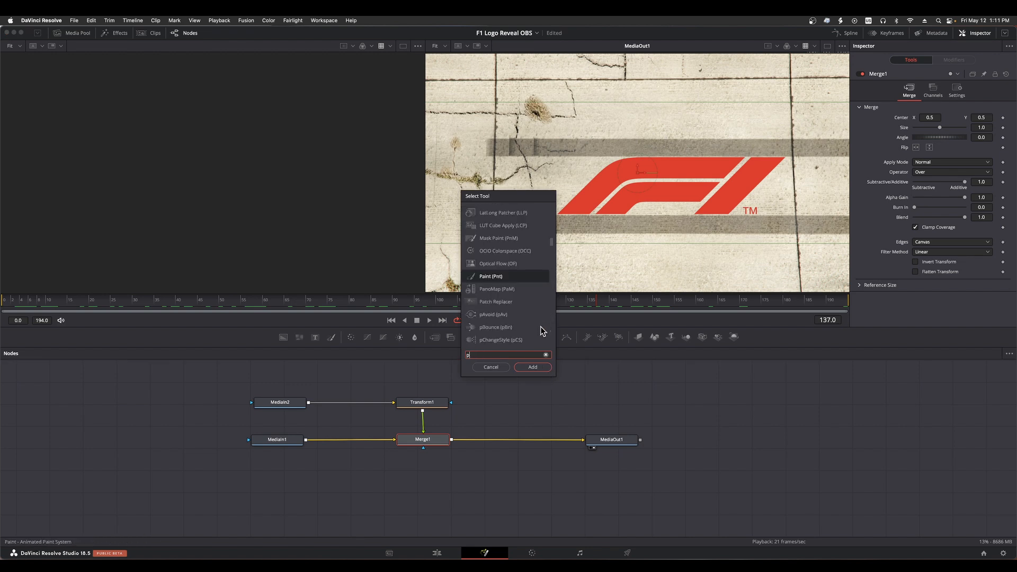
pyautogui.write('poly')
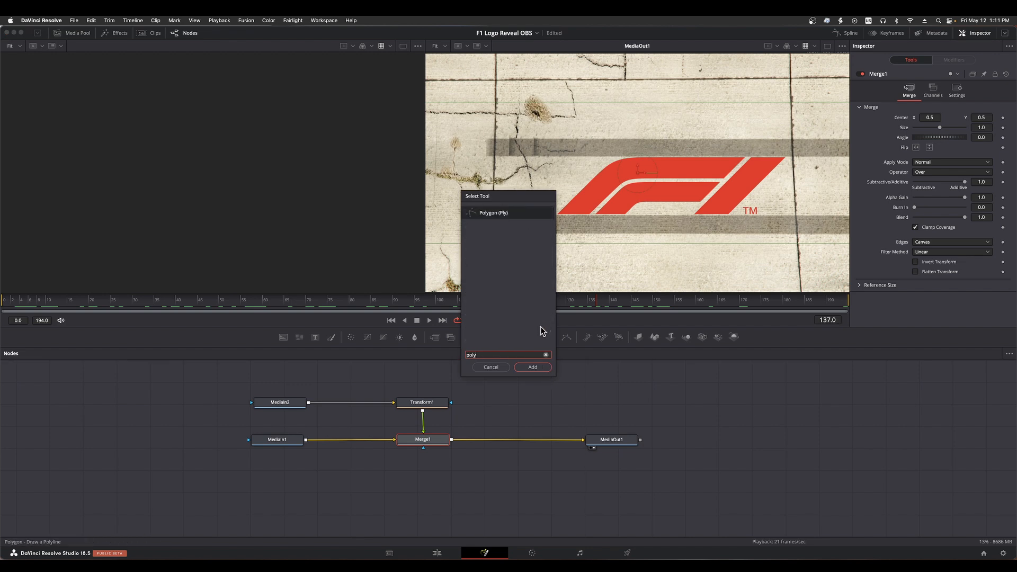
pyautogui.click(493, 368)
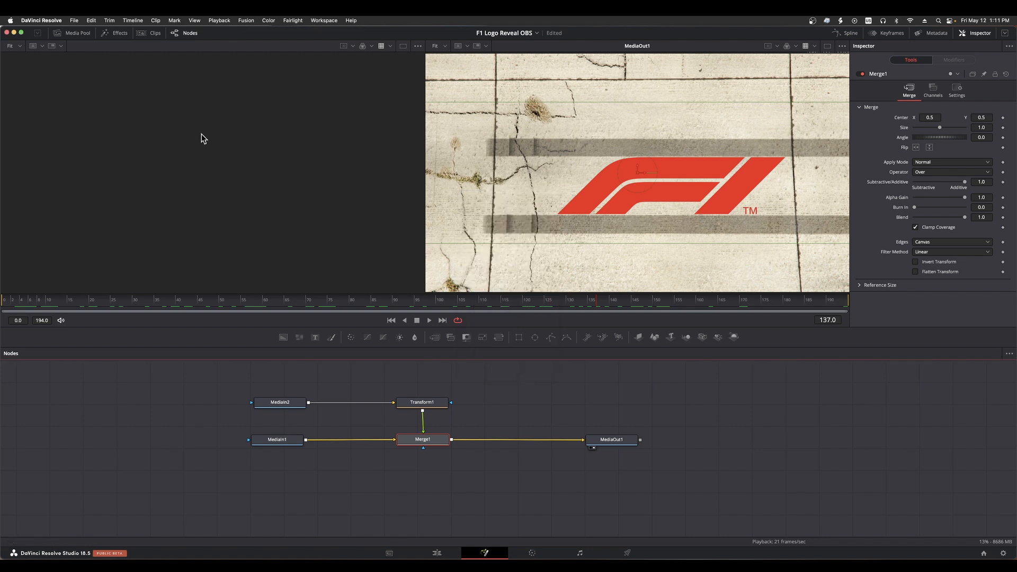
# Find Polygon in the effects library with "poly", add it as Merge1's mask, and place it below Merge1 with Transform1 aligned above
pyautogui.click(112, 33)
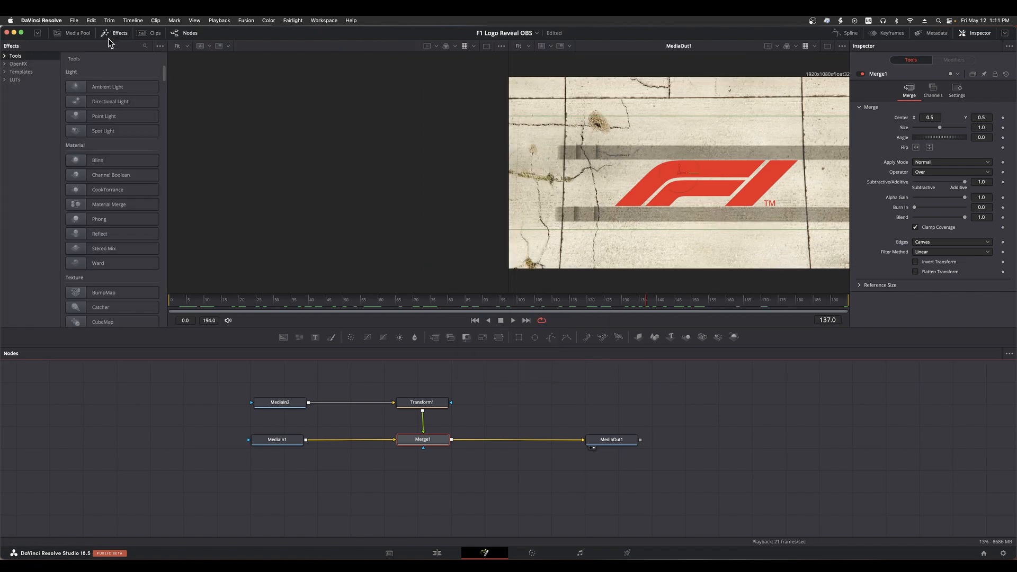
pyautogui.click(143, 43)
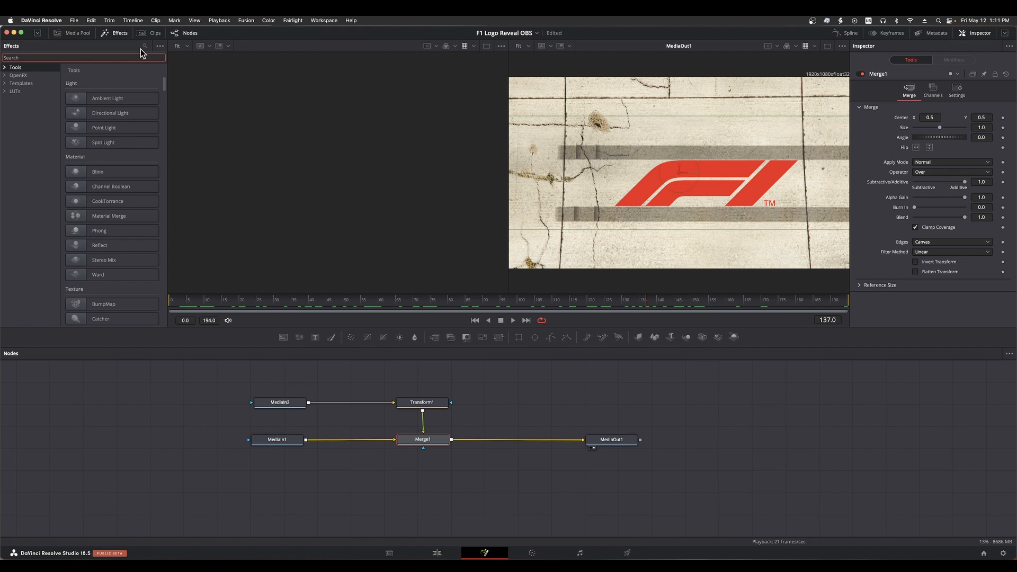
pyautogui.write('poly')
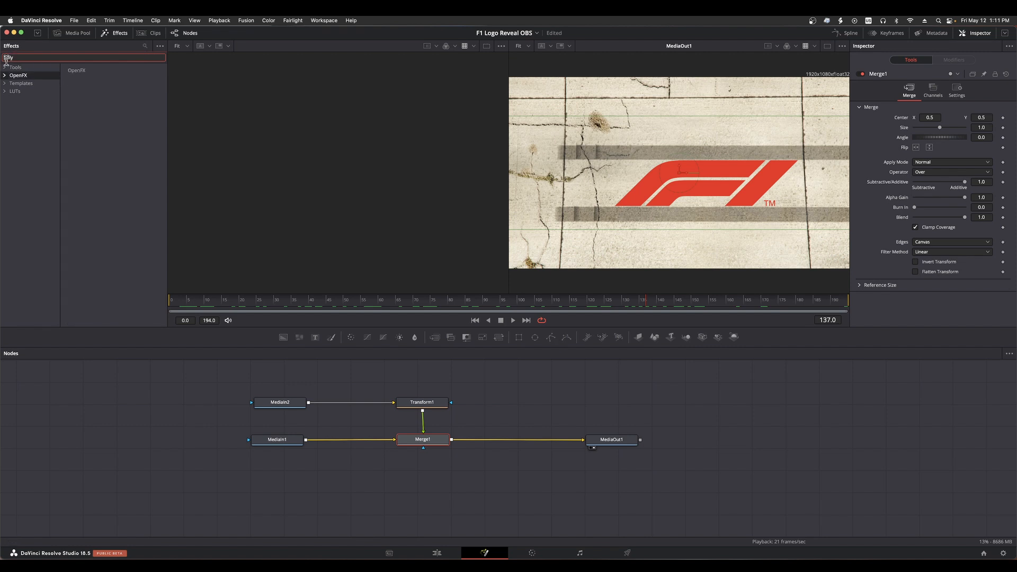
pyautogui.click(15, 67)
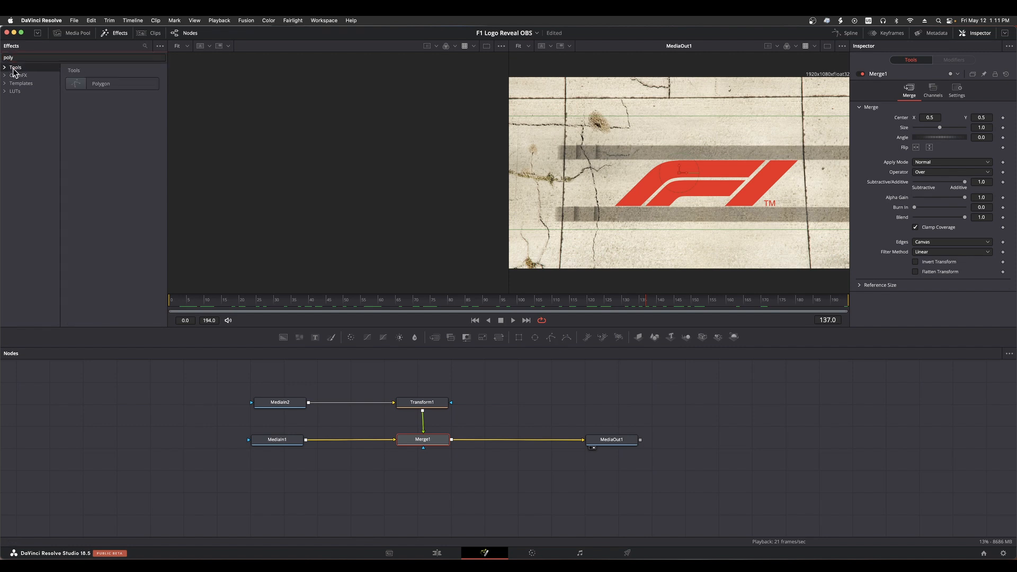
pyautogui.doubleClick(74, 87)
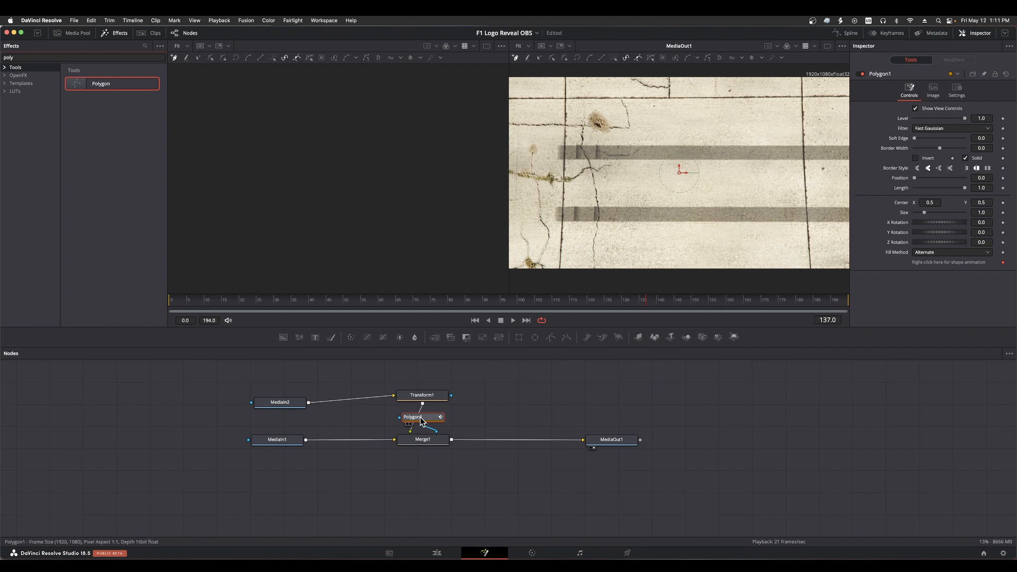
pyautogui.moveTo(420, 421); pyautogui.dragTo(420, 478)
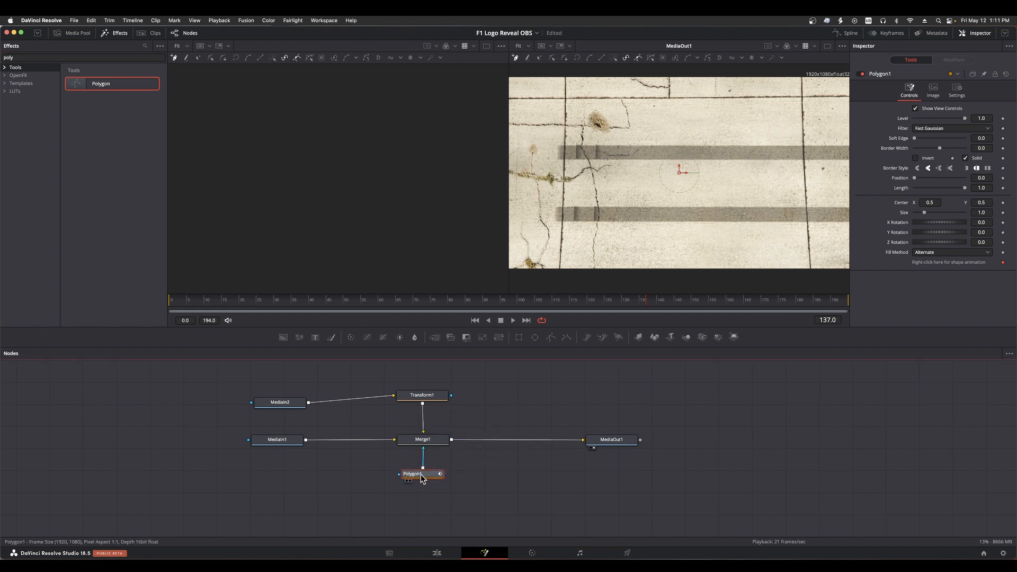
pyautogui.moveTo(432, 395); pyautogui.dragTo(433, 401)
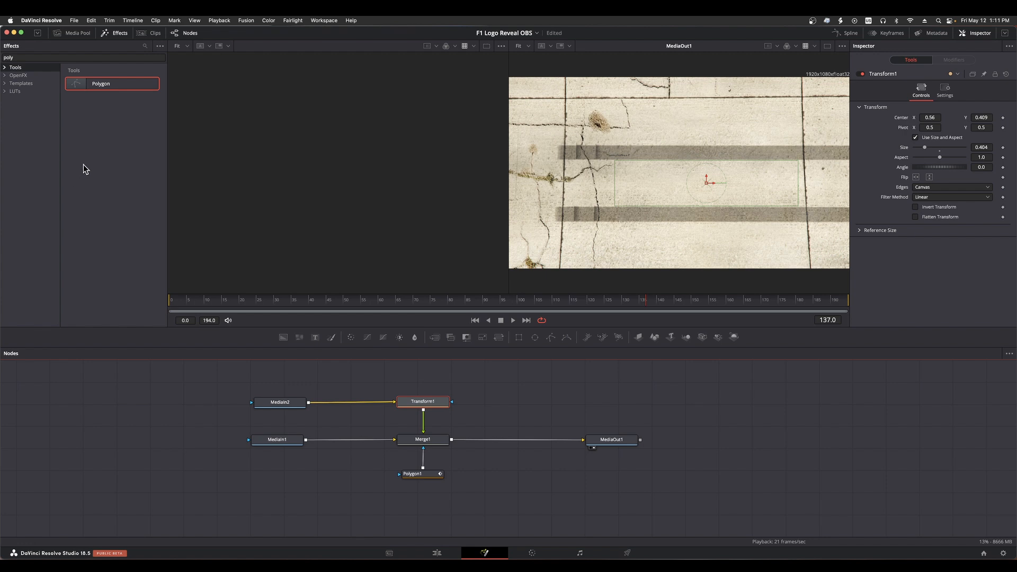
# Expand the library's tool categories, clear the search text, and browse the full list of Fusion tools
pyautogui.click(5, 68)
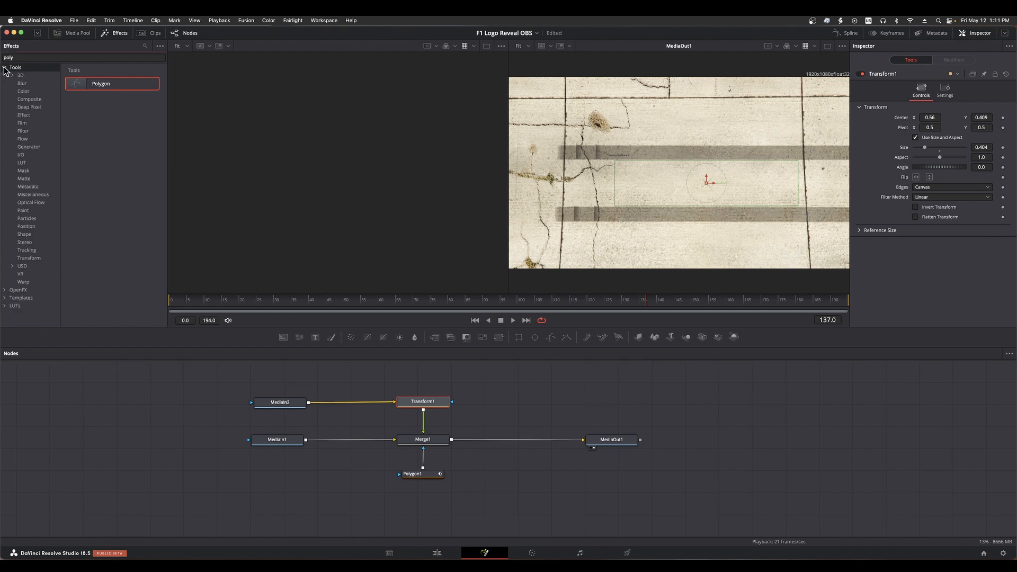
pyautogui.click(62, 57)
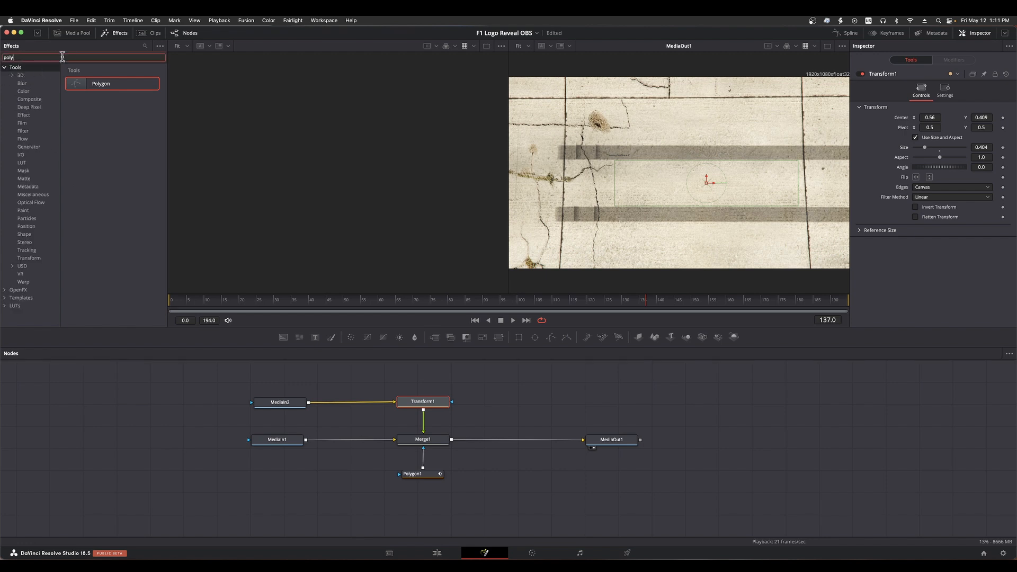
pyautogui.press('BackSpace')
pyautogui.press('BackSpace')
pyautogui.press('BackSpace')
pyautogui.press('BackSpace')
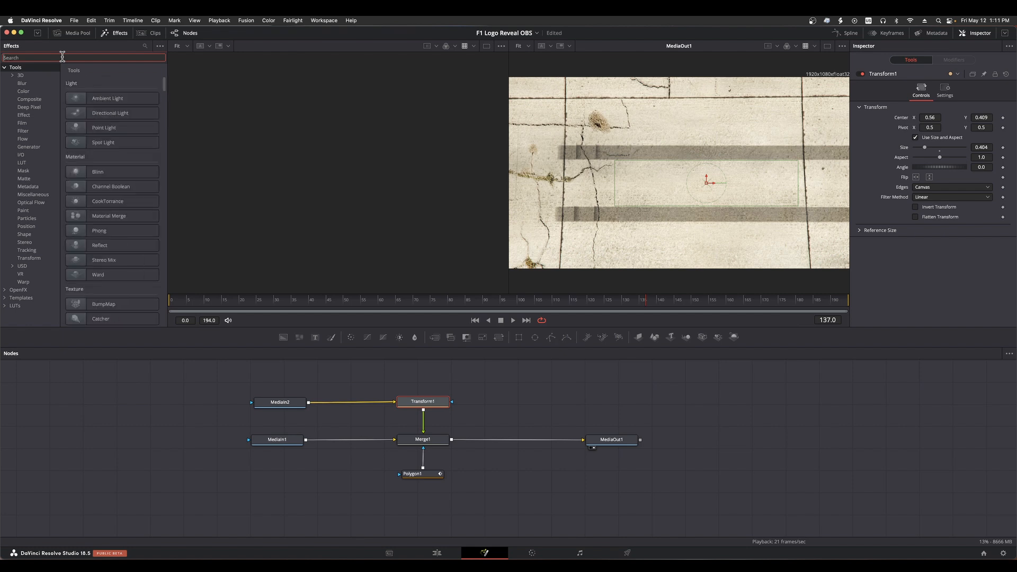
pyautogui.scroll(-5, 106, 230)
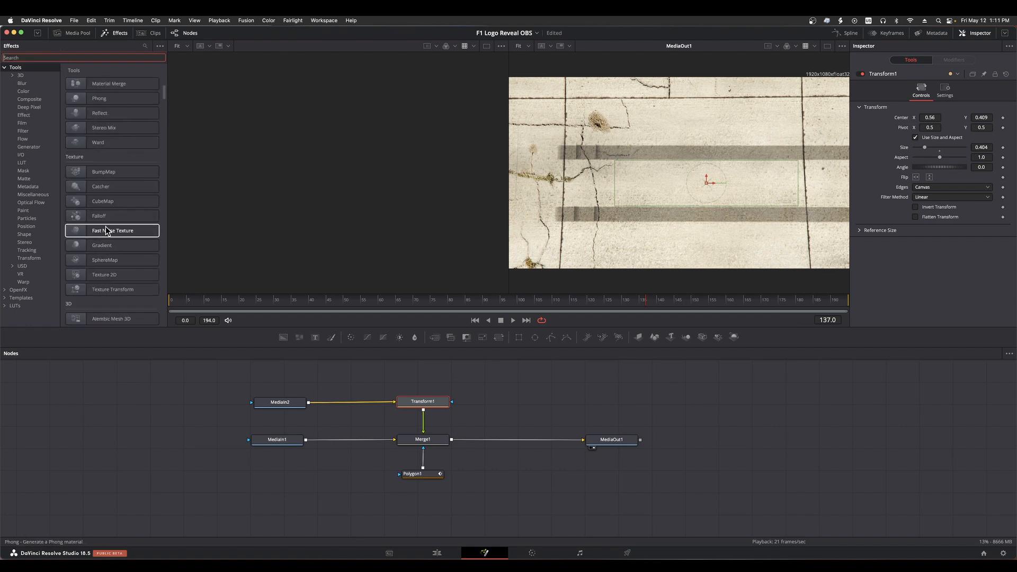
pyautogui.scroll(-15, 106, 230)
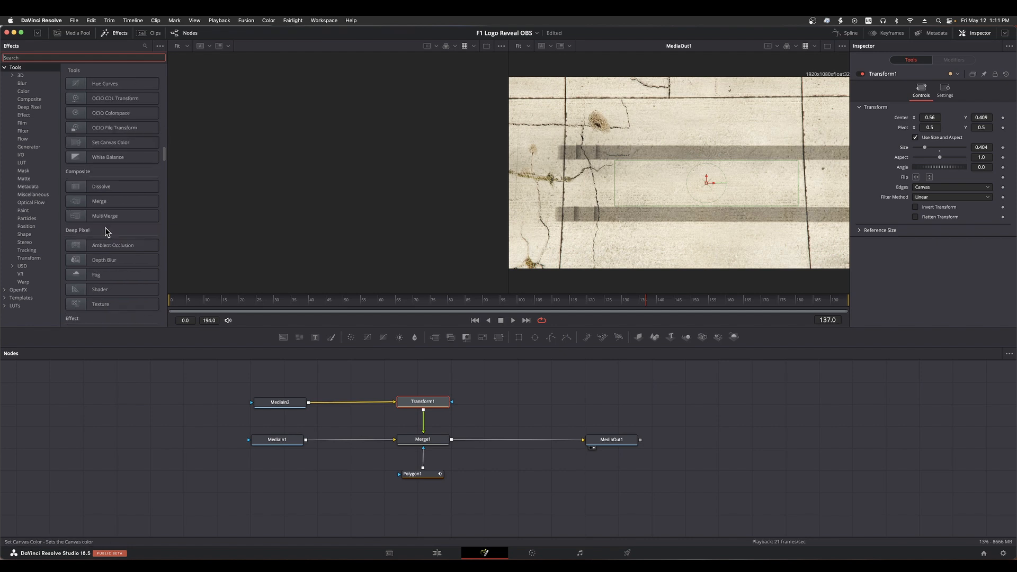
pyautogui.scroll(-20, 105, 228)
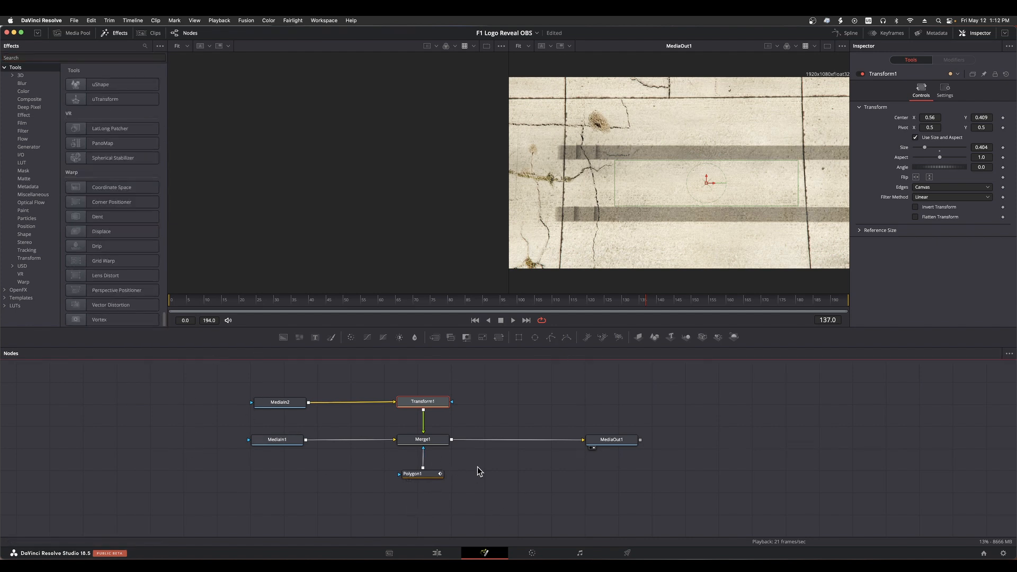
# Inspect the Polygon1 node's settings and its Effect Mask connection to Merge1, and clear the node selection
pyautogui.moveTo(426, 480); pyautogui.dragTo(428, 483)
pyautogui.click(428, 483)
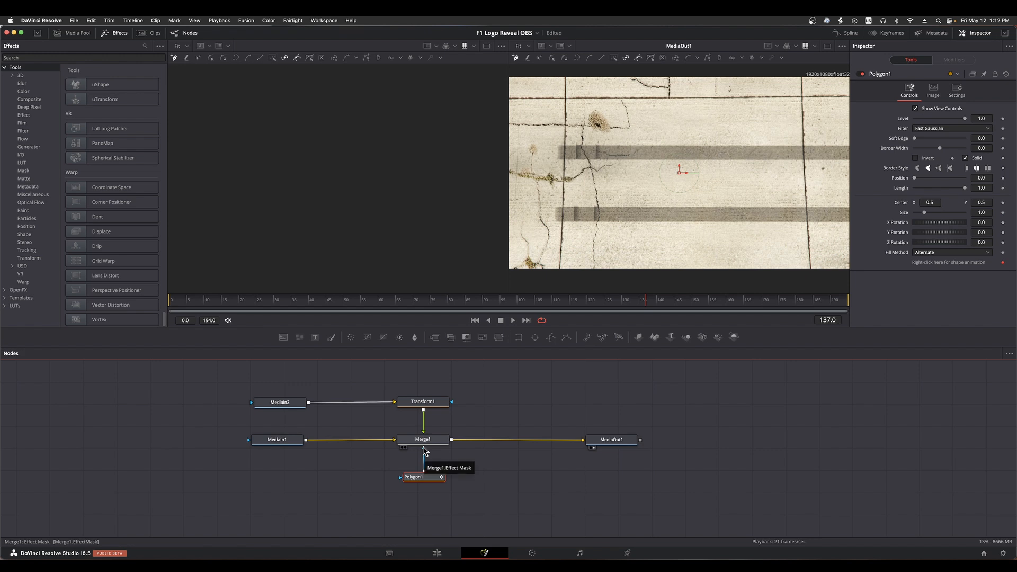
pyautogui.click(453, 465)
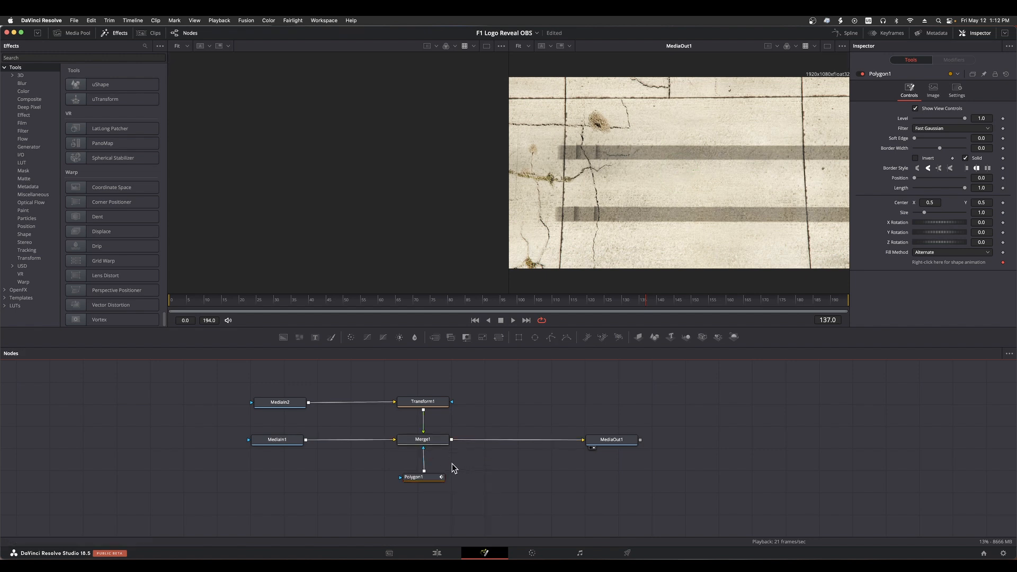
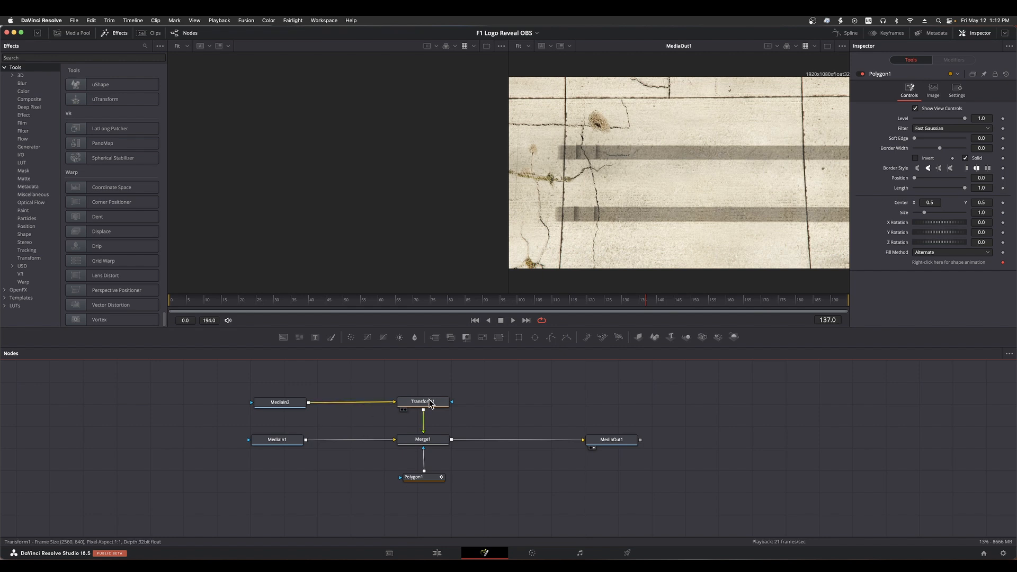
# Inspect the Merge1 and Polygon1 nodes, and scrub through the car footage to check where the logo shows
pyautogui.click(432, 442)
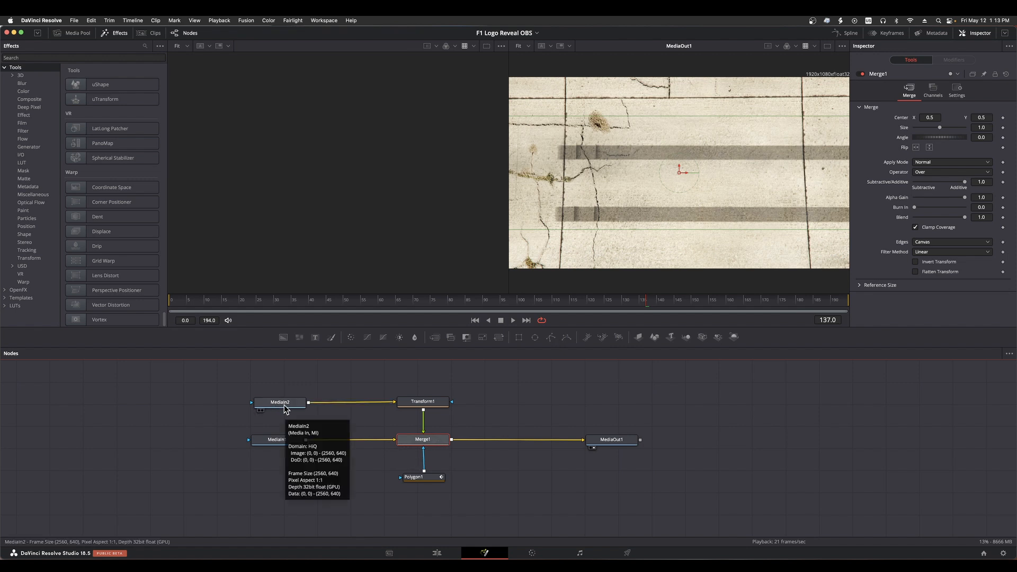
pyautogui.moveTo(281, 446)
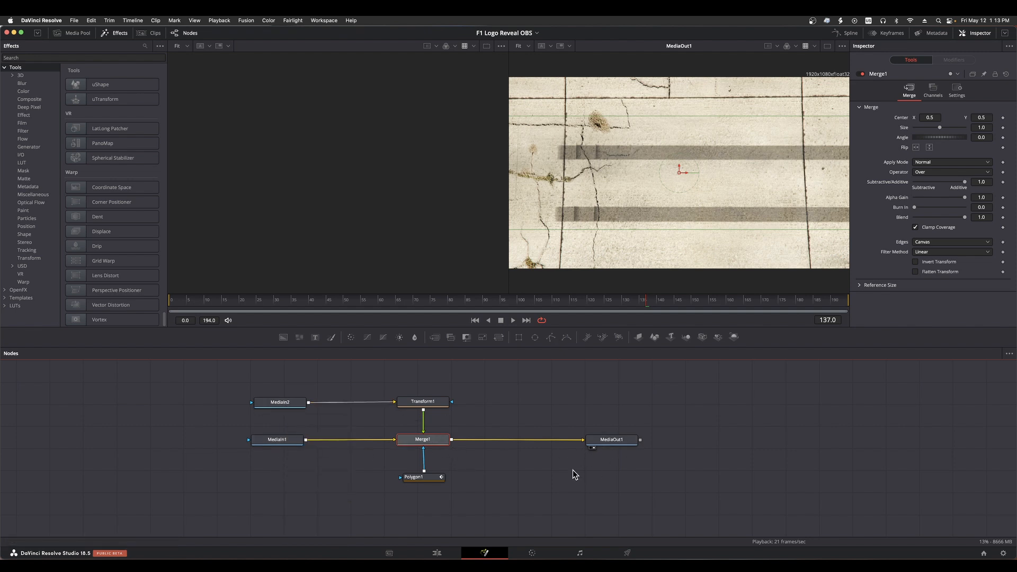
pyautogui.click(419, 478)
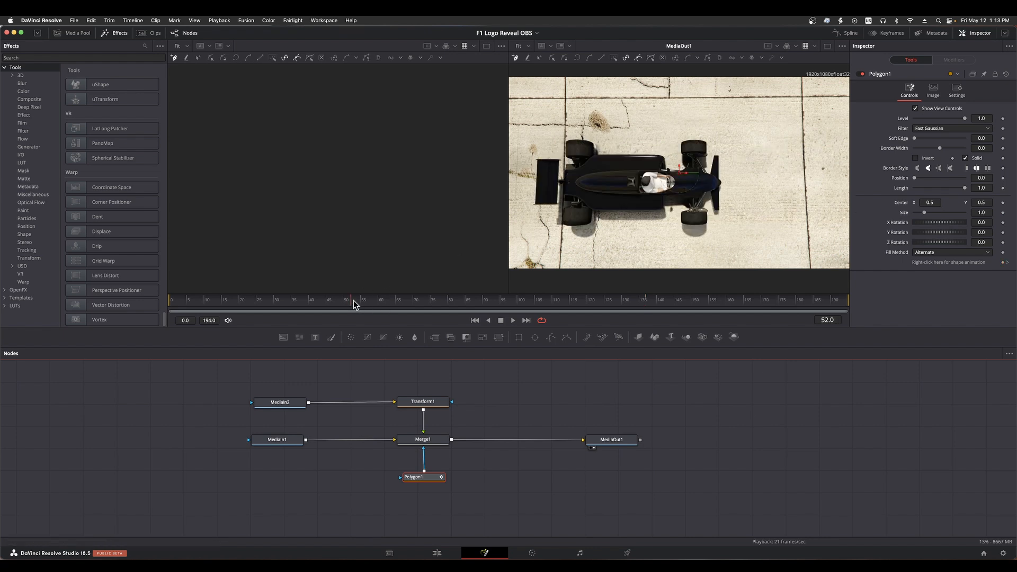
pyautogui.moveTo(353, 300); pyautogui.dragTo(473, 305)
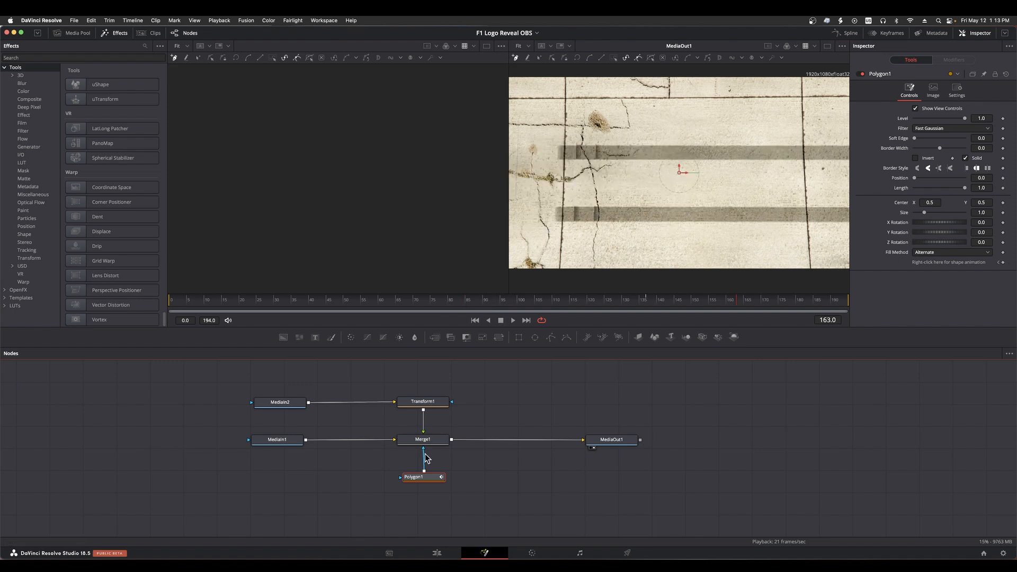
# Disconnect Polygon1 from Merge1 to compare the composite without the mask, and reconnect it to Merge1's effect mask input
pyautogui.click(424, 454)
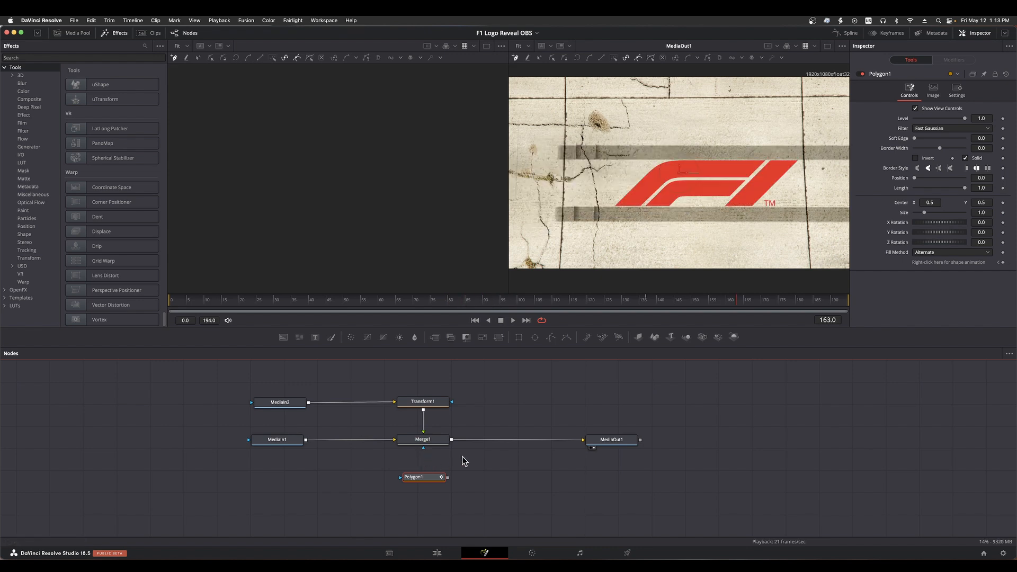
pyautogui.click(452, 479)
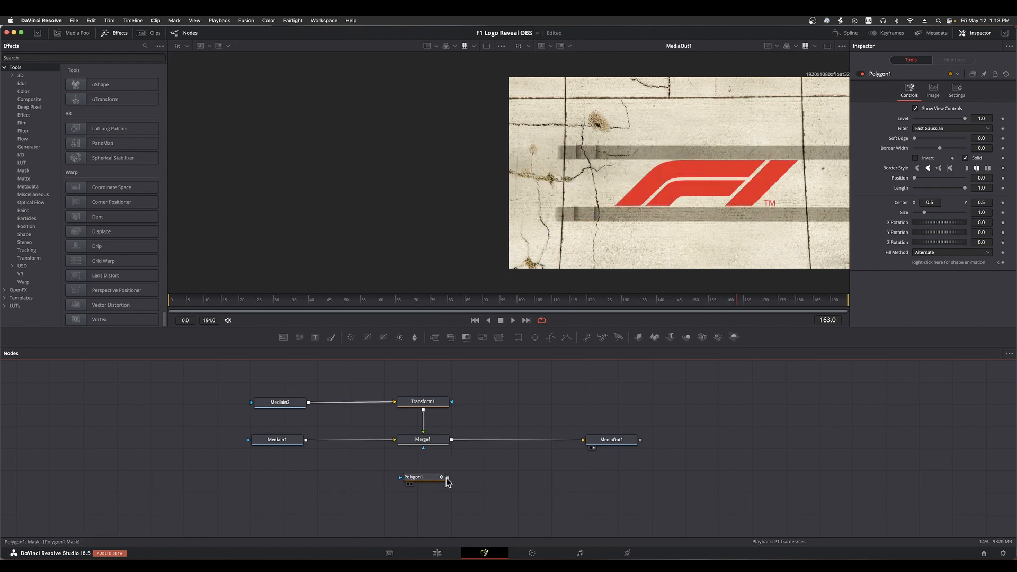
pyautogui.moveTo(448, 480); pyautogui.dragTo(422, 449)
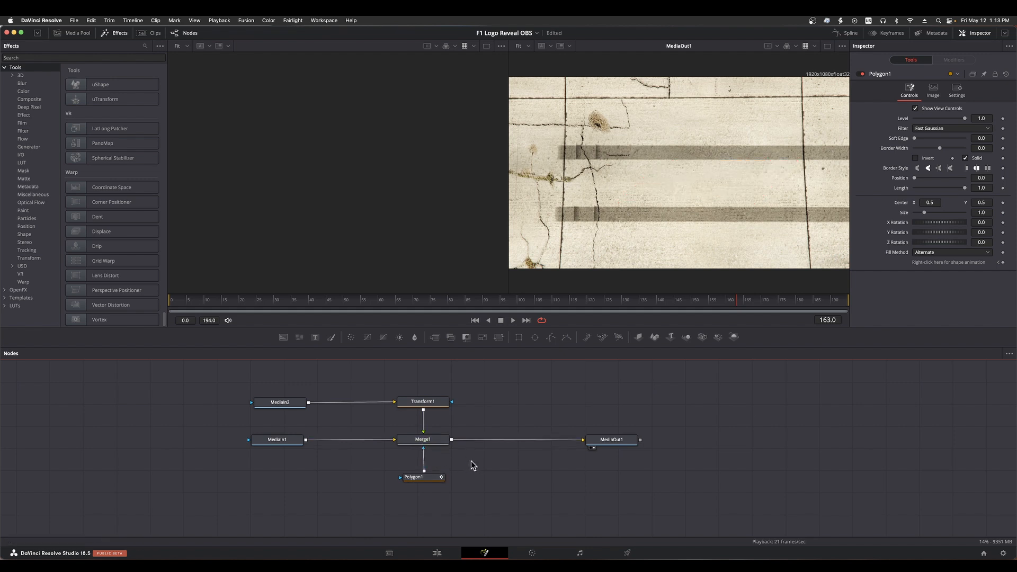
# Invert the Polygon1 mask and draw a closed four-corner shape around the F1 logo, between the two tyre tracks
pyautogui.click(917, 159)
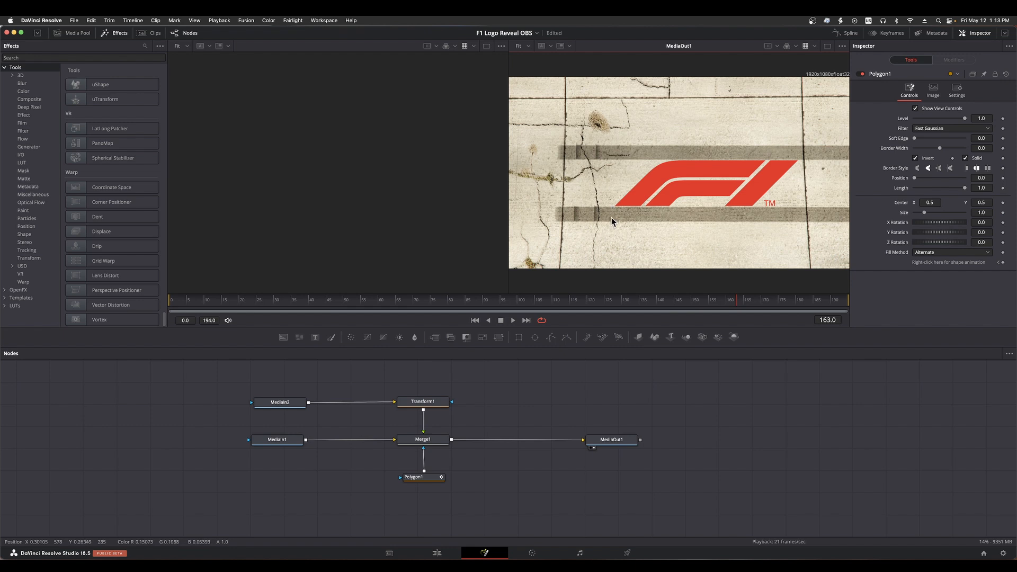
pyautogui.click(418, 480)
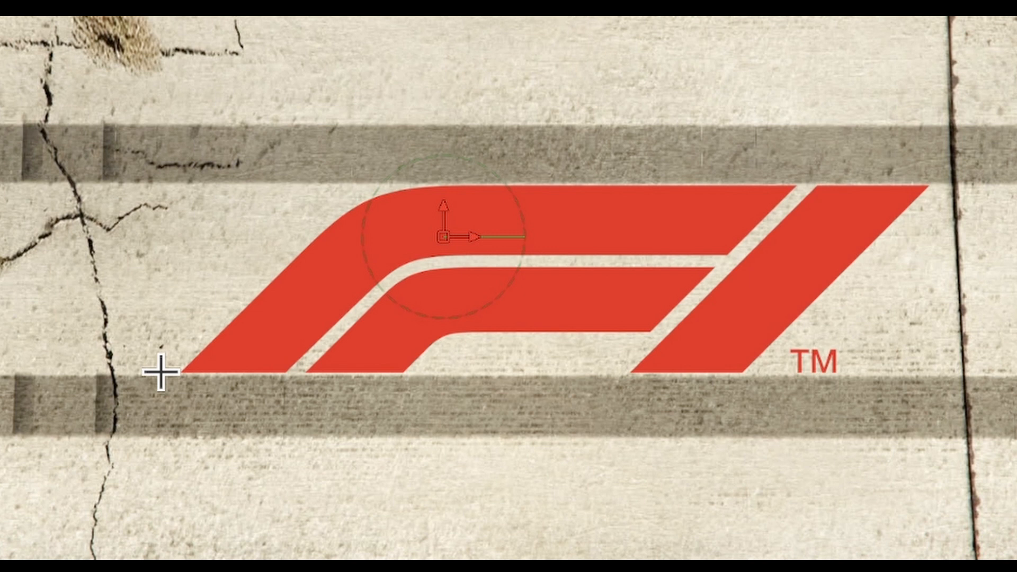
pyautogui.click(161, 373)
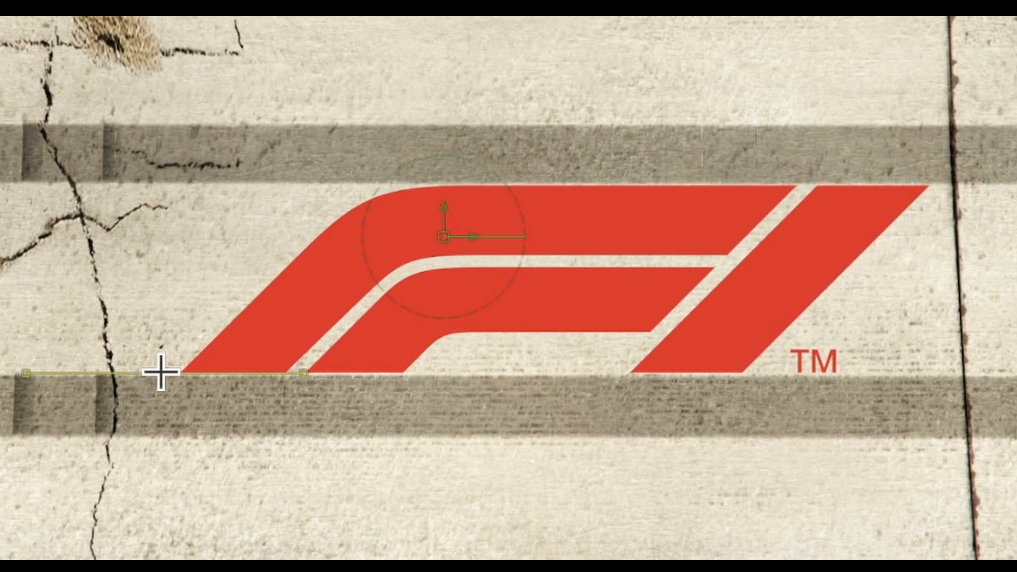
pyautogui.click(211, 187)
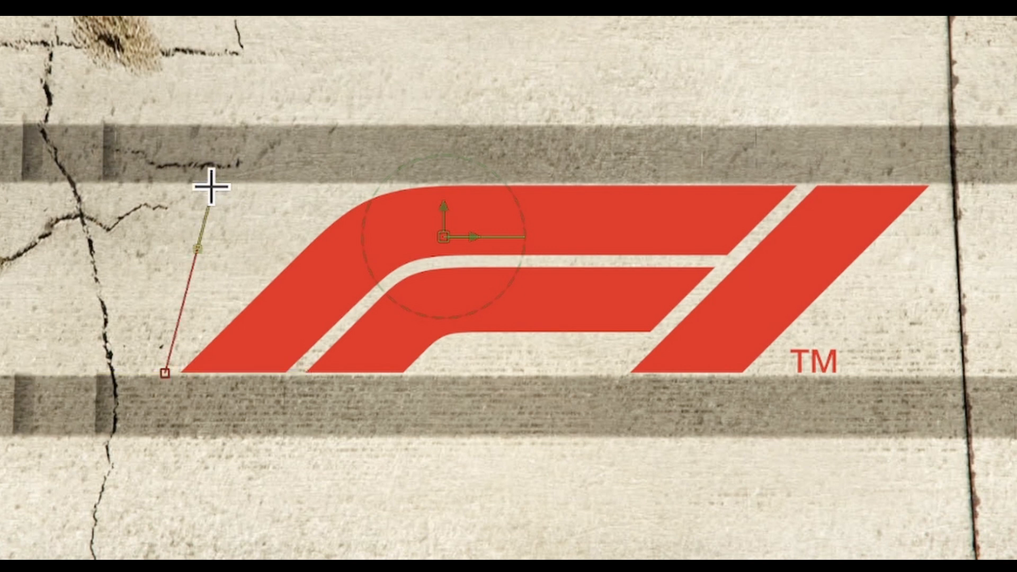
pyautogui.click(946, 186)
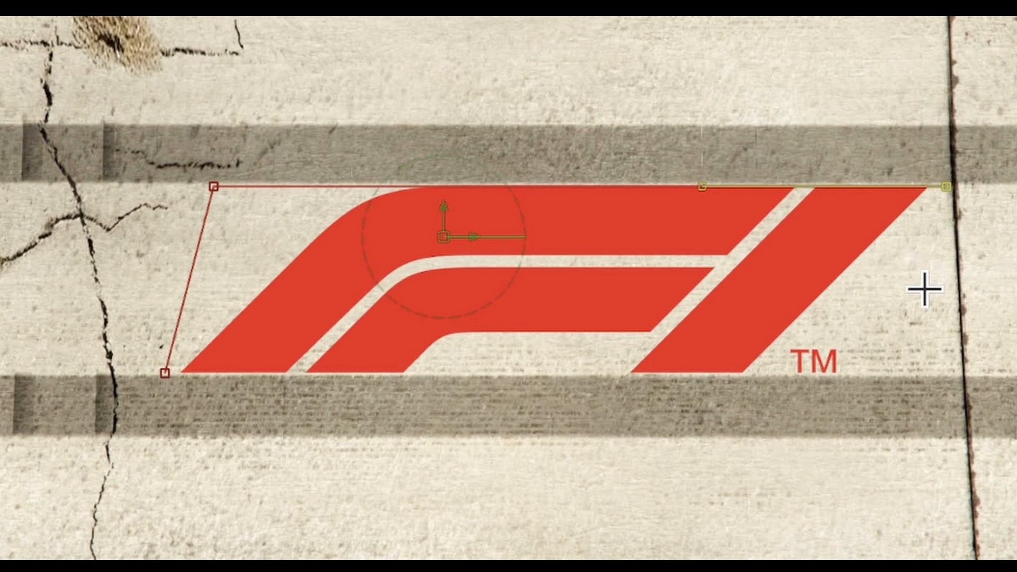
pyautogui.click(923, 376)
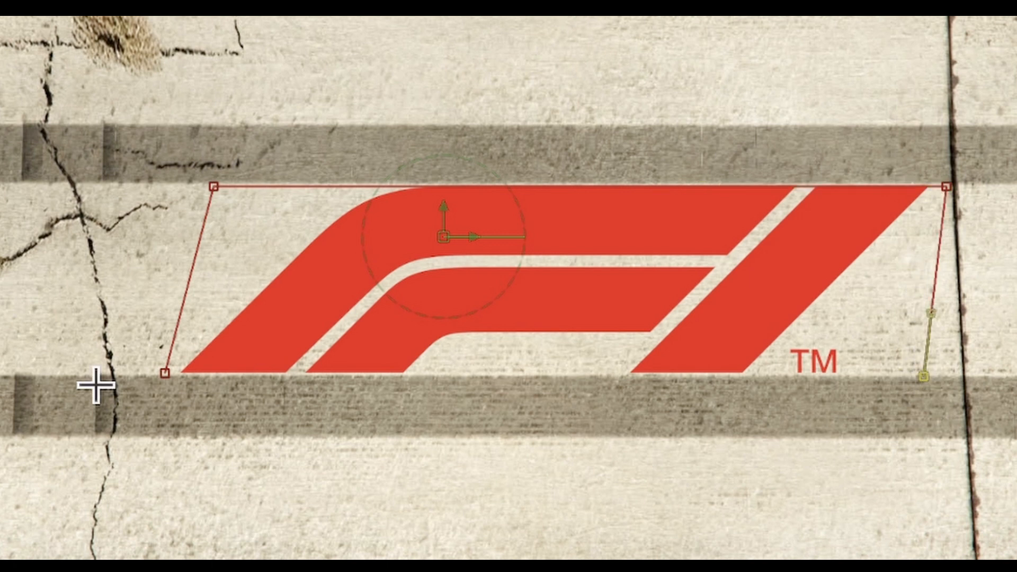
pyautogui.click(165, 374)
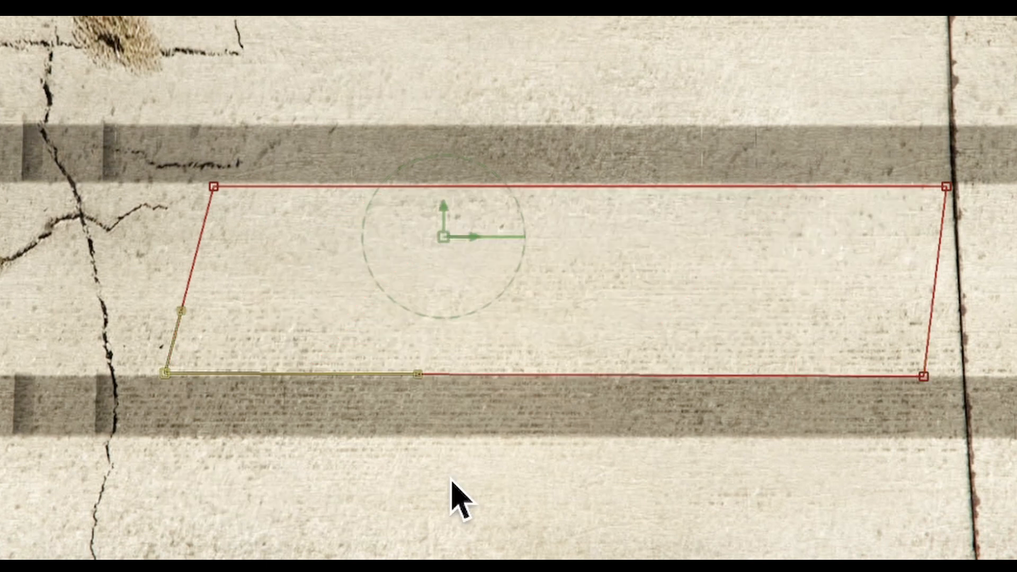
# Adjust the mask's corner points to form a rectangle around the logo, and remove Polygon1's shape animation keyframe
pyautogui.click(214, 186)
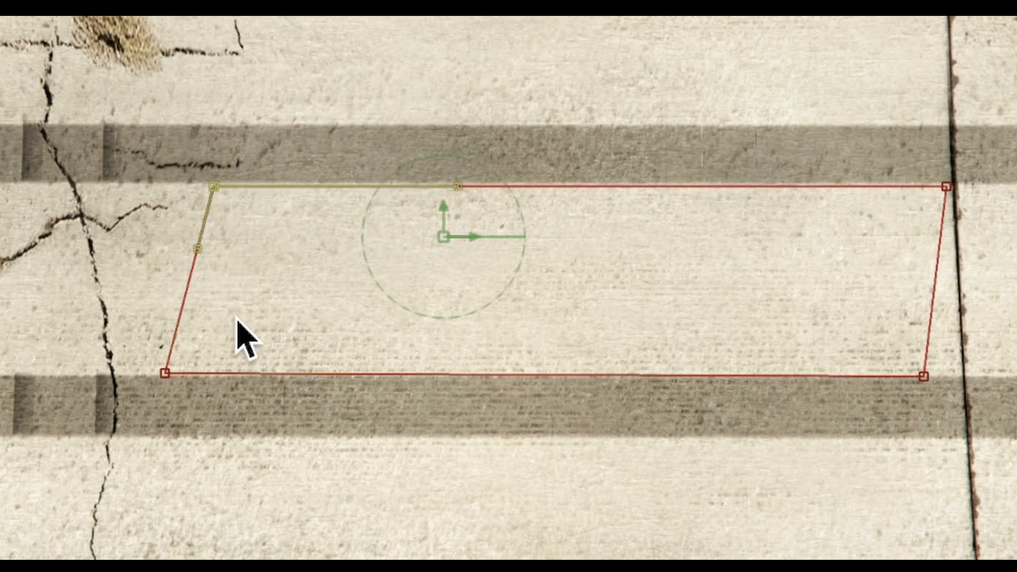
pyautogui.click(165, 373)
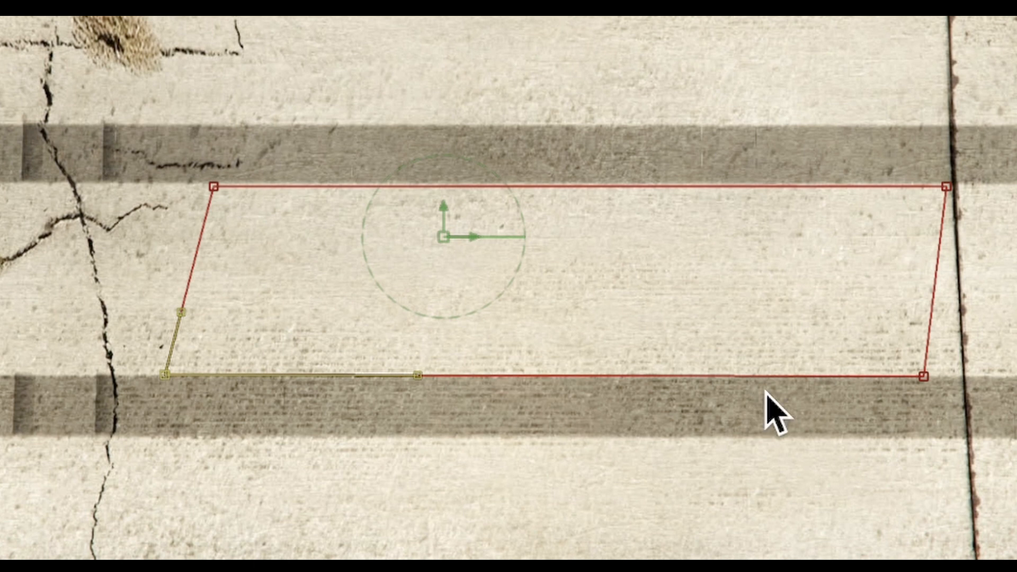
pyautogui.click(922, 376)
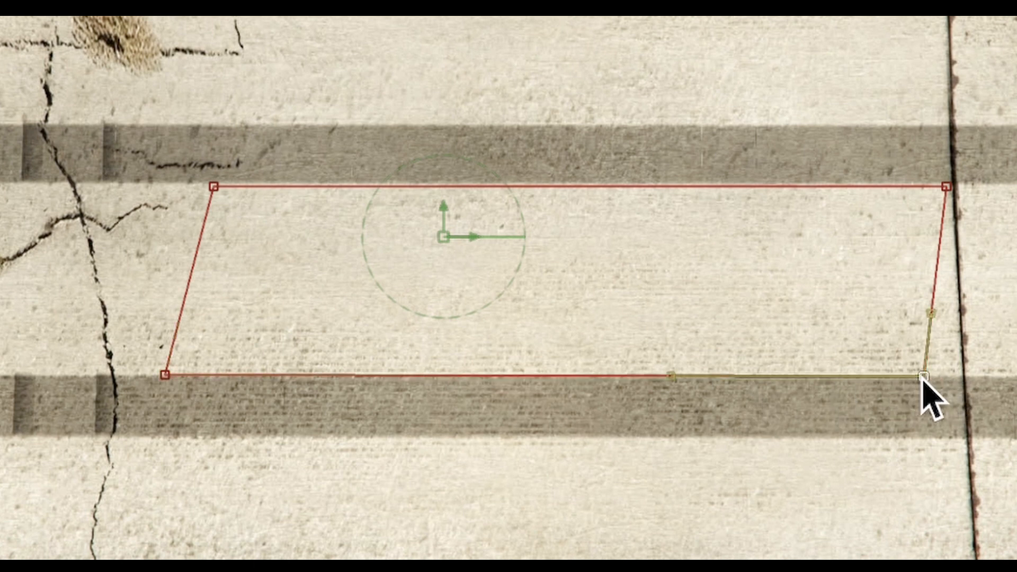
pyautogui.moveTo(922, 378); pyautogui.dragTo(942, 375)
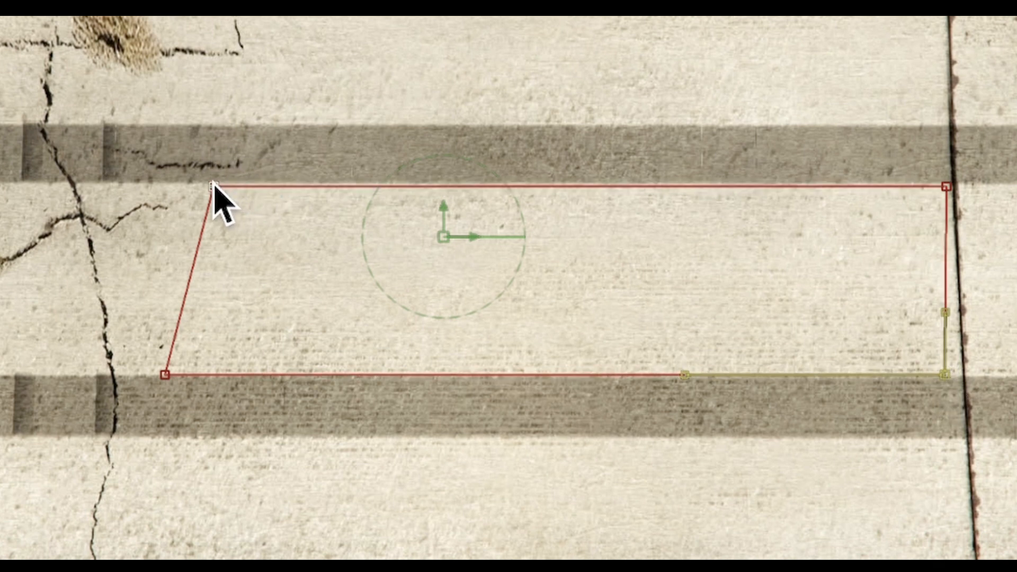
pyautogui.moveTo(213, 183); pyautogui.dragTo(170, 181)
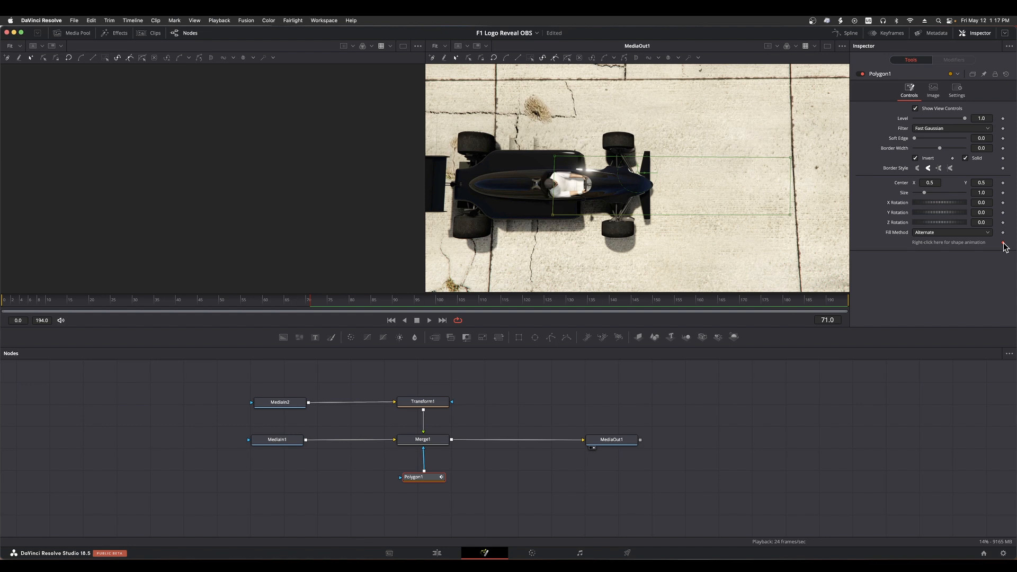
pyautogui.click(1003, 243)
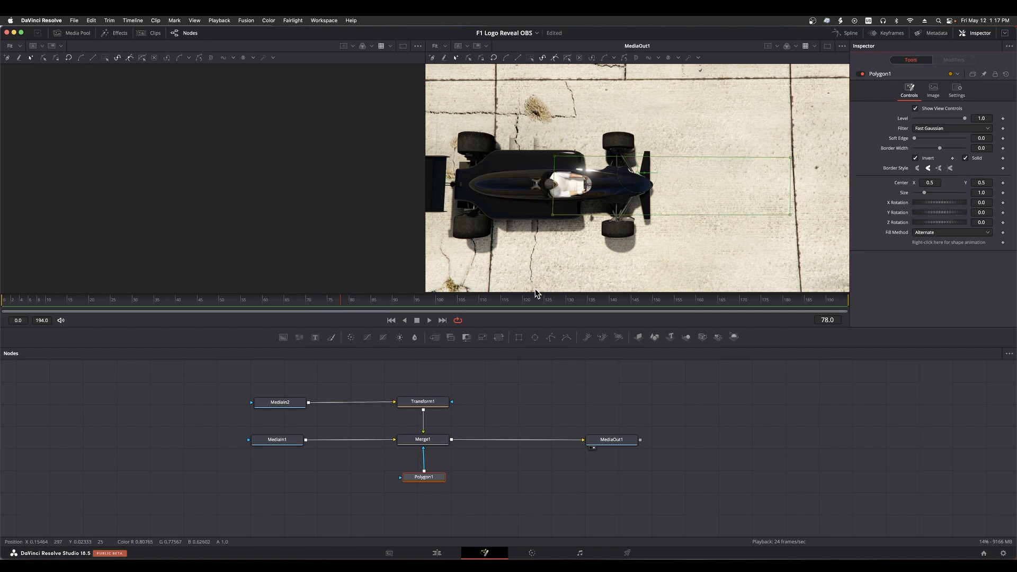
# Try animating the mask's shape by keyframing it at frame 78, moving its right corners at frame 102 and further along, and playing it back
pyautogui.click(1003, 243)
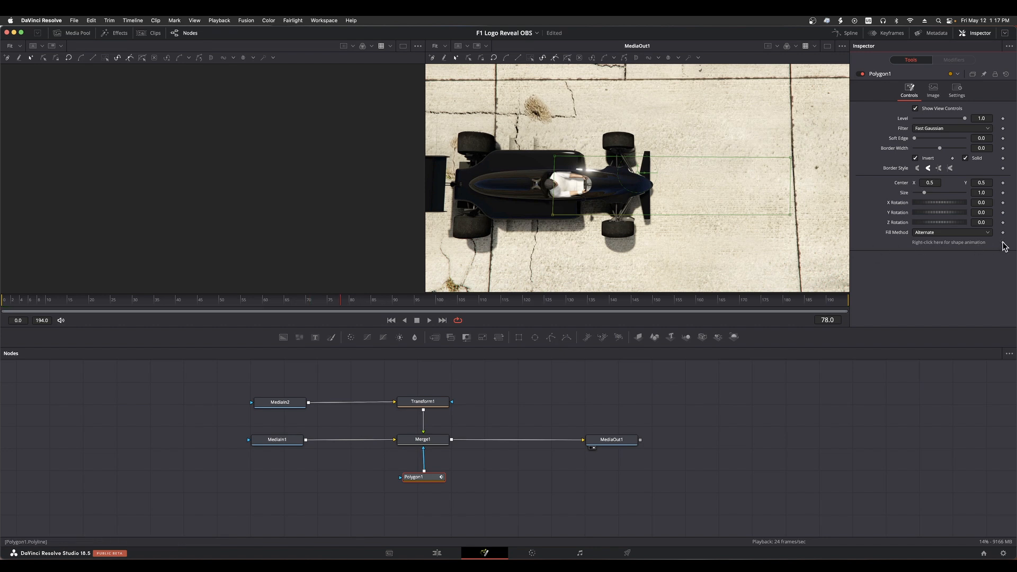
pyautogui.click(445, 301)
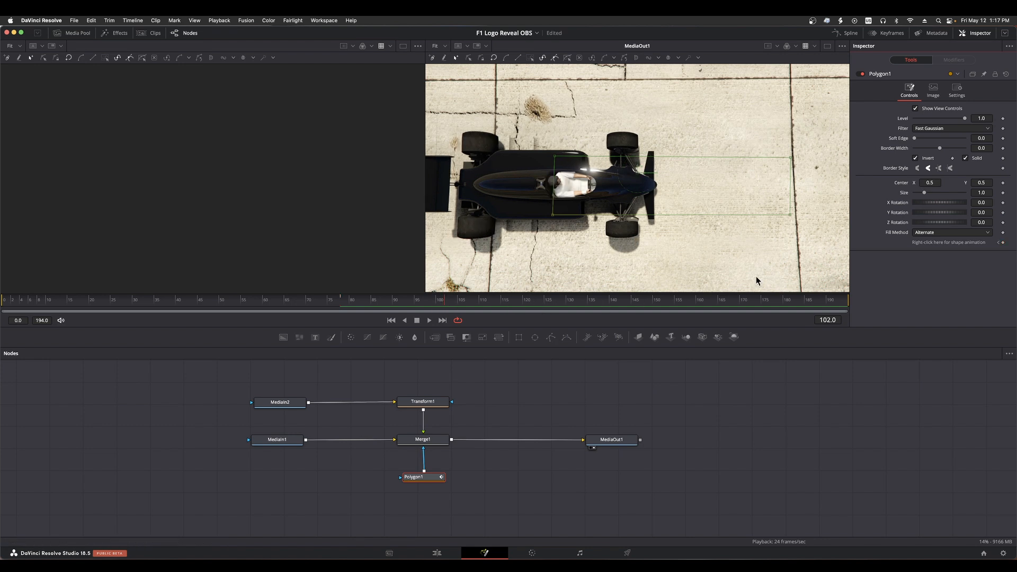
pyautogui.moveTo(790, 215); pyautogui.dragTo(689, 200)
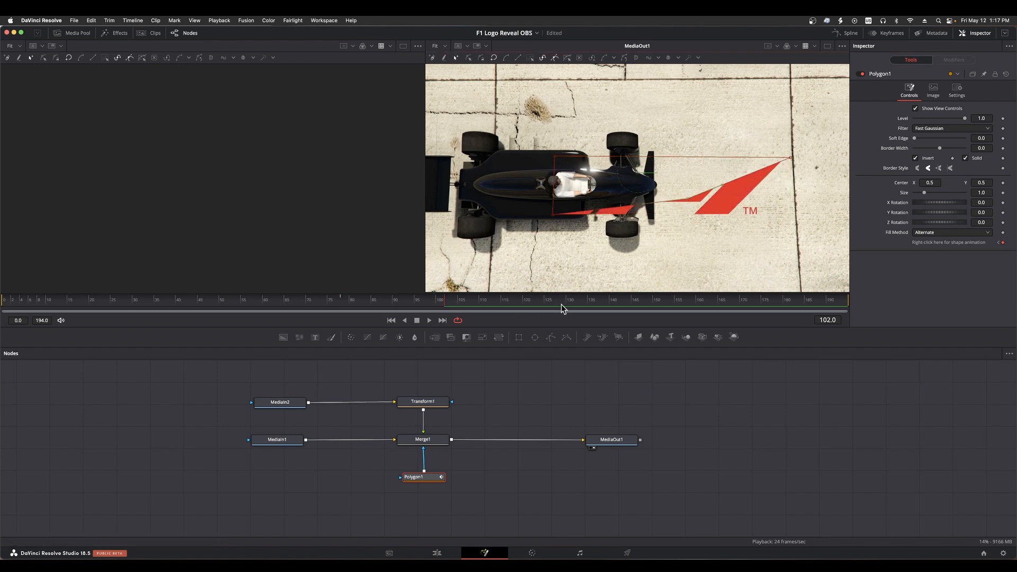
pyautogui.click(580, 301)
pyautogui.moveTo(789, 160); pyautogui.dragTo(583, 178)
pyautogui.click(254, 300)
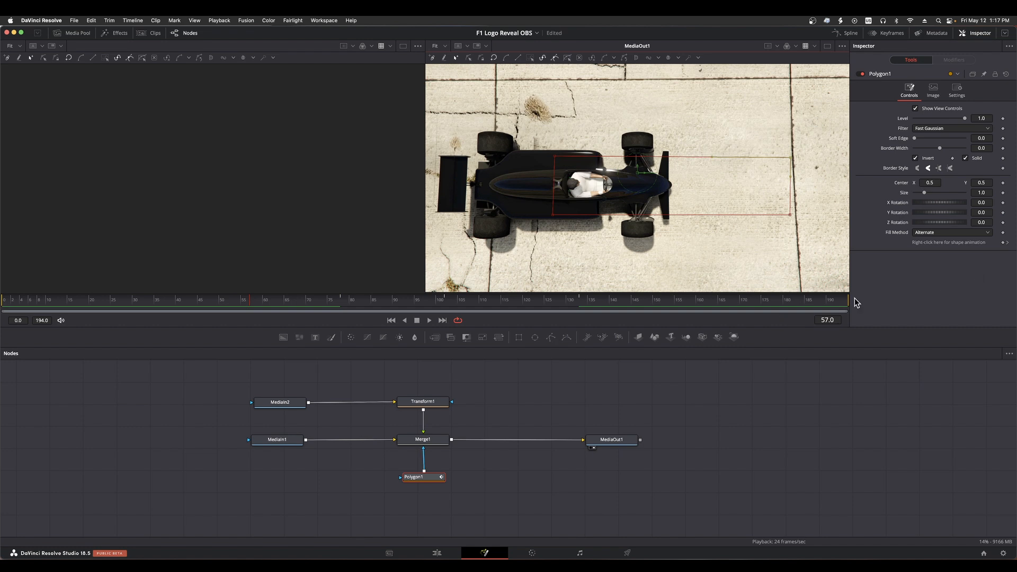
pyautogui.click(428, 319)
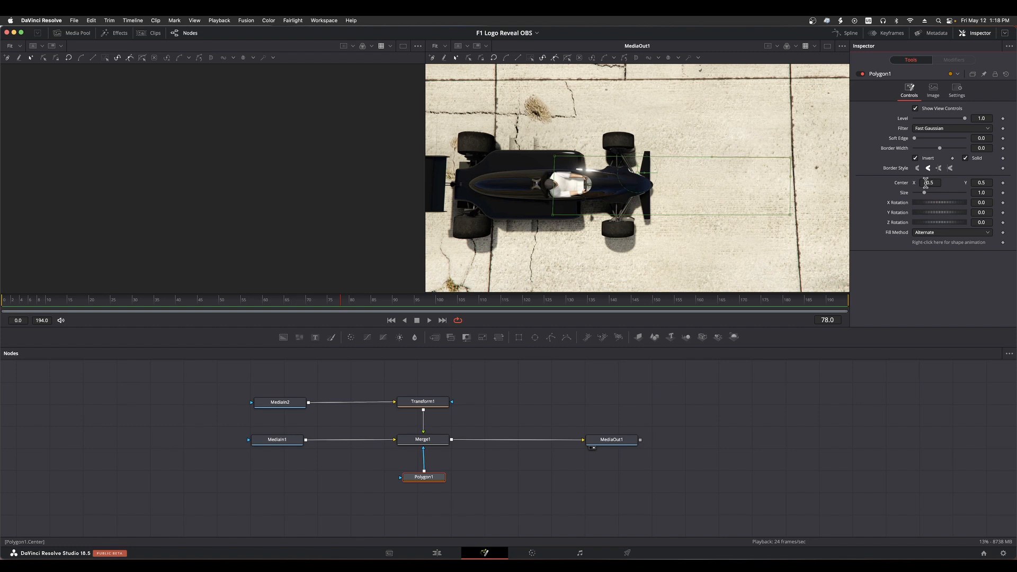
# Set Polygon1's Center X to 0.511 and add a Center keyframe at frame 120
pyautogui.moveTo(926, 182)
pyautogui.mouseDown()
pyautogui.moveTo(956, 183)
pyautogui.moveTo(930, 182)
pyautogui.mouseUp()
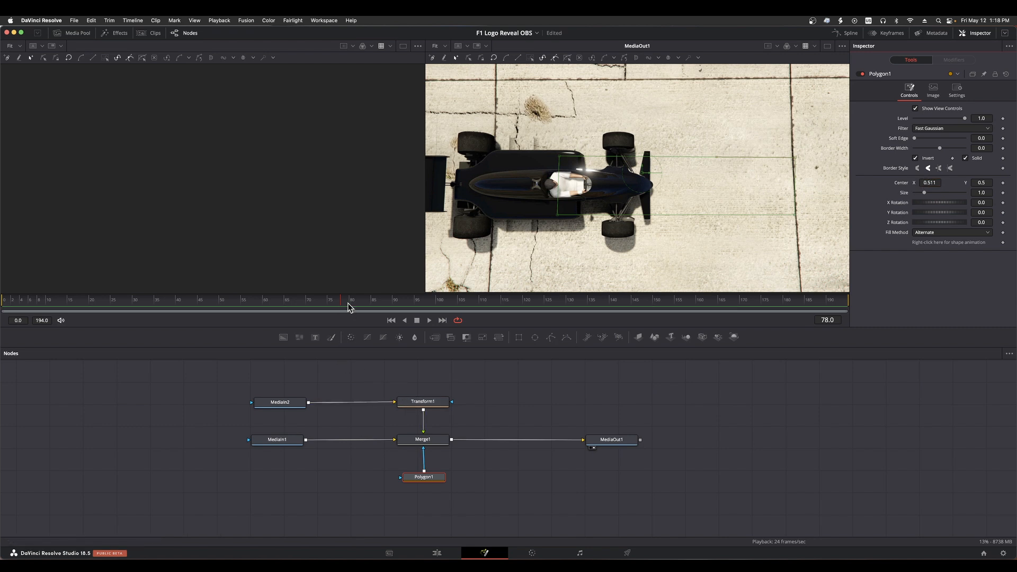
pyautogui.moveTo(342, 303); pyautogui.dragTo(527, 301)
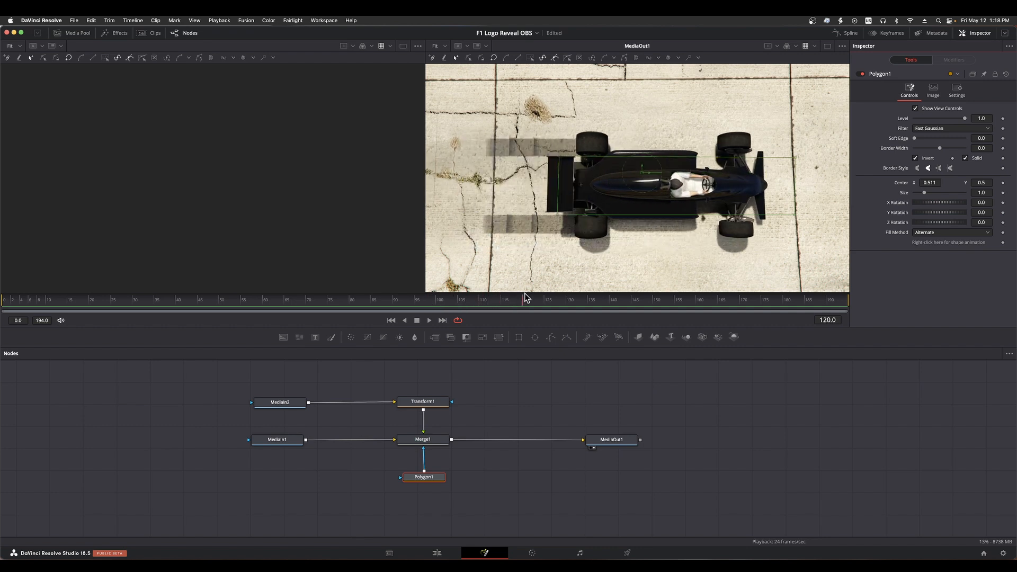
pyautogui.click(1003, 182)
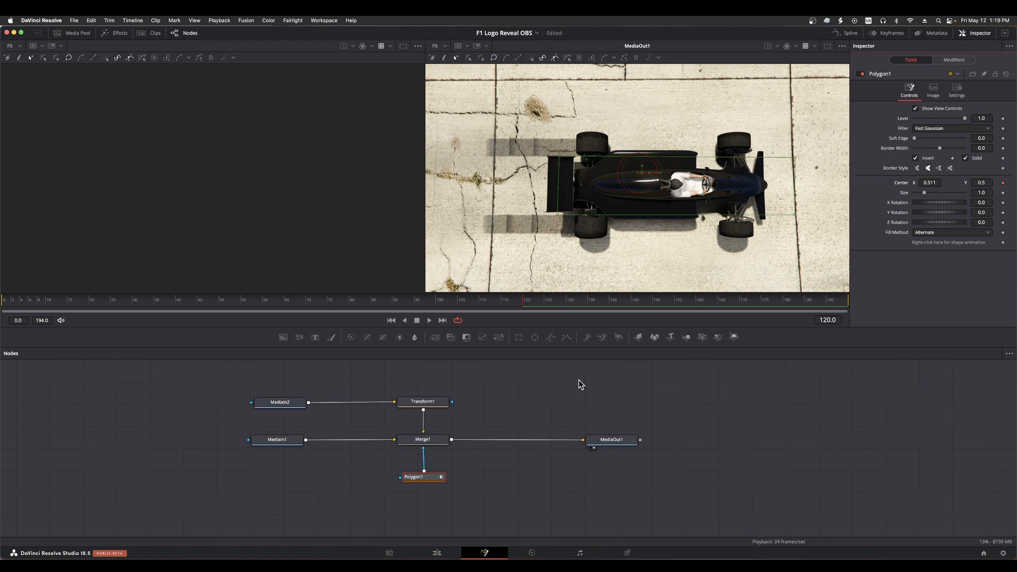
# Keyframe Polygon1's Center X so the mask follows the car's rear: 0.608 at frame 123 and 0.754 at frame 126
pyautogui.press('Right')
pyautogui.press('Right')
pyautogui.press('Right')
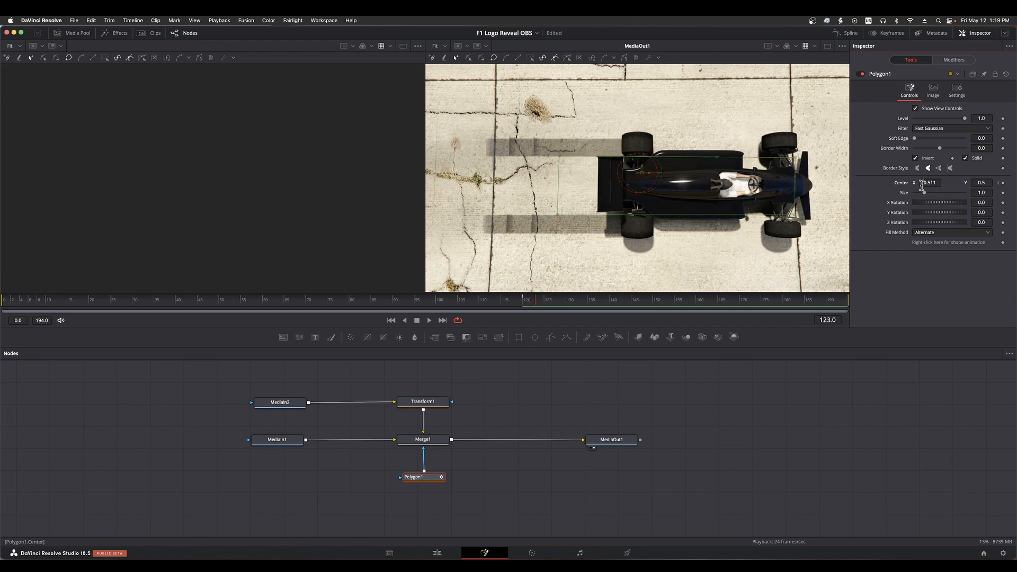
pyautogui.moveTo(924, 184); pyautogui.dragTo(956, 184)
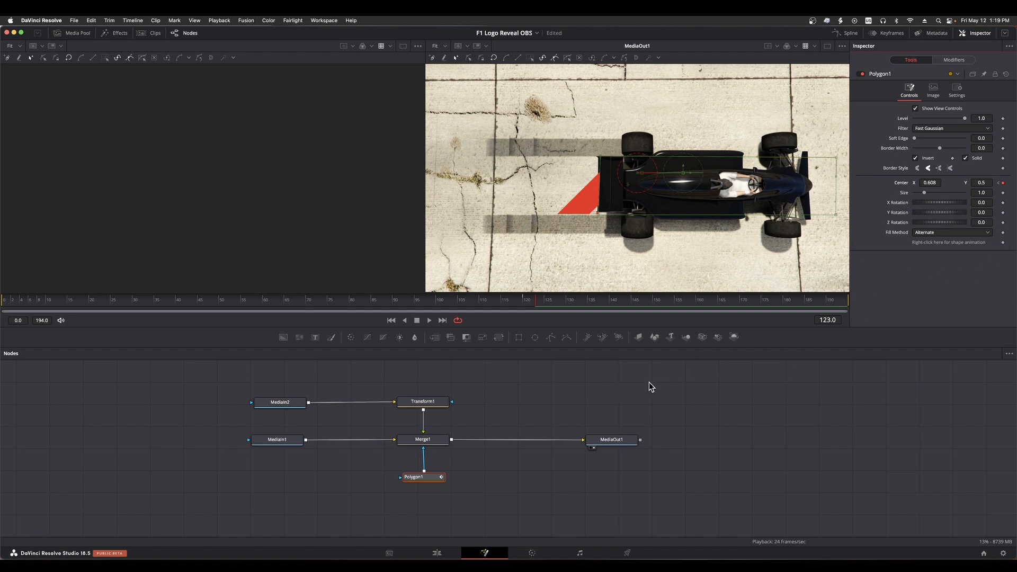
pyautogui.press('Right')
pyautogui.press('Right')
pyautogui.press('Right')
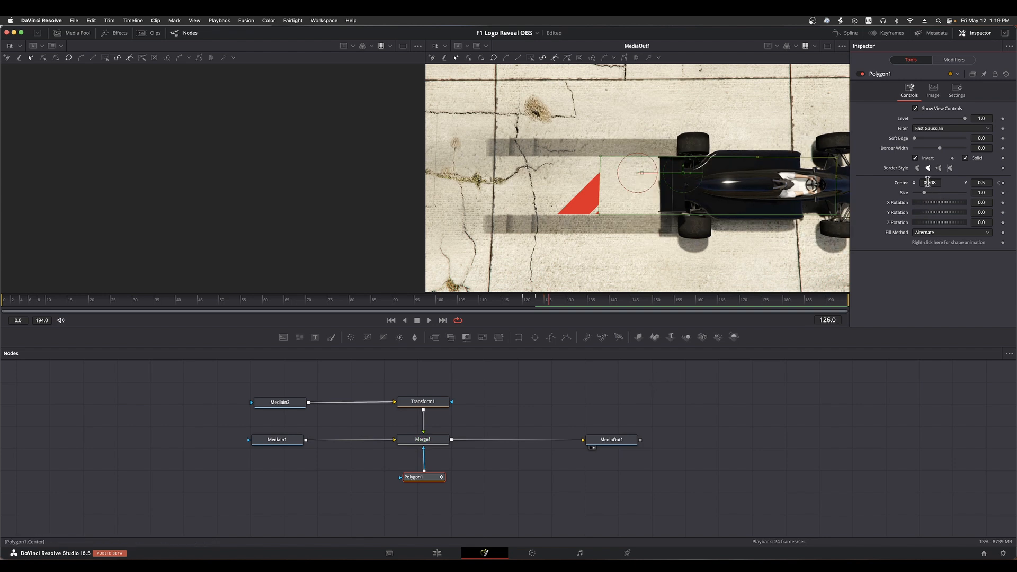
pyautogui.moveTo(926, 182); pyautogui.dragTo(963, 182)
# Continue the mask's reveal motion by keyframing Center X at 0.929 on frame 129 and 1.045 on frame 132
pyautogui.press('Right')
pyautogui.press('Right')
pyautogui.press('Right')
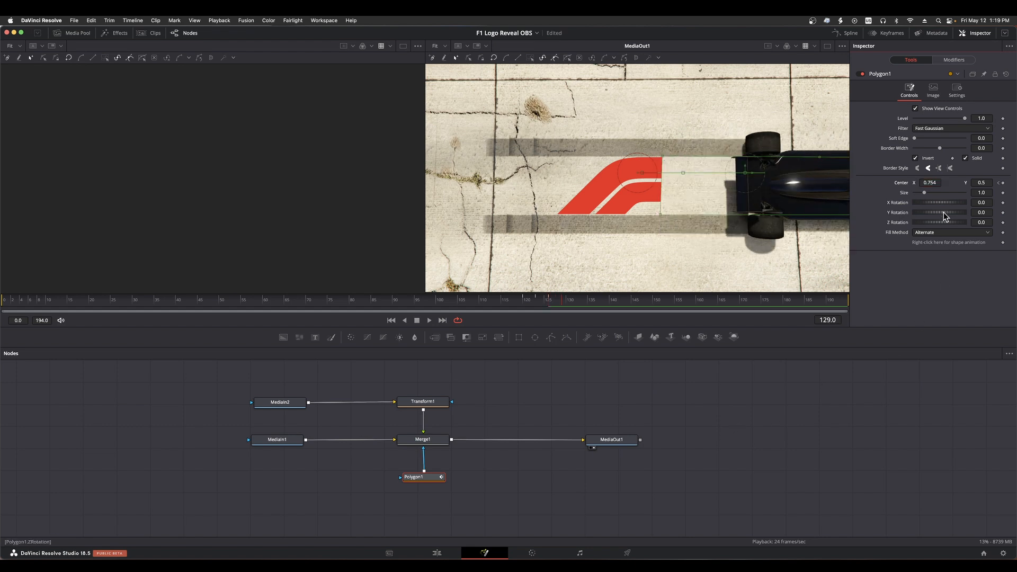
pyautogui.moveTo(928, 182); pyautogui.dragTo(975, 182)
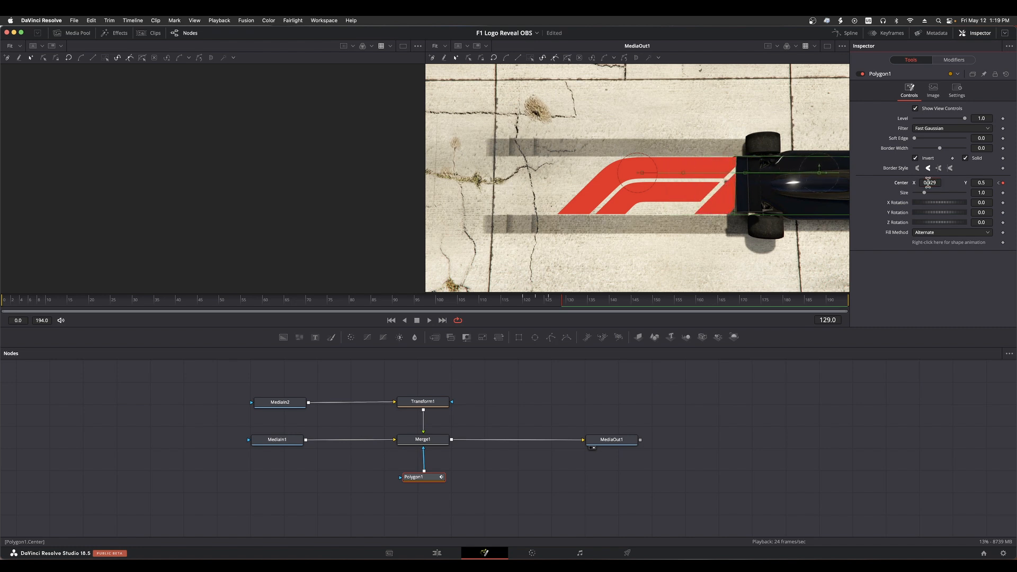
pyautogui.press('Right')
pyautogui.press('Right')
pyautogui.press('Right')
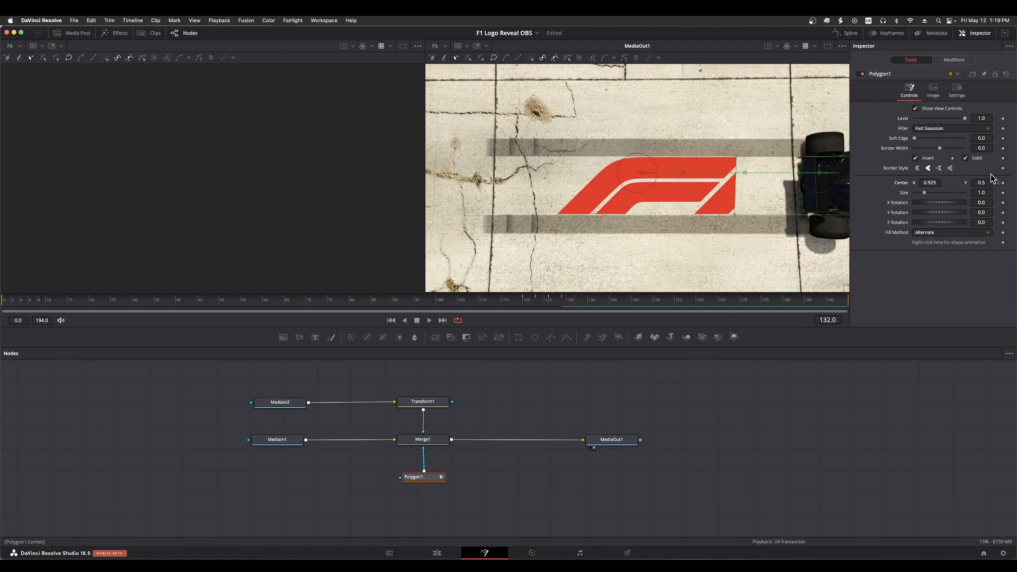
pyautogui.moveTo(928, 182); pyautogui.dragTo(953, 183)
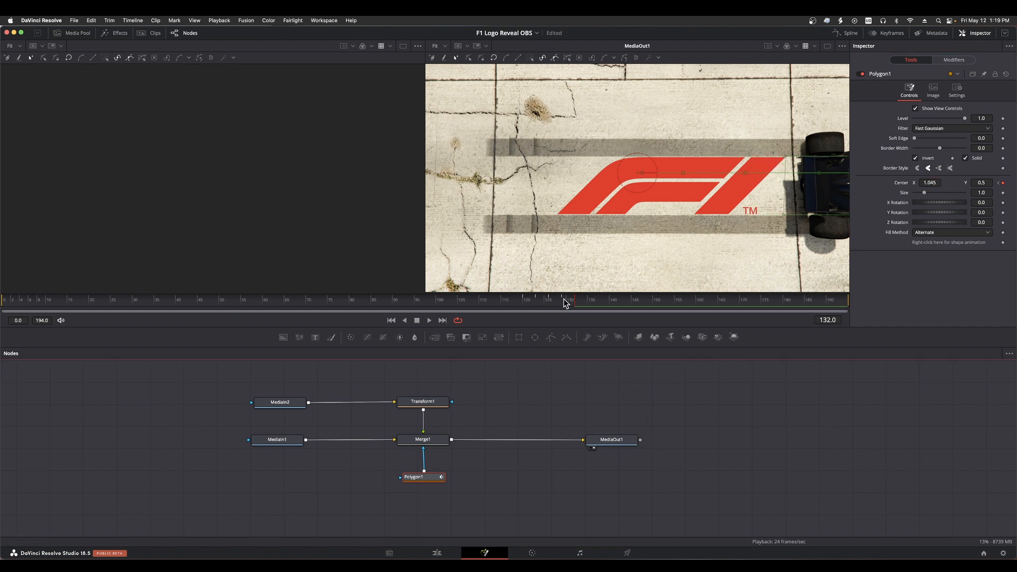
# Play back the masked logo reveal in Fusion from frame 59 and again from the start of the edit timeline
pyautogui.click(259, 303)
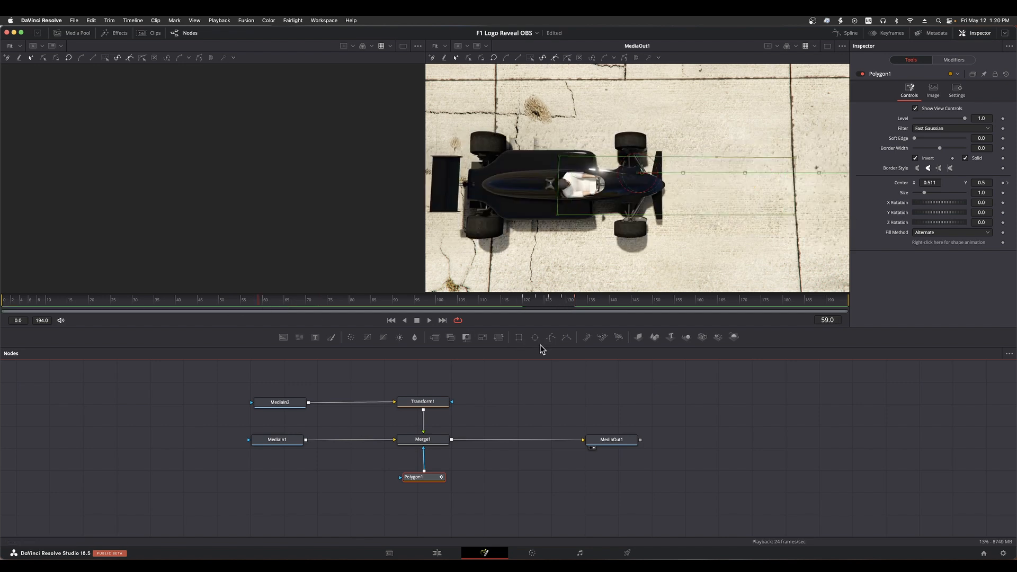
pyautogui.click(430, 320)
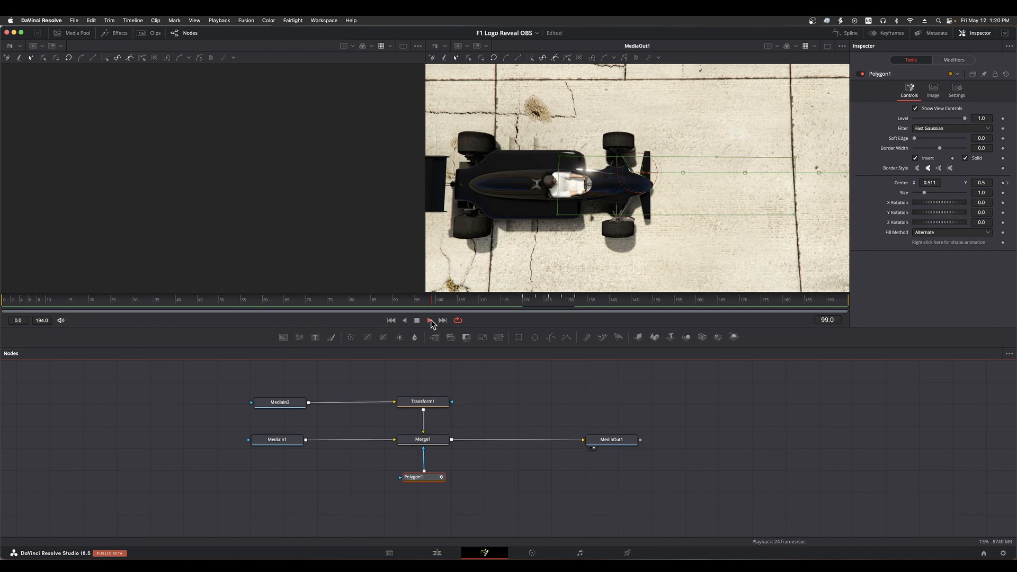
pyautogui.click(431, 319)
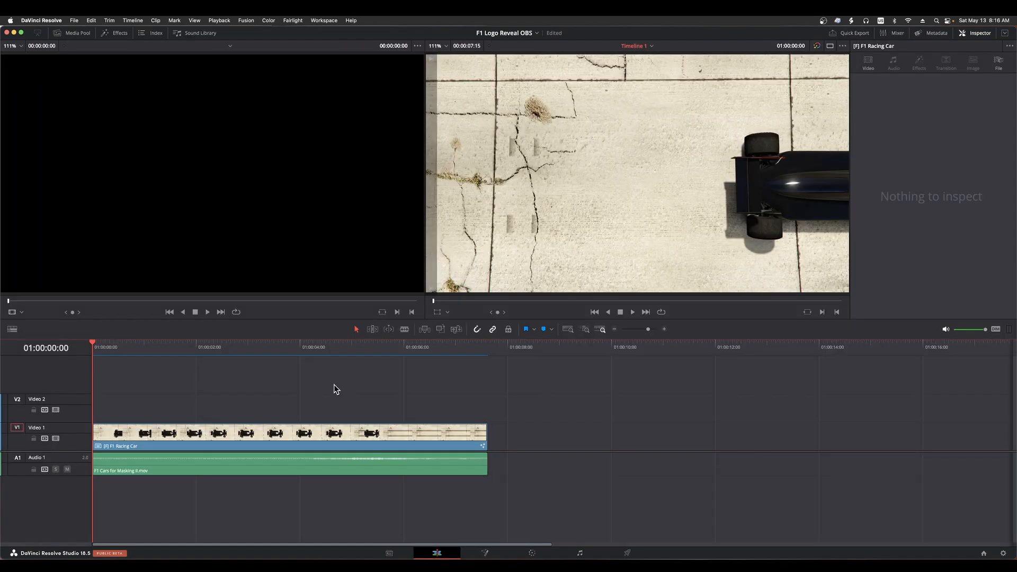
pyautogui.press('space')
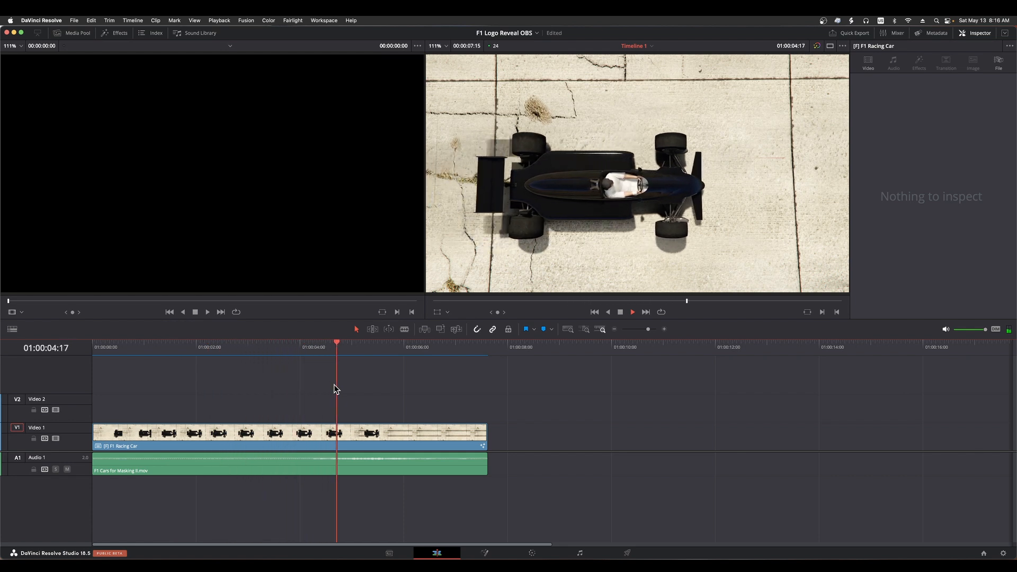
pyautogui.press('space')
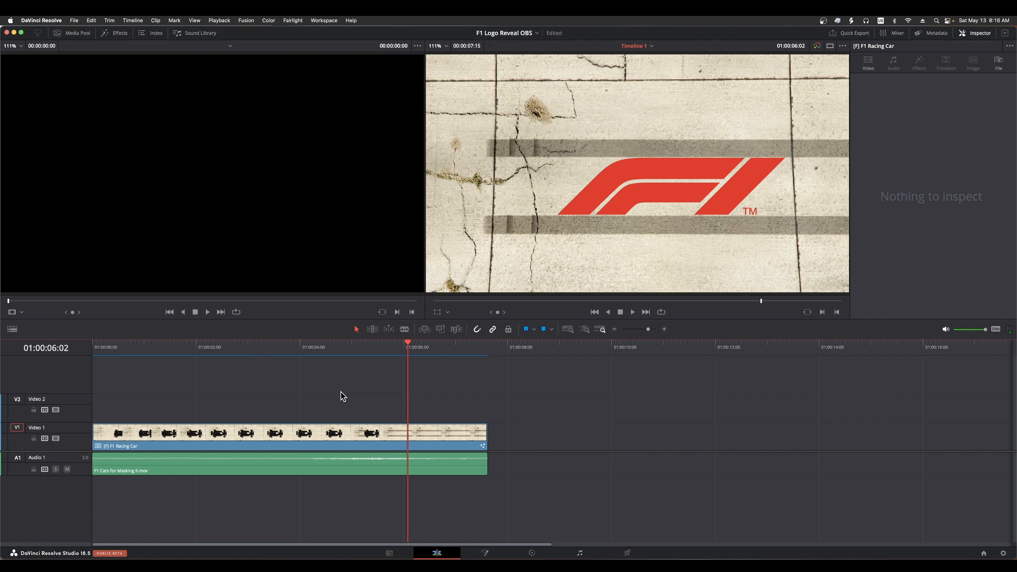
# Place Formula One LOGO.png on Video 2 above the end of the F1 Racing Car clip
pyautogui.click(75, 34)
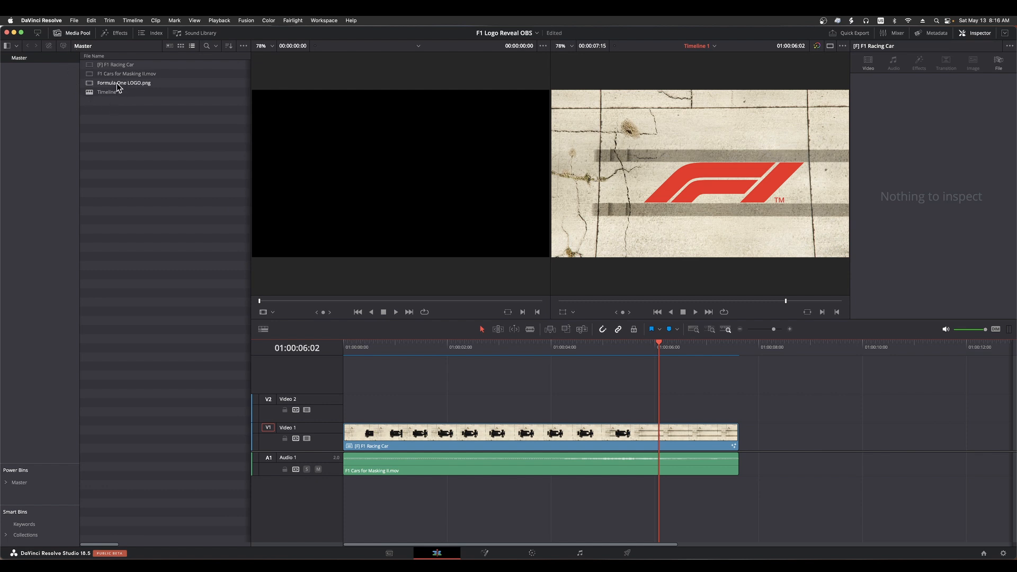
pyautogui.moveTo(120, 83); pyautogui.dragTo(565, 406)
pyautogui.click(619, 407)
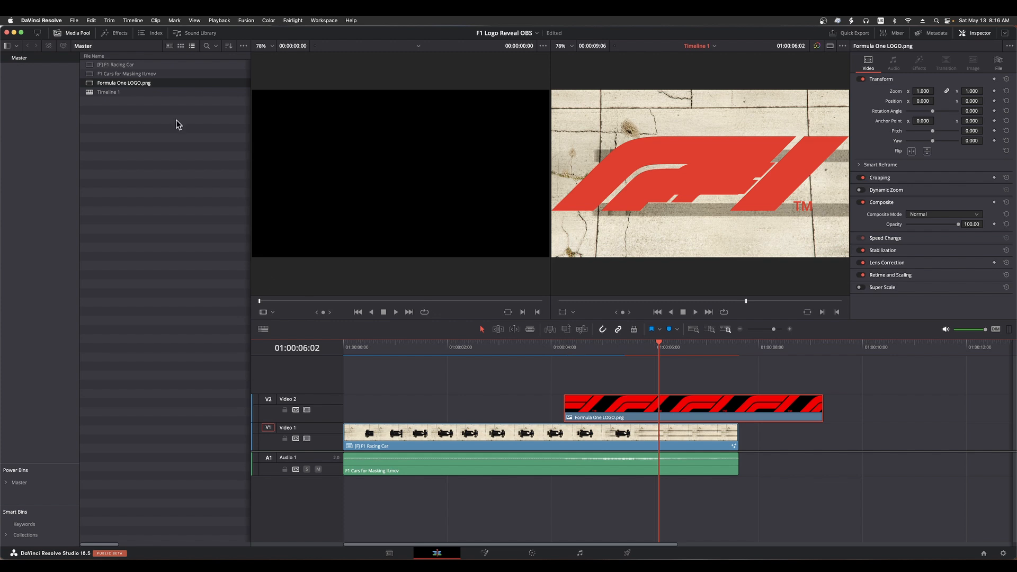
pyautogui.click(72, 33)
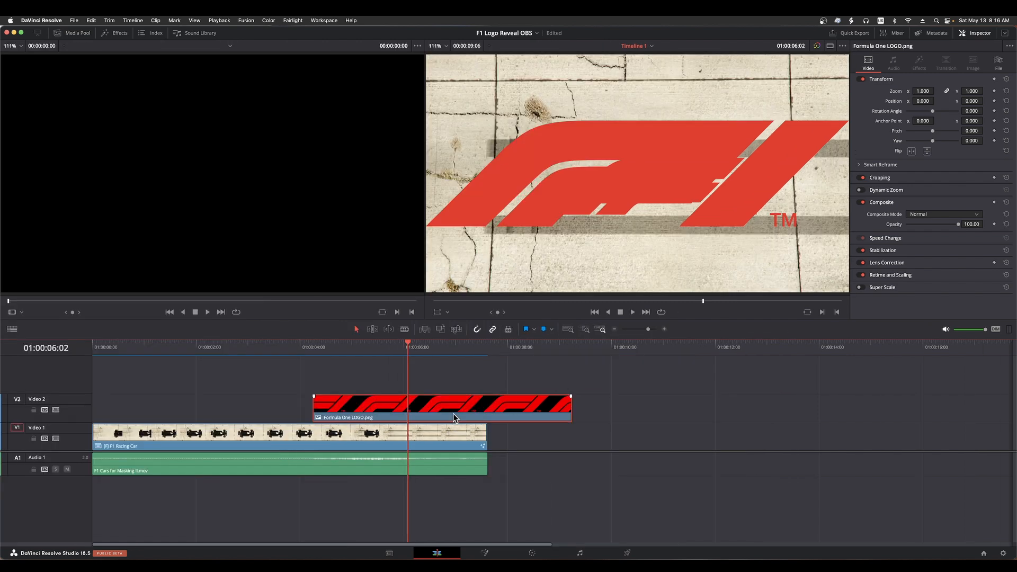
# Align the logo clip with the revealed logo at 54.20 opacity using zoom 0.530 and position X 158, Y -129, and restore opacity to 100
pyautogui.click(935, 226)
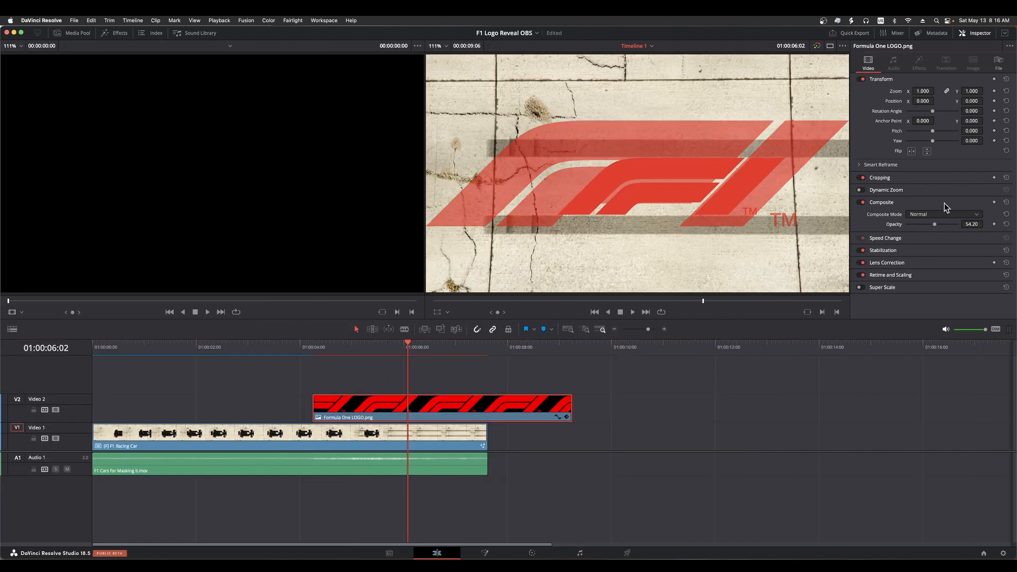
pyautogui.moveTo(923, 91)
pyautogui.mouseDown()
pyautogui.moveTo(877, 91)
pyautogui.moveTo(961, 102)
pyautogui.moveTo(904, 101)
pyautogui.moveTo(940, 101)
pyautogui.mouseUp()
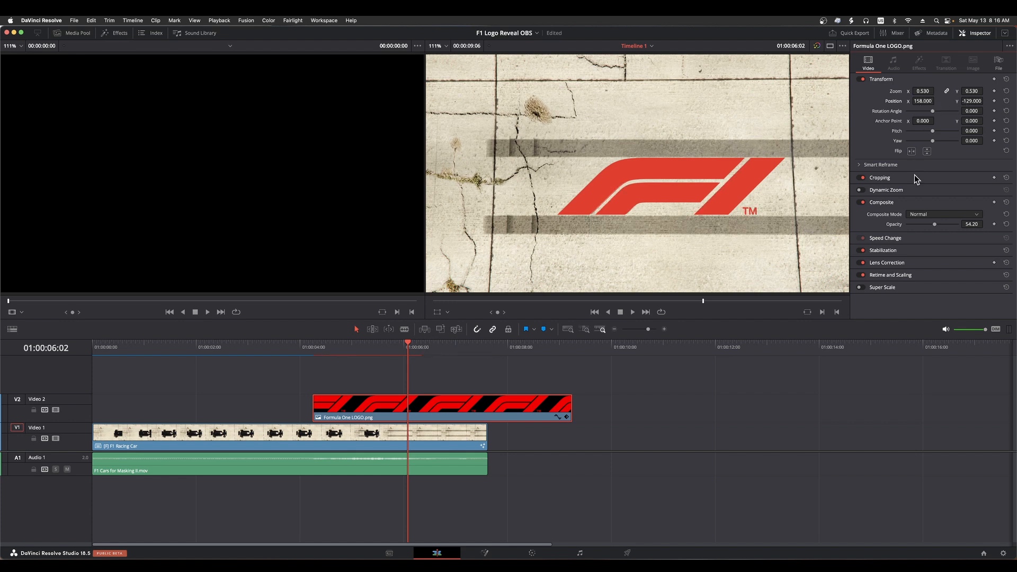
pyautogui.moveTo(934, 223); pyautogui.dragTo(966, 224)
# Move the logo clip to Video 1 directly after the F1 Racing Car clip and add a 24-frame cross dissolve between them
pyautogui.moveTo(447, 406); pyautogui.dragTo(625, 431)
pyautogui.rightClick(488, 435)
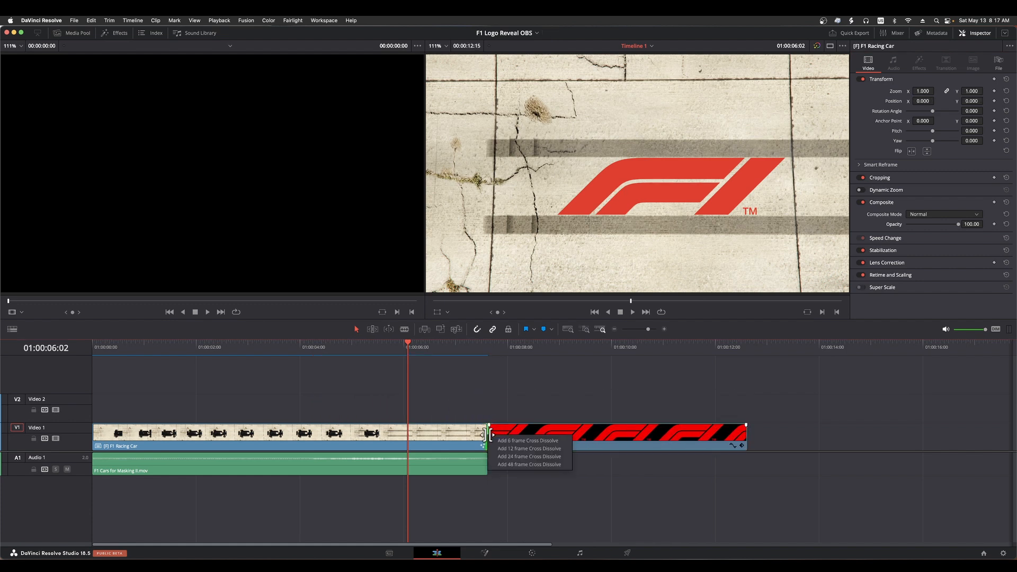
pyautogui.click(524, 457)
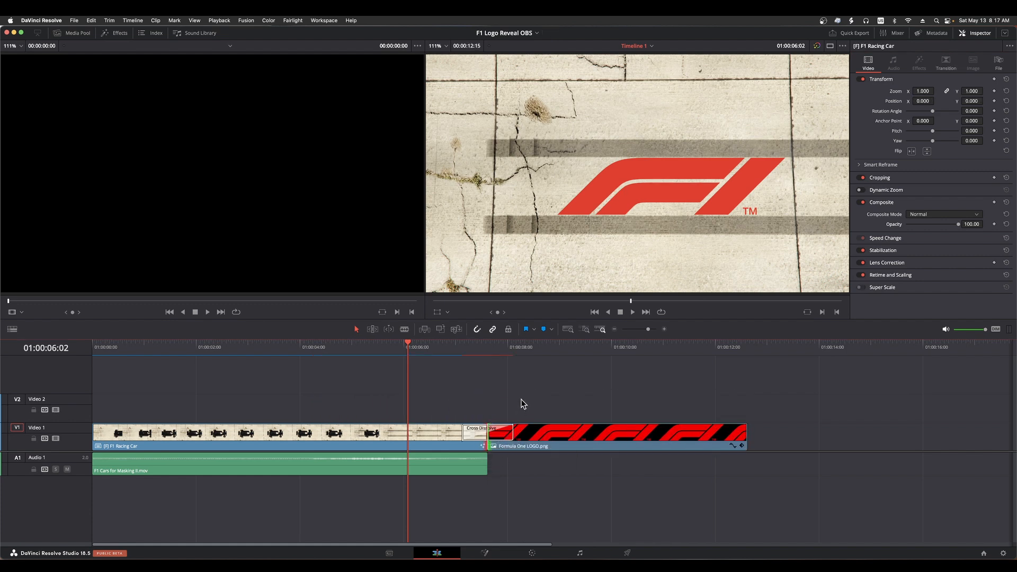
# Play the timeline from 01:00:06:15 through the cross dissolve to check the fade into the standalone logo
pyautogui.click(437, 351)
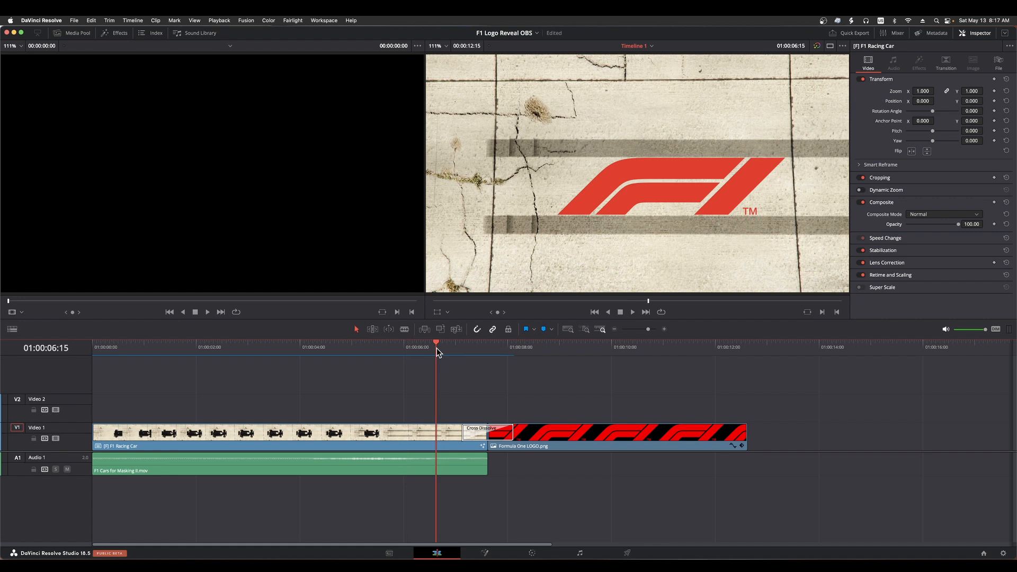
pyautogui.press('space')
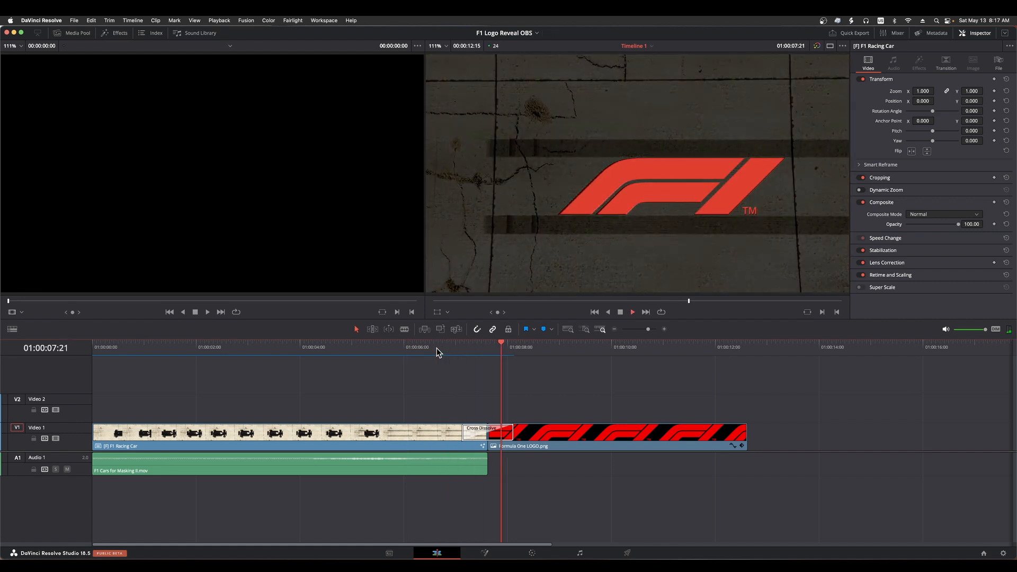
pyautogui.press('space')
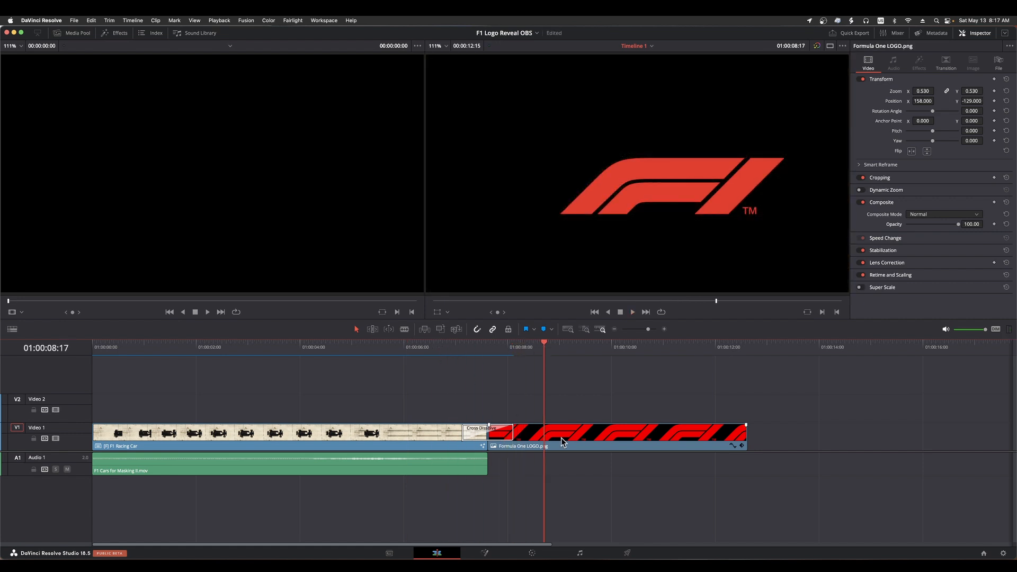
# Open the Formula One LOGO.png clip in Fusion and centre its nodes in view
pyautogui.click(582, 443)
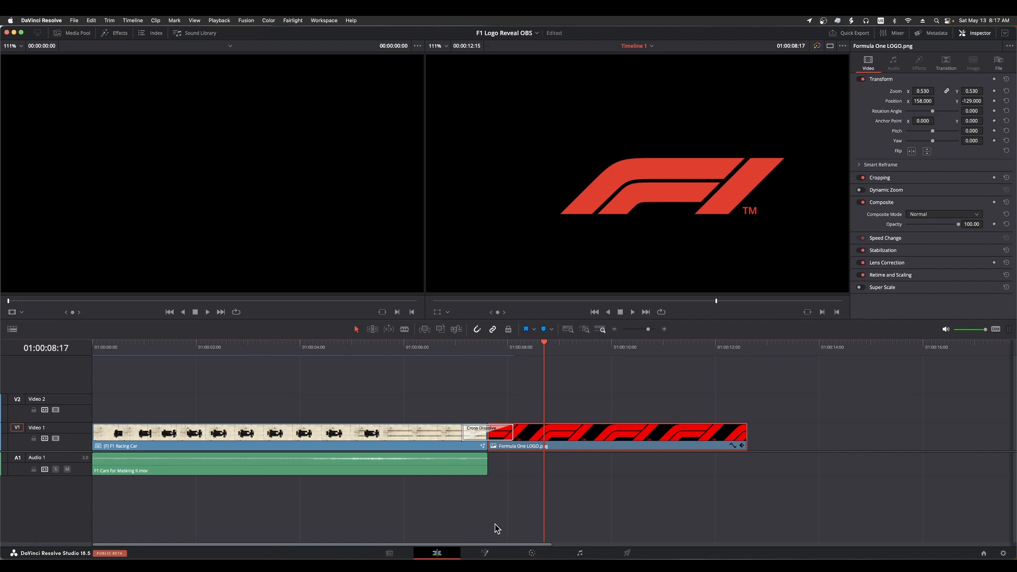
pyautogui.click(493, 553)
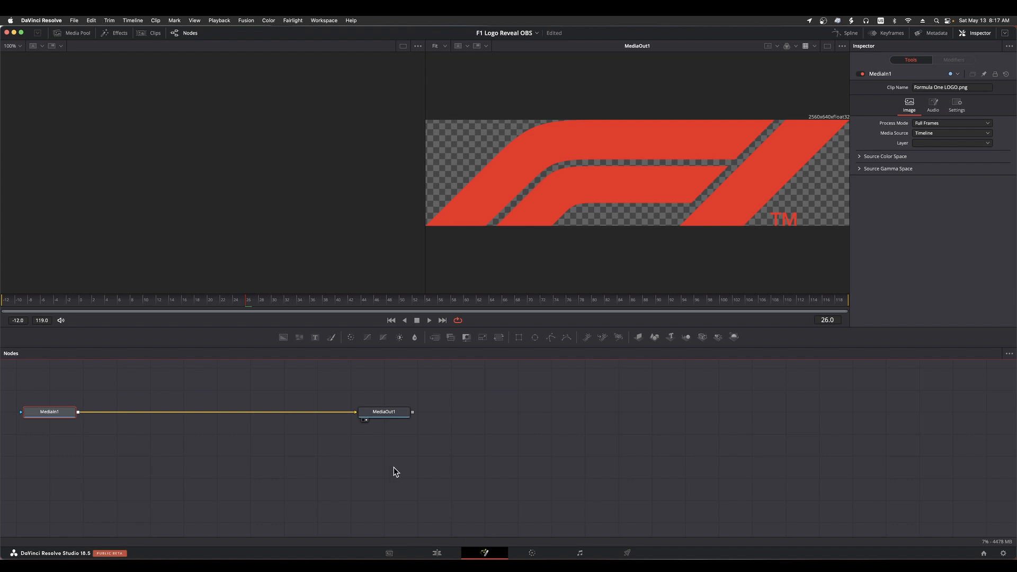
pyautogui.click(436, 552)
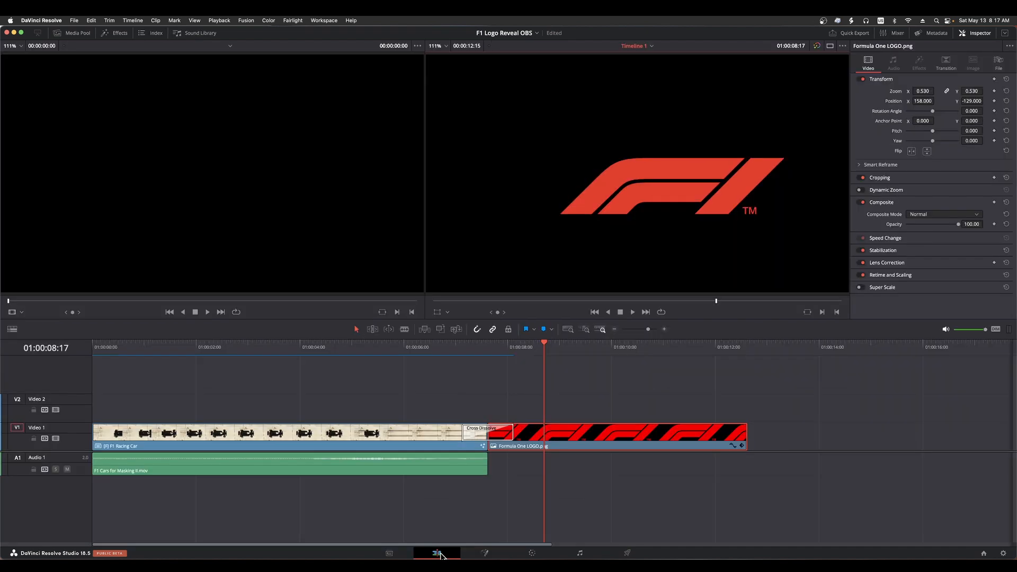
pyautogui.click(484, 553)
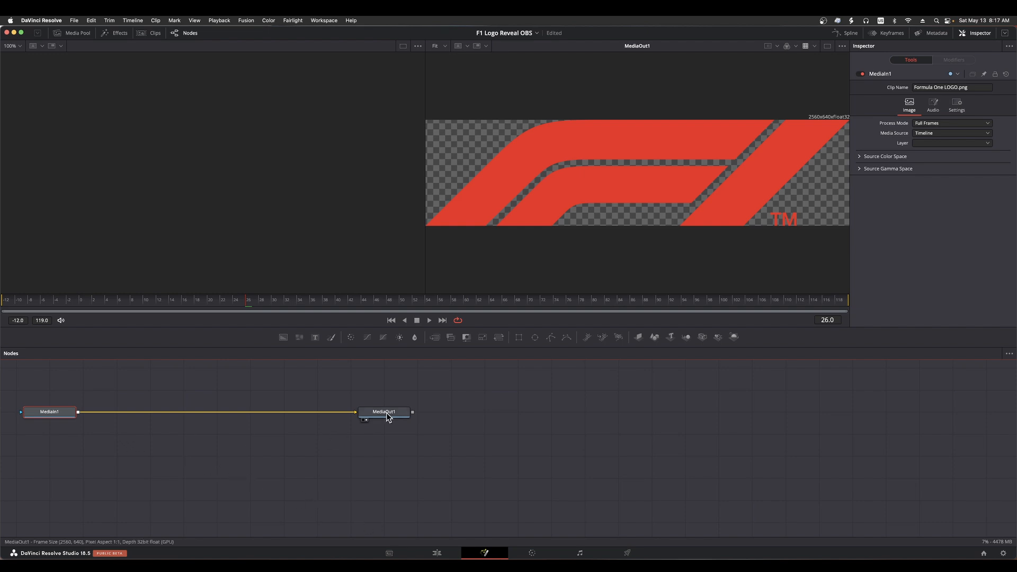
pyautogui.moveTo(266, 441); pyautogui.dragTo(543, 460)
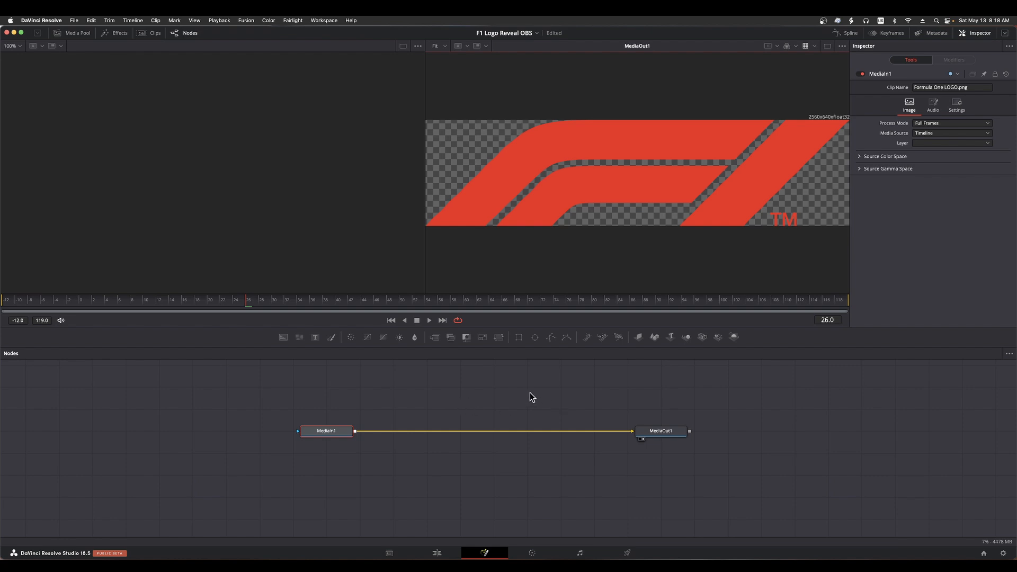
# Insert the plain Glow tool, not Glow (Glo), midway between MediaIn1 and MediaOut1, and show MediaIn1 in the empty viewer
pyautogui.hotkey('shift', 'space')
pyautogui.write('glow')
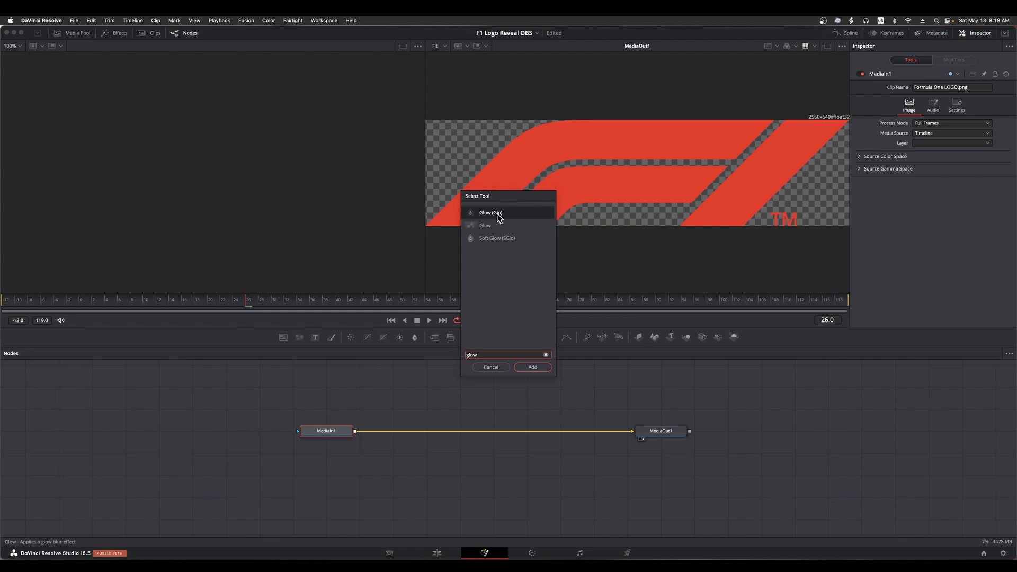
pyautogui.click(472, 227)
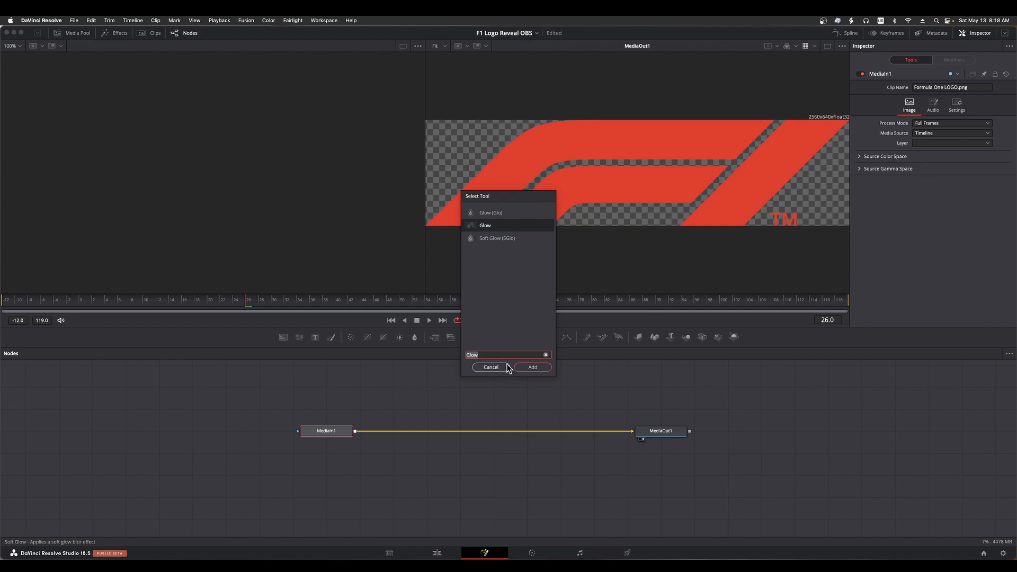
pyautogui.click(529, 369)
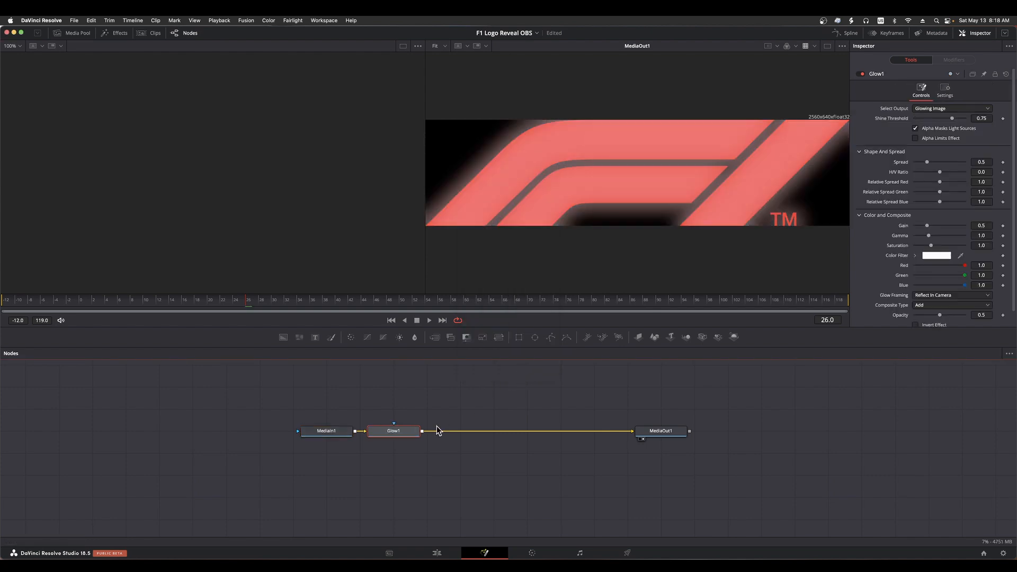
pyautogui.moveTo(409, 430); pyautogui.dragTo(500, 430)
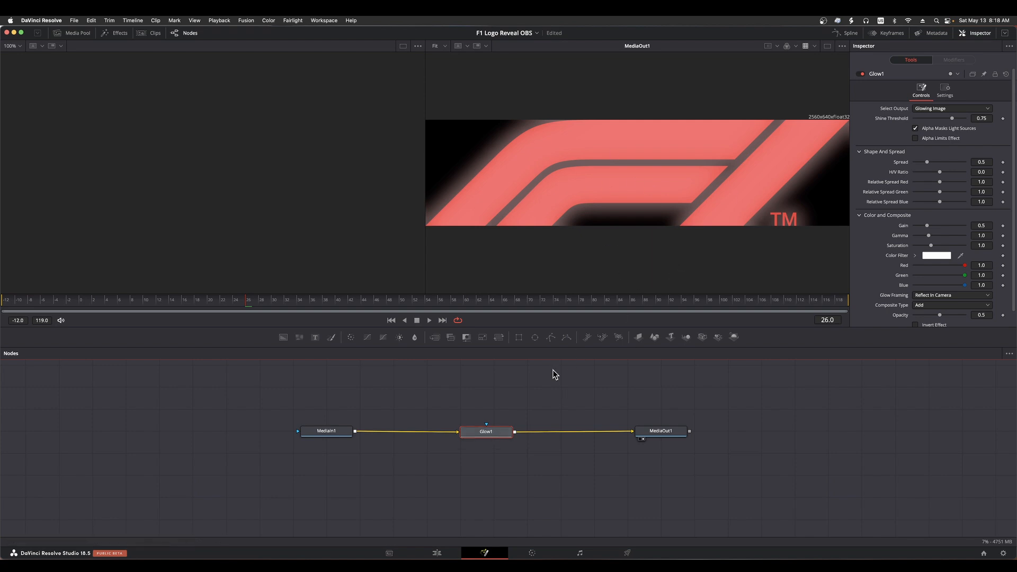
pyautogui.click(335, 433)
pyautogui.press('1')
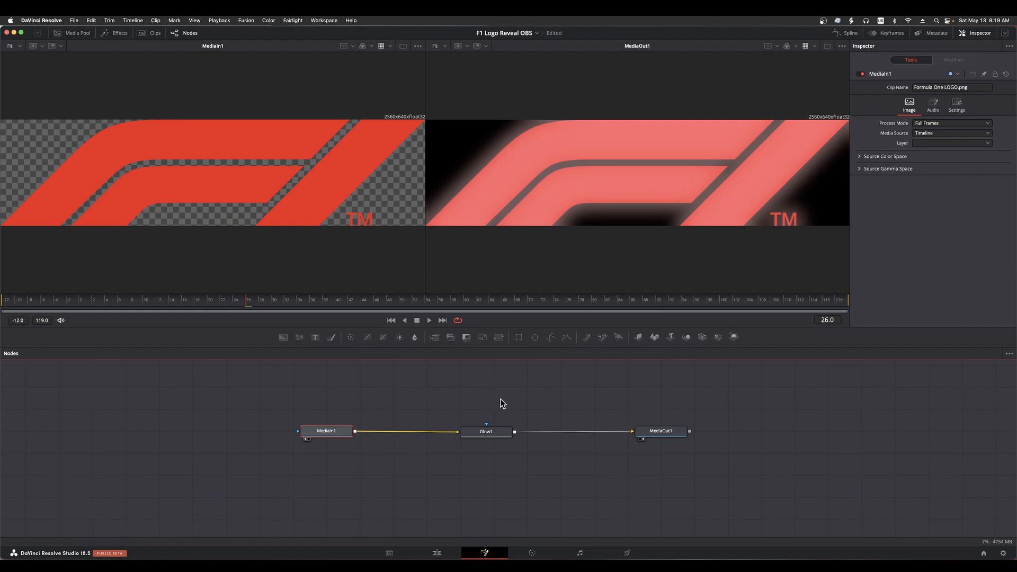
# Mask Glow1 with a rectangle shaped into a thin diagonal bar: width 0.363, height 0.098, angle 52.2
pyautogui.click(497, 432)
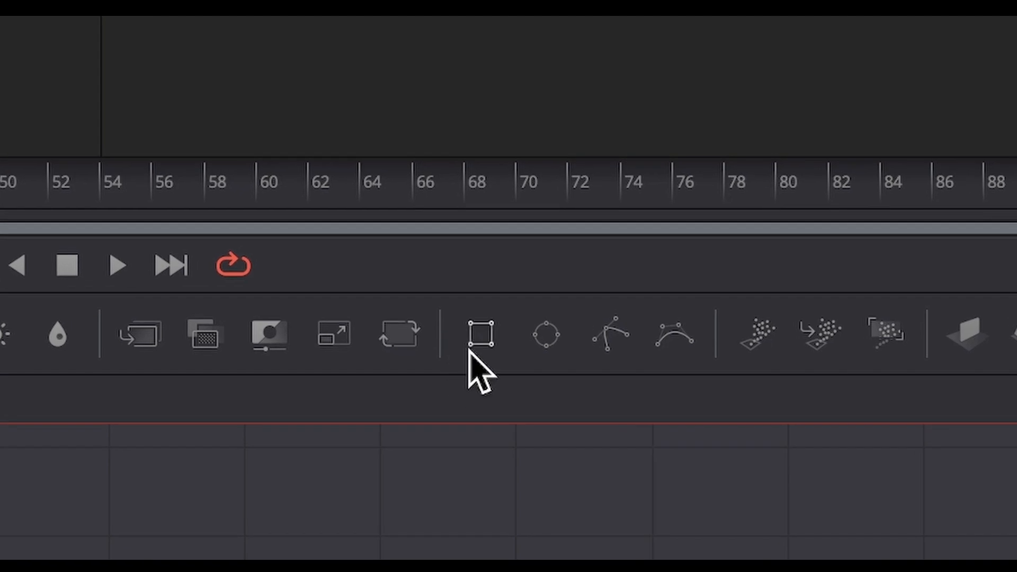
pyautogui.click(480, 337)
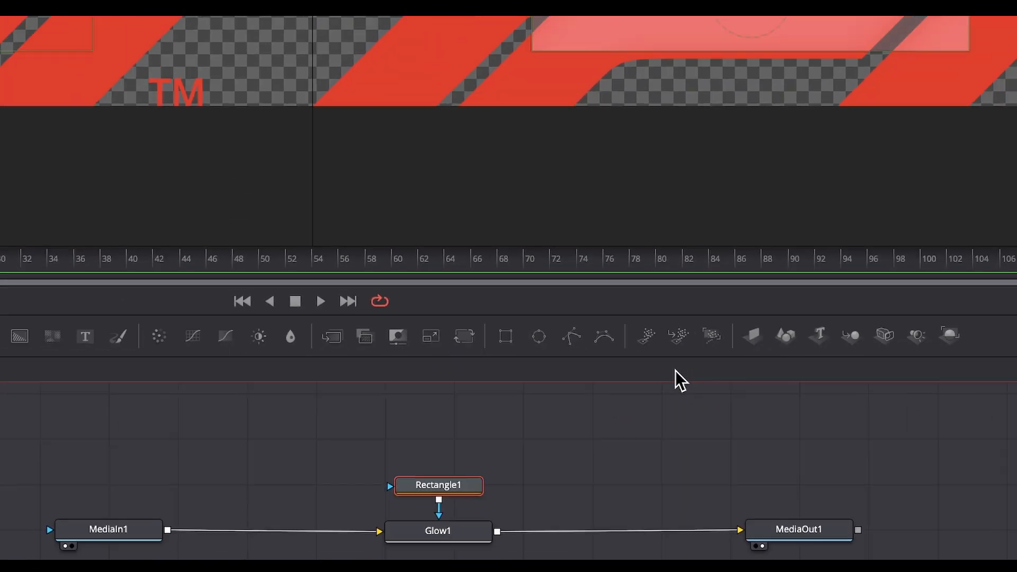
pyautogui.moveTo(438, 491); pyautogui.dragTo(438, 444)
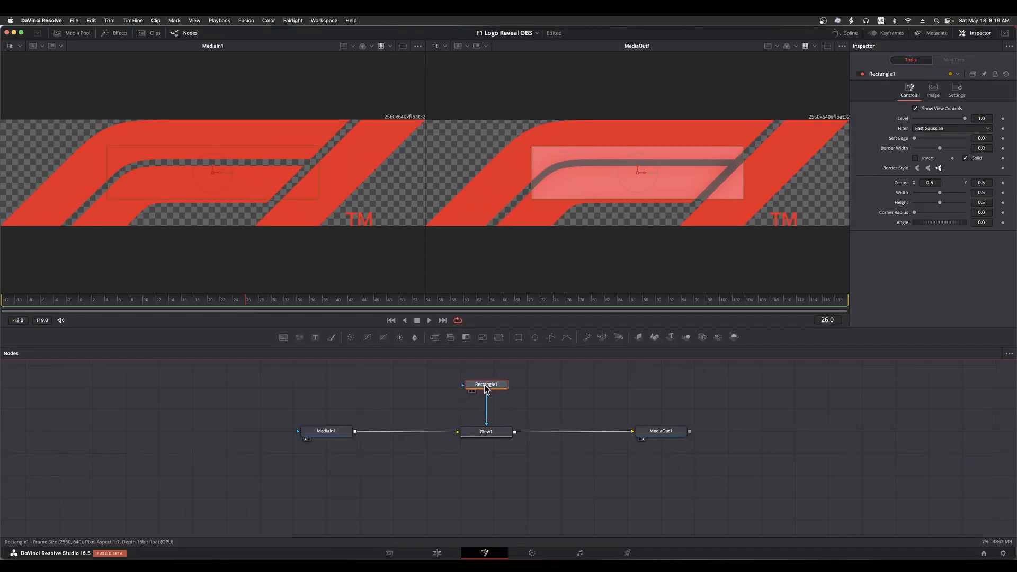
pyautogui.moveTo(945, 222); pyautogui.dragTo(919, 202)
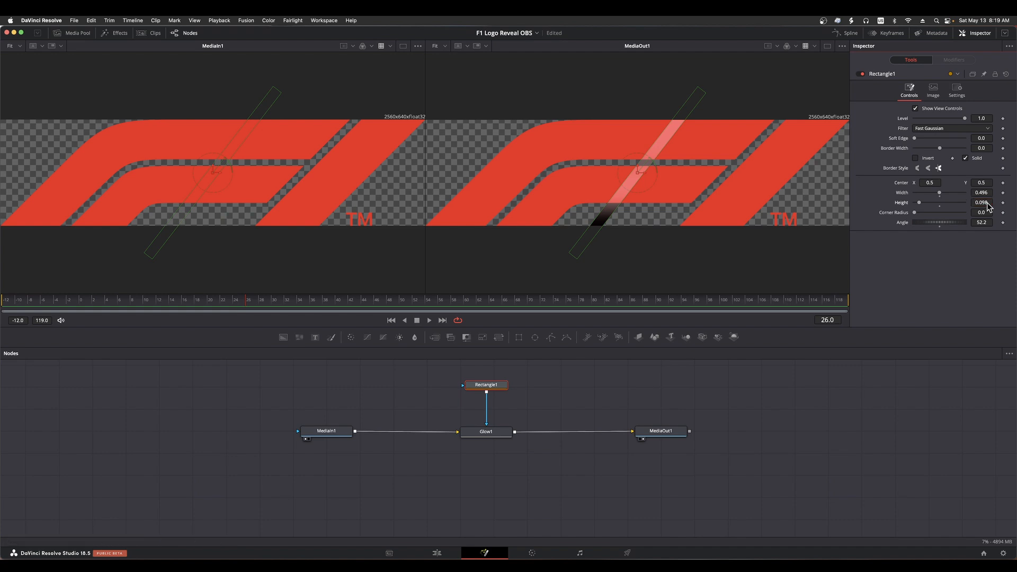
pyautogui.moveTo(987, 193); pyautogui.dragTo(972, 193)
# Enable Alpha Limits Effect on Glow1 and set its gain to 2.0, gamma to 2.912 and saturation to 3.0
pyautogui.click(492, 433)
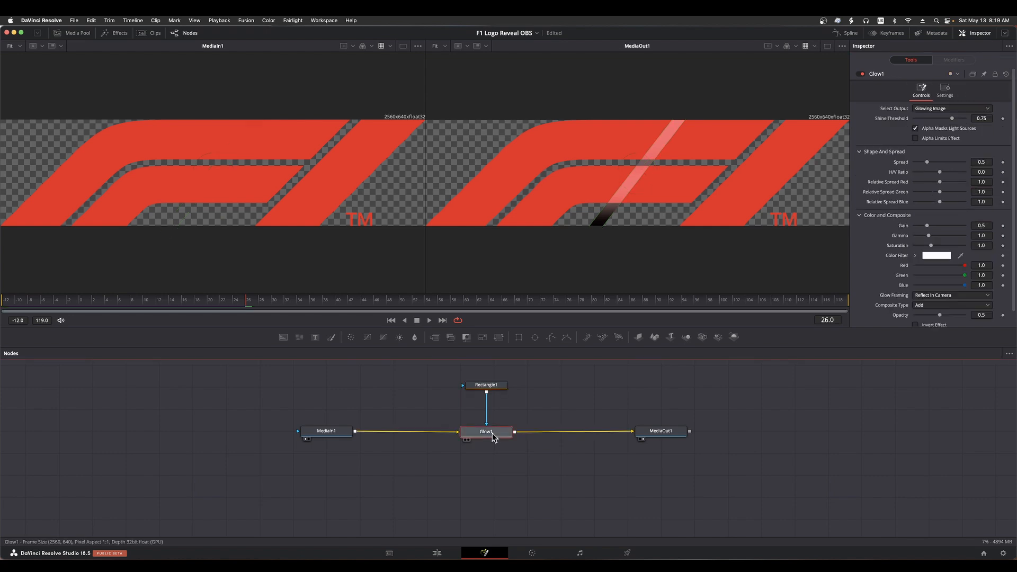
pyautogui.click(917, 139)
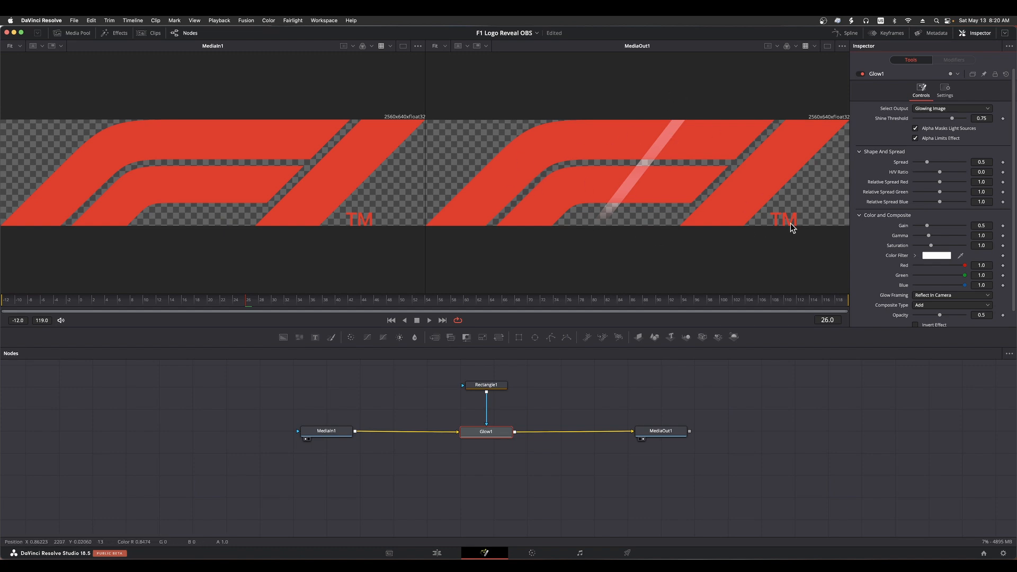
pyautogui.moveTo(928, 226); pyautogui.dragTo(964, 227)
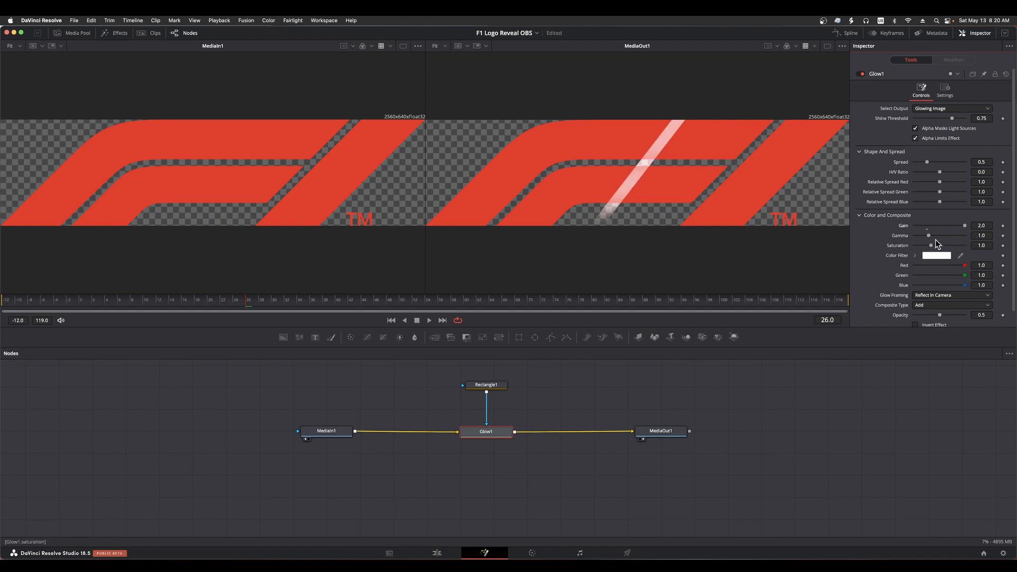
pyautogui.moveTo(928, 236)
pyautogui.mouseDown()
pyautogui.moveTo(962, 235)
pyautogui.moveTo(951, 246)
pyautogui.moveTo(965, 246)
pyautogui.mouseUp()
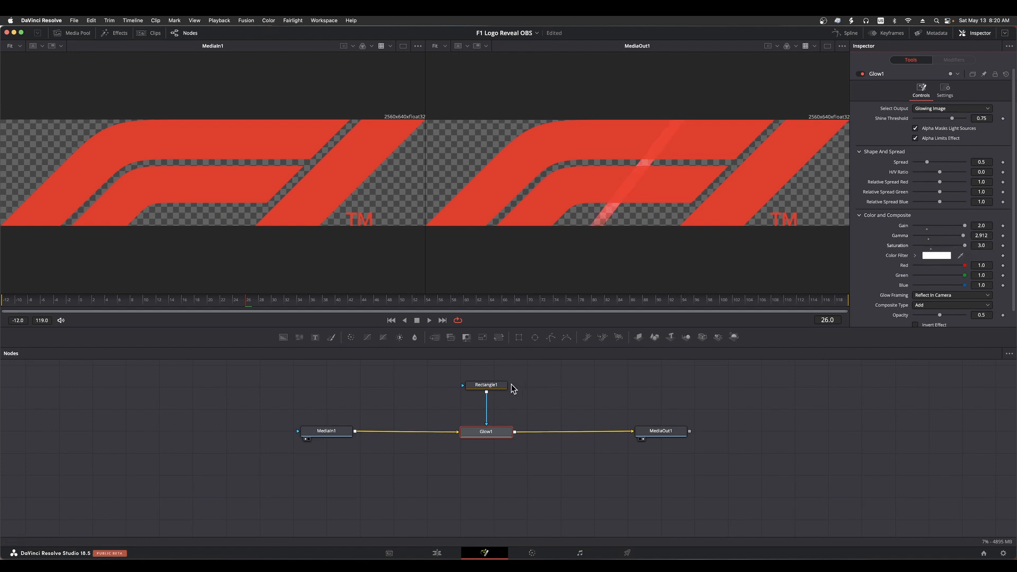
# Set Rectangle1's Soft Edge to 0.0362 to feather the glow bar
pyautogui.click(485, 385)
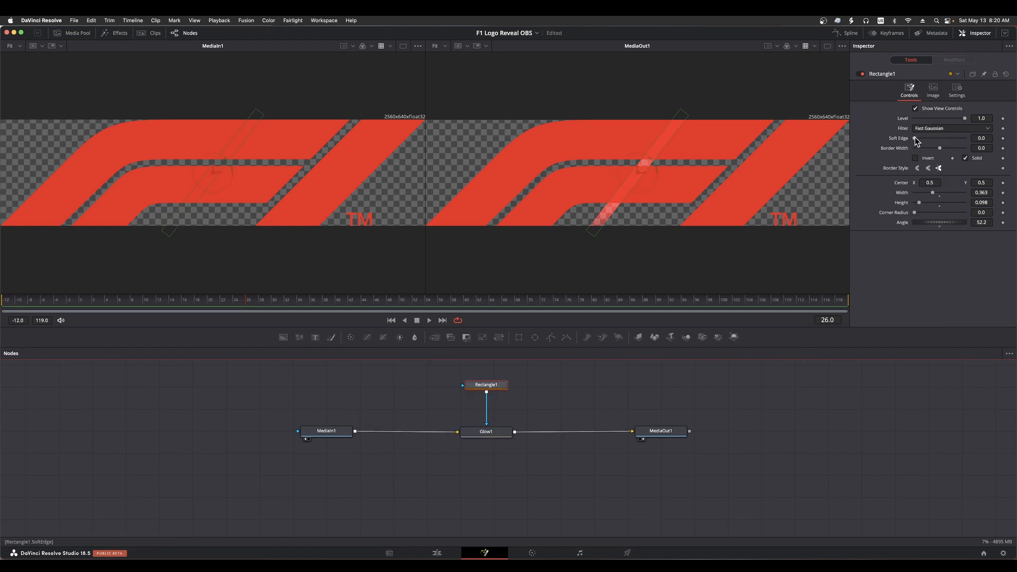
pyautogui.moveTo(915, 139); pyautogui.dragTo(923, 138)
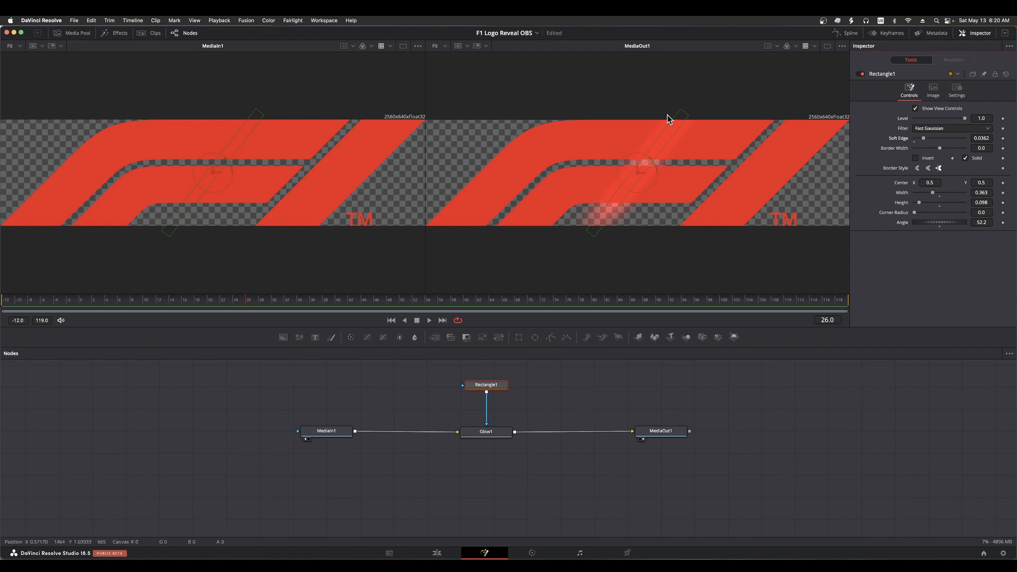
# Set Glow1's saturation to 0.0 and reduce Rectangle1's Soft Edge to 0.0126
pyautogui.click(486, 432)
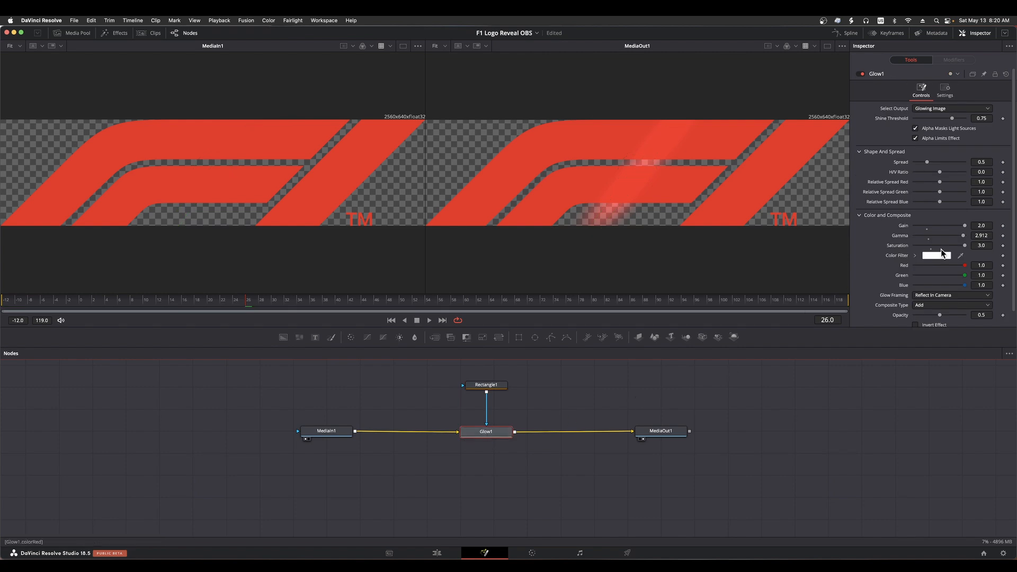
pyautogui.moveTo(965, 245); pyautogui.dragTo(900, 246)
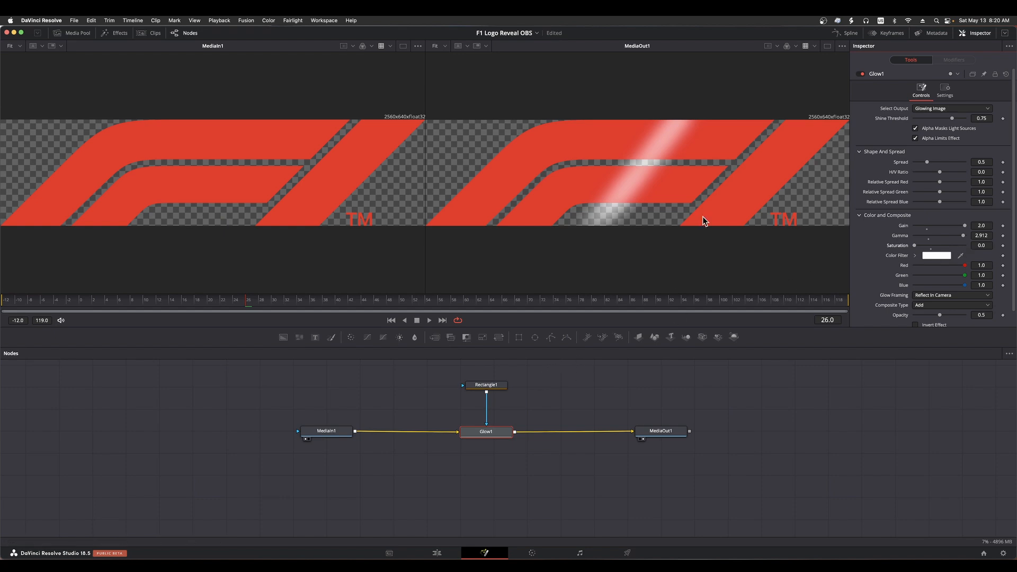
pyautogui.click(487, 387)
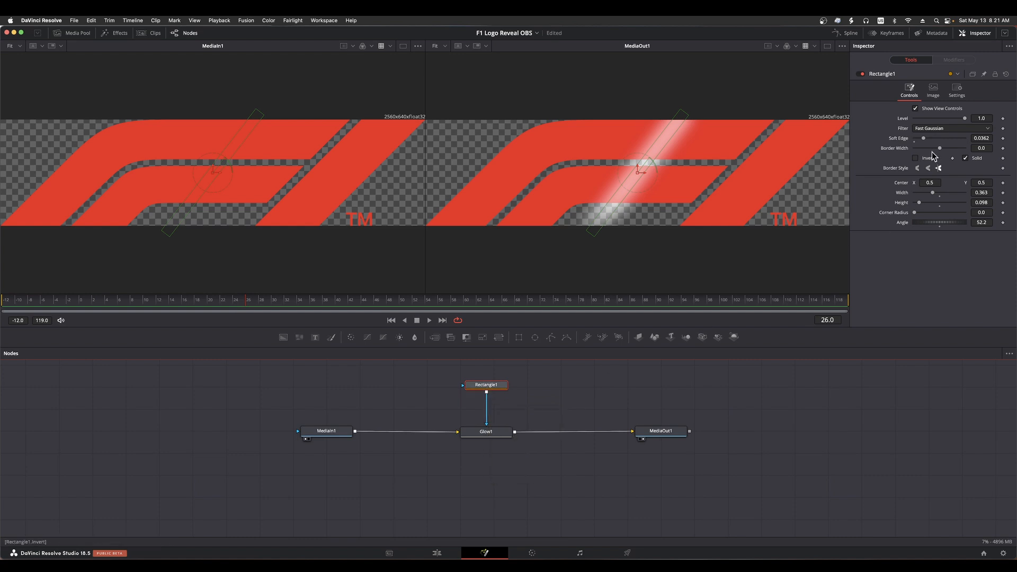
pyautogui.moveTo(922, 137); pyautogui.dragTo(917, 143)
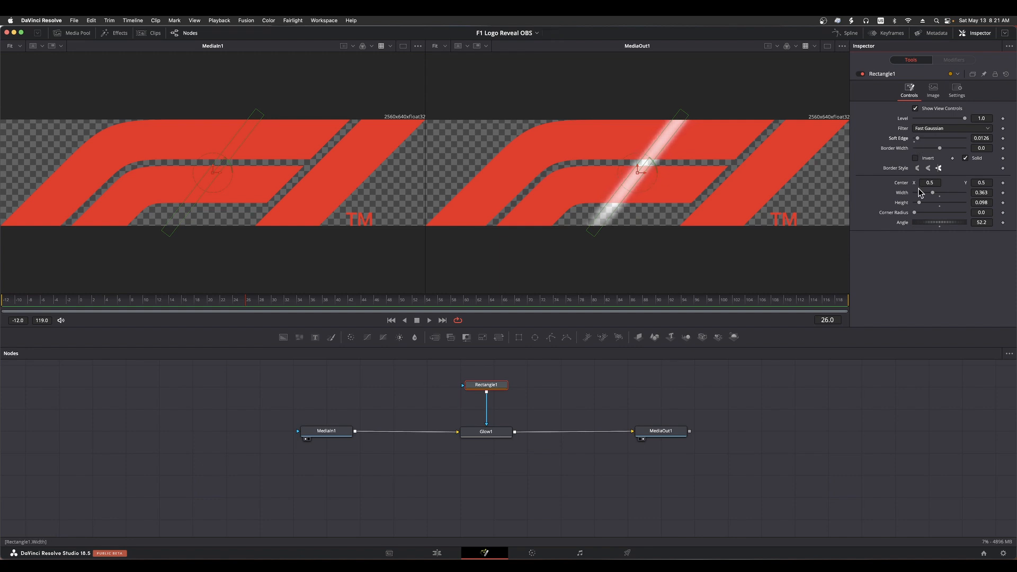
# Keyframe Rectangle1's Center X from 0.064 at frame 26 to 1.017 at frame 63 so the glow sweeps across the logo
pyautogui.moveTo(928, 182); pyautogui.dragTo(752, 190)
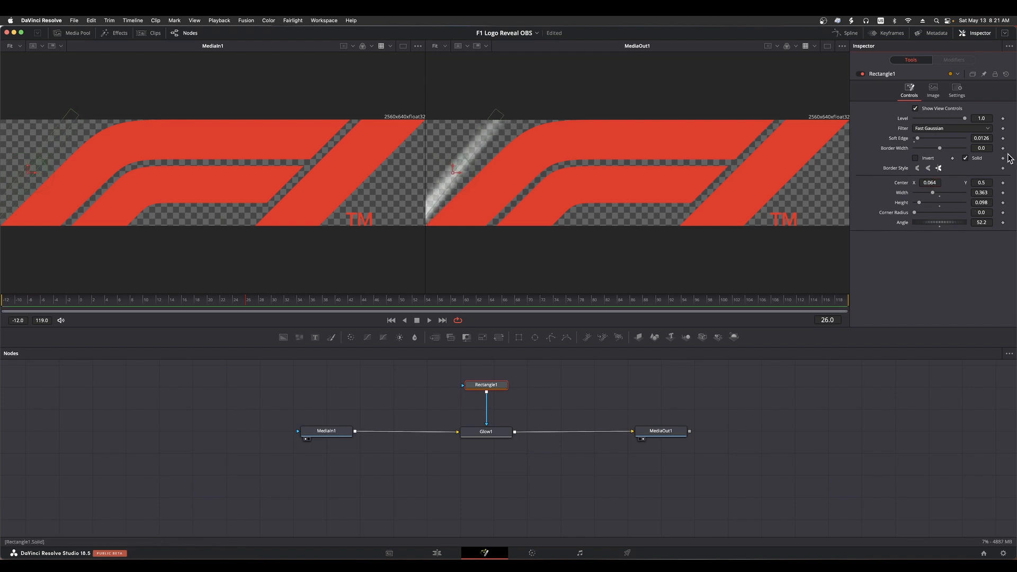
pyautogui.click(1003, 183)
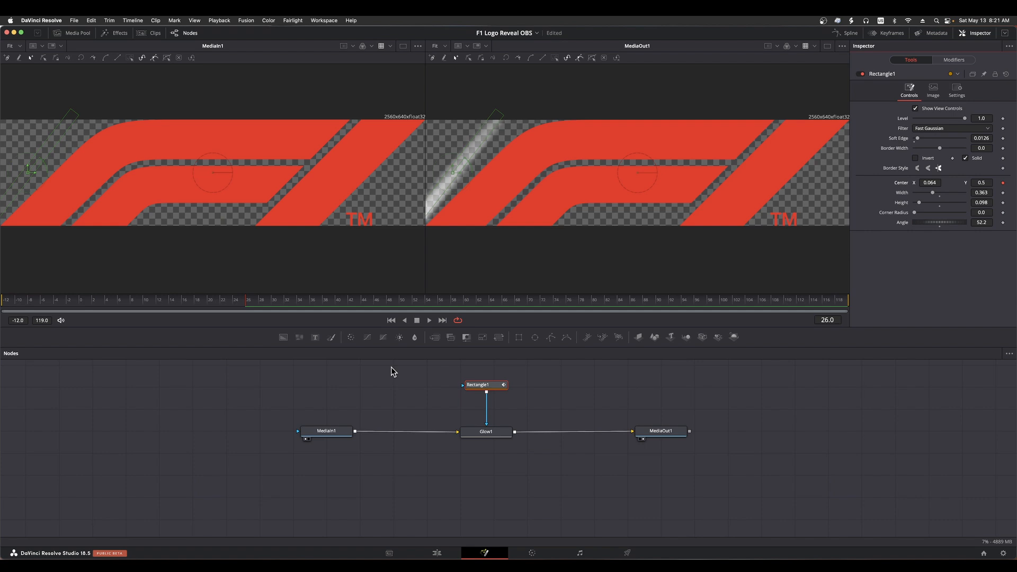
pyautogui.press('space')
pyautogui.moveTo(928, 182); pyautogui.dragTo(969, 182)
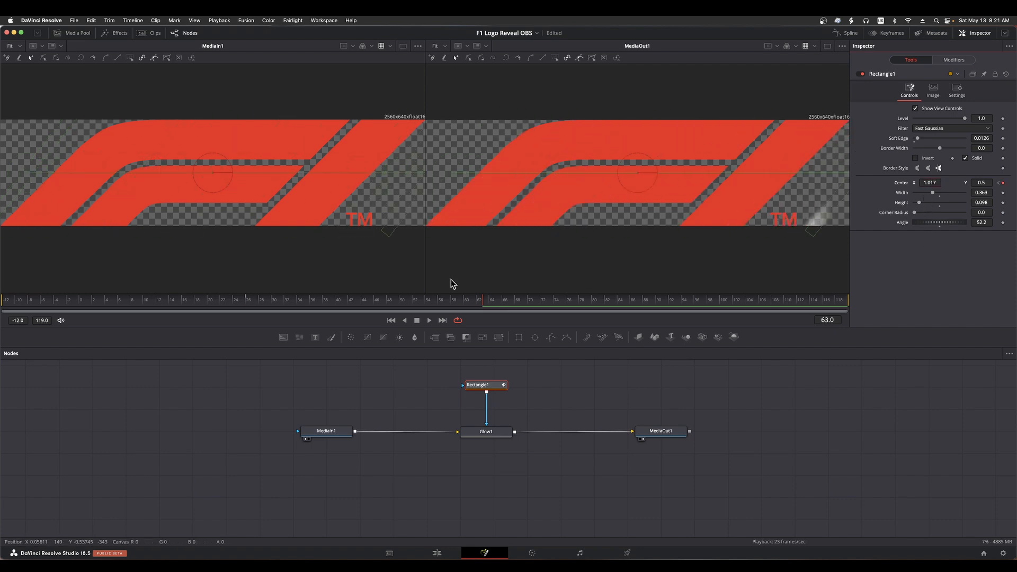
pyautogui.click(572, 383)
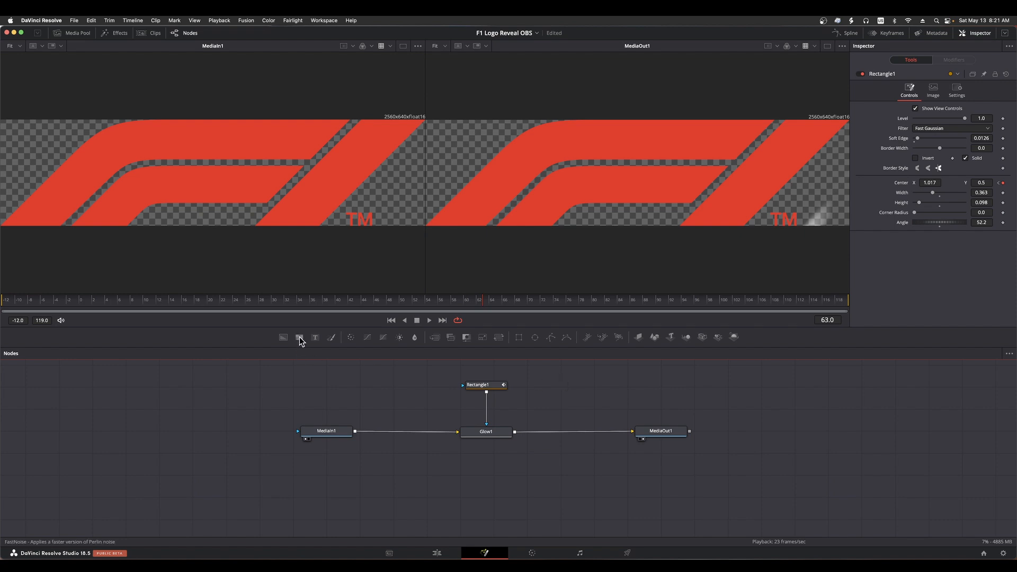
# Play back the glow sweep in the Fusion composition from near its starting keyframe
pyautogui.click(256, 298)
pyautogui.press('space')
pyautogui.press('space')
# Return to the Edit page and play the timeline through the logo clip to review the shine
pyautogui.click(443, 554)
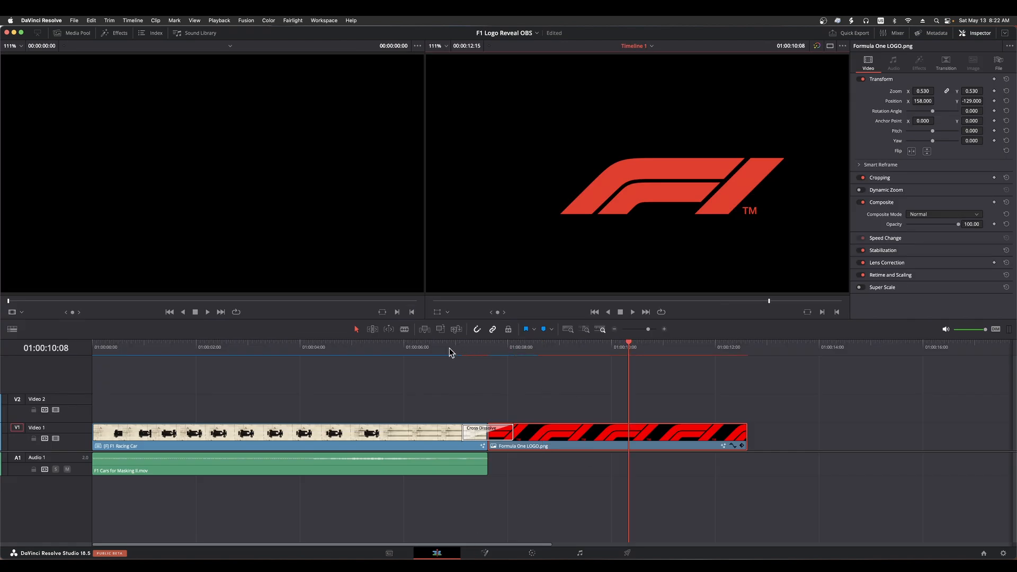
pyautogui.press('Home')
pyautogui.press('space')
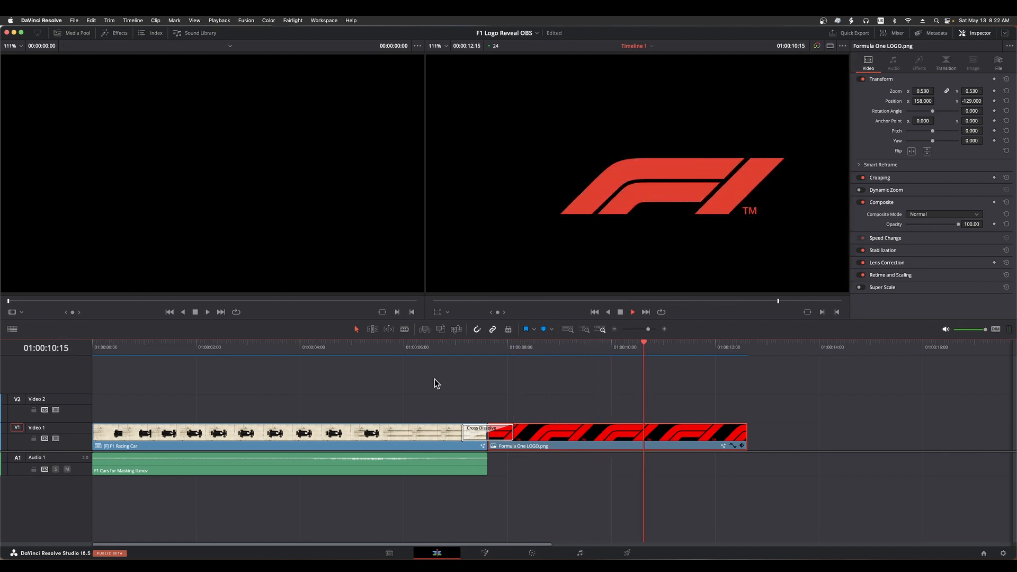
pyautogui.press('space')
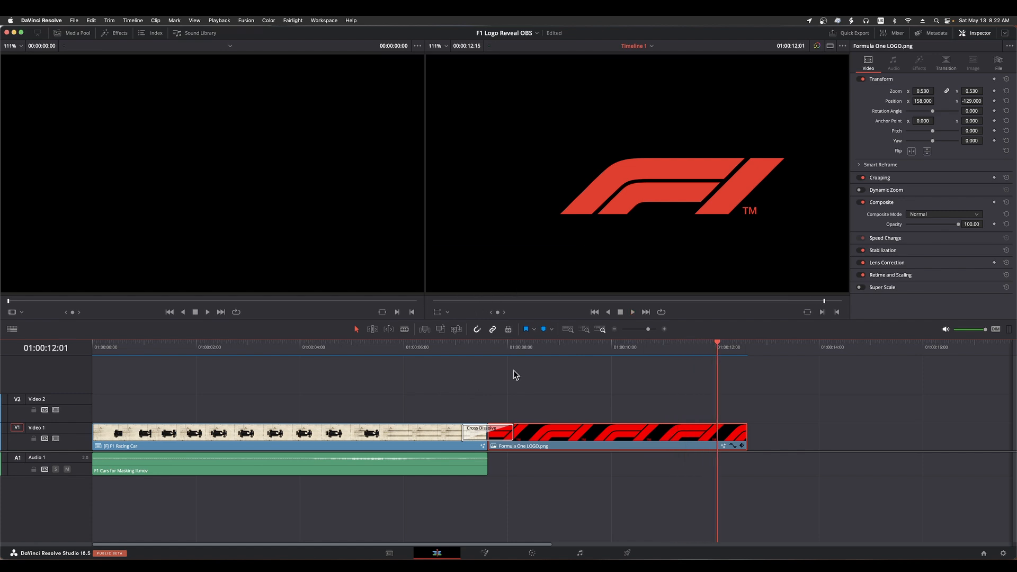
# Paste the copied Air_Blast_Release_02.wav and Bass_Drop_13.wav clips at 01:00:08:22, where the shine crosses the logo
pyautogui.click(539, 344)
pyautogui.moveTo(539, 345)
pyautogui.mouseDown()
pyautogui.moveTo(576, 345)
pyautogui.moveTo(556, 345)
pyautogui.mouseUp()
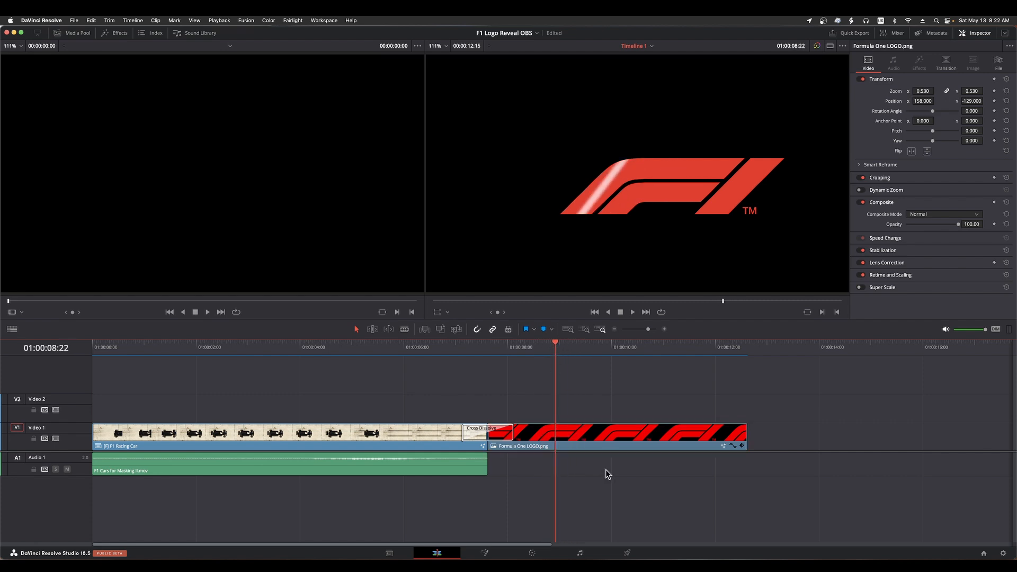
pyautogui.press('super+v')
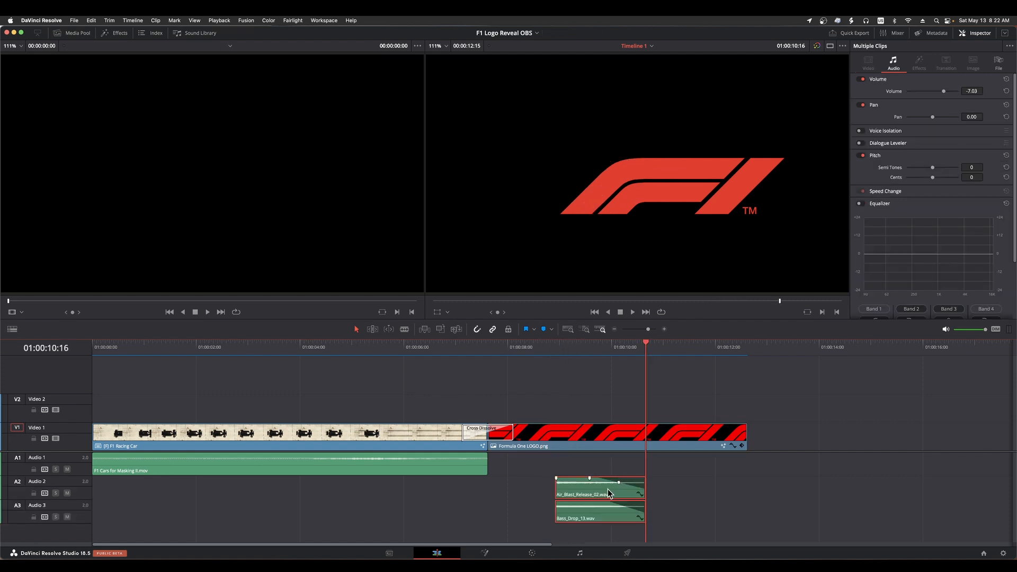
# Play the timeline from 01:00:08:18 to check the sound effects against the logo shine
pyautogui.click(547, 345)
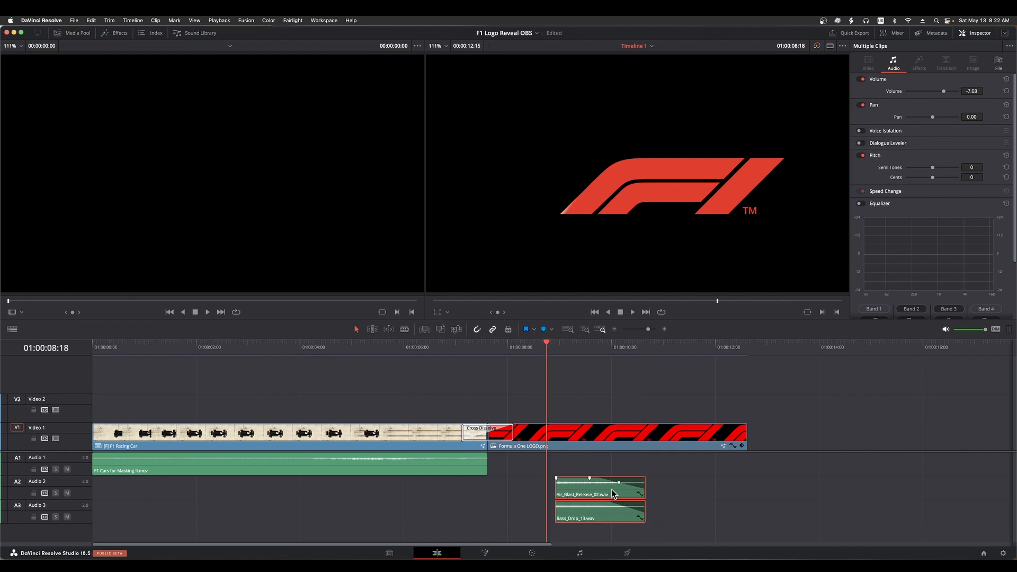
pyautogui.press('space')
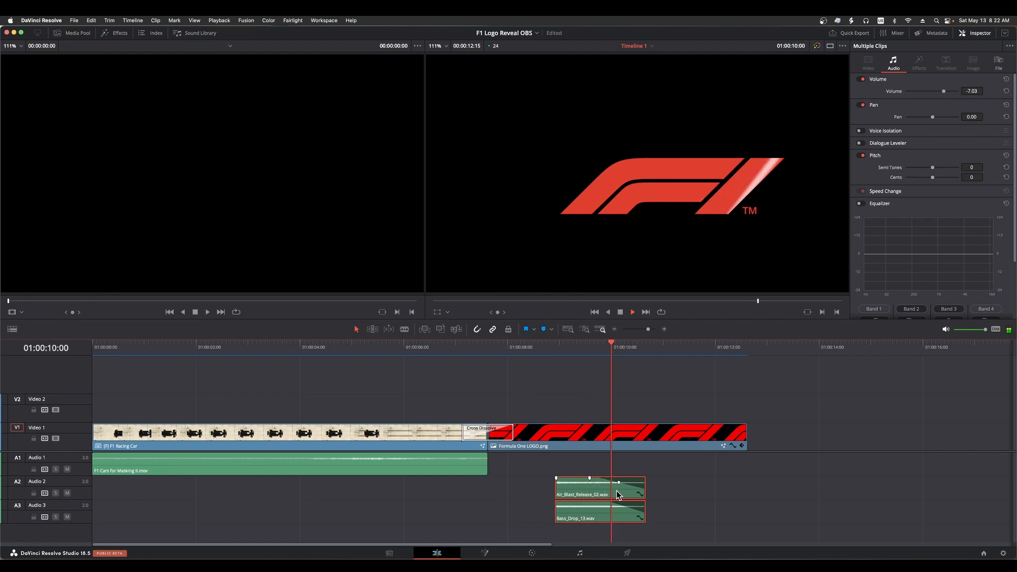
pyautogui.press('space')
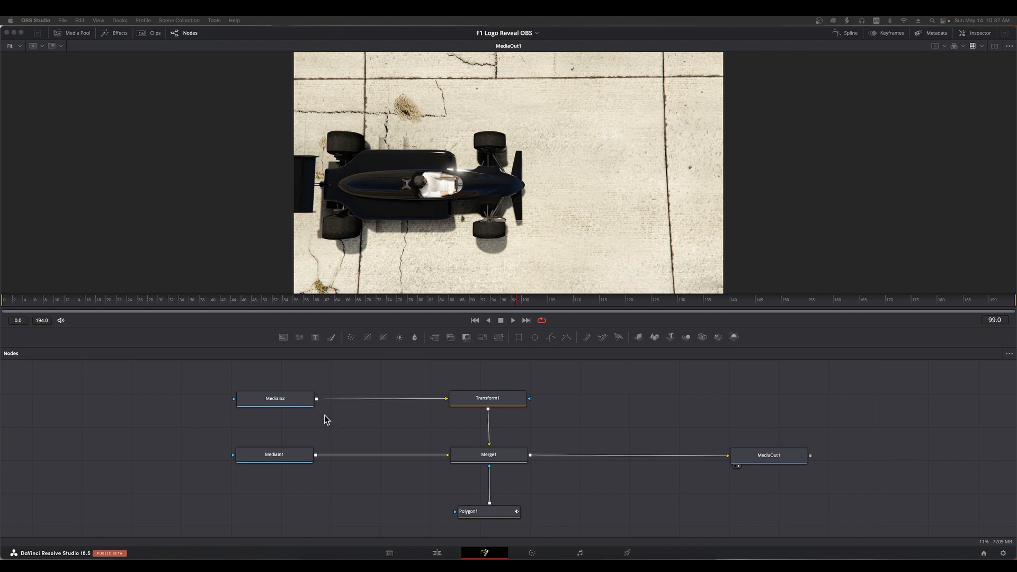
pyautogui.click(278, 399)
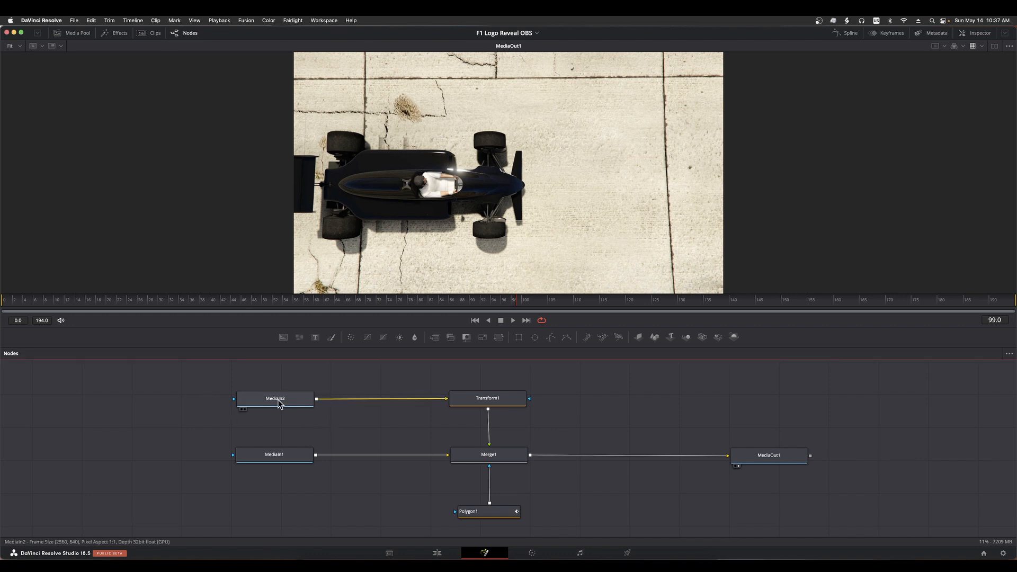
pyautogui.click(505, 401)
pyautogui.click(507, 457)
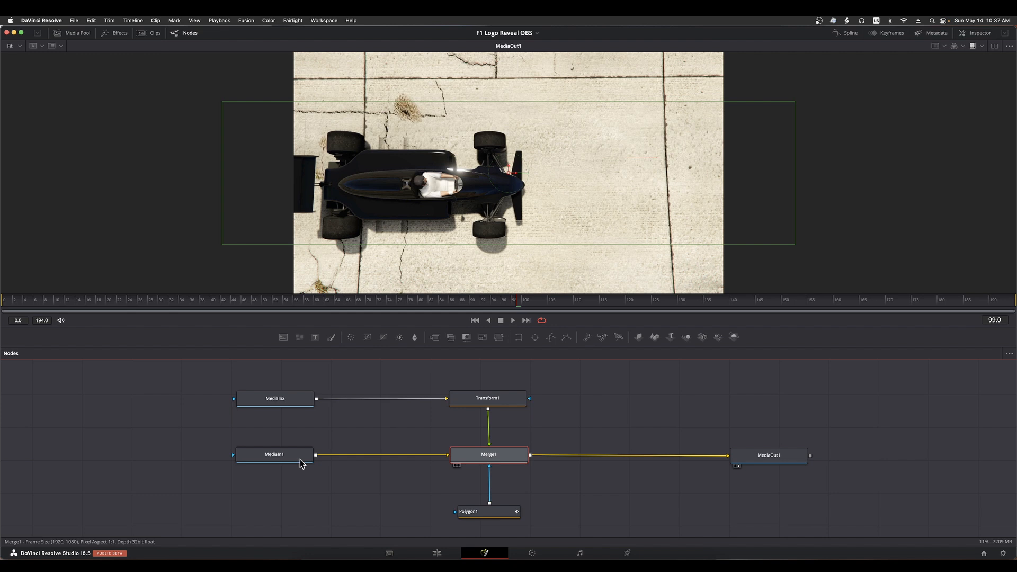
pyautogui.click(262, 456)
pyautogui.click(269, 399)
pyautogui.click(345, 416)
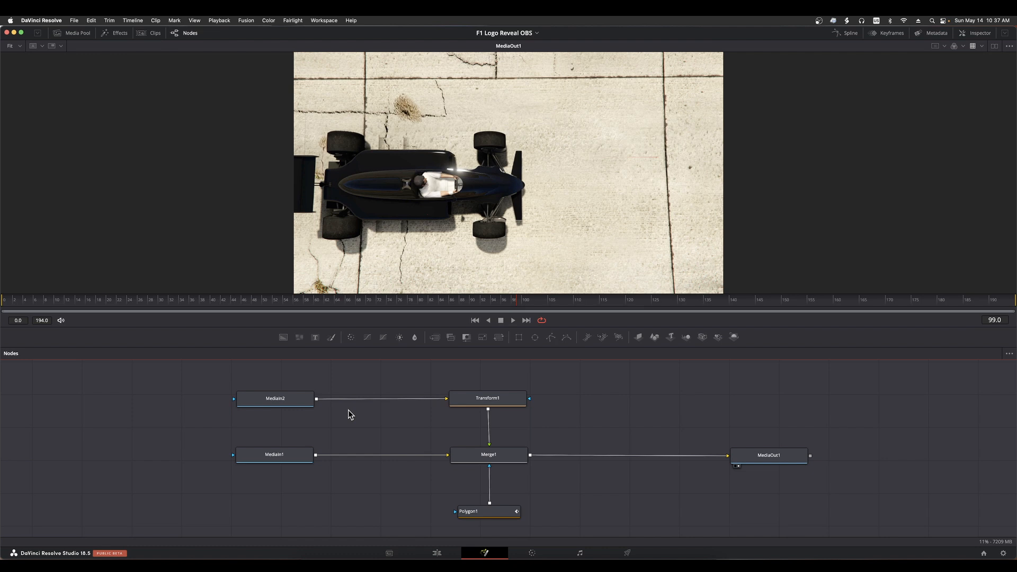
# Rename the MediaIn2 node as F1Logo and the MediaIn1 node as RaceCarClip
pyautogui.click(287, 401)
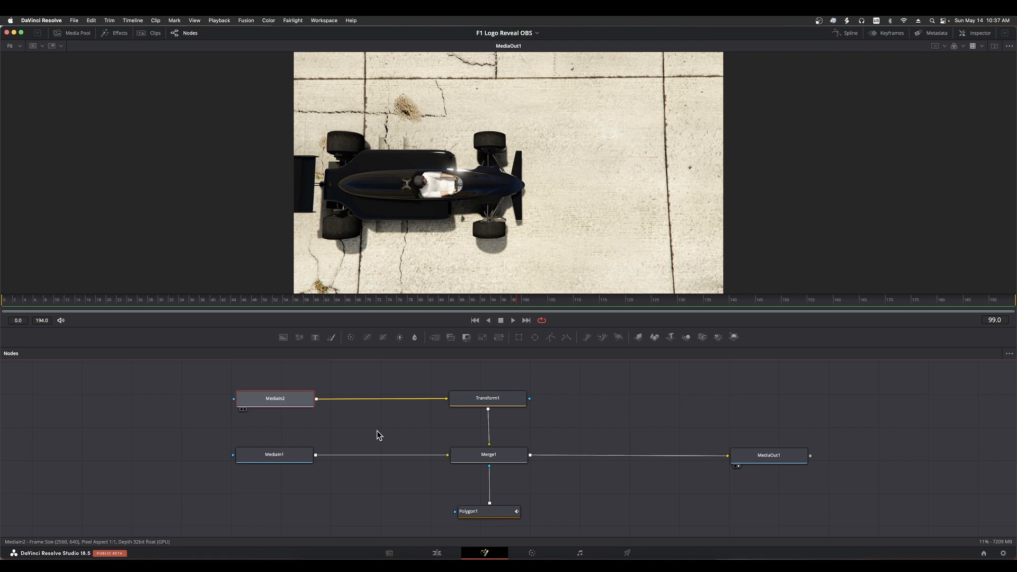
pyautogui.press('F2')
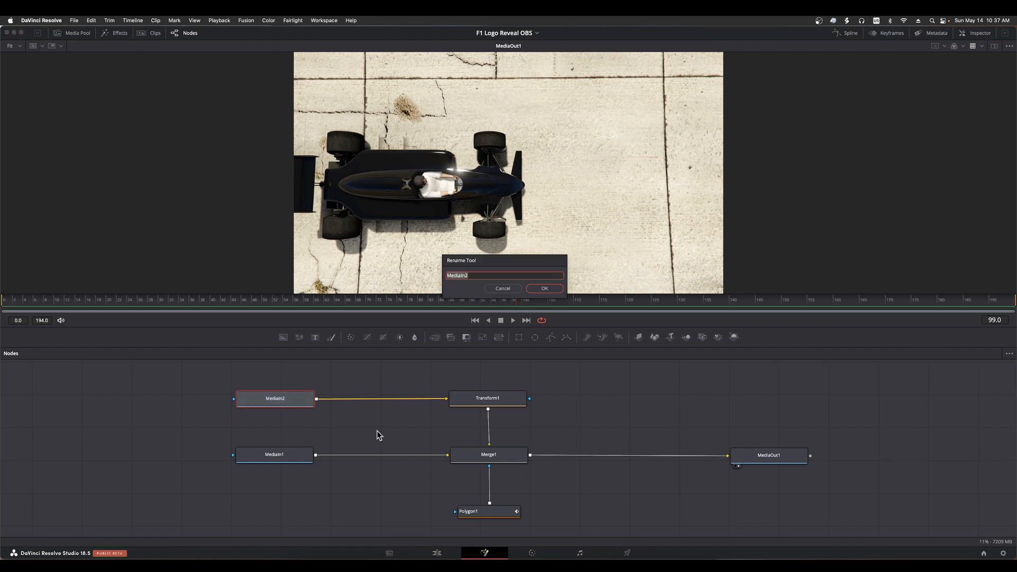
pyautogui.write('F1Logo')
pyautogui.press('Return')
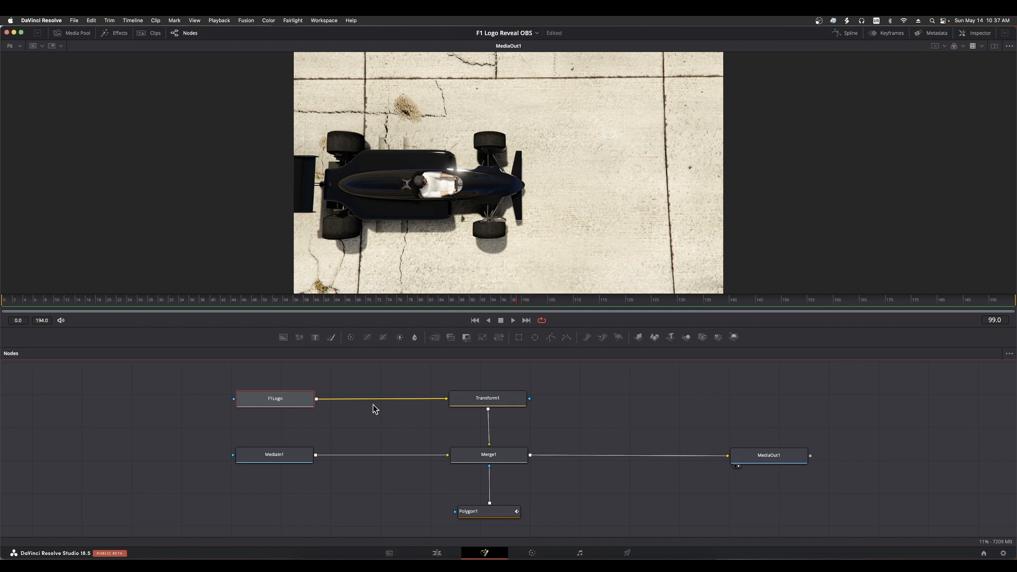
pyautogui.click(279, 457)
pyautogui.press('F2')
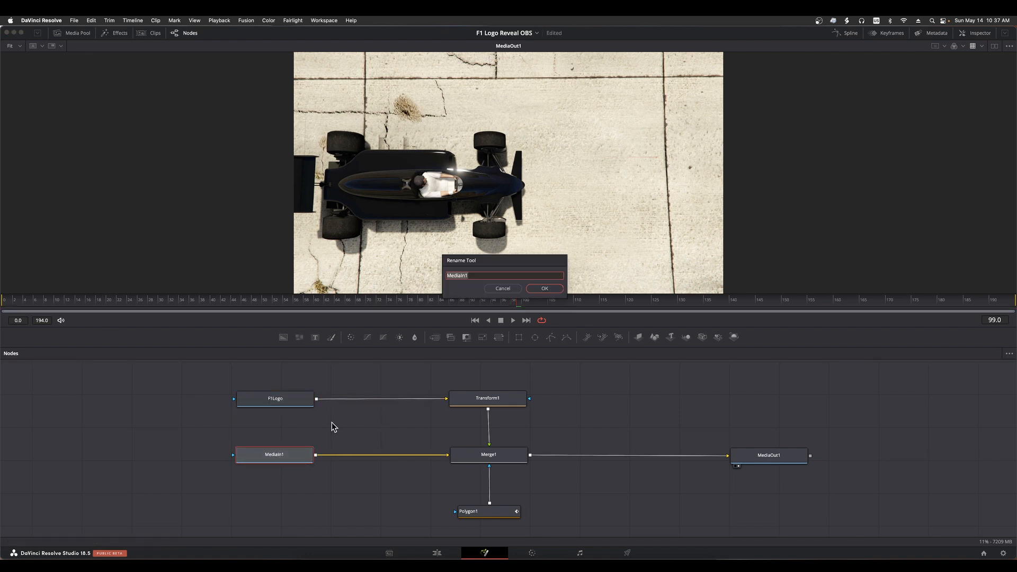
pyautogui.write('RaceCarClip')
pyautogui.press('Return')
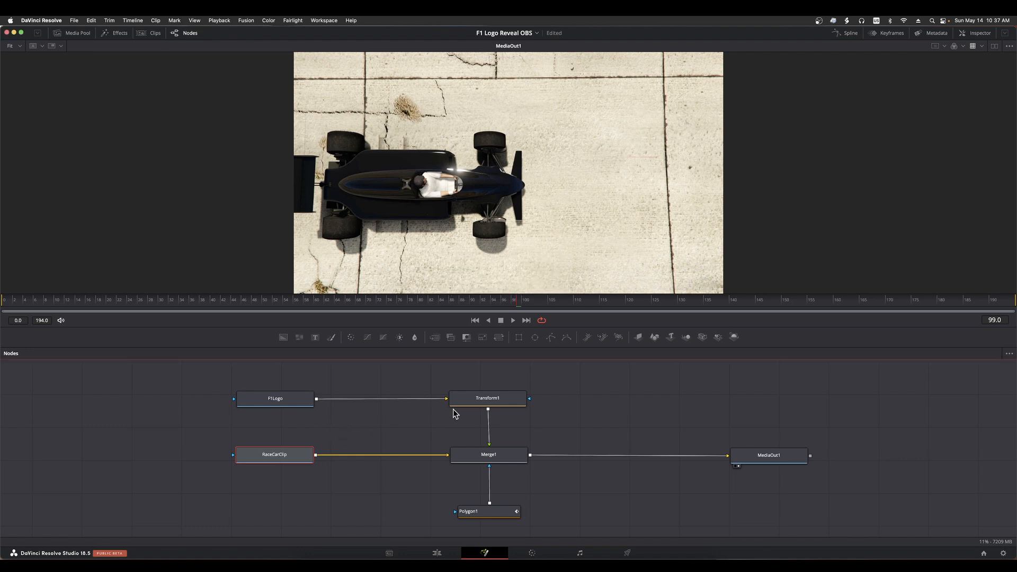
# Rename the Transform1 node as F1LogoXform
pyautogui.click(491, 401)
pyautogui.press('F2')
pyautogui.write('F')
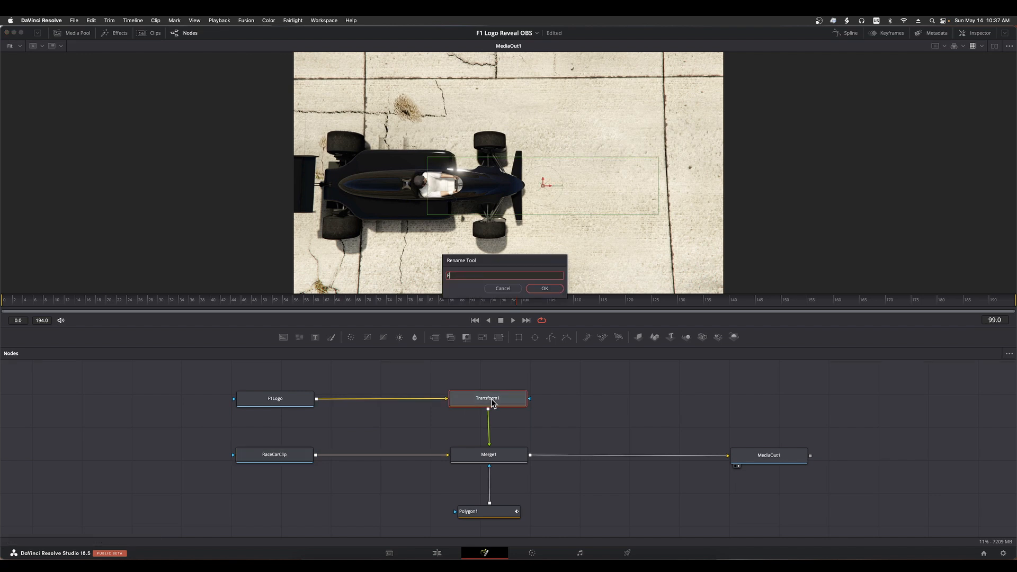
pyautogui.write('1LogoXform')
pyautogui.press('Return')
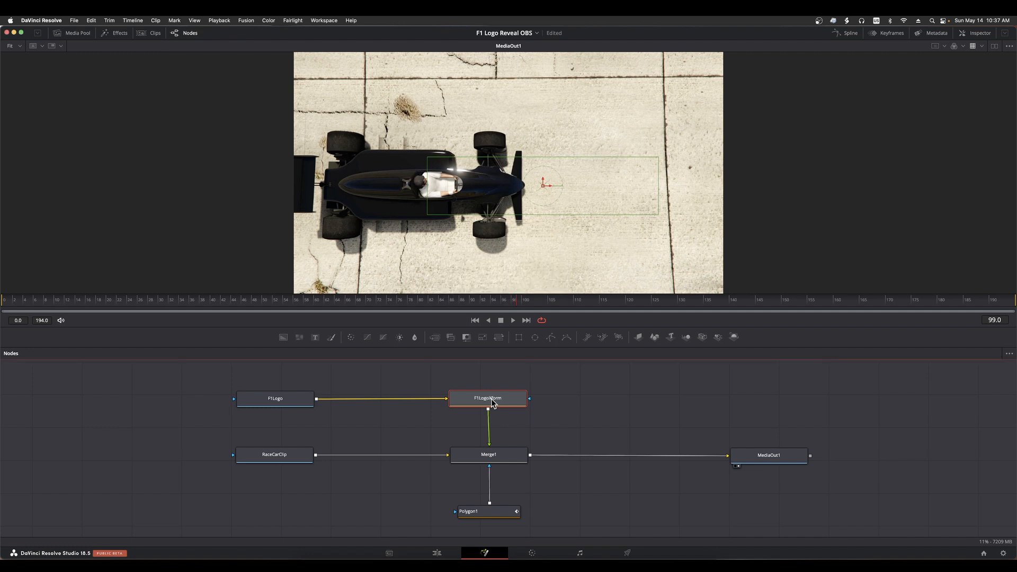
# Rename the Polygon1 mask node as F1LogoMask
pyautogui.click(500, 455)
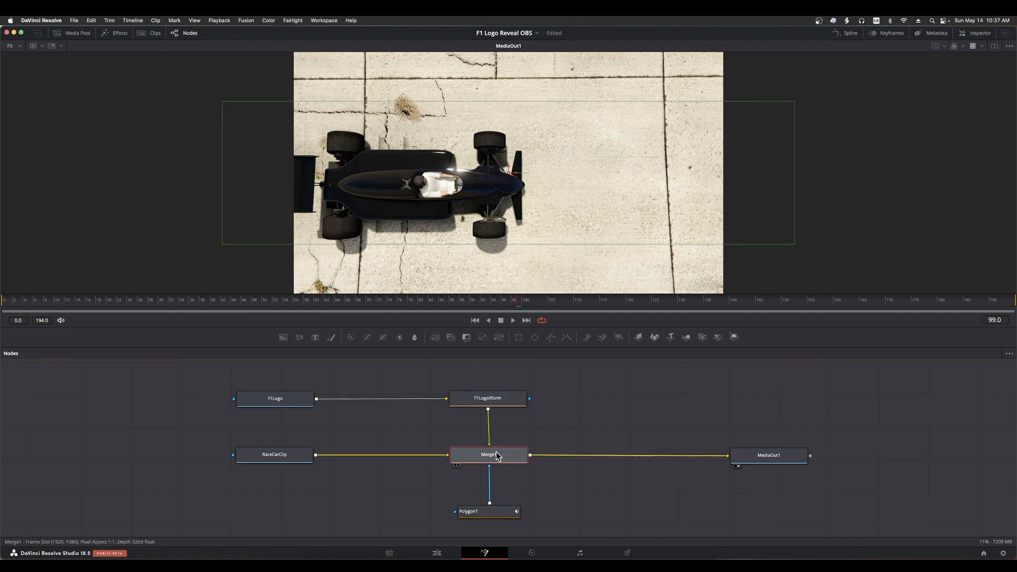
pyautogui.click(494, 513)
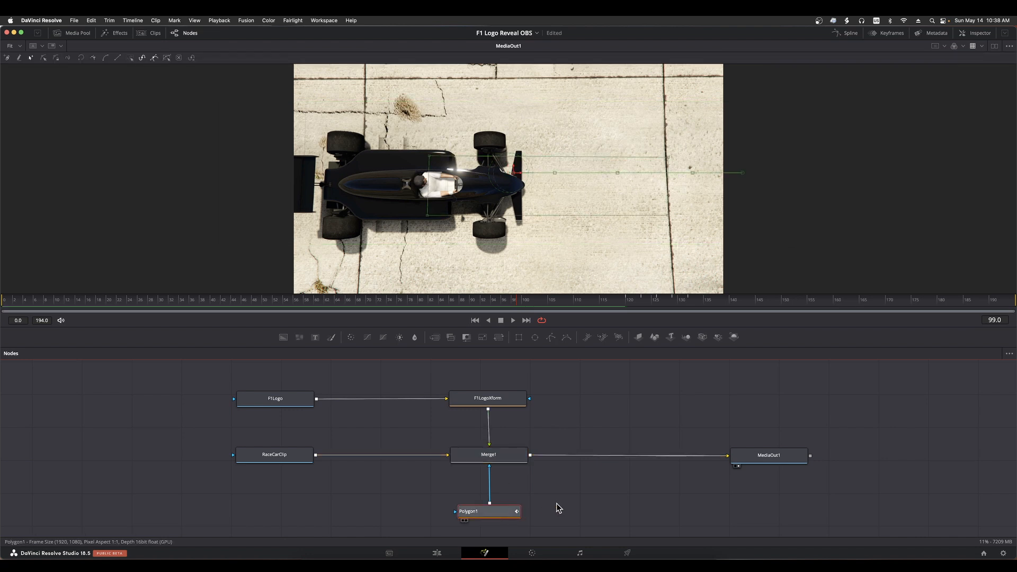
pyautogui.press('F2')
pyautogui.write('Log')
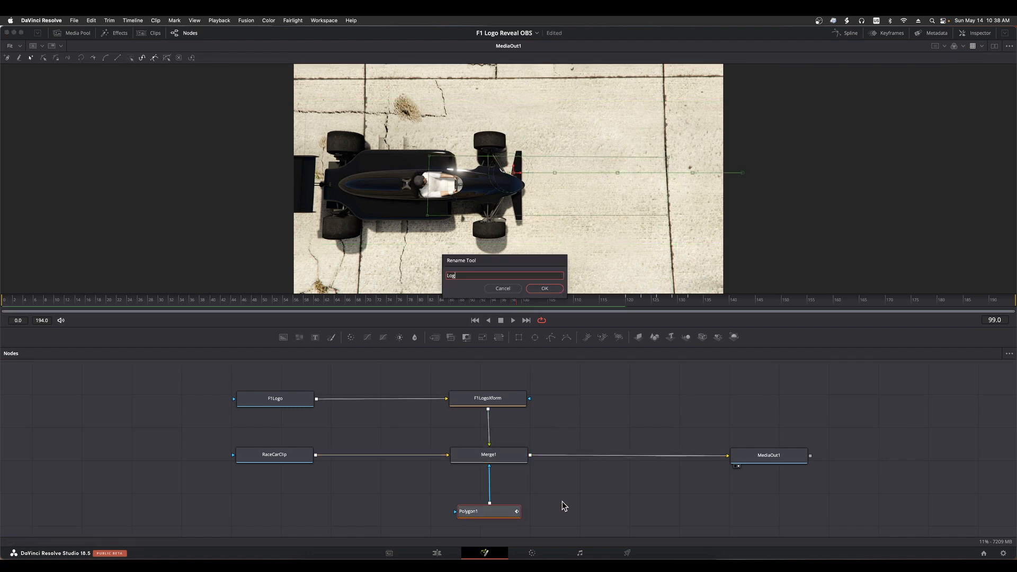
pyautogui.write('oMask')
pyautogui.press('Home')
pyautogui.write('F1')
pyautogui.press('Return')
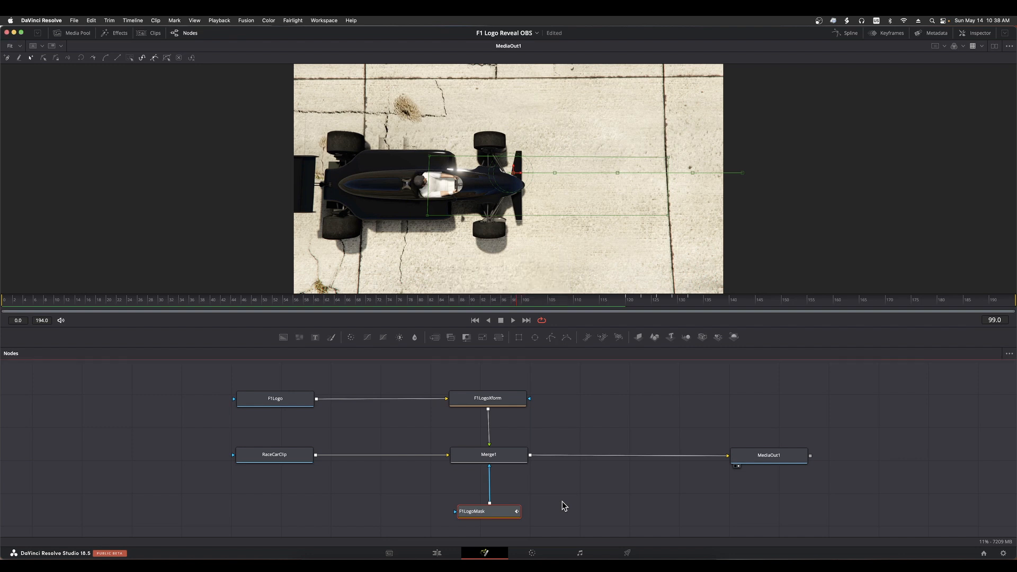
# Rename the MediaOut1 node as FinalResult
pyautogui.click(771, 461)
pyautogui.press('F2')
pyautogui.write('Final')
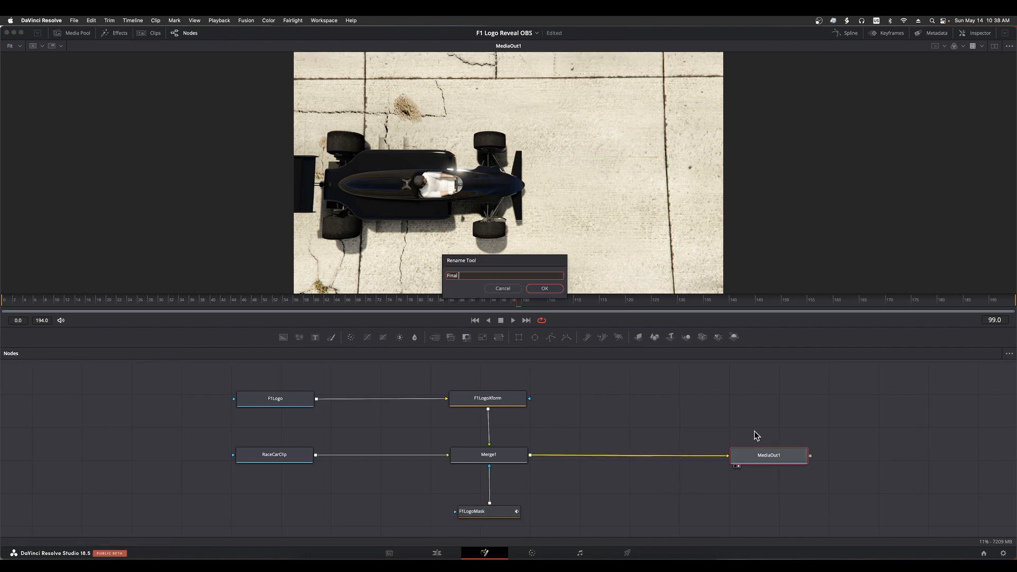
pyautogui.write(' Result')
pyautogui.press('Return')
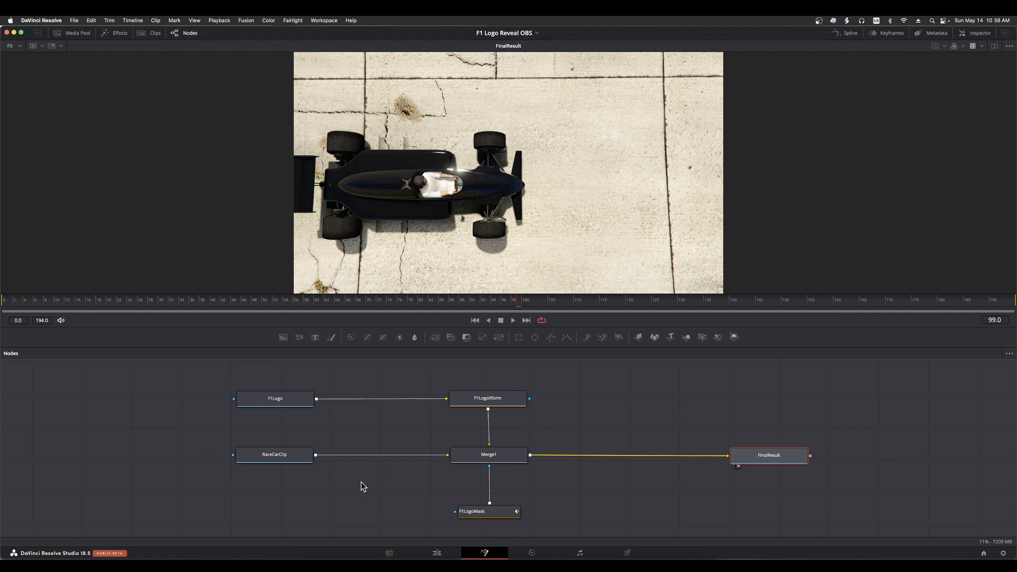
pyautogui.click(281, 405)
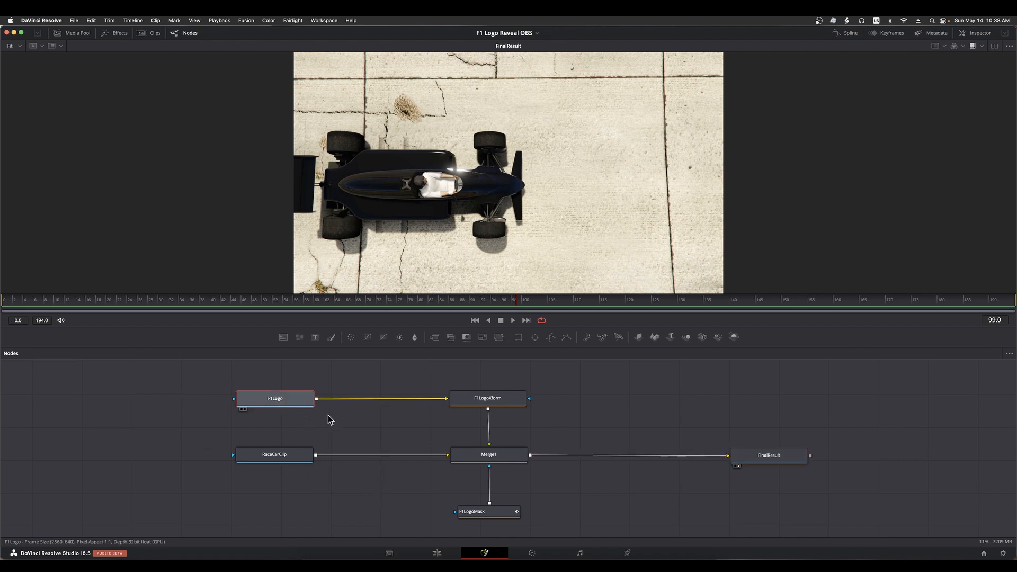
pyautogui.click(291, 455)
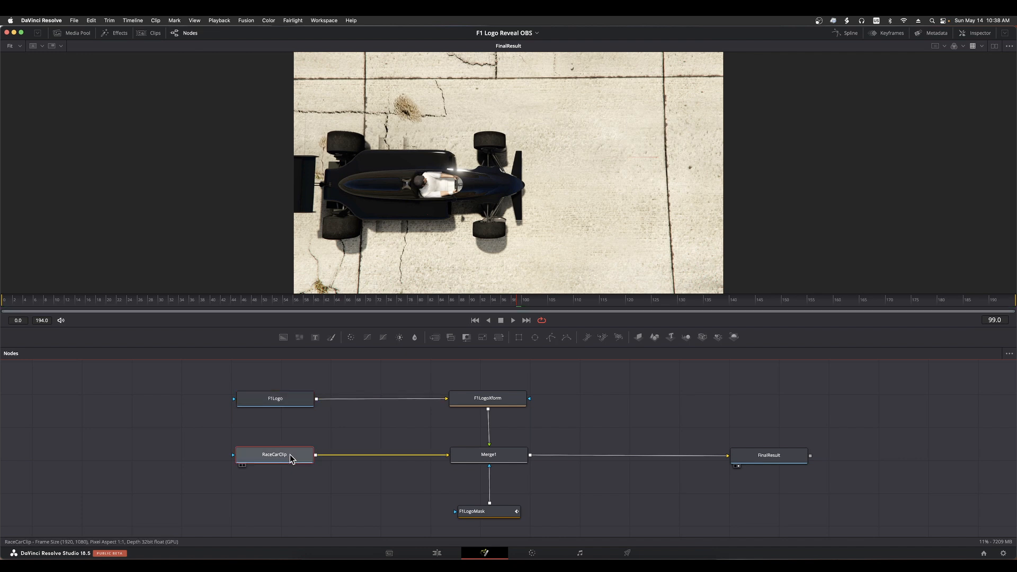
pyautogui.click(487, 511)
pyautogui.click(505, 401)
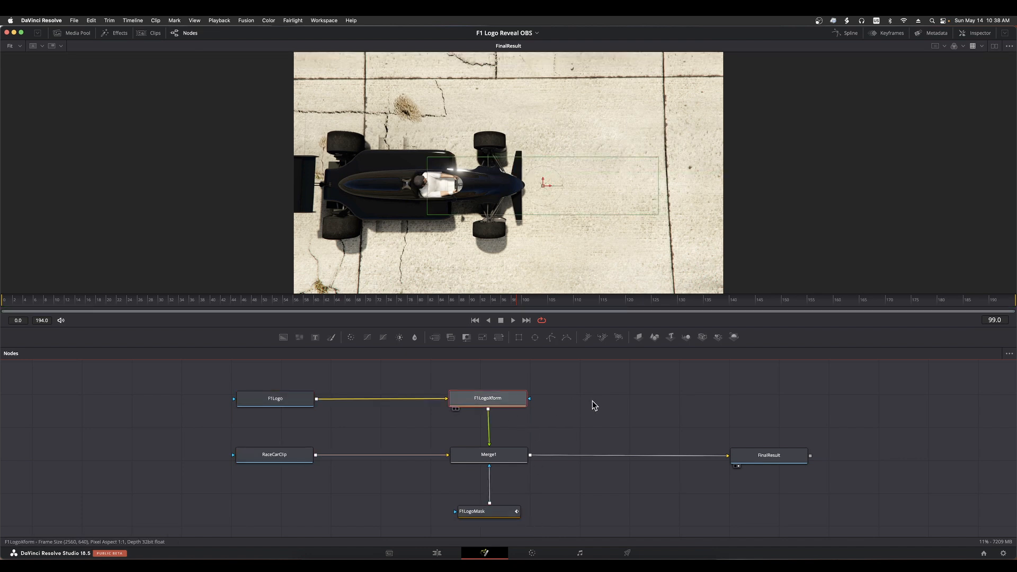
pyautogui.click(593, 399)
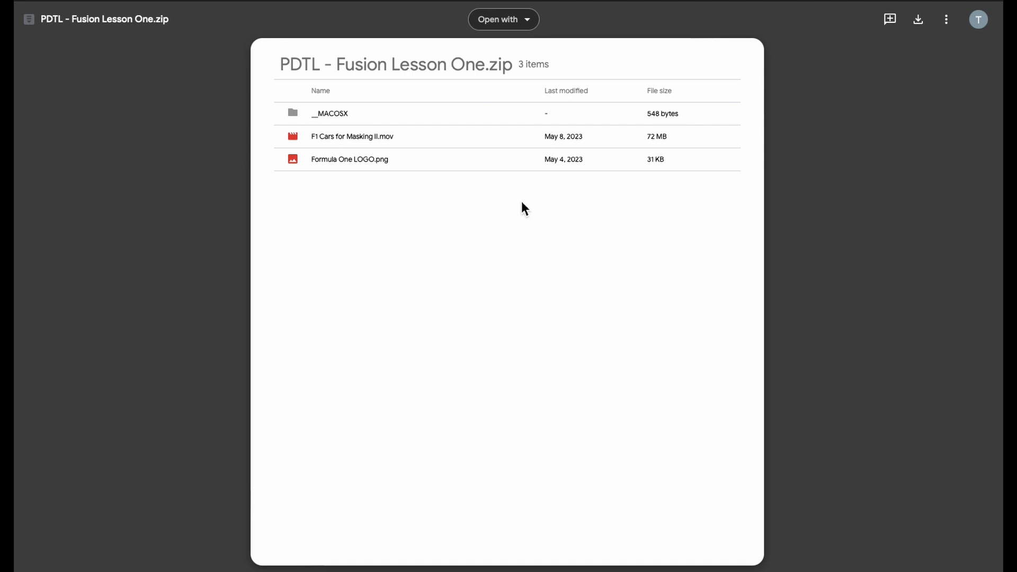
# Download PDTL - Fusion Lesson One.zip from Google Drive, accepting that it cannot be scanned for viruses
pyautogui.click(927, 29)
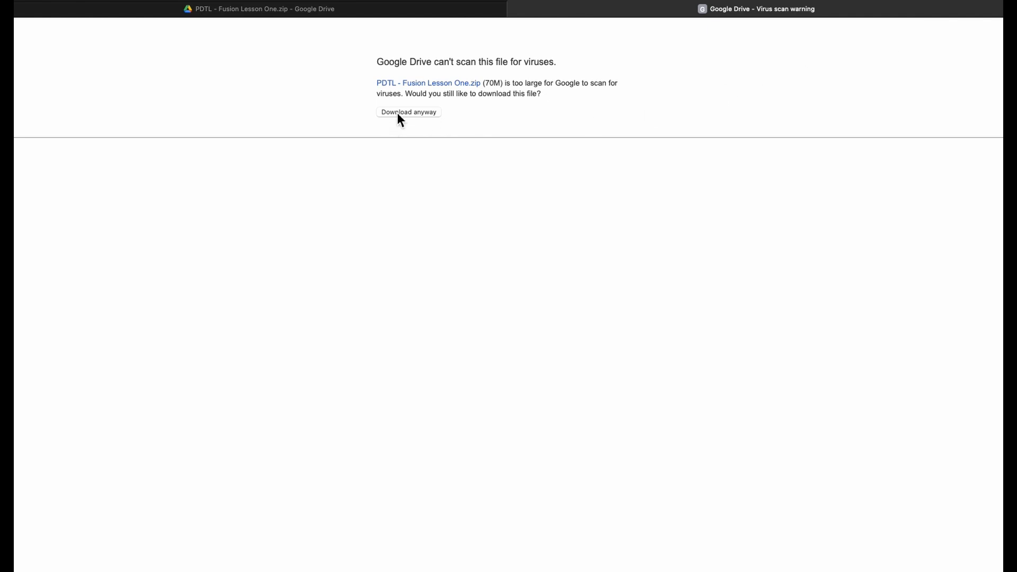
pyautogui.click(399, 112)
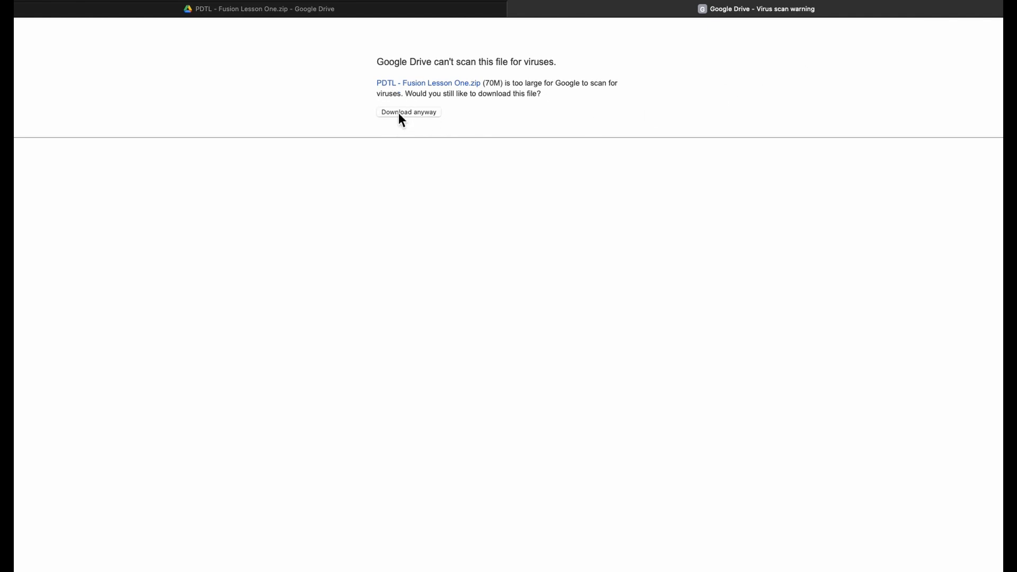